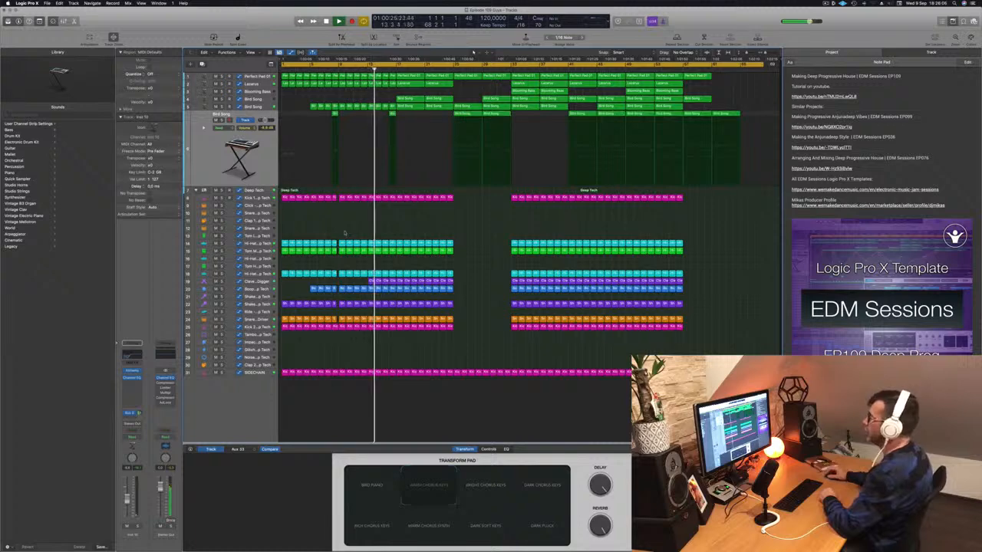
Play through the arrangement, soloing the Bird Song part on track 4 and checking the clave and the track 6 Bird Song parts.
click(254, 281)
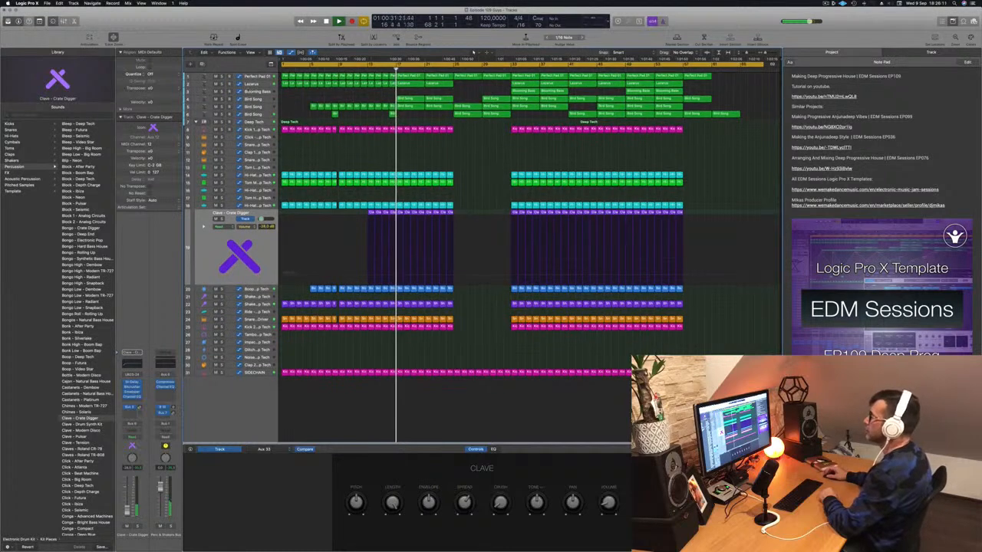
click(262, 100)
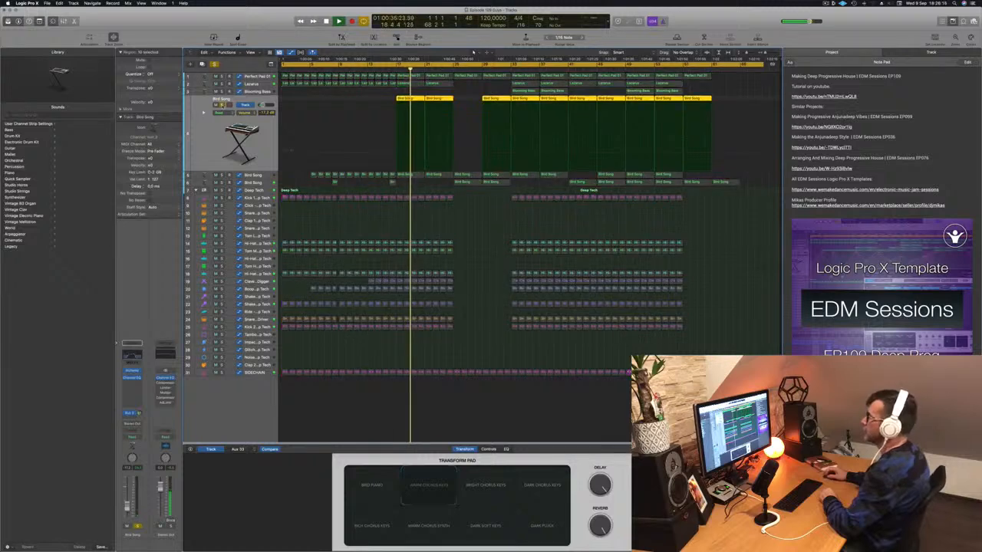
click(222, 105)
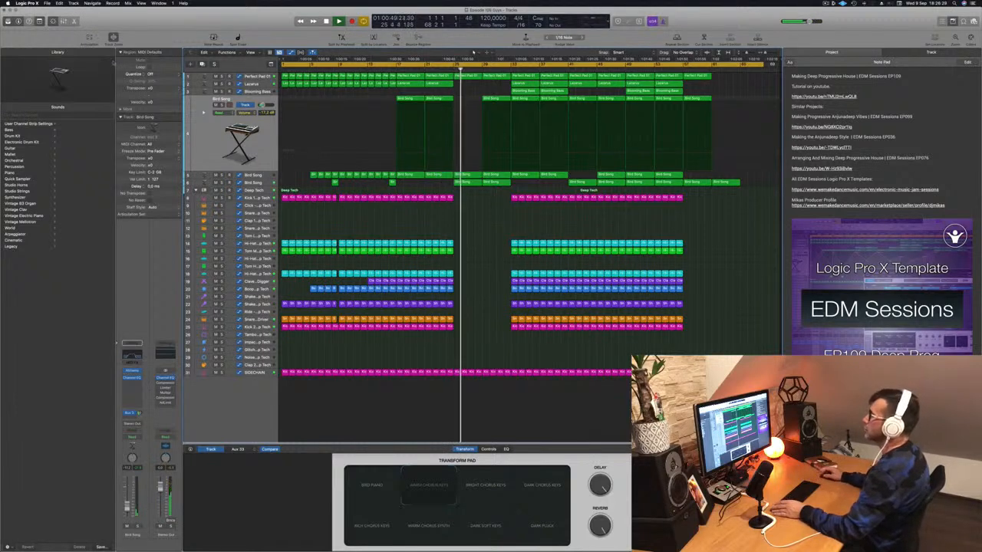
key(Down)
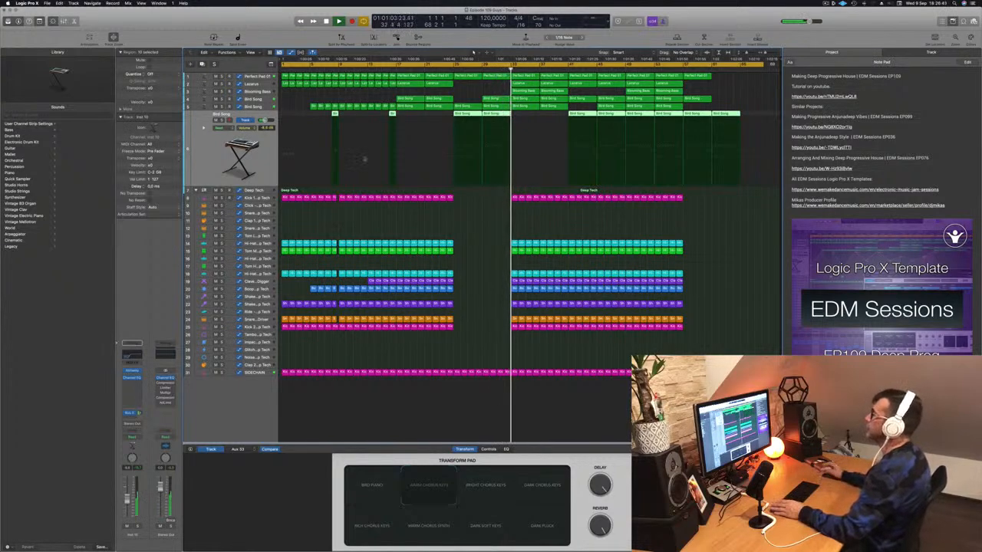
click(477, 249)
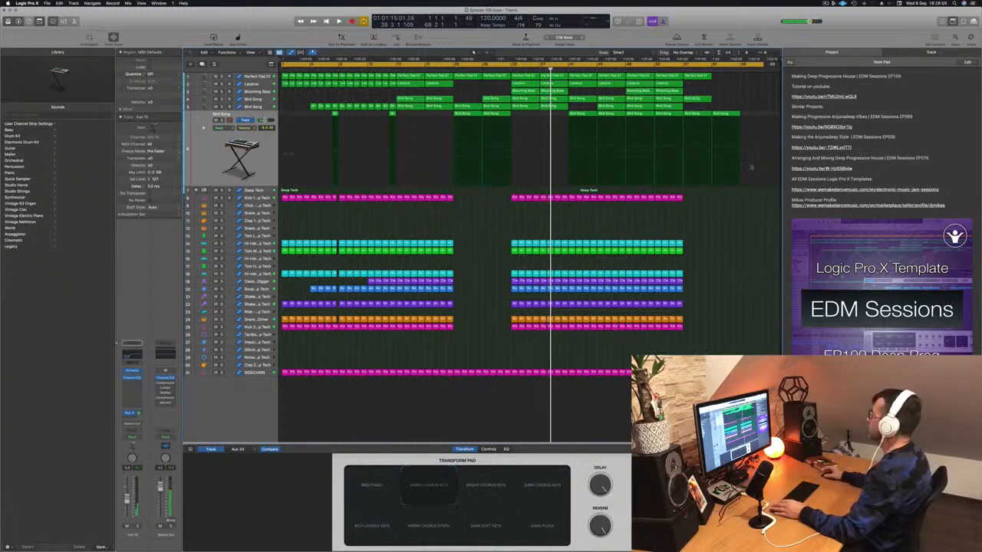
Hide the project notes and fit the whole arrangement into the widened tracks area.
click(952, 19)
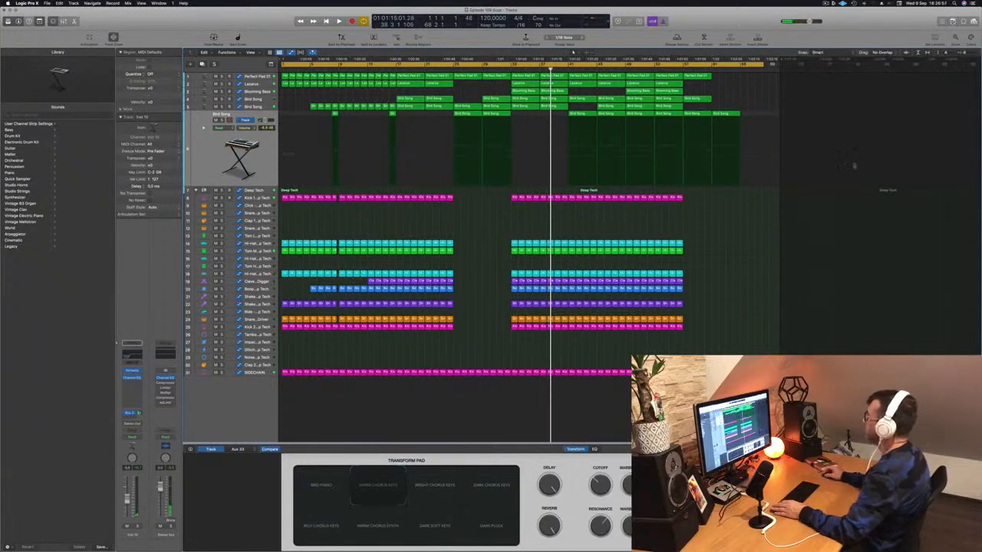
scroll(743, 233, up, 5)
scroll(743, 232, down, 3)
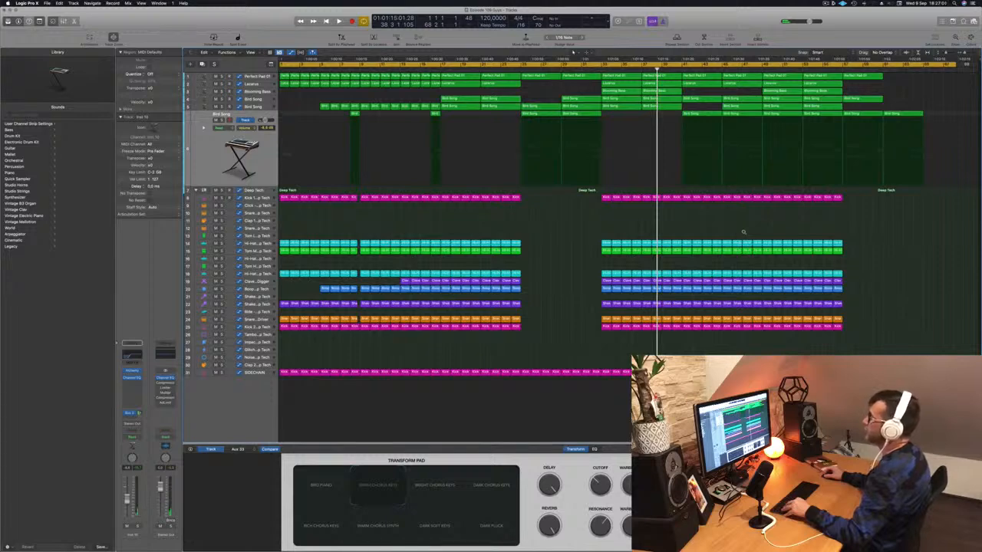
scroll(743, 232, left, 1)
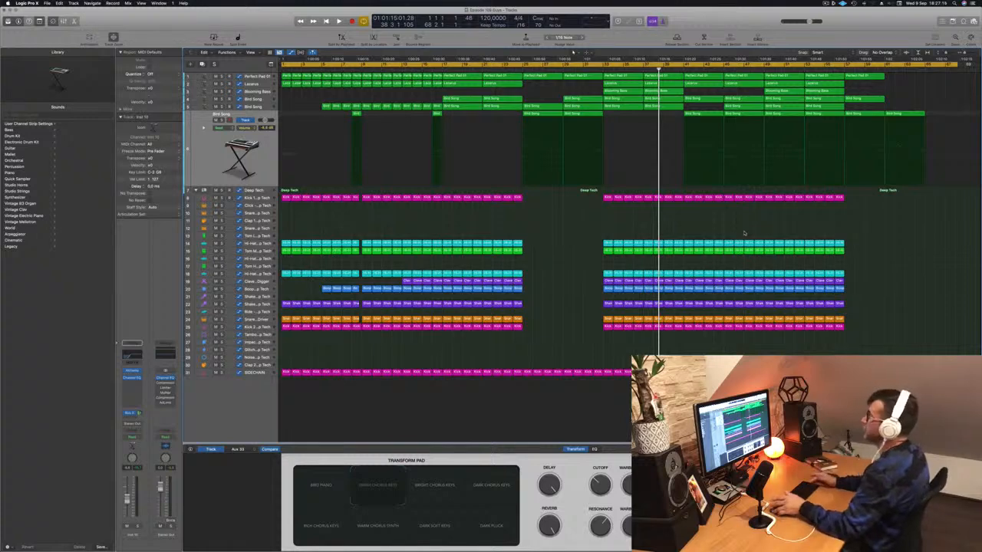
Set the cycle range to the first eight bars and place a short Bird Song region at bar 1 on track 6.
key(Return)
key(space)
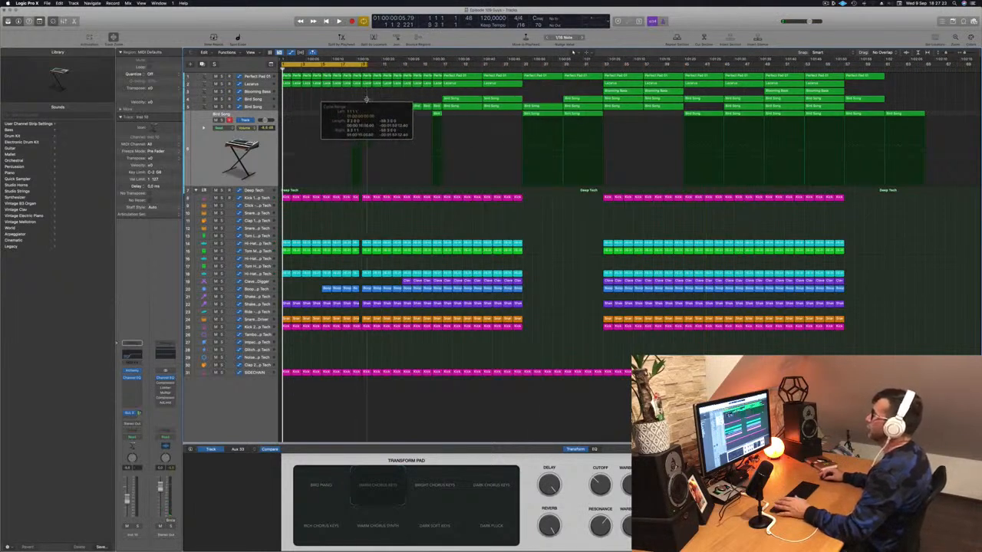
drag(326, 98, 360, 98)
key(space)
key(space)
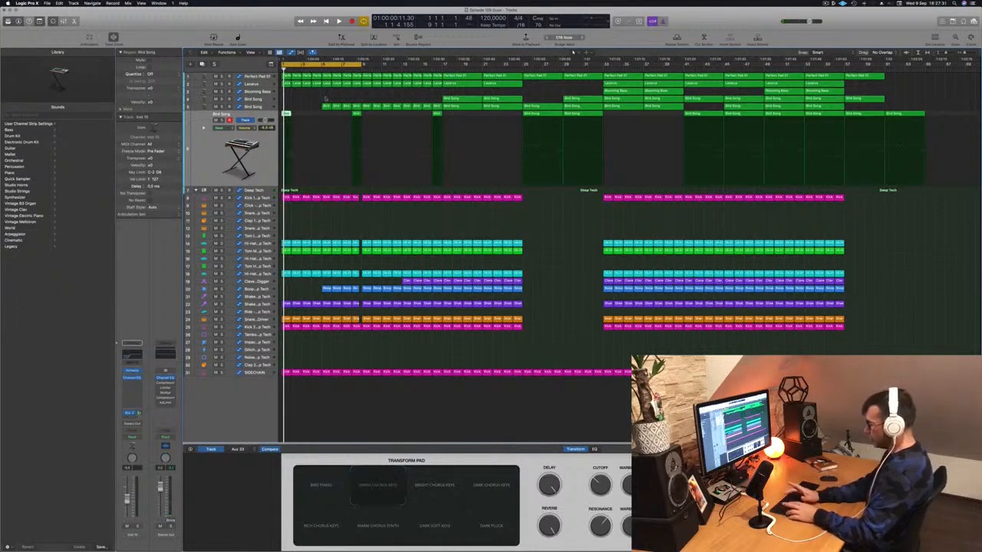
Repeat the eight-bar cycle section twice across all tracks, shifting the rest of the arrangement back.
key(super+r)
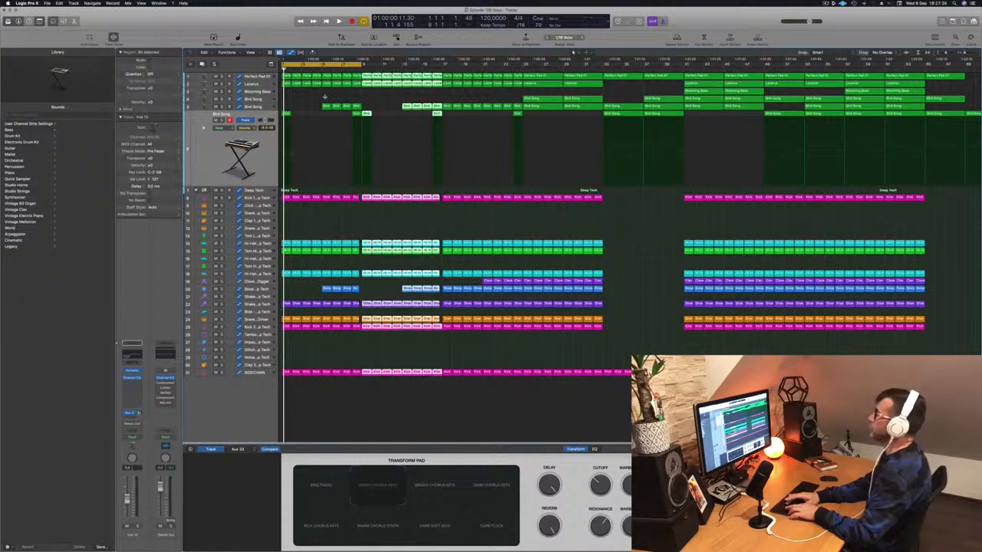
key(super+r)
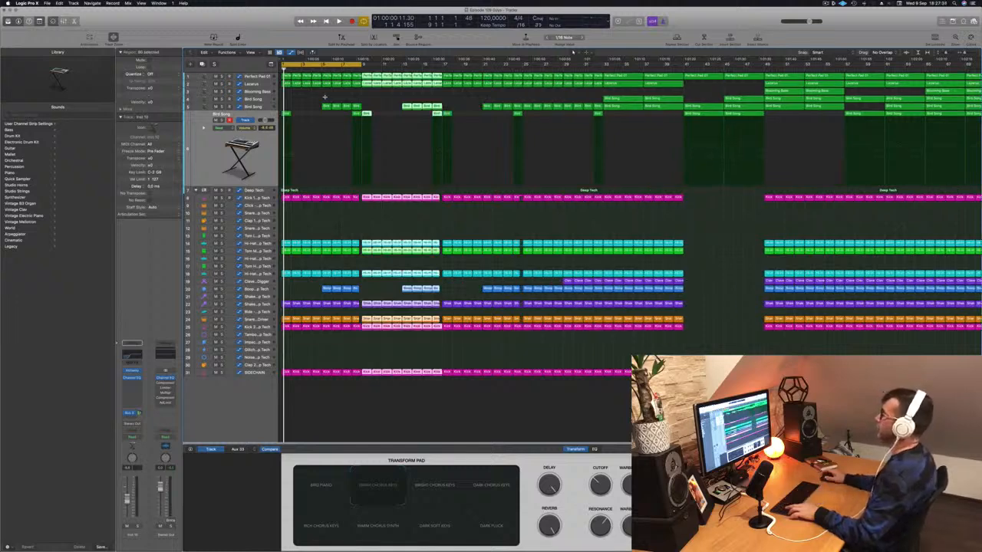
key(space)
key(super+Left)
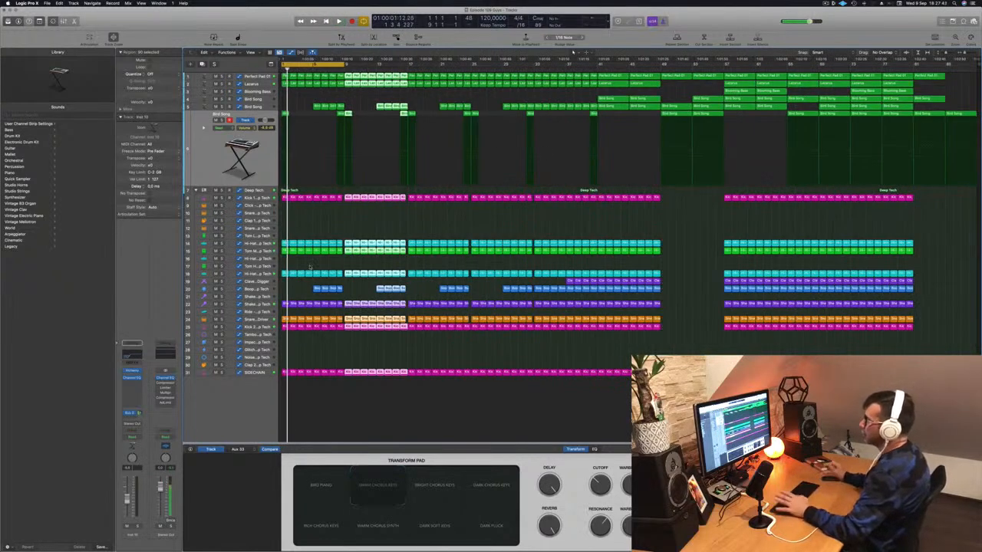
Audition the intro with hi-hat track 18 muted, then unmute it and delete its regions in the first eight bars.
click(215, 273)
key(space)
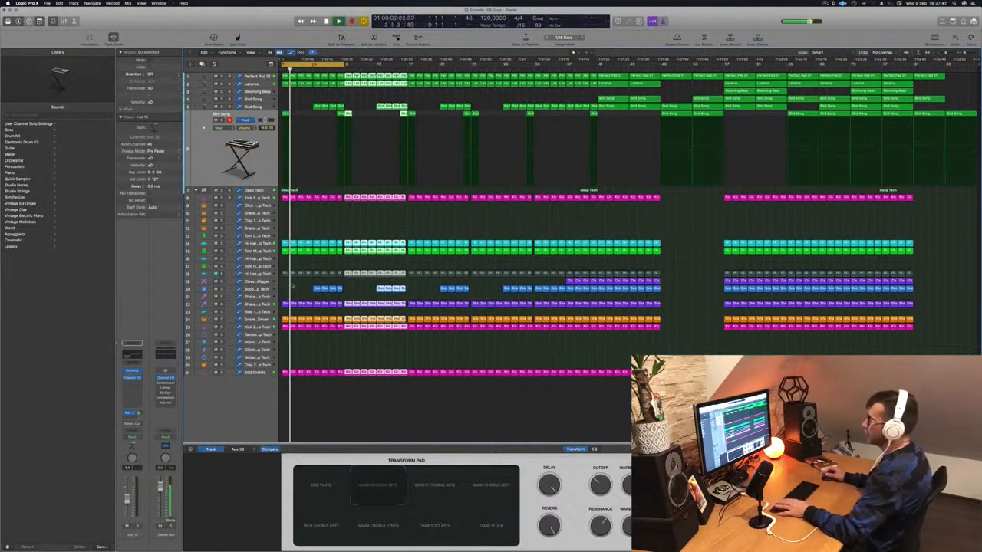
scroll(297, 284, up, 5)
scroll(313, 278, left, 3)
key(space)
drag(294, 265, 415, 274)
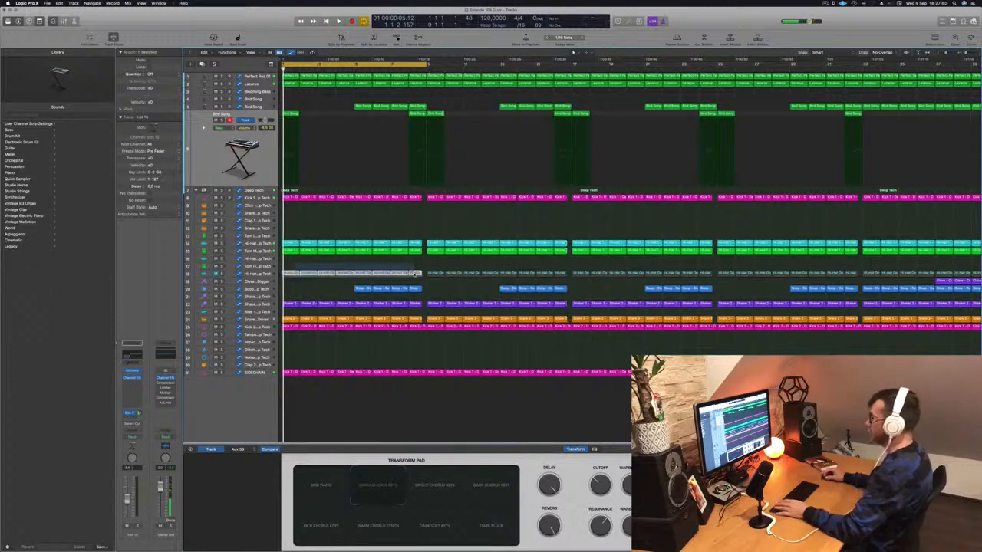
click(215, 274)
key(Delete)
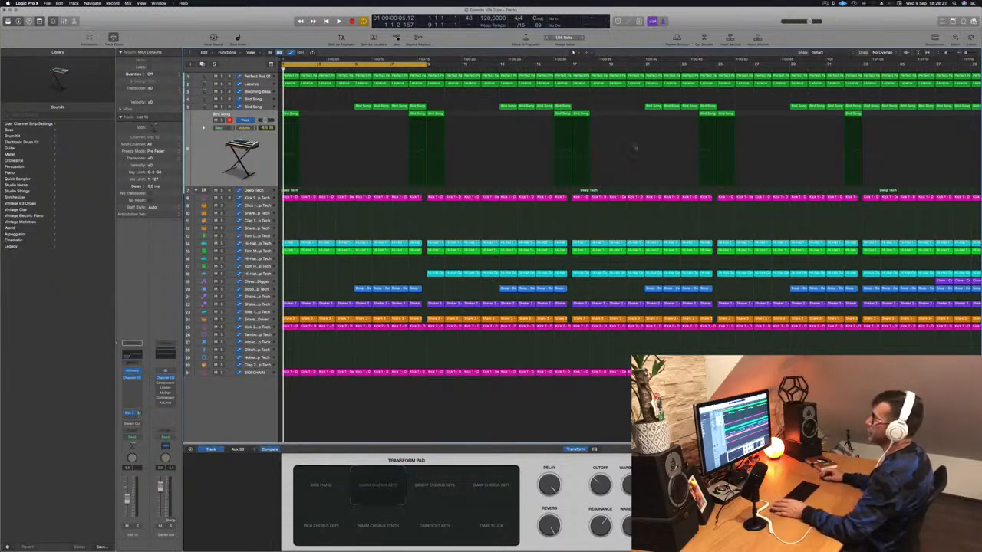
Delete the short Bird Song region at bar 1 on track 6 and replay the intro from the start.
key(space)
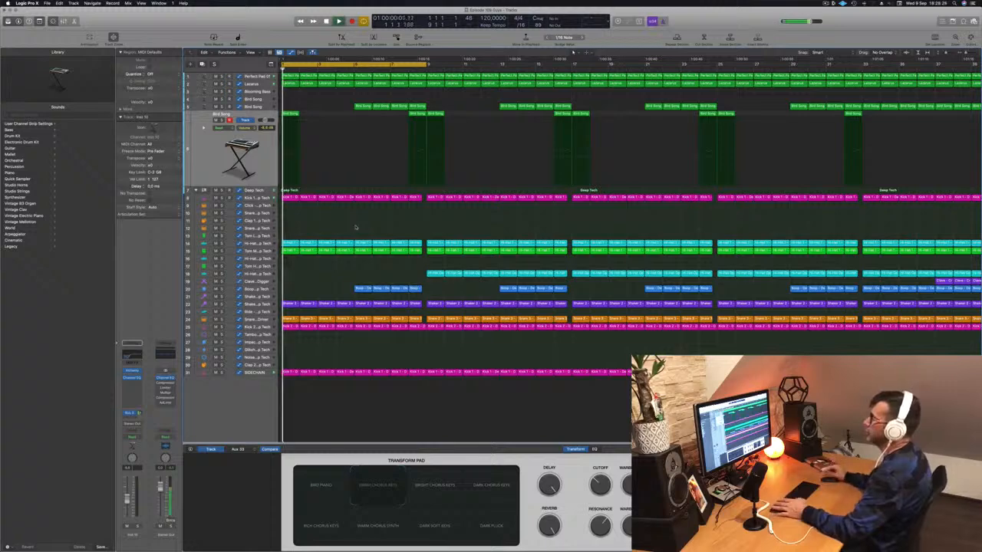
drag(322, 113, 293, 117)
key(Return)
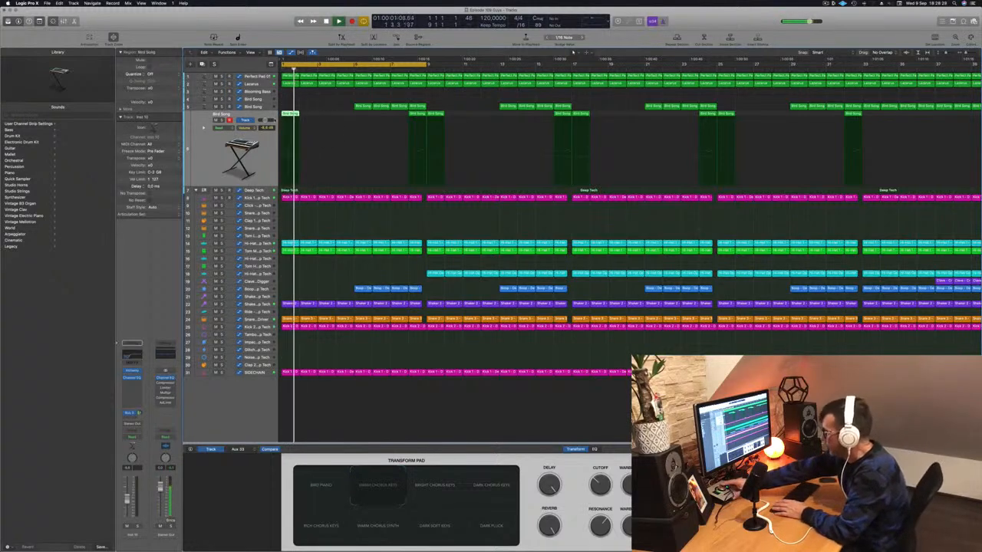
key(space)
key(space)
key(Delete)
key(Return)
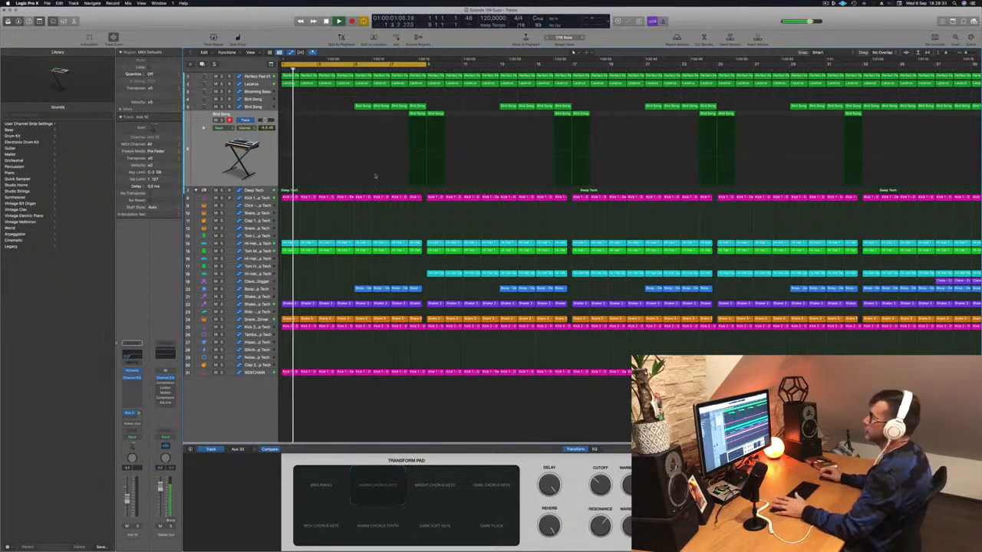
key(Return)
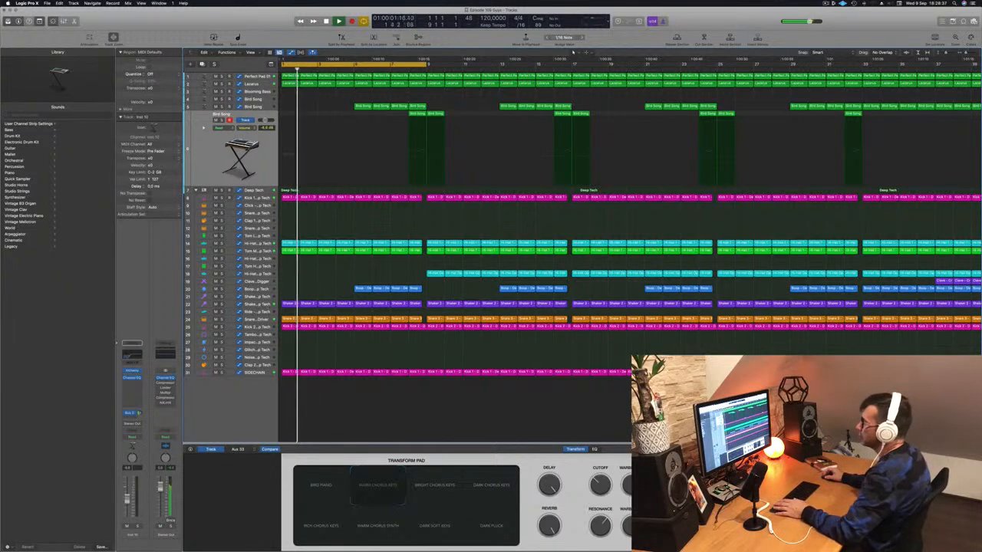
Audition the Shaker 2 and Snare 1 – Pile Driver tracks, briefly soloing the snare.
click(265, 305)
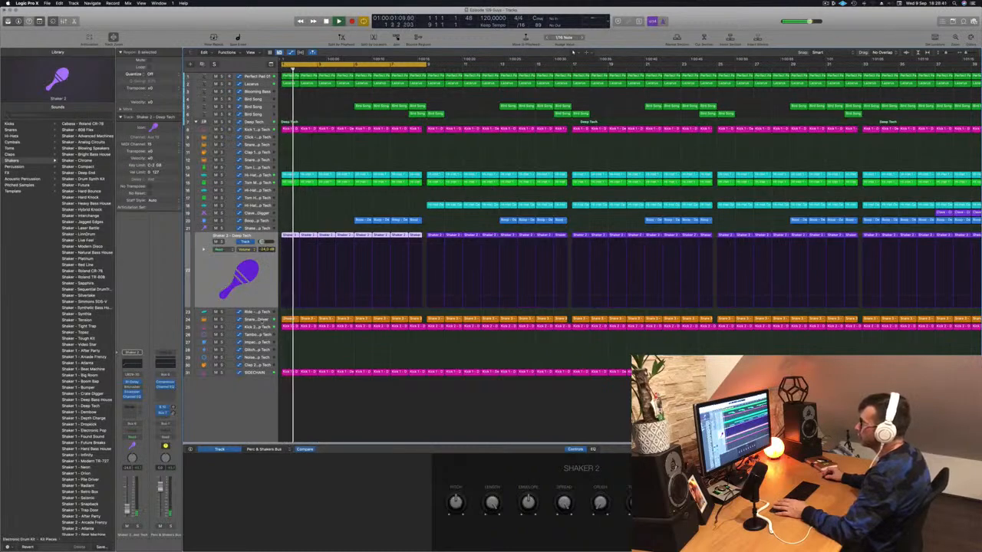
click(258, 316)
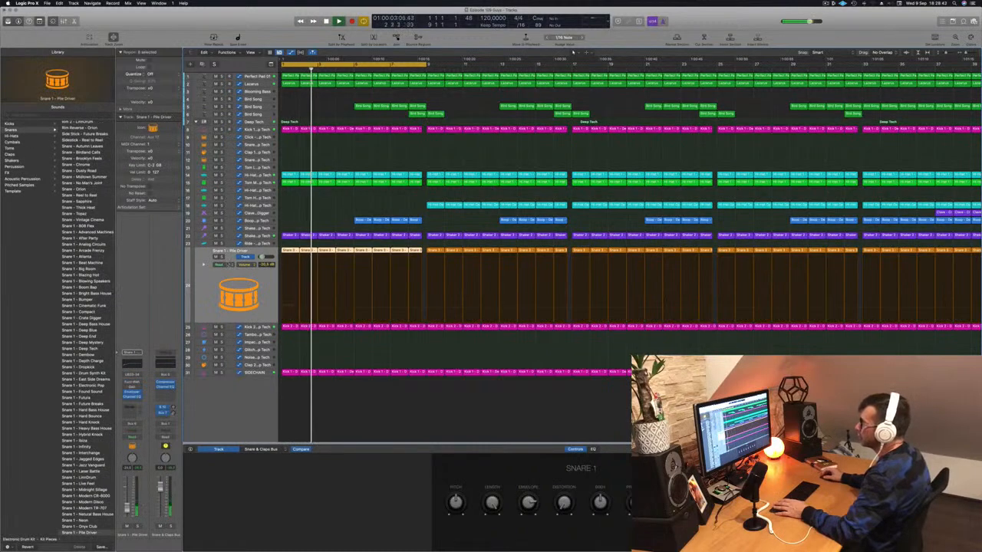
key(s)
key(s)
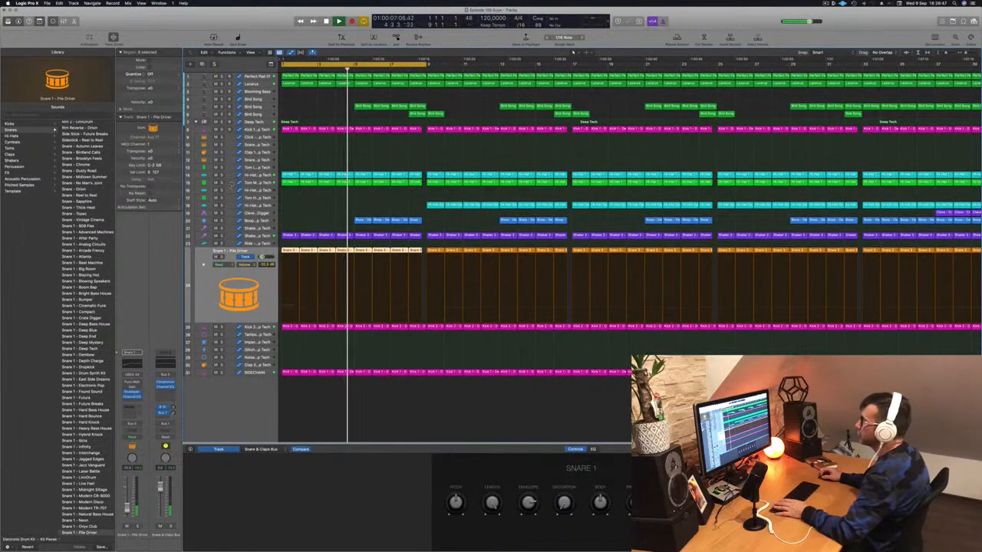
Solo tom track 15 briefly, then delete its regions in the first eight bars.
click(223, 184)
click(223, 184)
key(space)
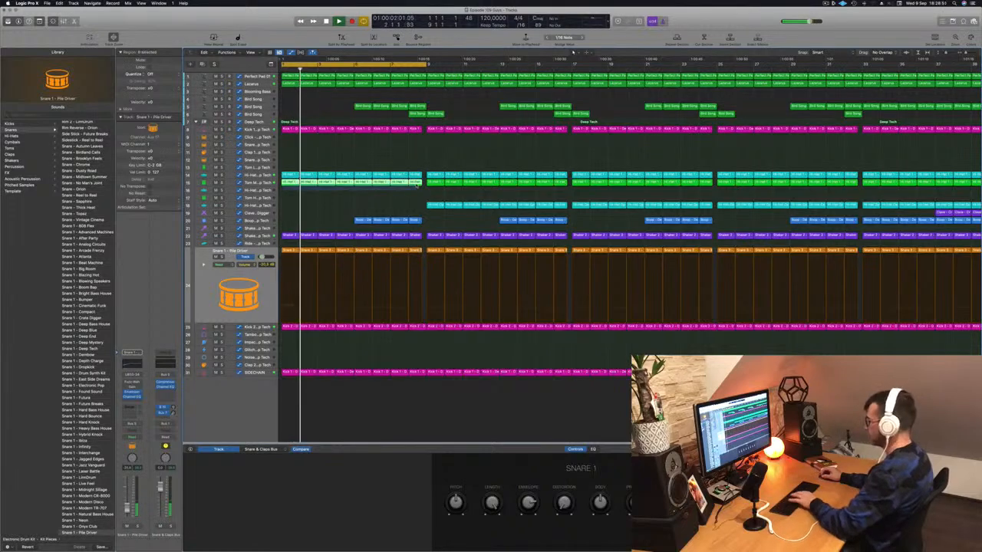
key(super+Up)
key(super+Up)
key(super+Up)
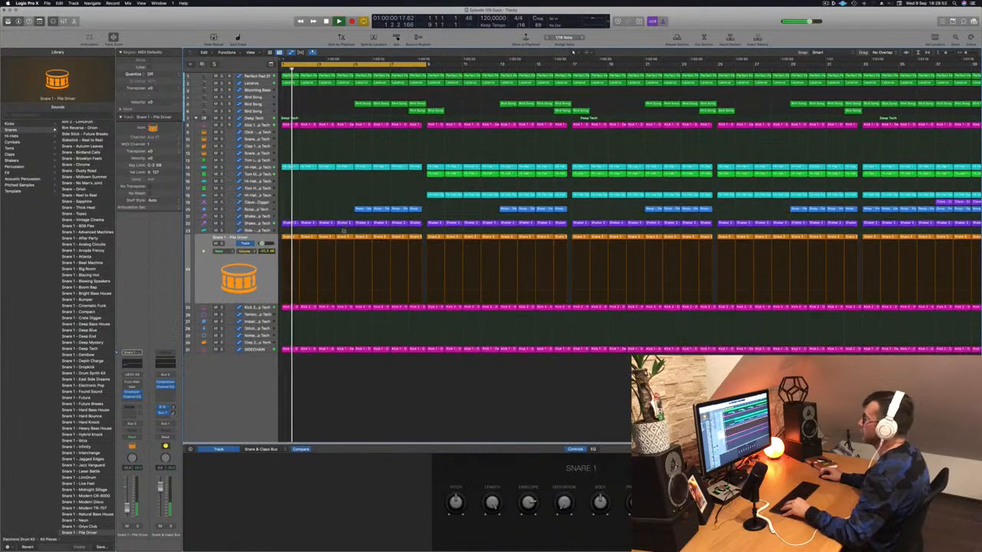
Delete the Boop – Deep Tech regions and the Bird Song regions on tracks 5 and 6 within the first eight bars.
click(354, 197)
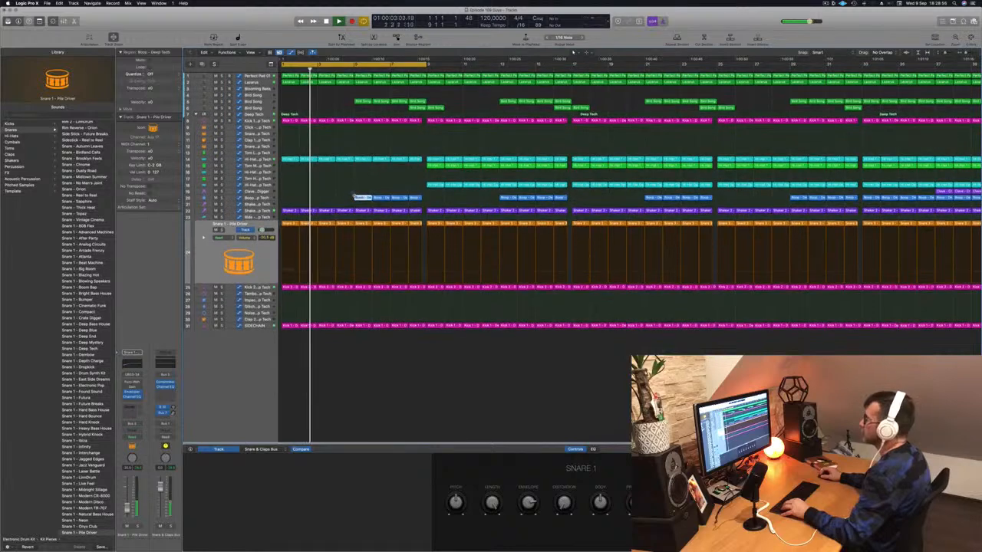
key(Return)
drag(344, 96, 420, 106)
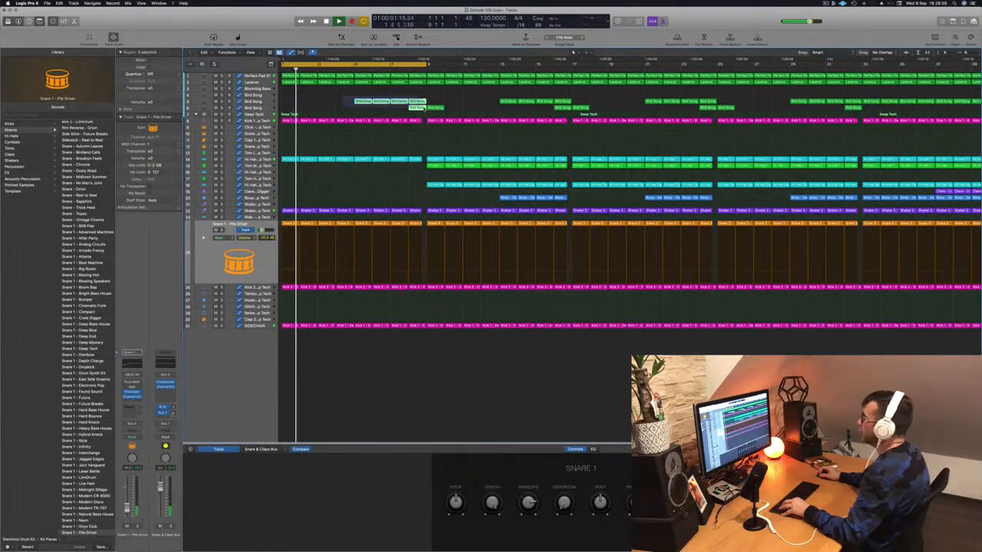
key(Delete)
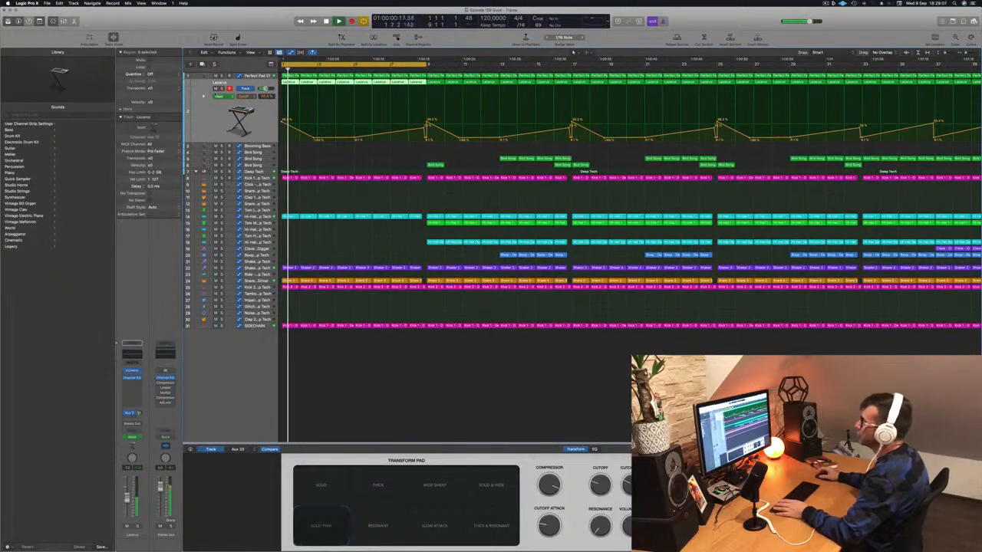
Lower the Lazarus track's automation near bar 9, and select Perfect Pad 01 to check its automation from the start.
drag(427, 120, 422, 139)
click(252, 76)
key(Return)
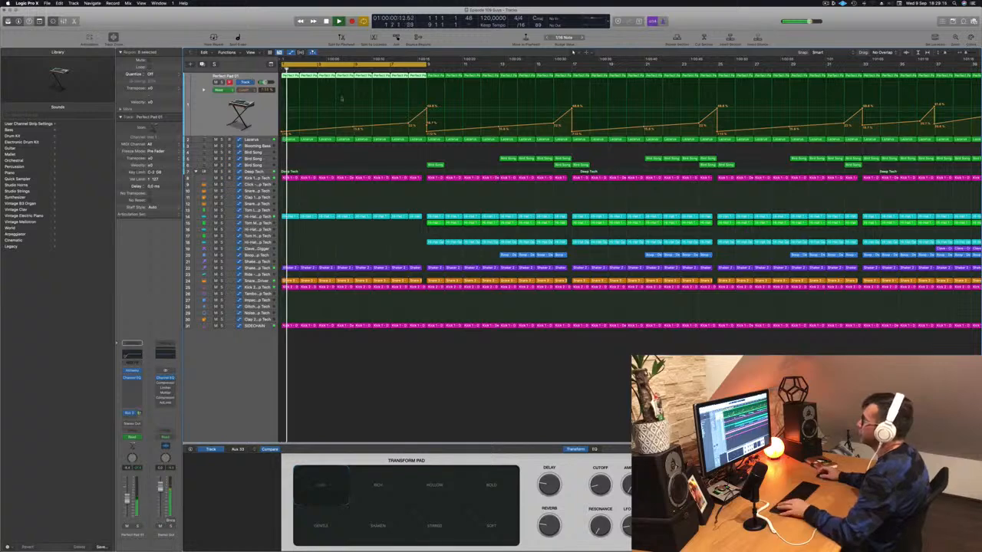
Extend the cycle range to bar 17 and delete the hi-hat regions of track 18 in the second eight bars.
drag(427, 66, 574, 68)
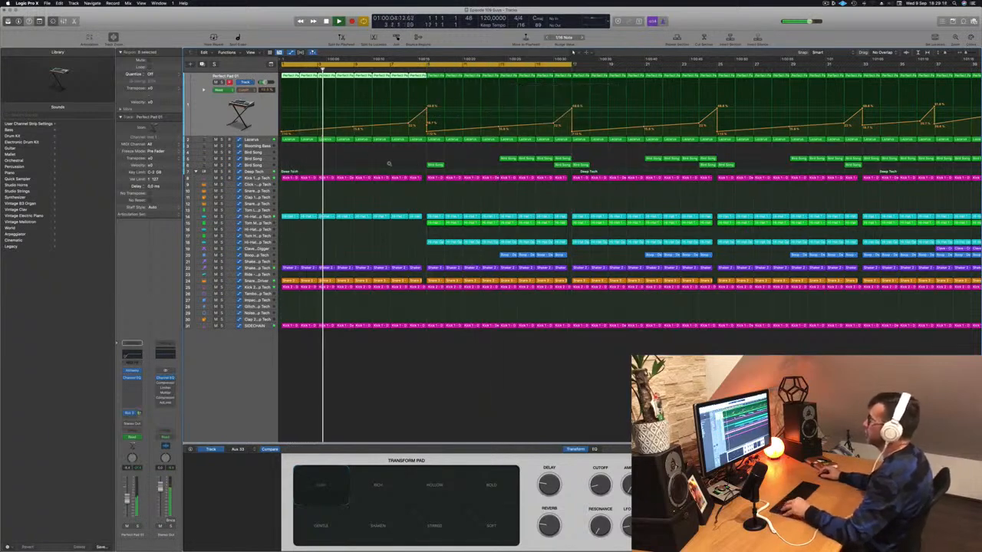
key(super+Left)
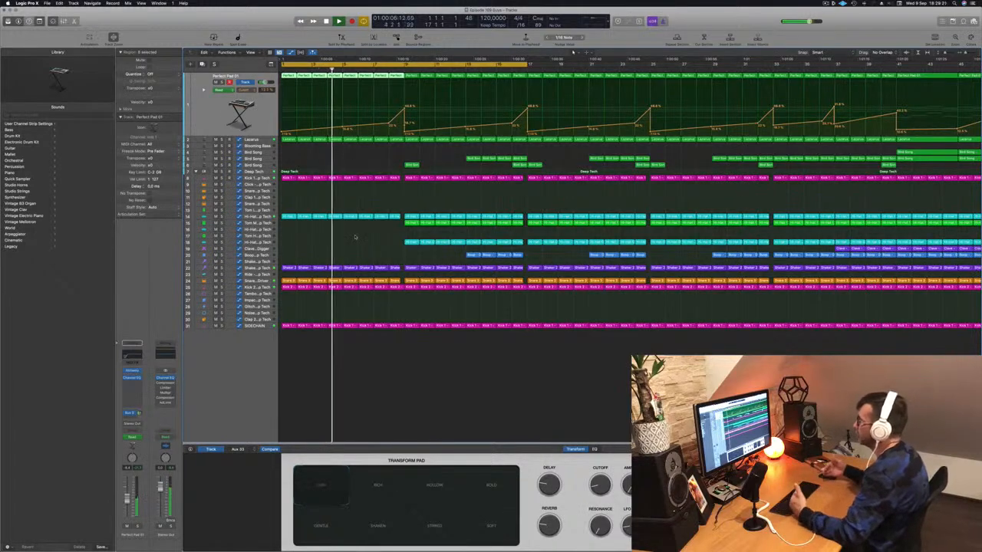
drag(396, 242, 519, 246)
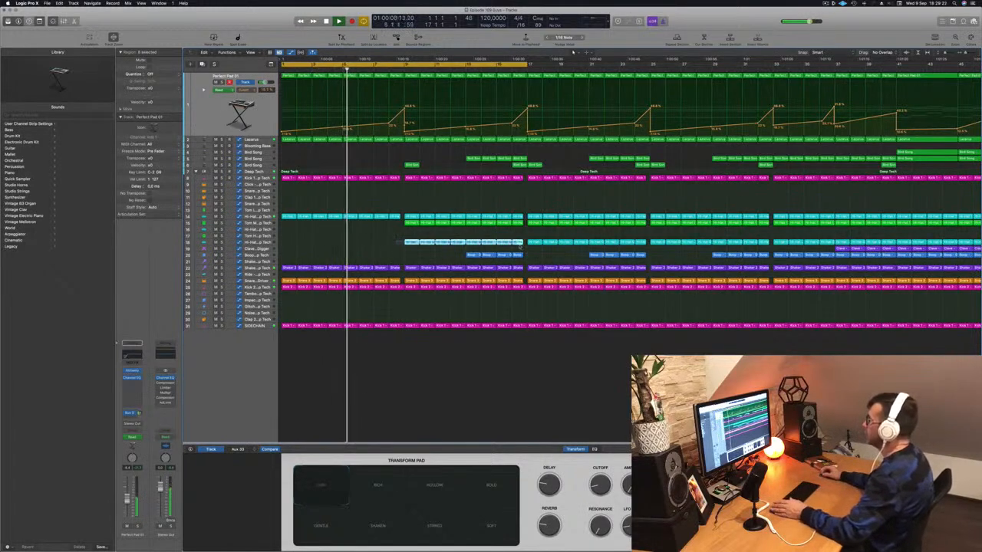
key(Delete)
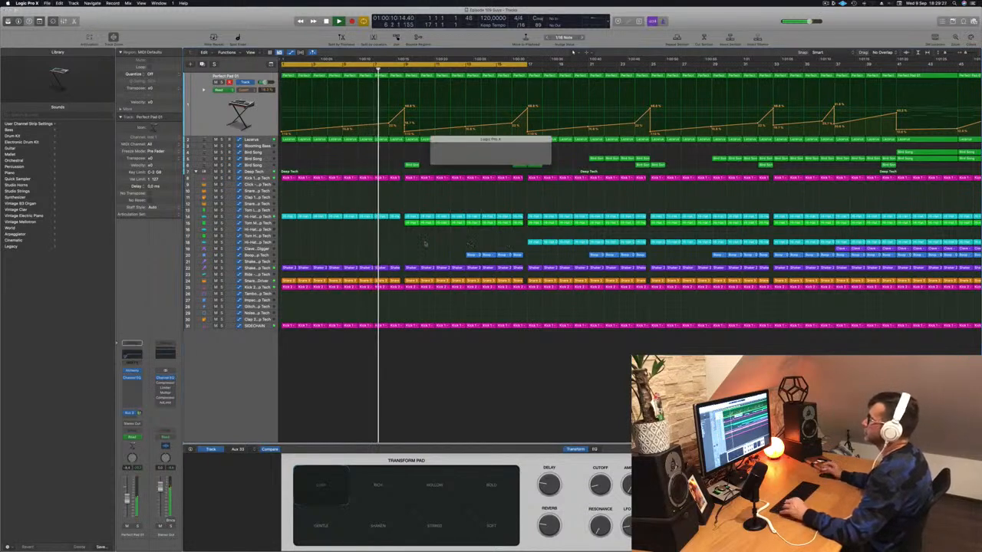
key(super+Left)
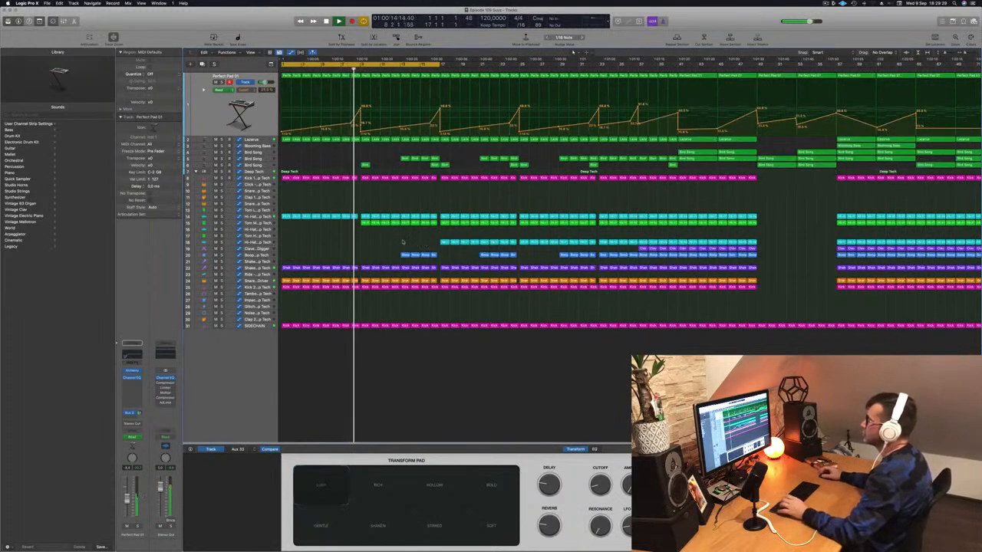
key(super+Left)
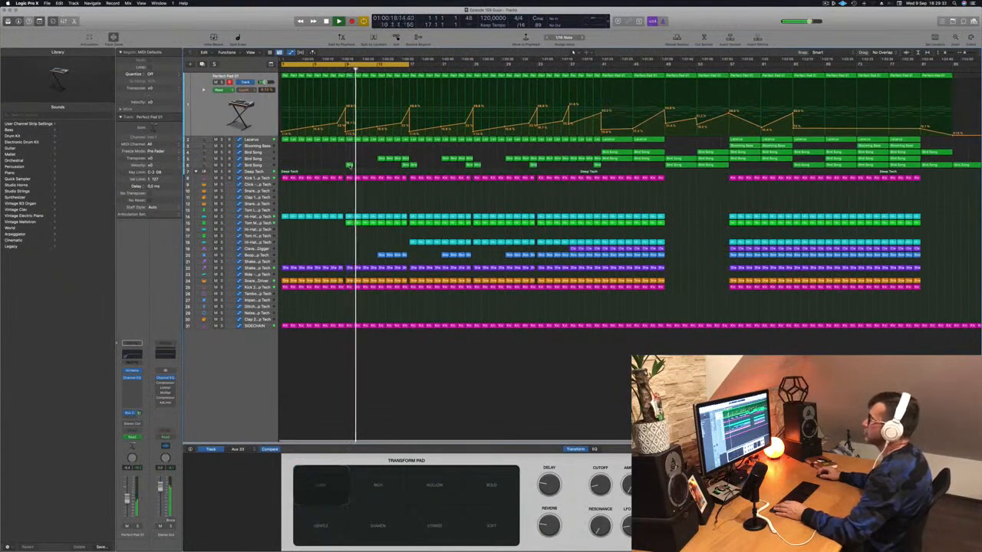
Delete the Bird Song region on track 6 at bar 9.
click(260, 165)
click(349, 108)
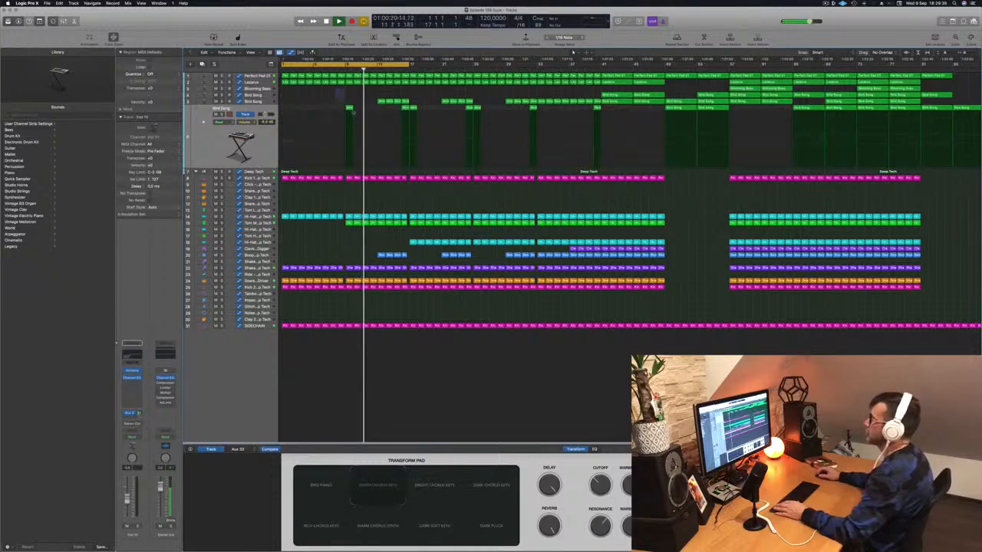
key(Delete)
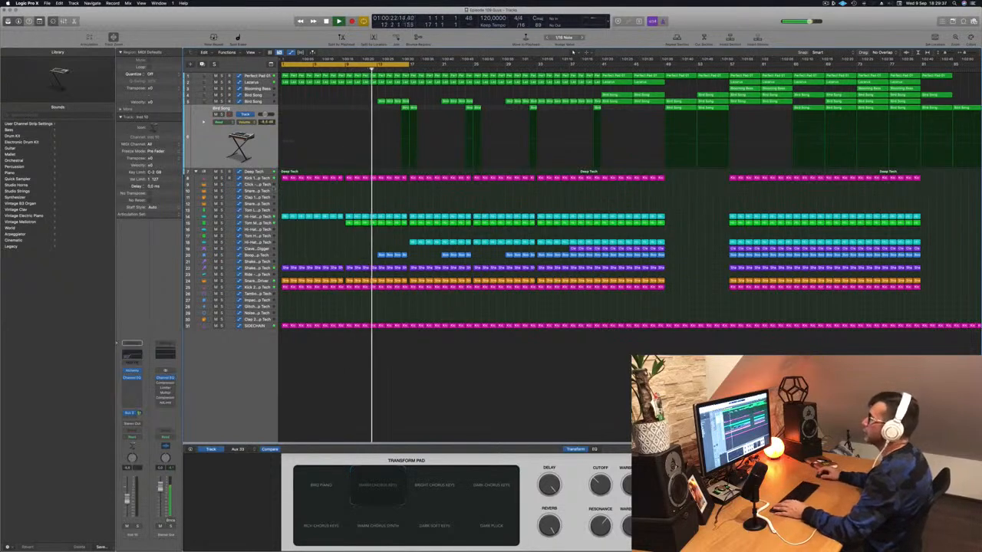
Sweep the low cut in the Kick 1 track's Channel EQ upward during playback and bring it back to 40.6 Hz.
click(258, 223)
key(Return)
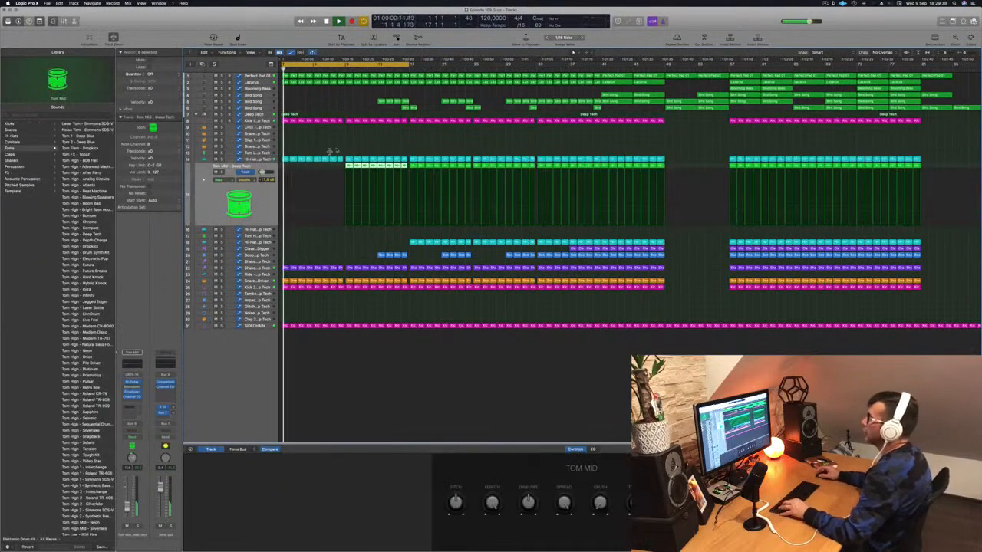
click(249, 121)
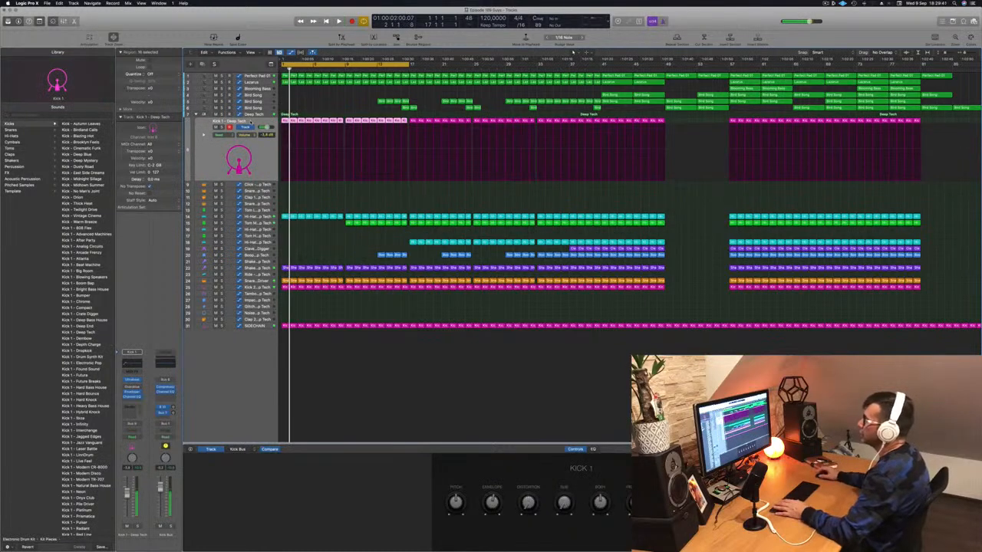
key(space)
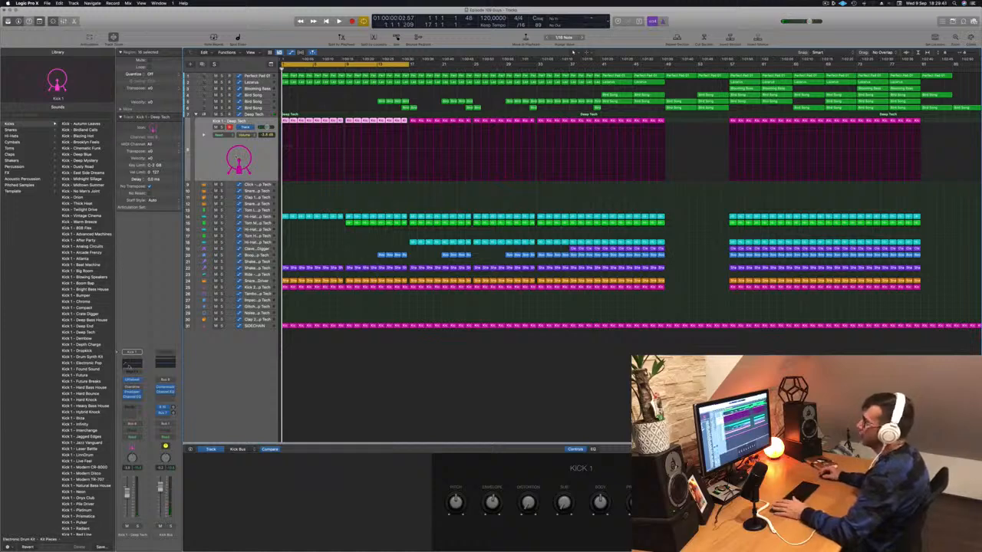
click(129, 366)
drag(457, 87, 631, 108)
key(space)
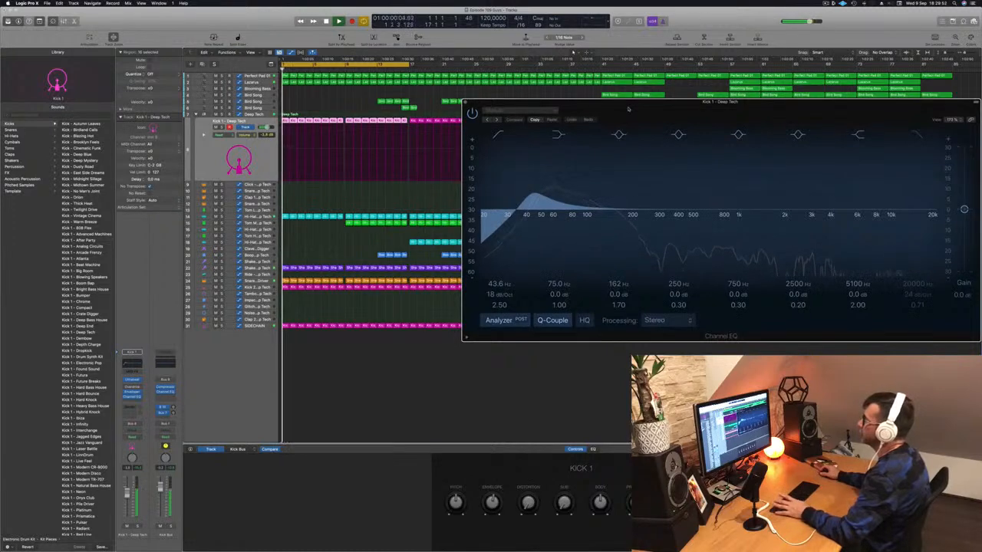
drag(537, 201, 639, 196)
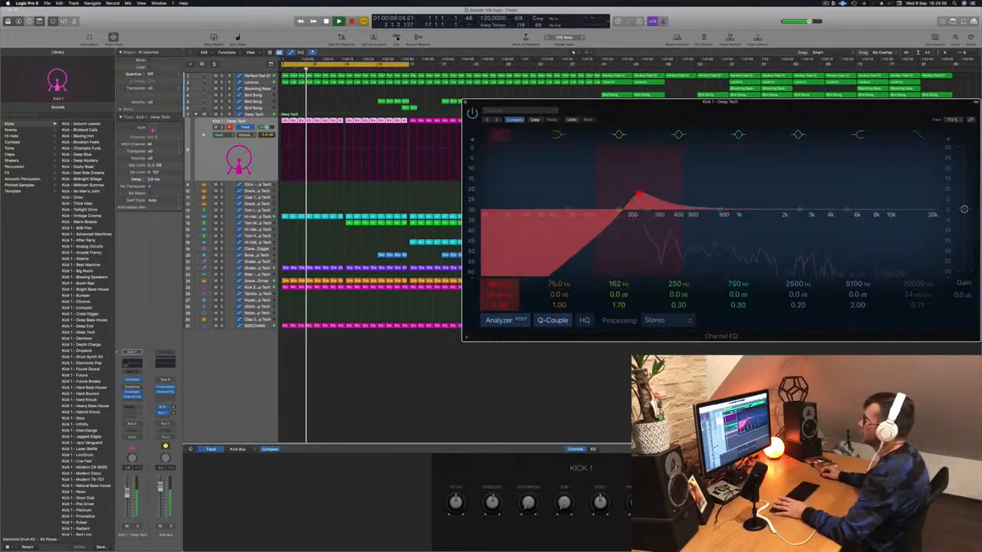
mouse_move(638, 196)
mouse_down()
mouse_move(498, 195)
mouse_move(528, 194)
mouse_up()
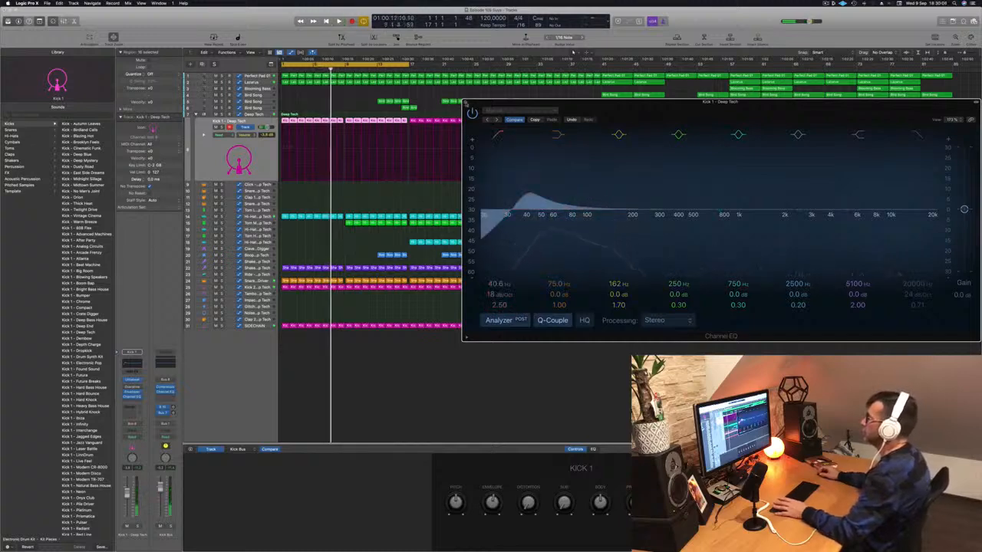
key(super+w)
Switch the Deep Tech track to Touch automation and record a low-cut filter move from the start of the song.
click(255, 114)
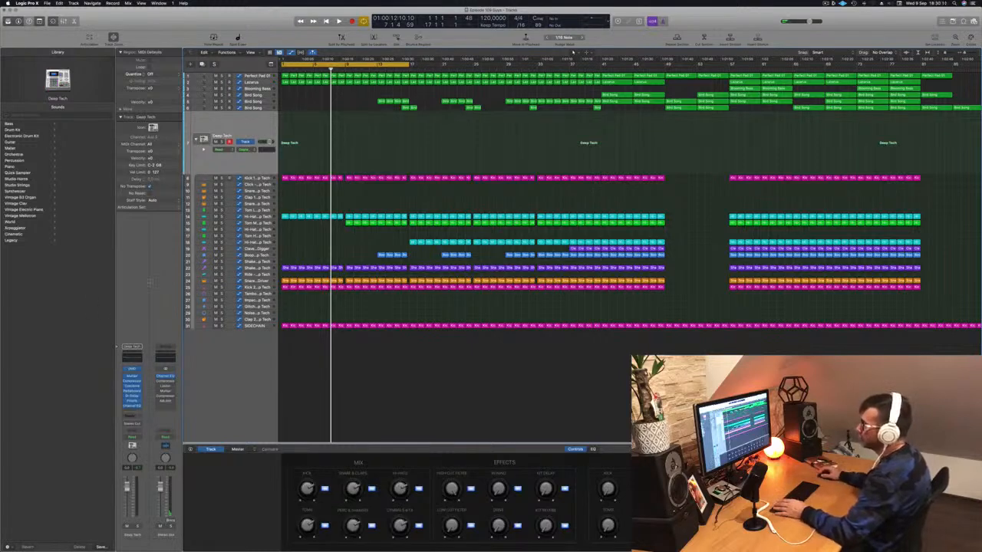
click(132, 371)
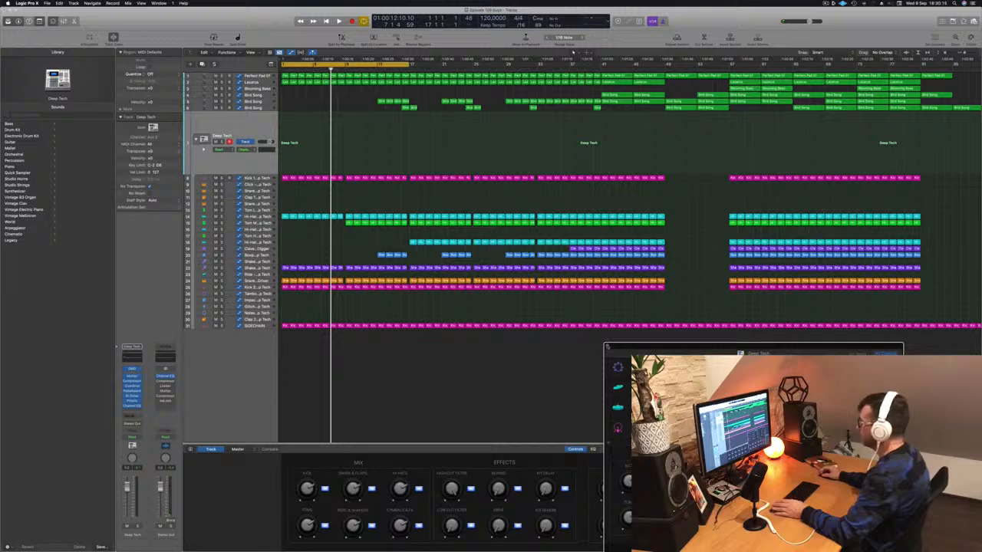
key(super+w)
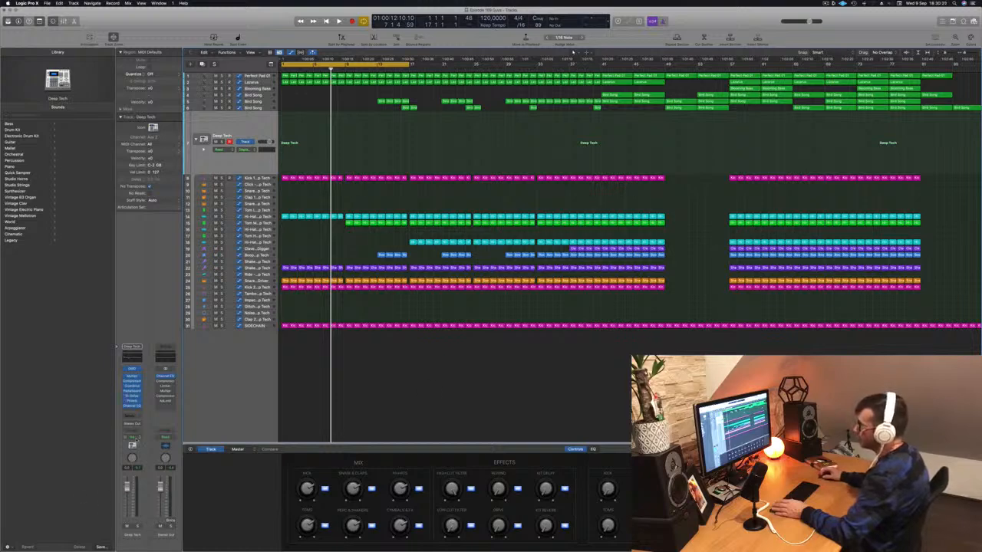
click(134, 443)
key(space)
key(a)
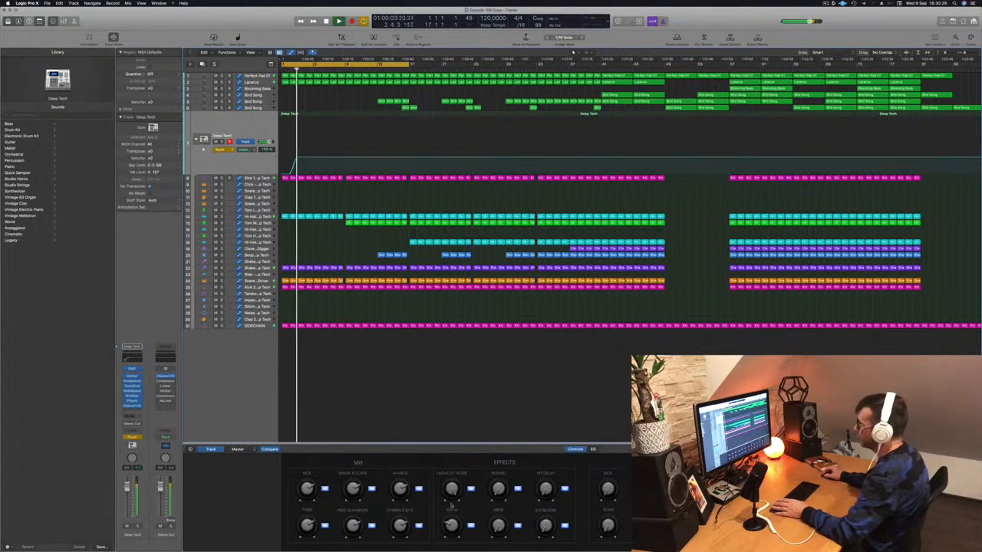
key(space)
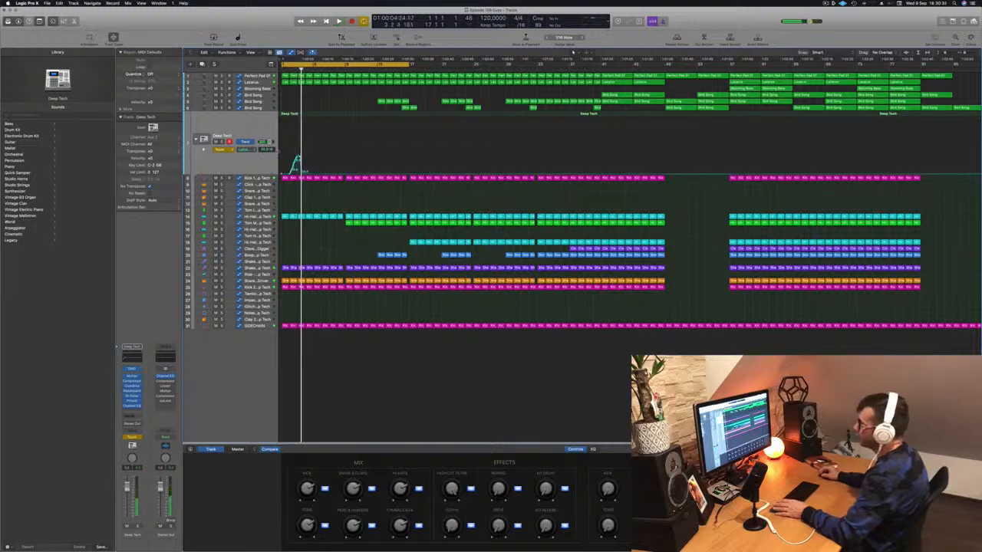
Flatten the recorded low-cut automation on the Deep Tech track, set the track back to Read mode and fine-tune the level.
drag(303, 174, 284, 158)
key(space)
click(220, 148)
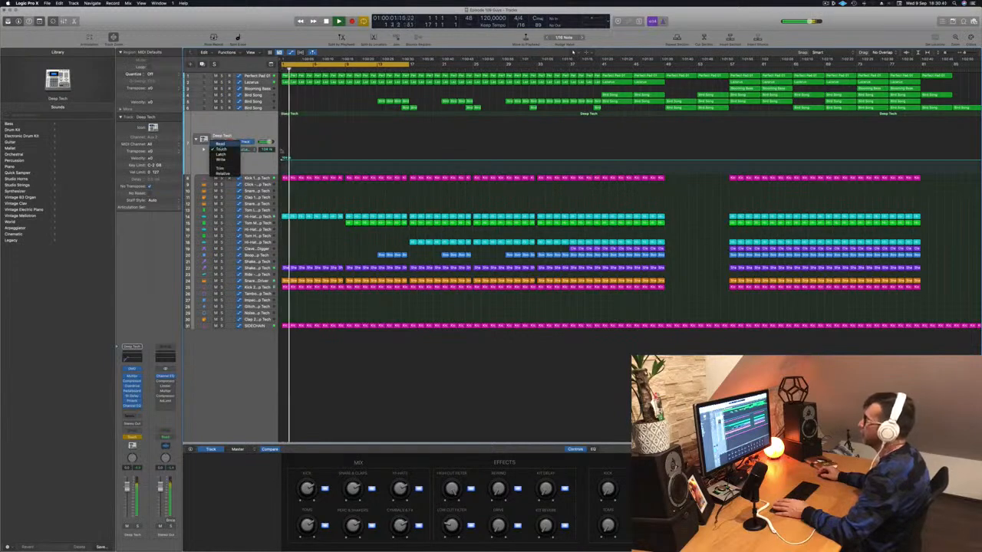
click(220, 143)
key(space)
drag(283, 160, 282, 157)
key(space)
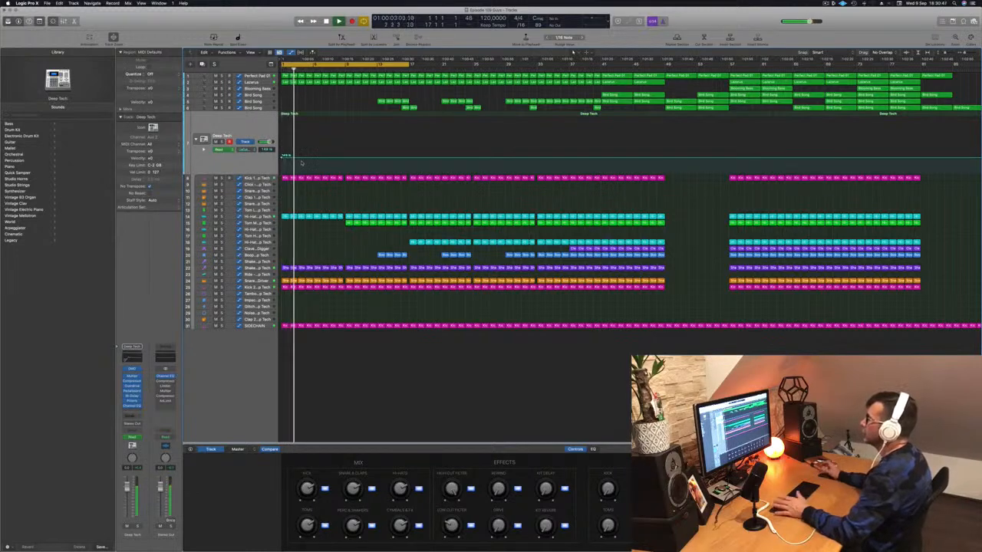
Shape the Deep Tech low-cut automation into a steady rise that peaks just before bar 9, and save the project.
key(Return)
drag(346, 159, 345, 146)
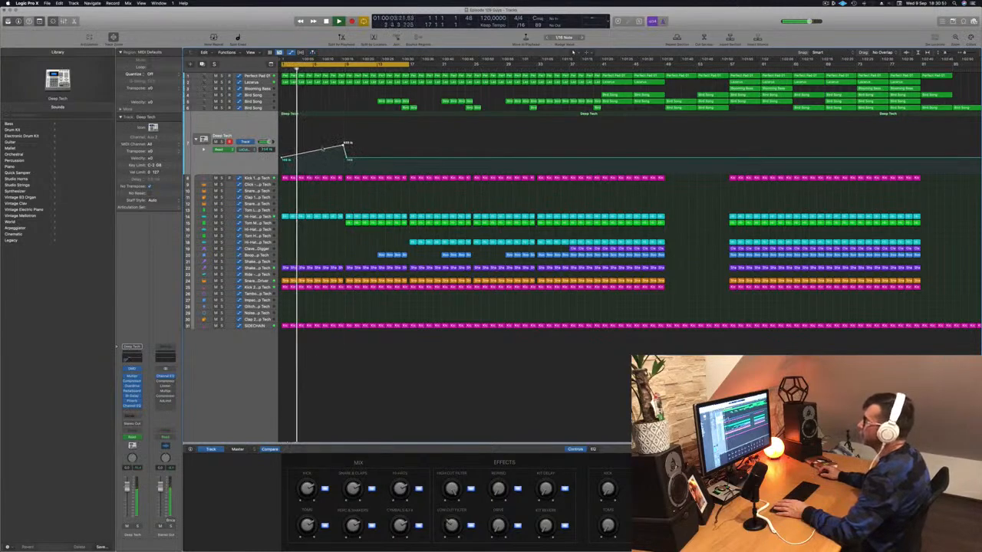
key(super+s)
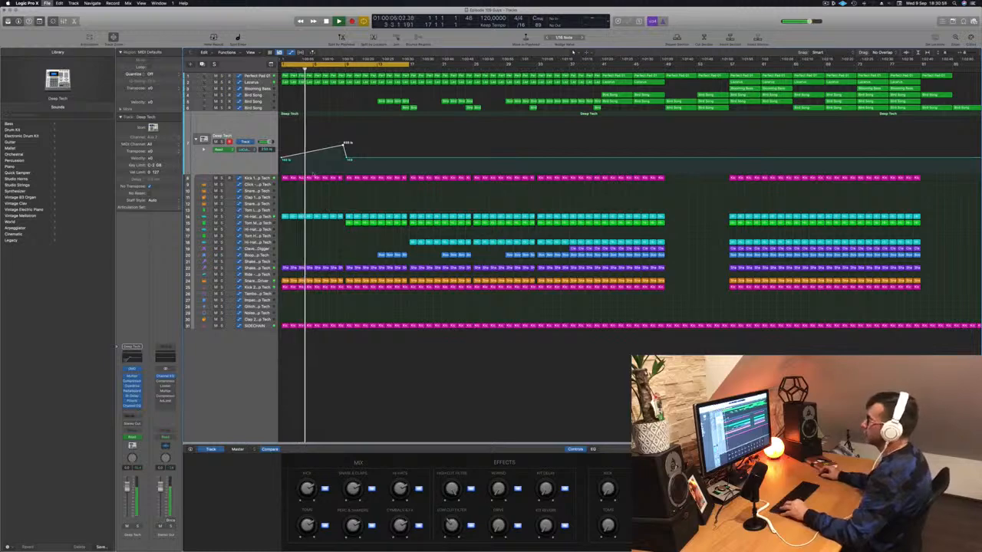
key(super+Right)
key(super+Right)
key(super+Right)
key(super+Right)
key(super+Right)
key(super+Right)
key(super+Left)
key(super+Left)
key(super+Left)
key(super+Left)
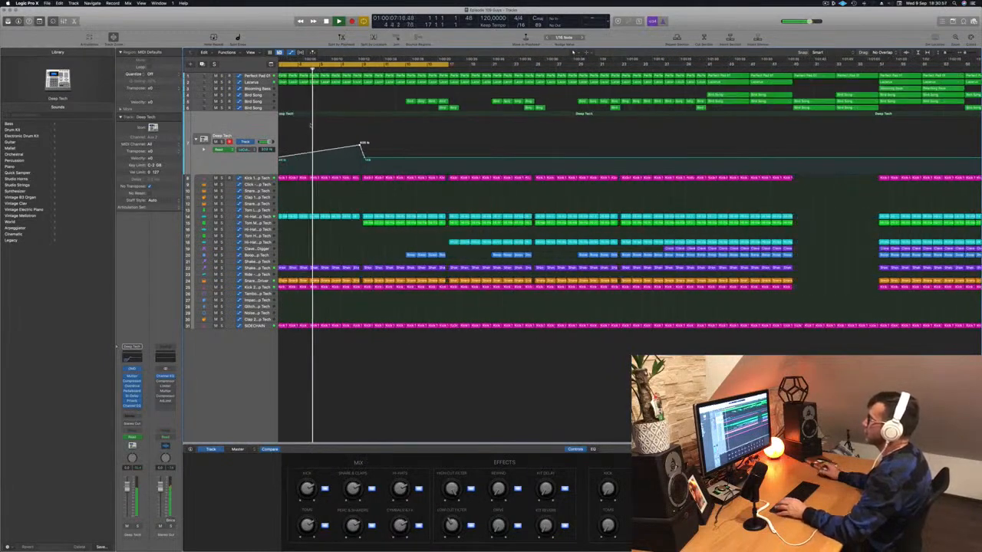
key(super+Left)
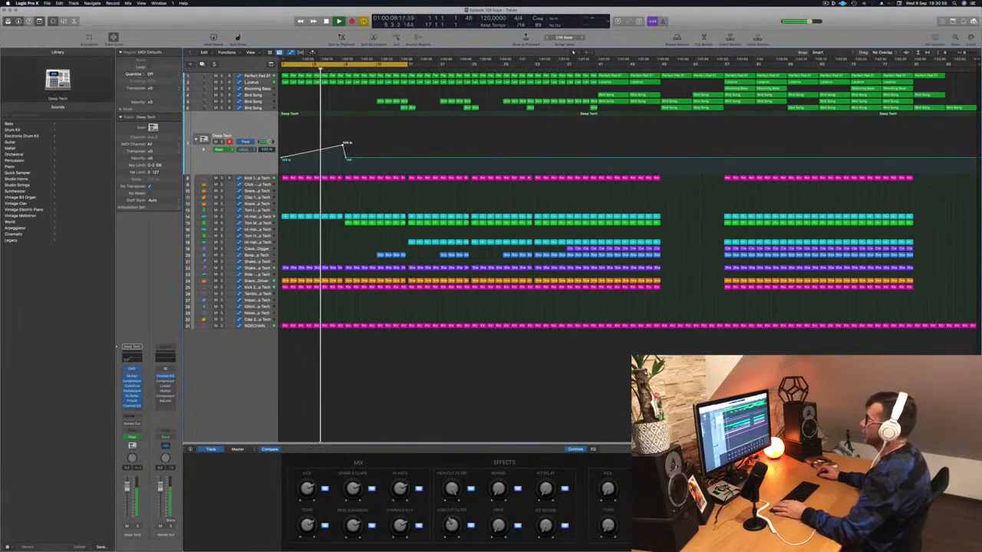
Lower the Deep Tech low-cut automation point that follows the peak at bar 9.
click(260, 77)
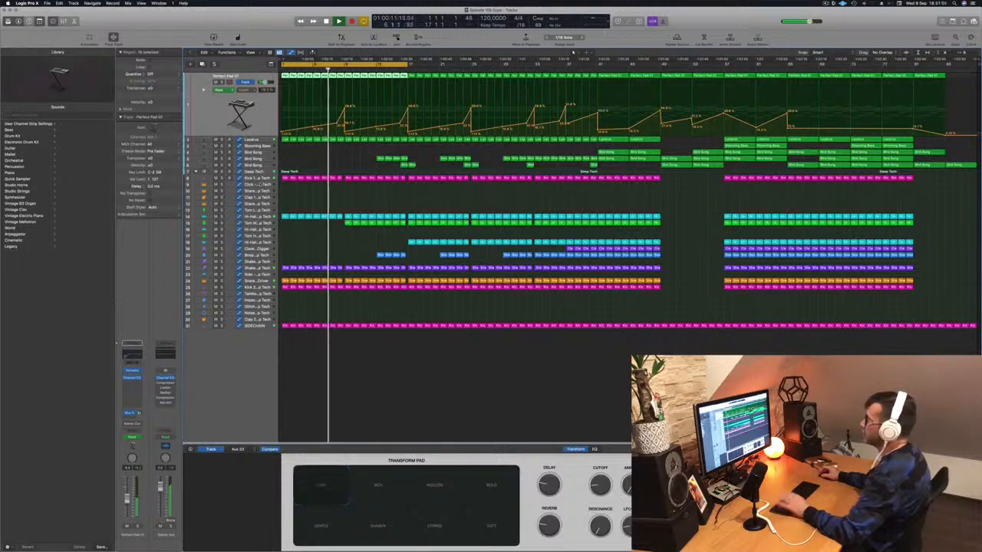
click(260, 178)
click(253, 114)
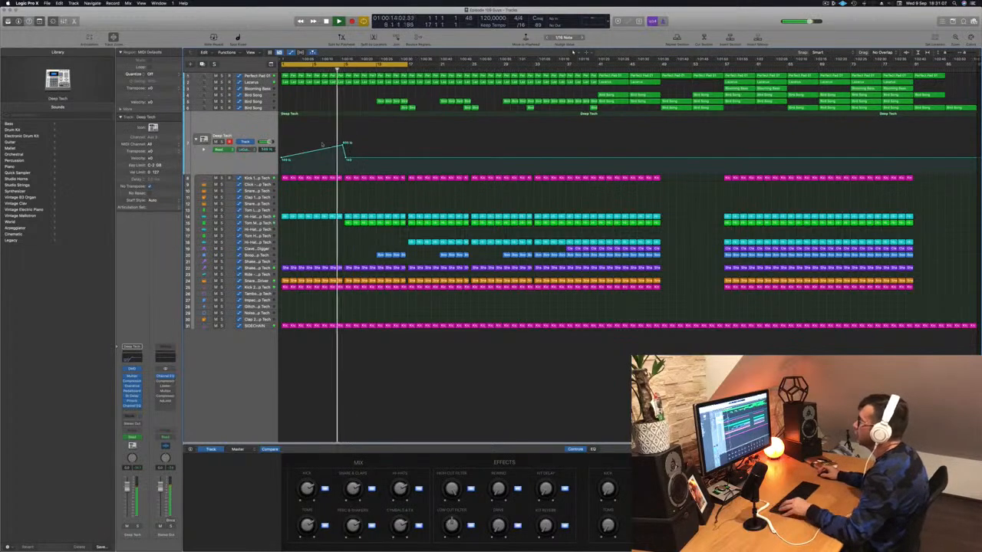
key(super+Right)
drag(433, 158, 431, 163)
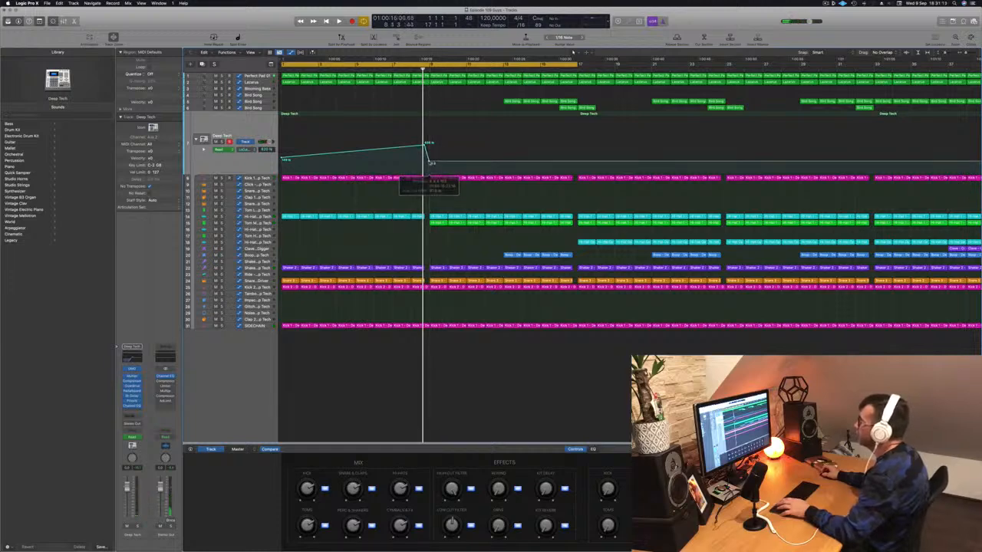
key(space)
Inspect the Compressor settings on the Deep Tech channel during playback.
key(super+Left)
key(super+Left)
key(super+Left)
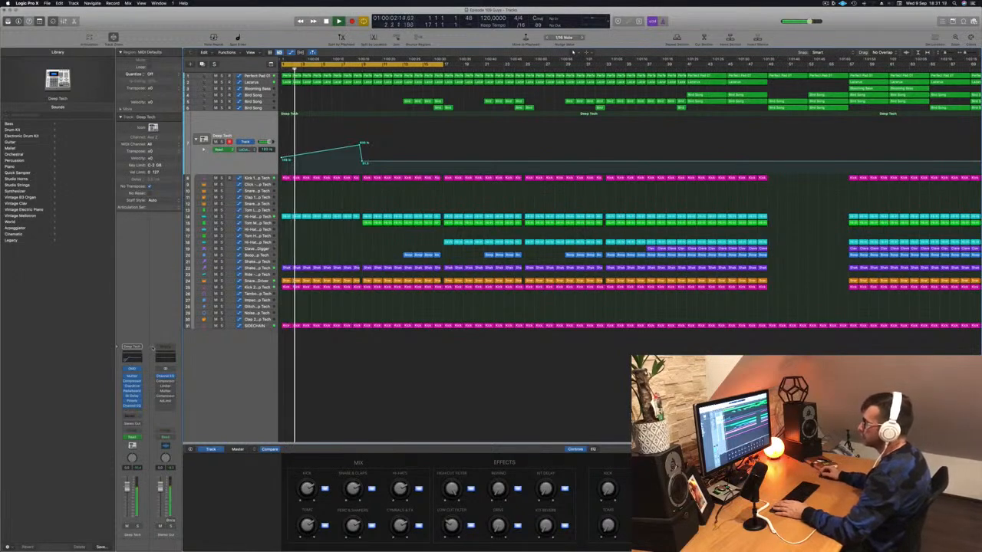
click(133, 380)
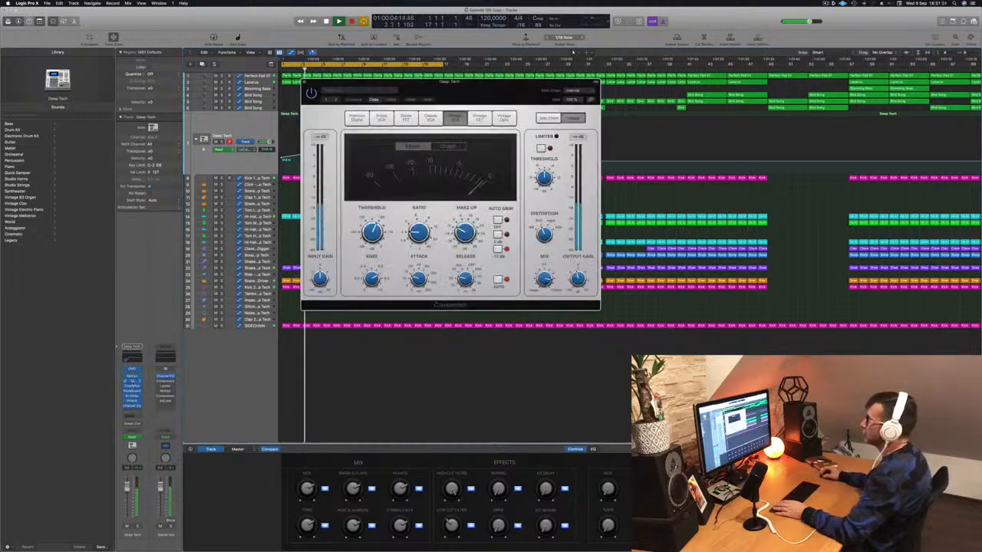
click(304, 83)
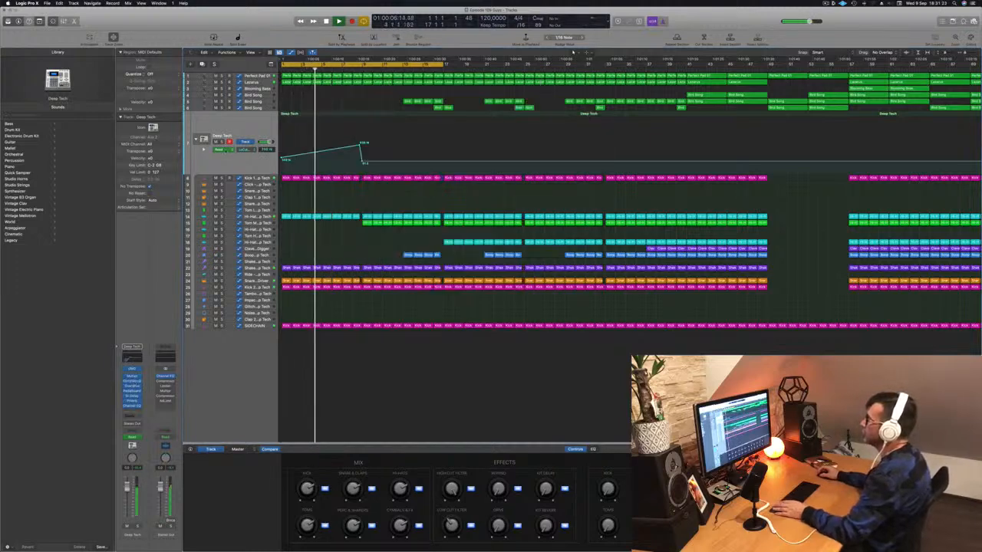
Reshape the Lazarus track's automation to rise to a peak at bar 9, remove the extra low point after it, and save.
click(254, 82)
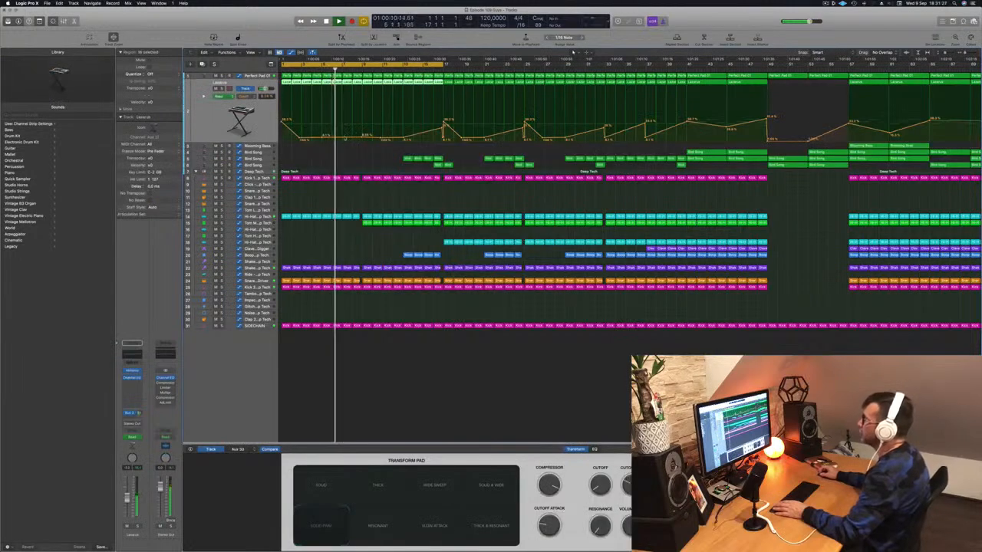
click(352, 140)
mouse_move(349, 137)
mouse_down()
mouse_move(364, 126)
mouse_move(363, 136)
mouse_up()
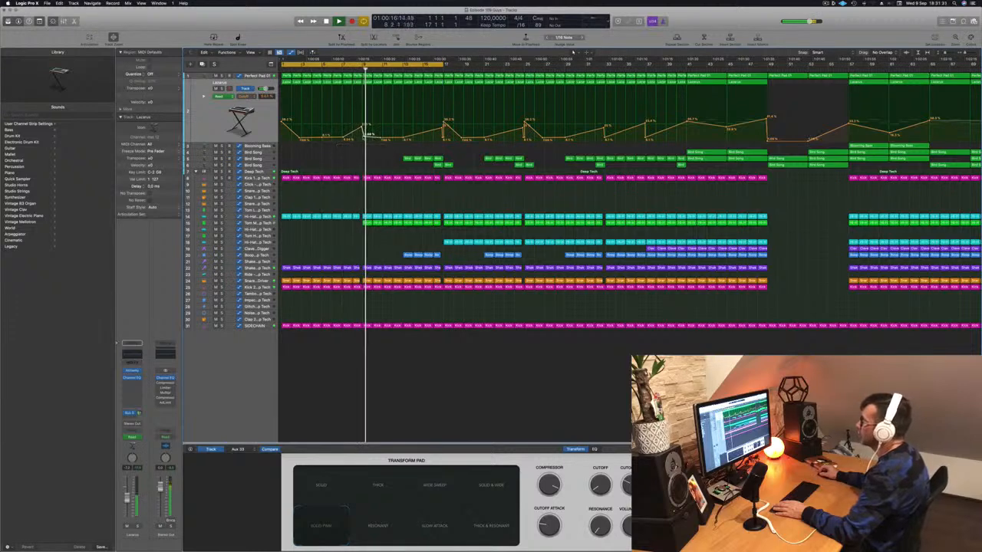
double_click(363, 136)
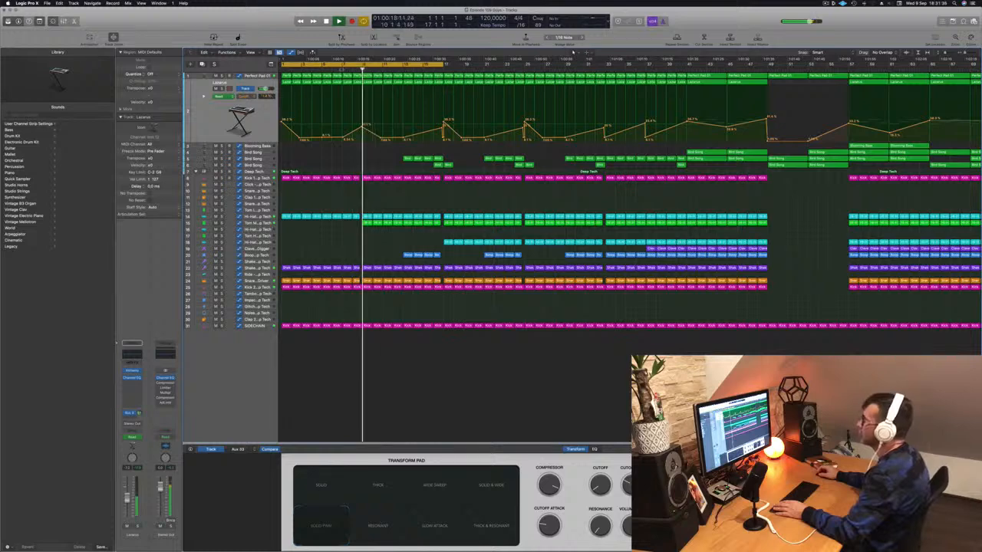
key(Return)
key(super+s)
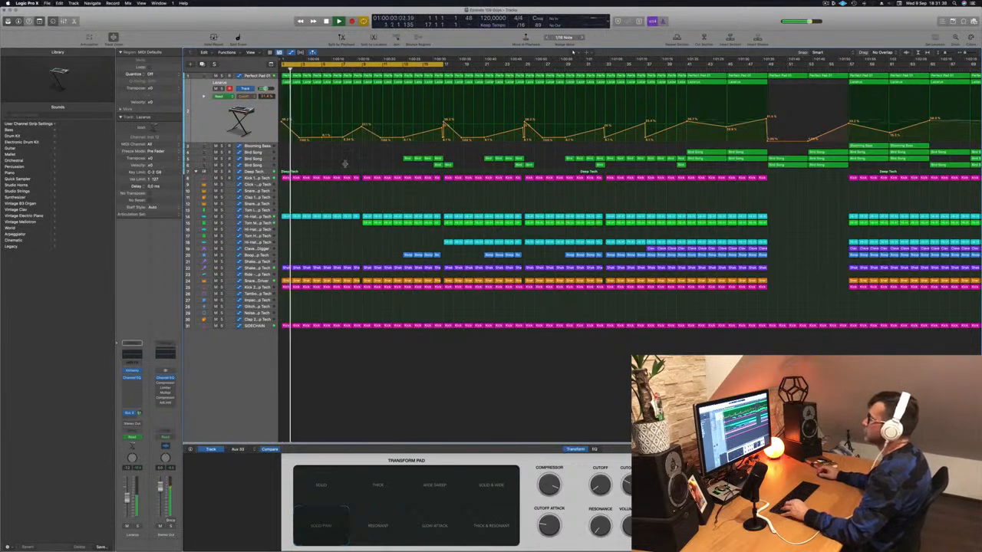
Delete the track 20 regions from bar 13 to bar 17 and the Bird Song regions on track 6 around bar 17.
key(super+Left)
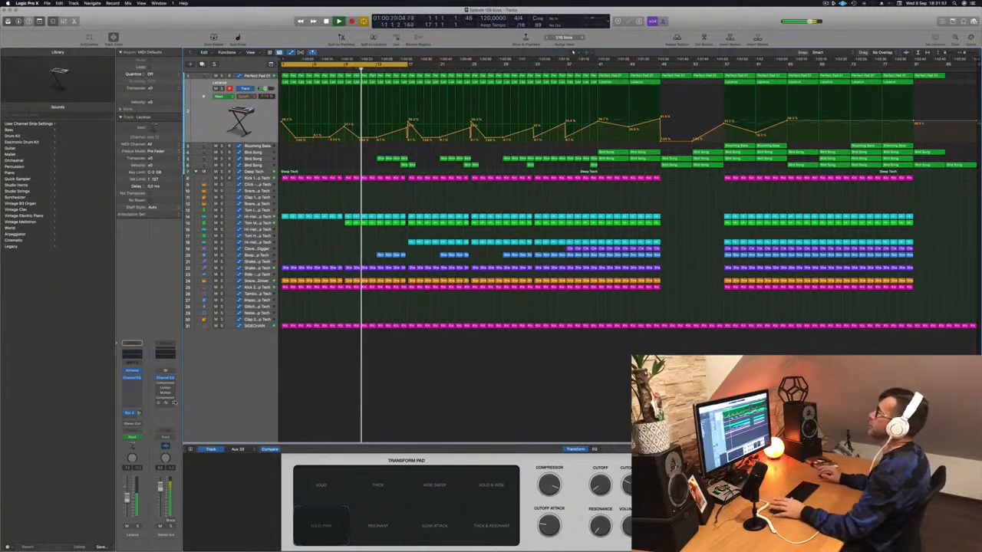
drag(356, 251, 407, 258)
key(Delete)
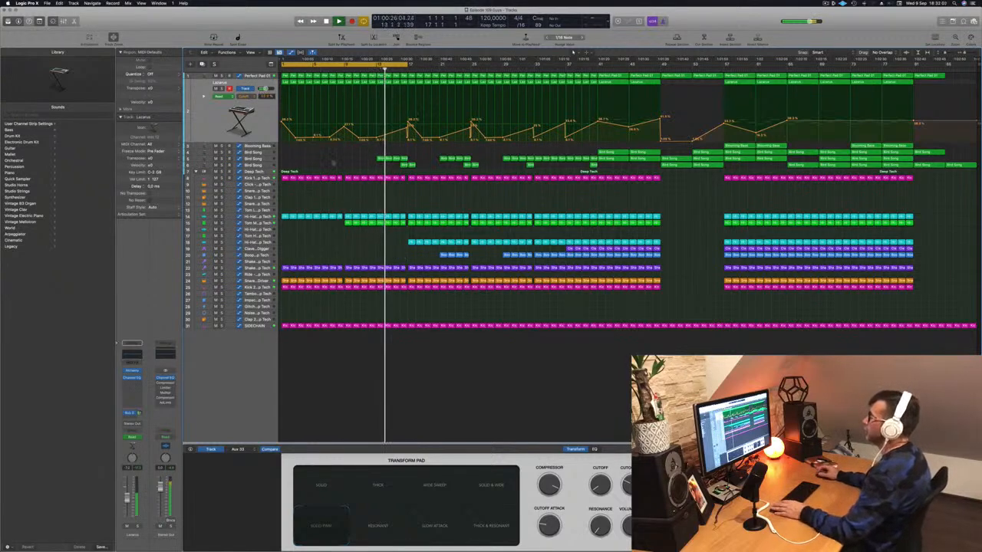
click(326, 152)
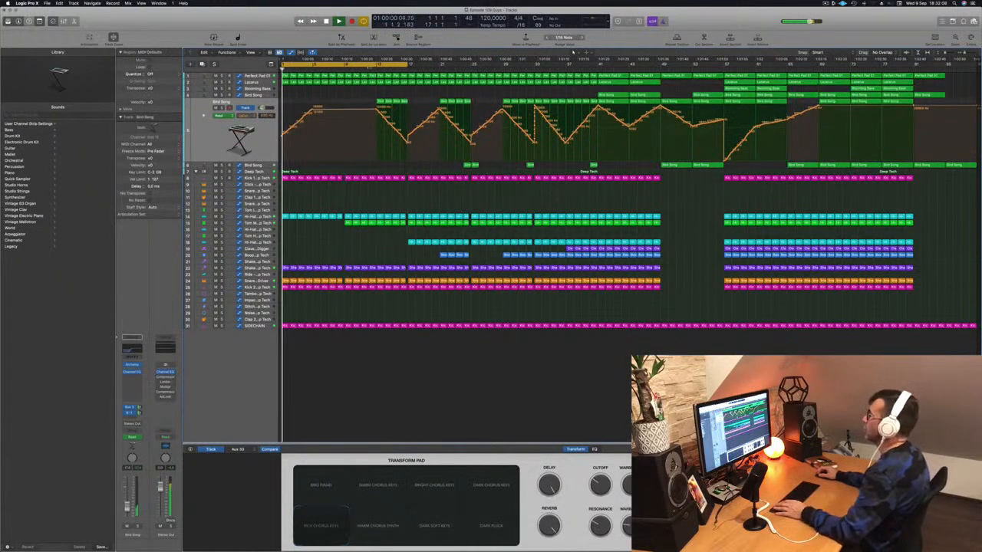
Play from around bar 12 and extend the cycle range beyond bar 17.
click(372, 69)
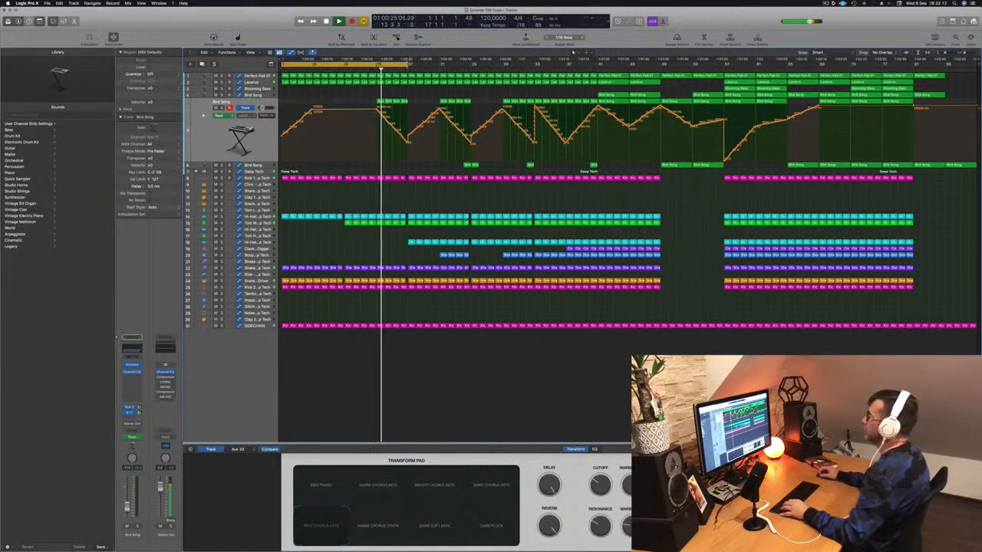
drag(412, 64, 500, 65)
scroll(438, 169, up, 5)
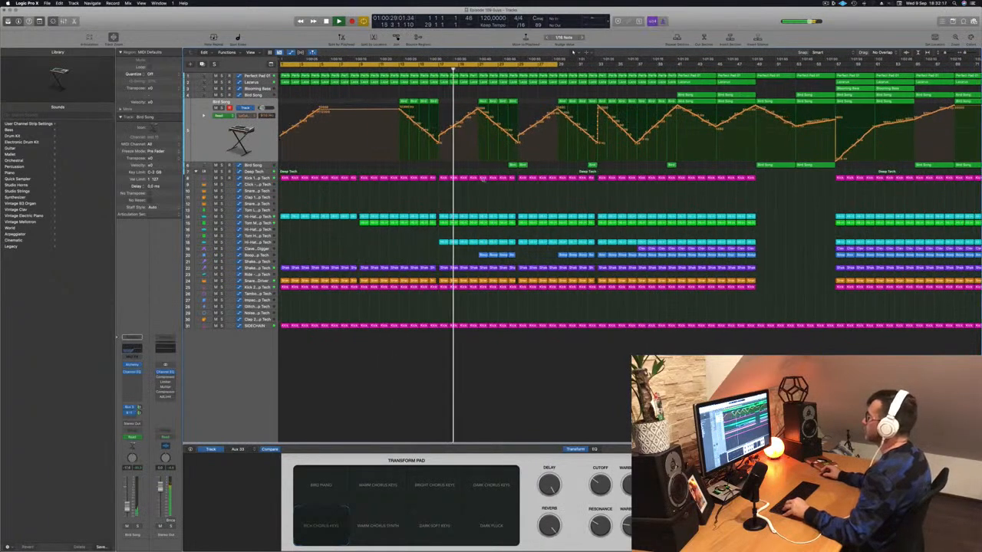
scroll(485, 197, down, 3)
scroll(457, 203, up, 3)
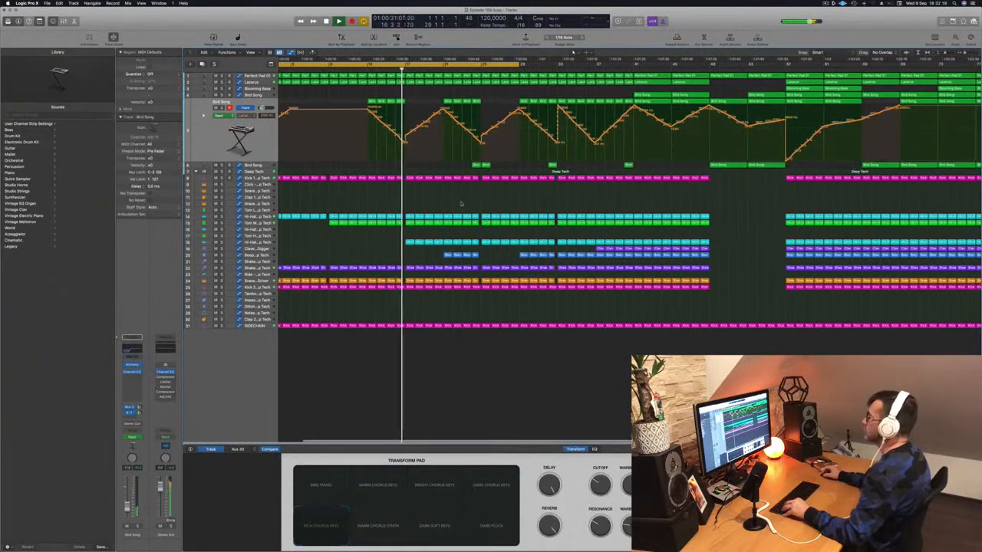
Play from around bar 13 and audition the Lazarus track in solo before restoring the full mix.
scroll(438, 192, down, 2)
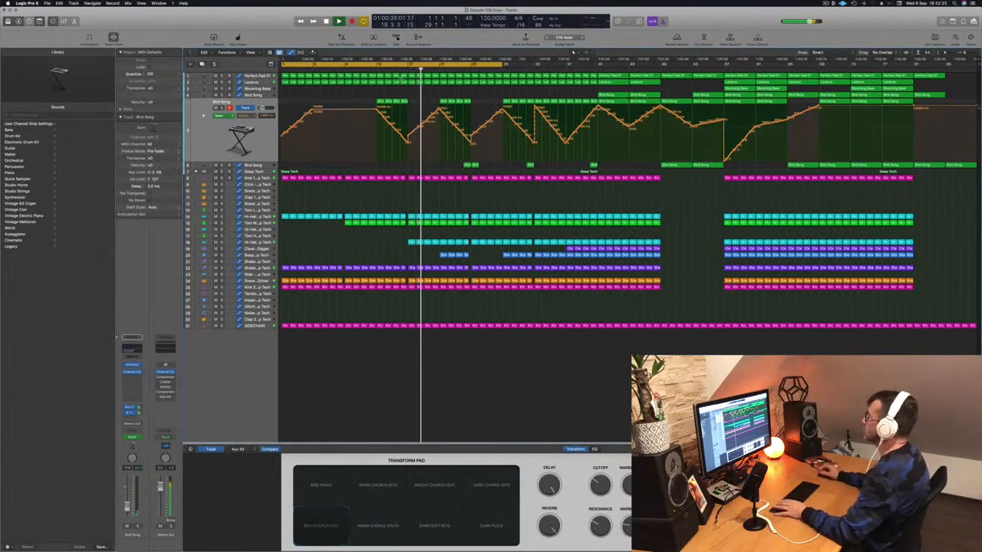
click(374, 69)
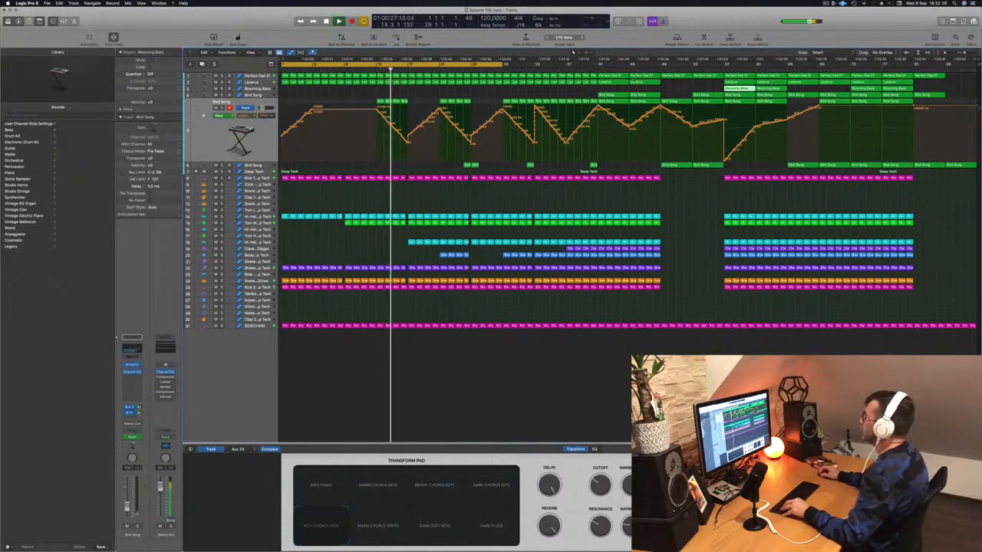
key(Up)
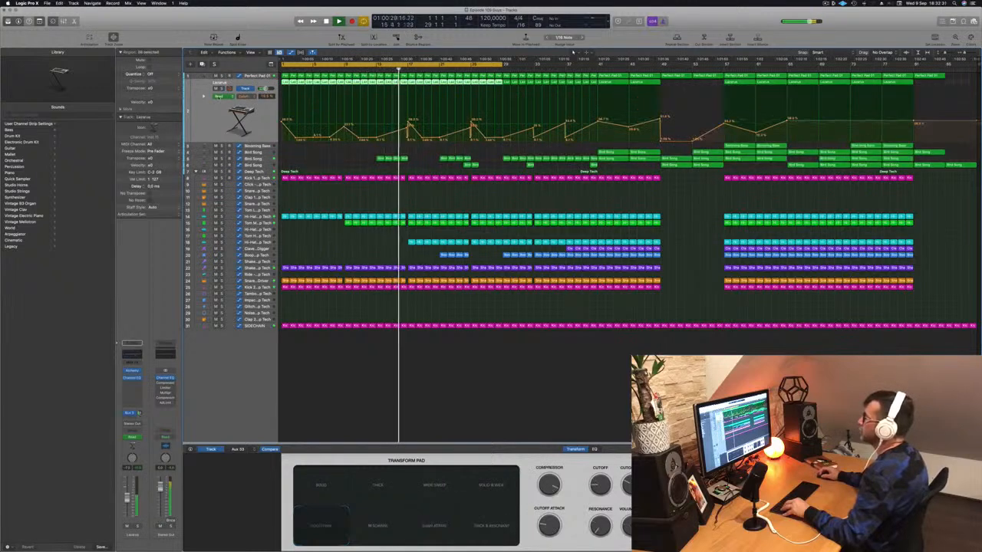
key(s)
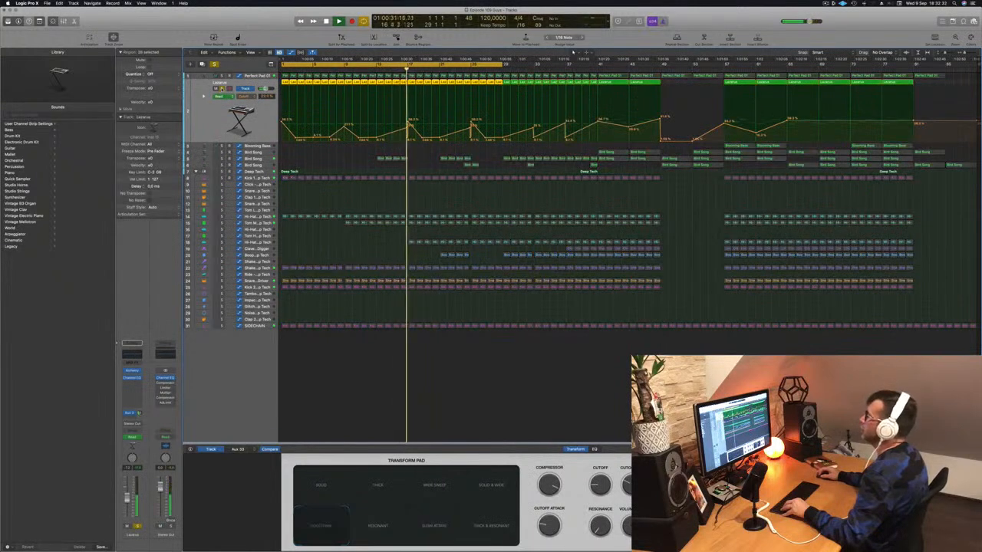
key(s)
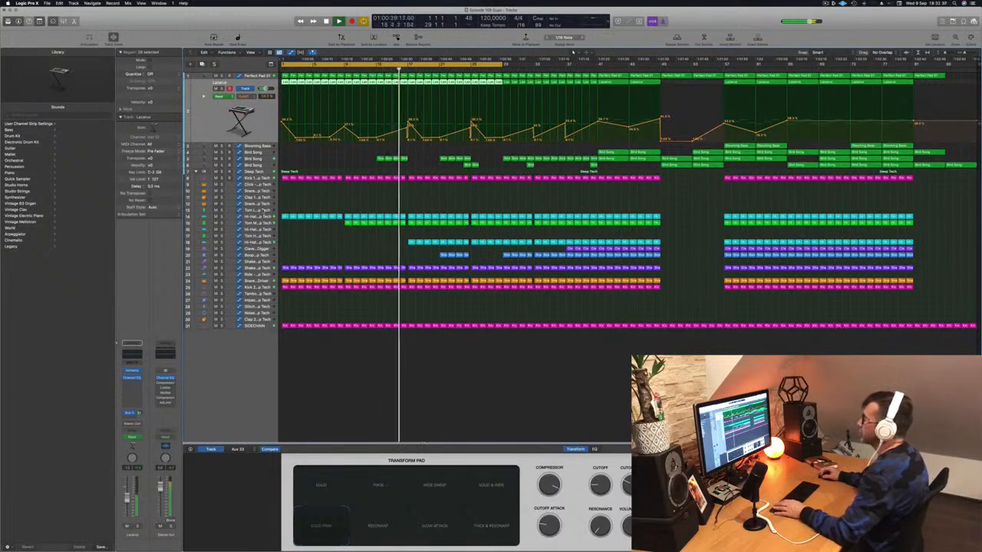
Drop the Deep Tech track's filter automation to the minimum at bar 17 and play from just before the drop.
click(263, 171)
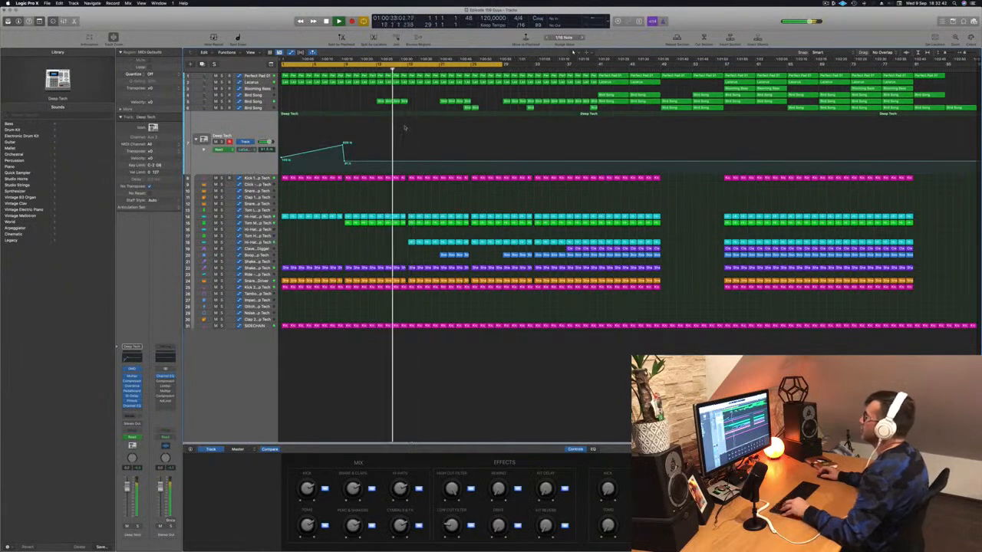
key(super+Right)
key(space)
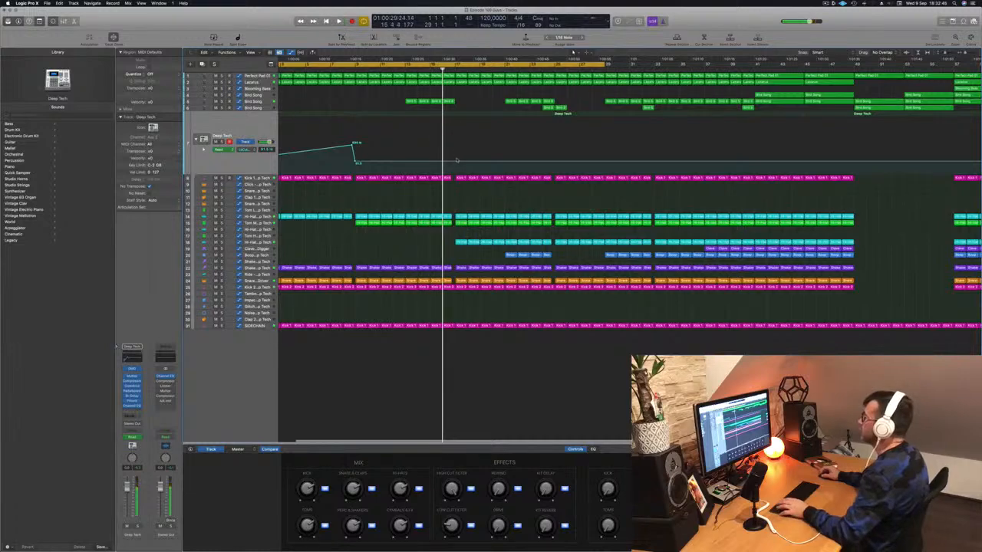
scroll(453, 164, up, 2)
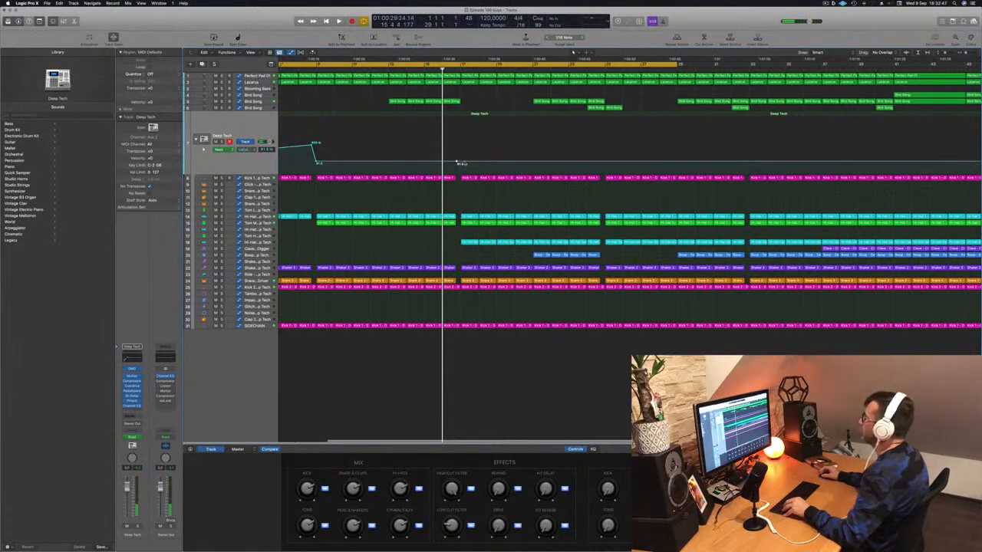
drag(460, 163, 461, 174)
click(453, 70)
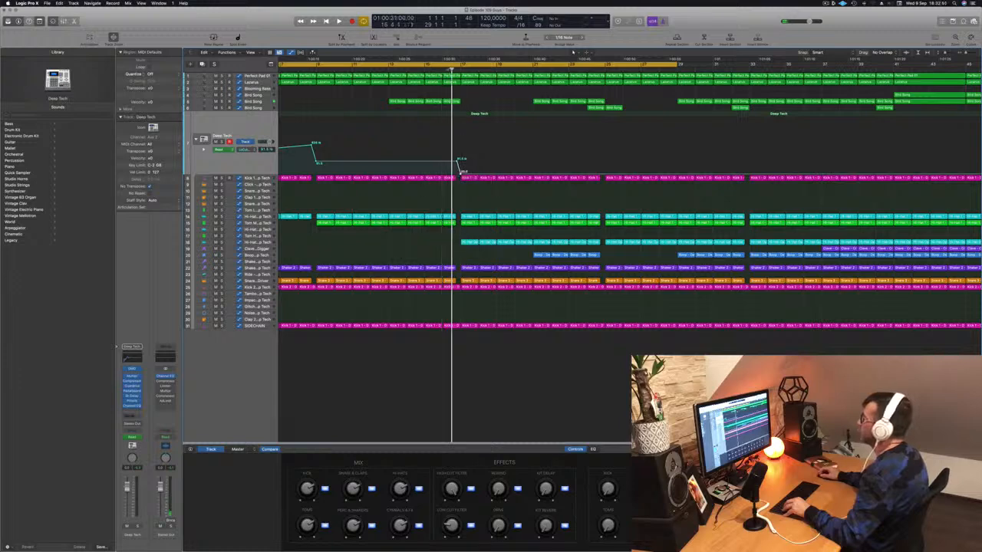
scroll(460, 70, left, 5)
key(space)
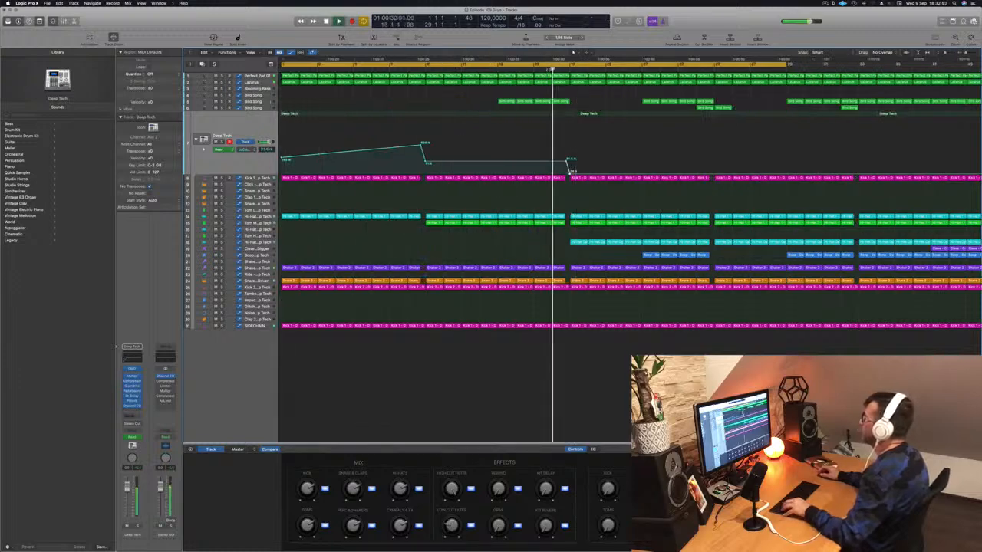
Raise the Lazarus automation to a plateau between bars 17 and 21 and play from around bar 12.
key(super+Left)
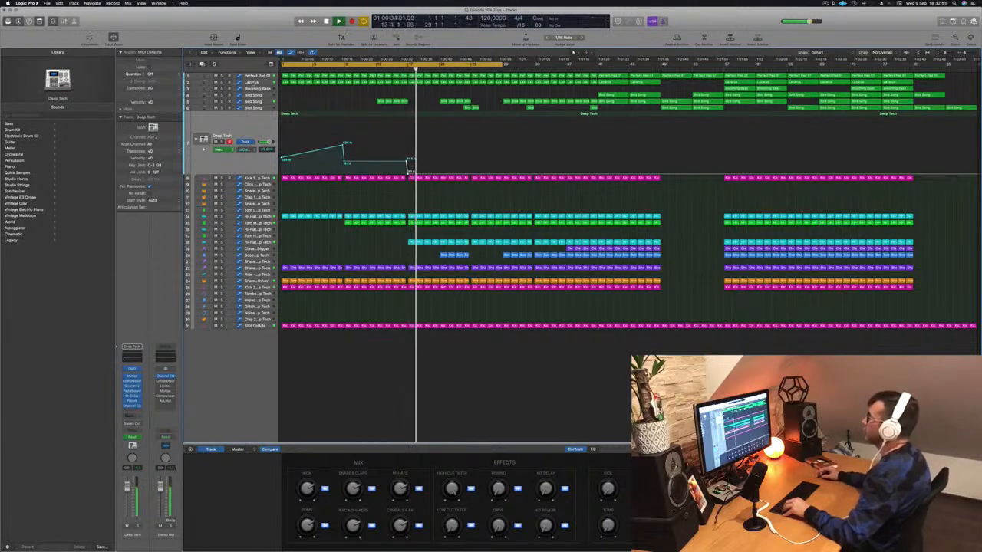
click(257, 76)
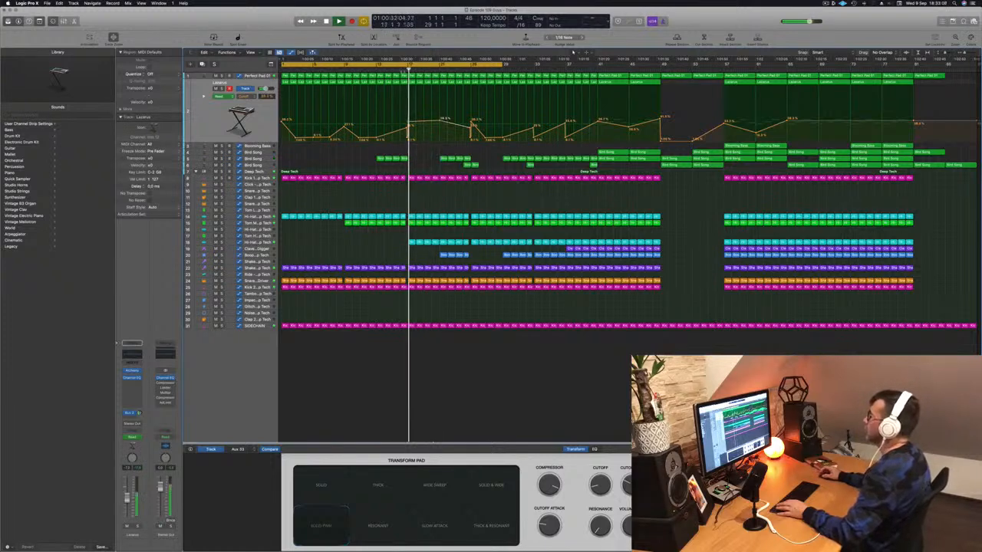
click(369, 71)
Copy the four Bird Song regions on track 5 from bar 13 to bar 17.
click(348, 150)
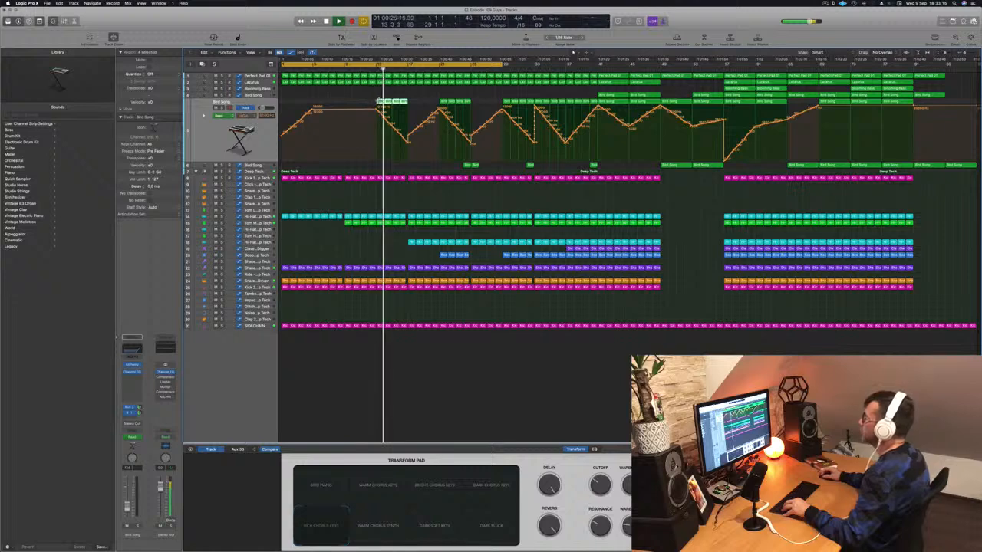
drag(379, 101, 411, 102)
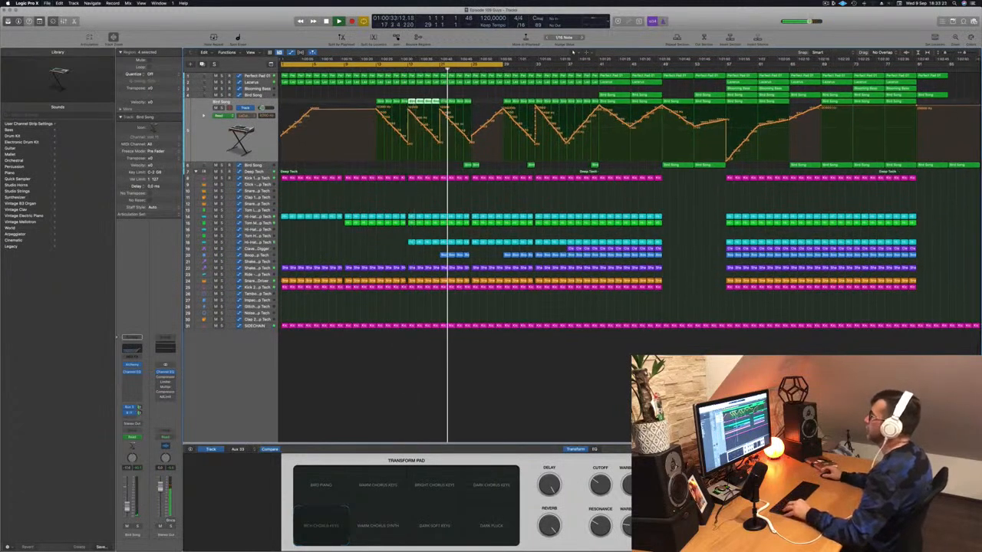
key(super+Right)
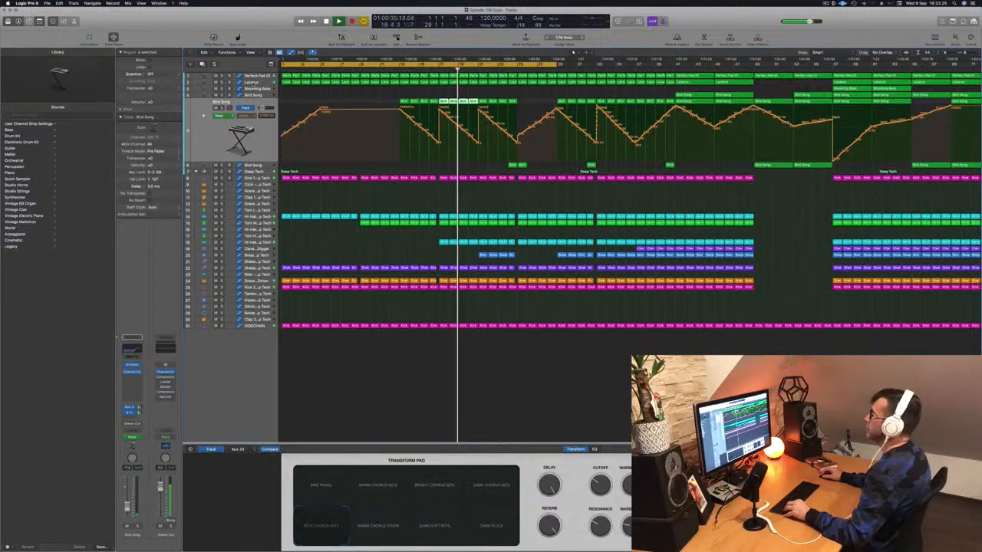
Add a steep drop to a low point in the Lazarus automation at bar 21 and replay from bar 17.
click(252, 82)
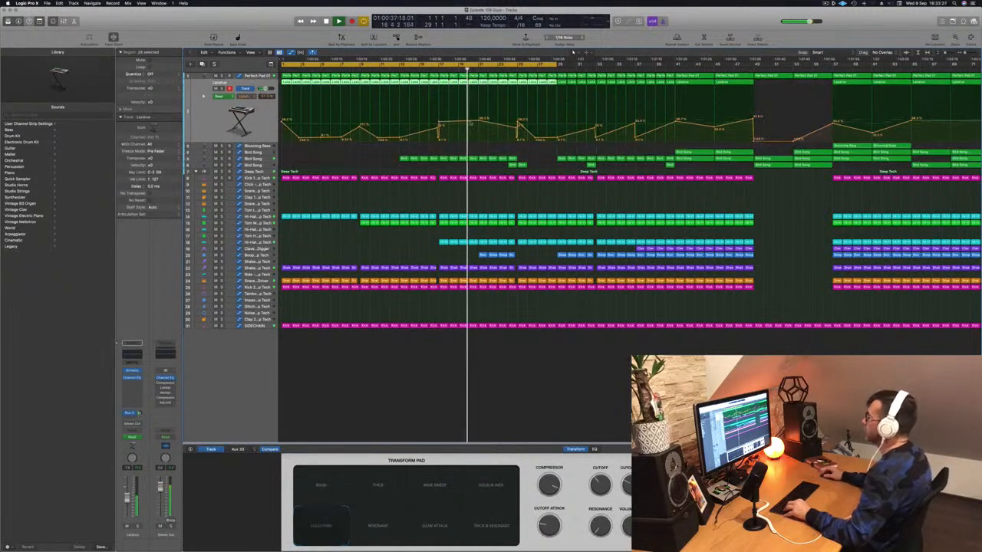
click(482, 122)
drag(482, 122, 478, 141)
click(438, 69)
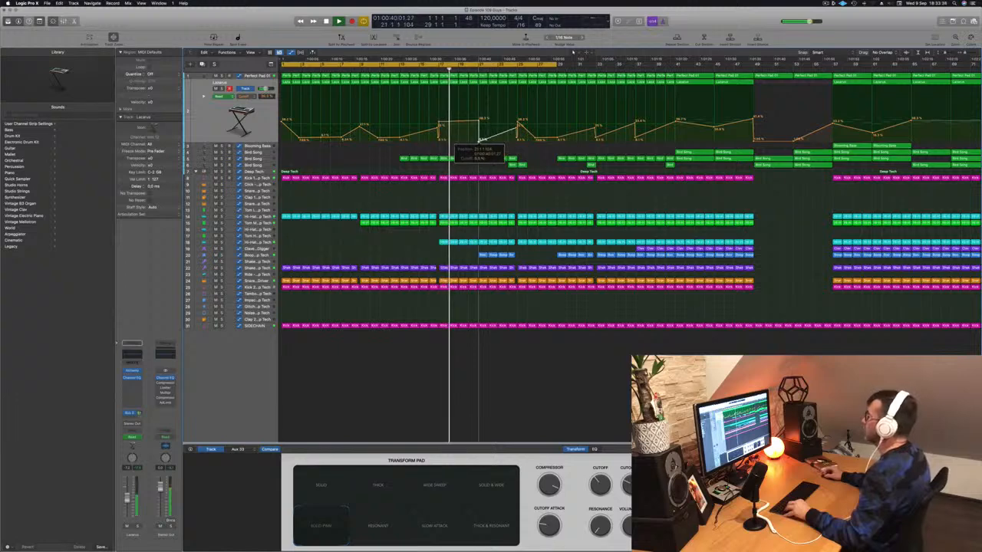
Copy the Blooming Bass region from bar 57 to bar 21, listen to it, and stop playback.
key(super+Left)
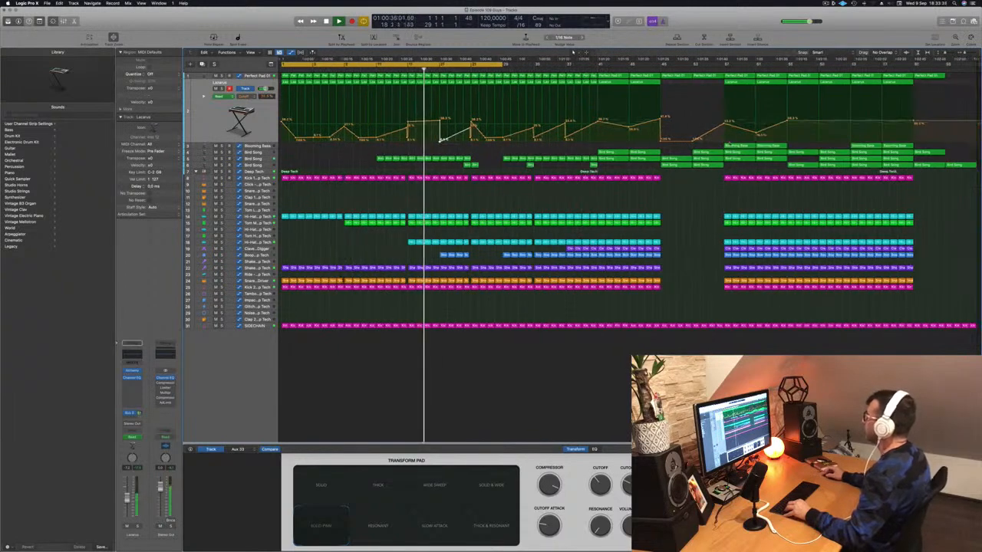
drag(732, 146, 442, 147)
key(super+Right)
key(super+Right)
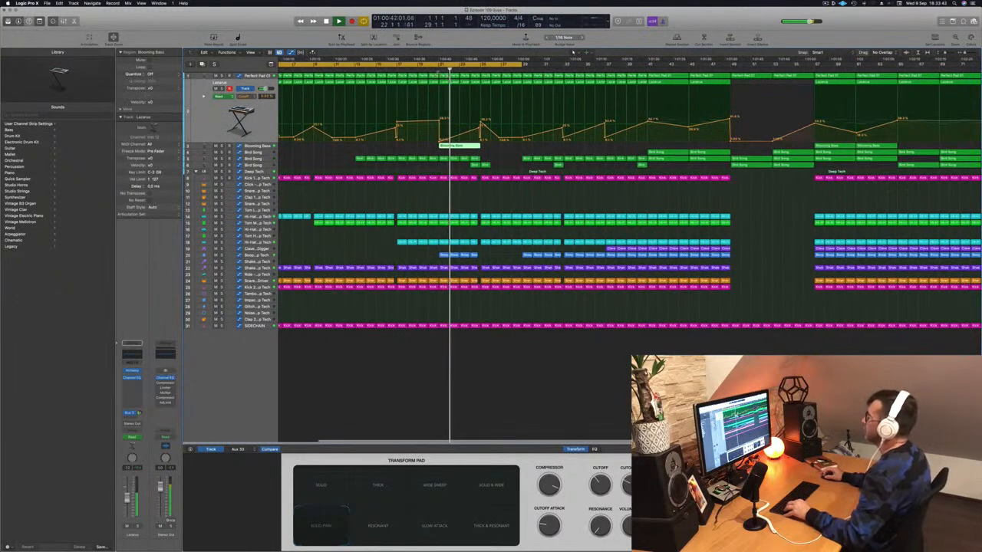
key(shift+space)
key(space)
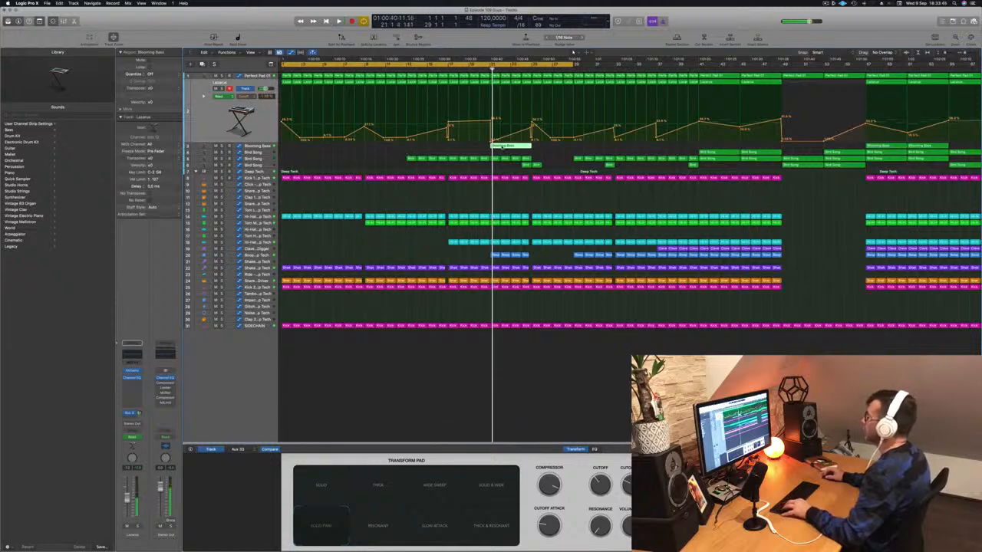
Split the copied Blooming Bass region after its first bar, duplicate that bar to fill bars 21 to 25, and play from around bar 19.
super+click(499, 146)
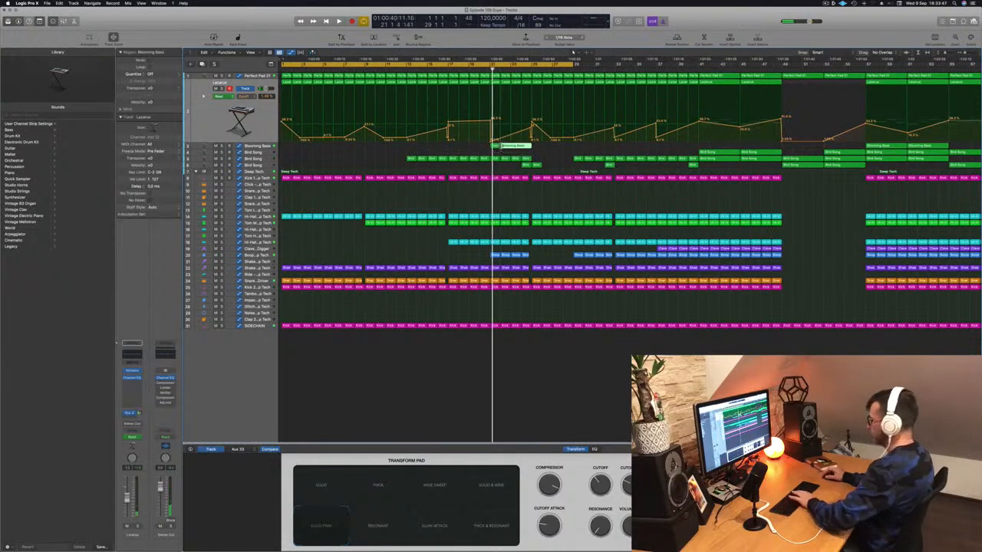
drag(495, 146, 516, 146)
key(space)
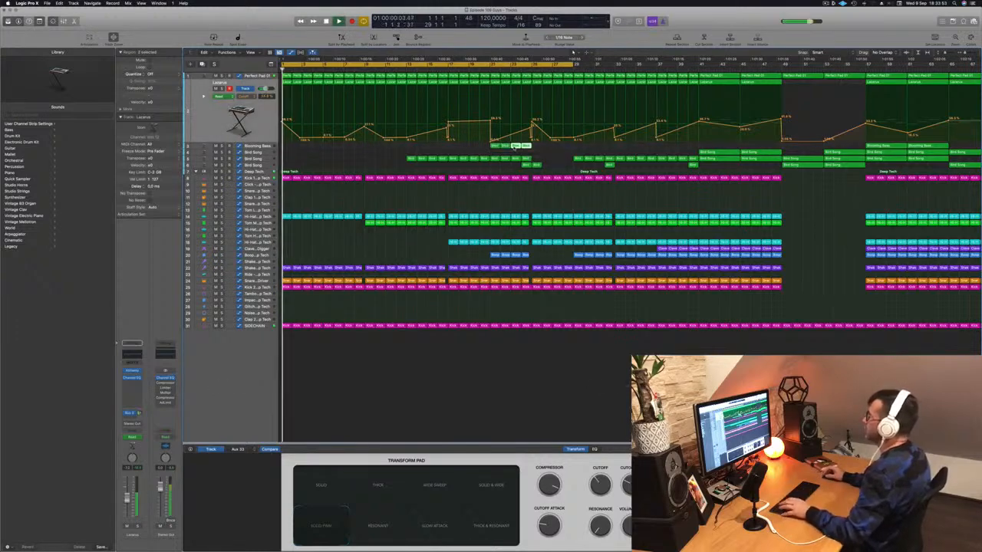
click(470, 70)
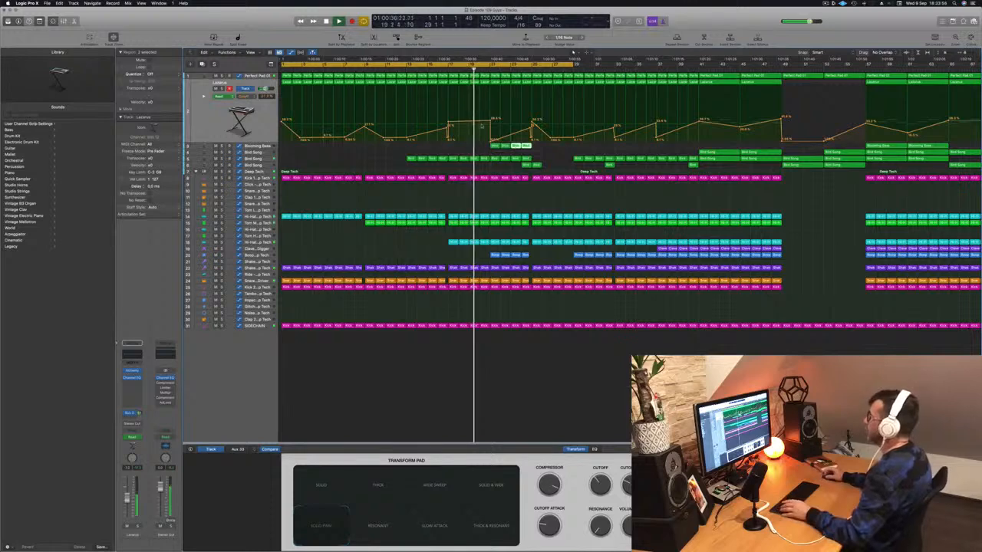
Remove the extra dip in the Lazarus automation at bar 25, leaving a single peak there.
scroll(495, 136, up, 4)
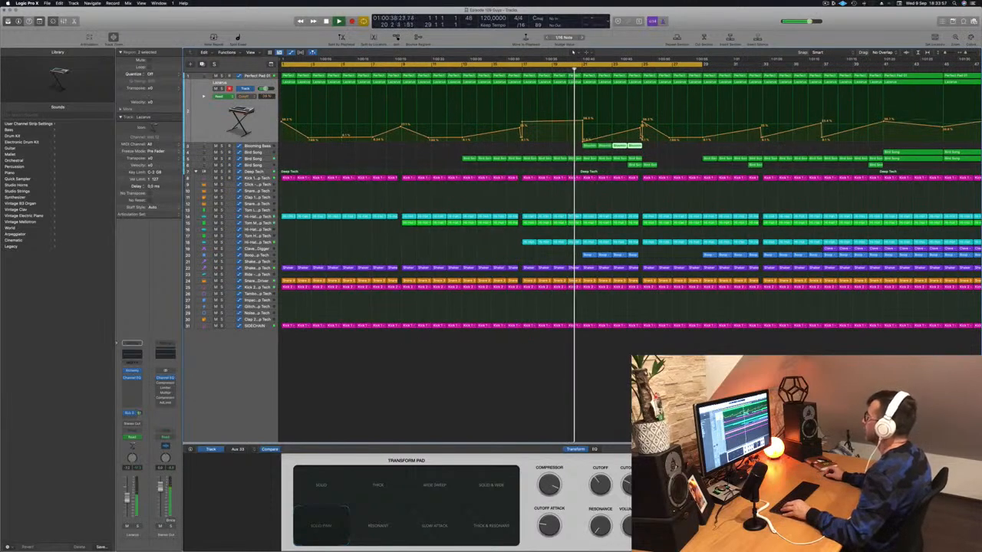
double_click(642, 139)
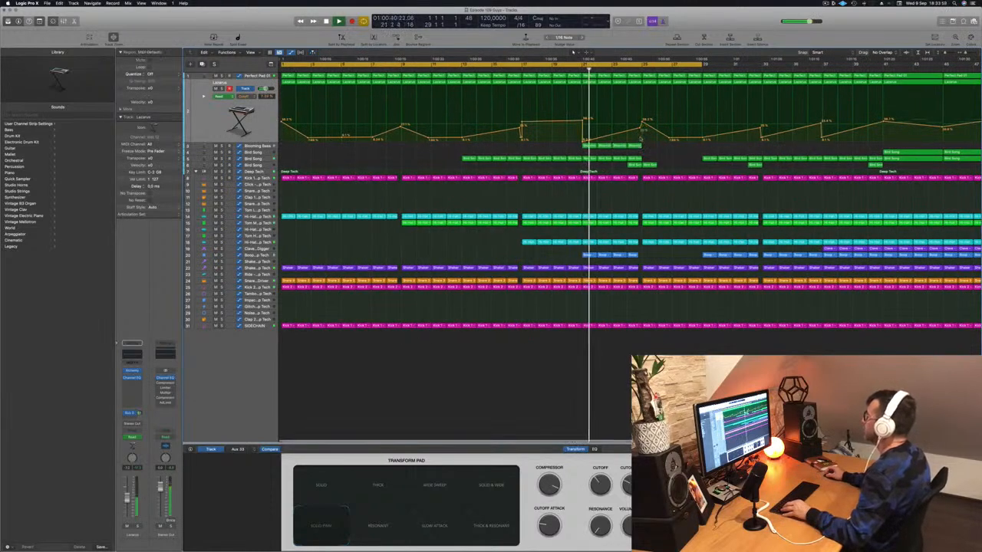
drag(641, 129, 606, 136)
scroll(606, 136, down, 4)
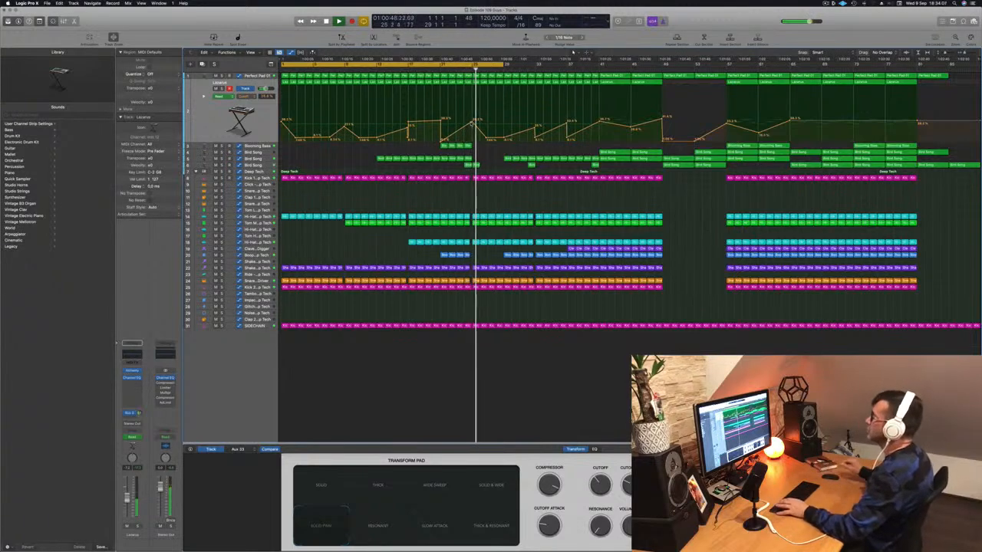
Copy the four one-bar Blooming Bass regions from bar 21 to bar 25 and replay from around bar 20.
click(436, 61)
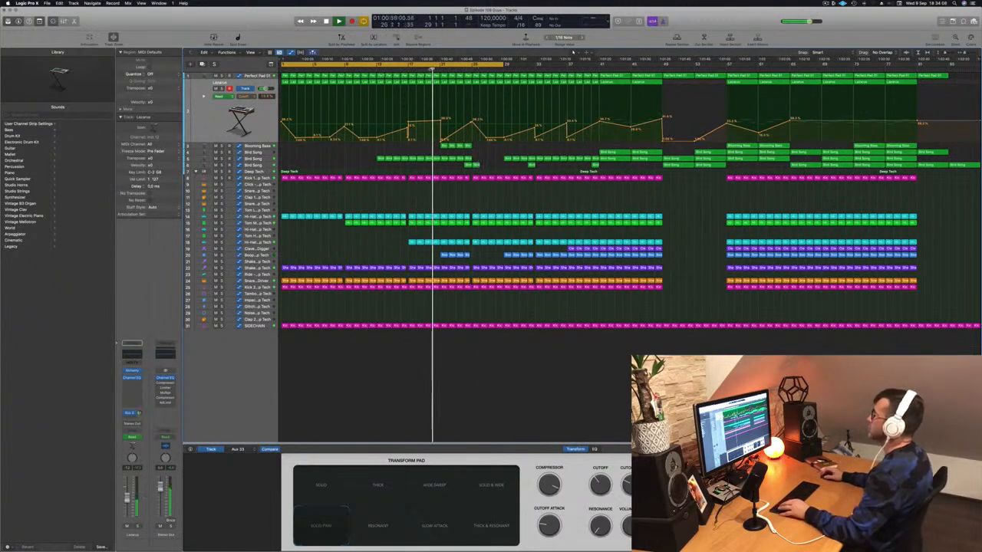
drag(428, 146, 477, 149)
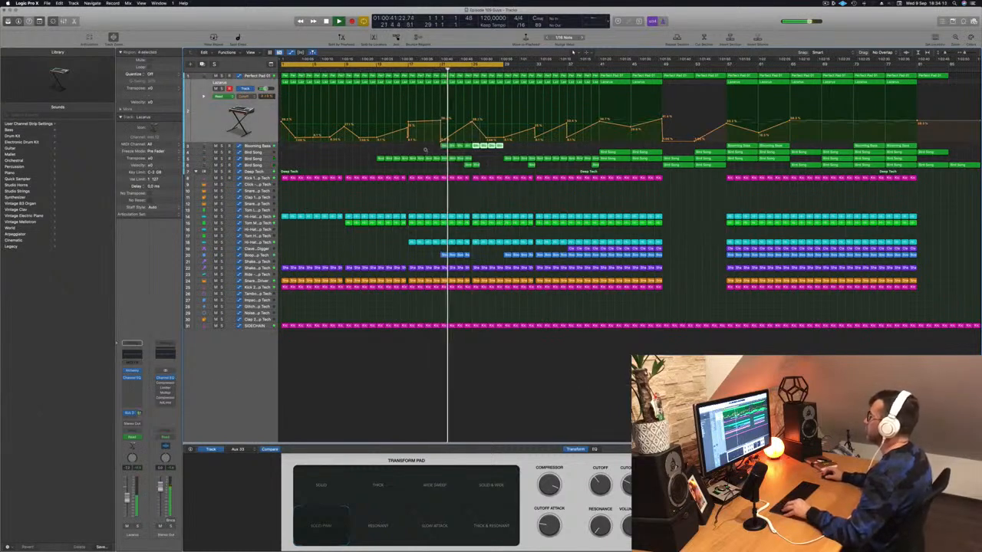
scroll(424, 151, down, 1)
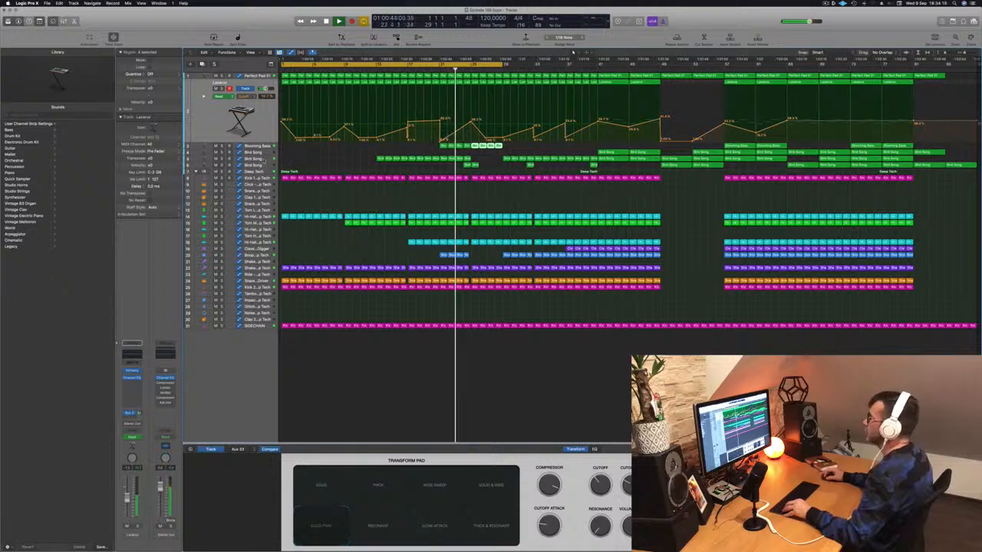
Delete the track 20 regions from bar 21 to bar 25 and copy the four regions at bar 29 to bar 25.
click(265, 159)
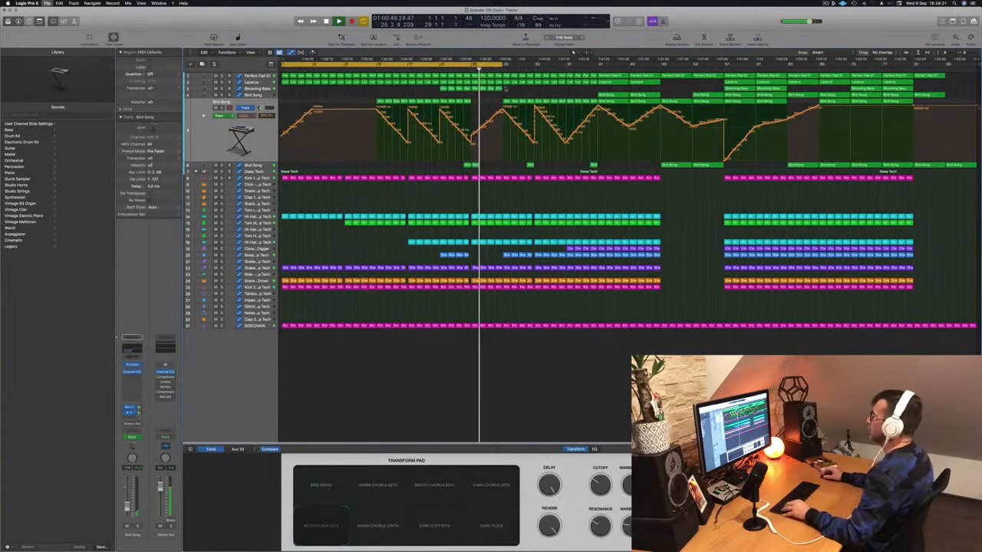
scroll(503, 94, up, 3)
scroll(452, 73, down, 3)
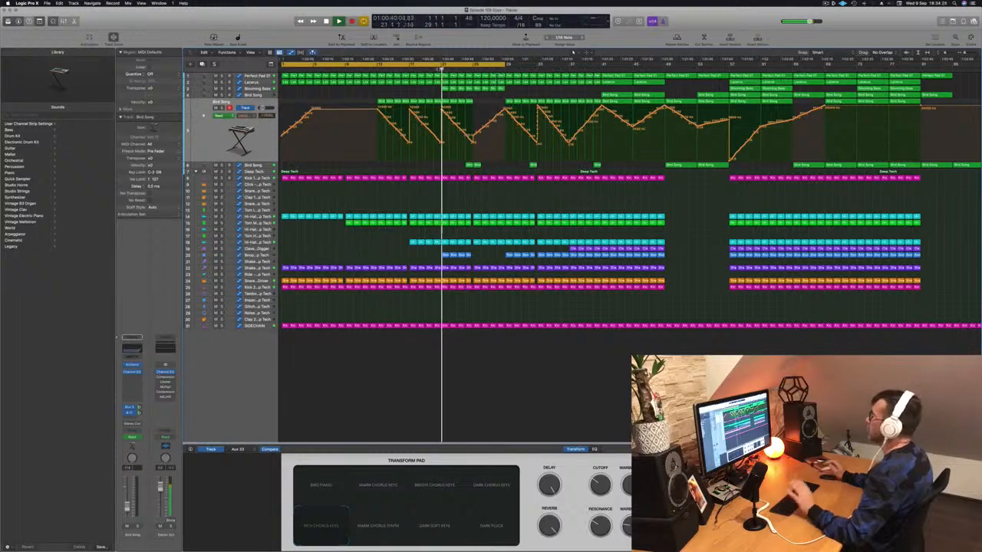
scroll(439, 69, down, 1)
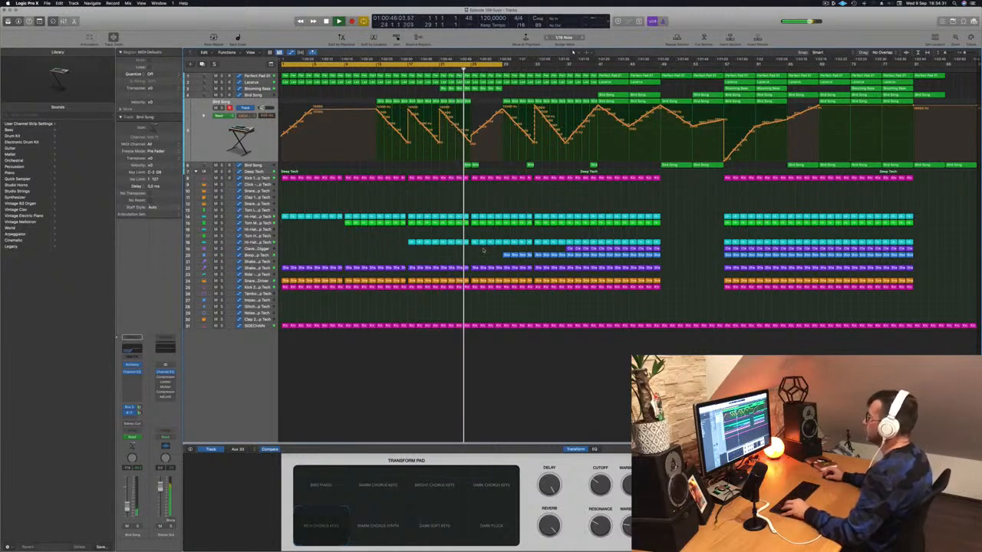
drag(516, 255, 482, 262)
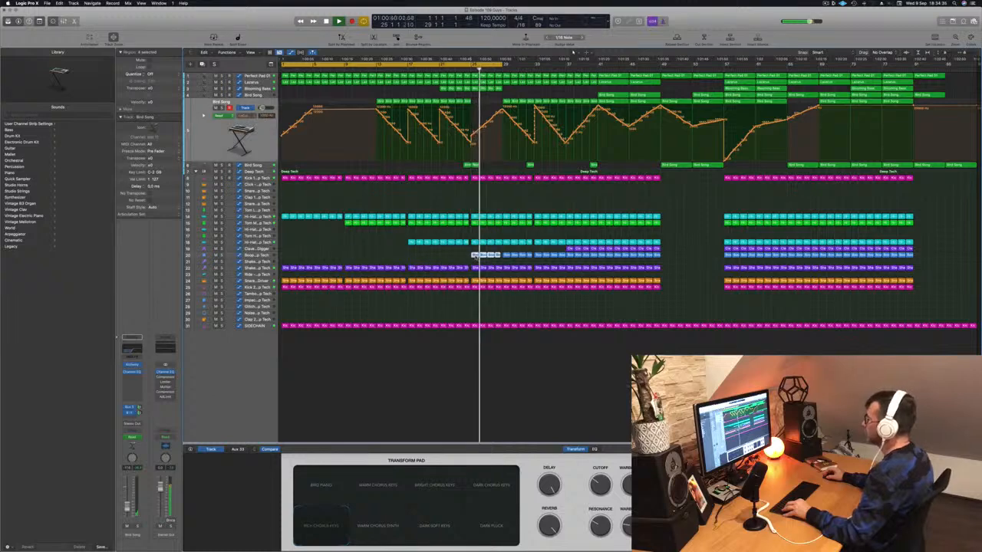
key(super+Right)
key(super+Right)
key(super+Right)
key(super+Left)
key(super+Left)
key(super+Left)
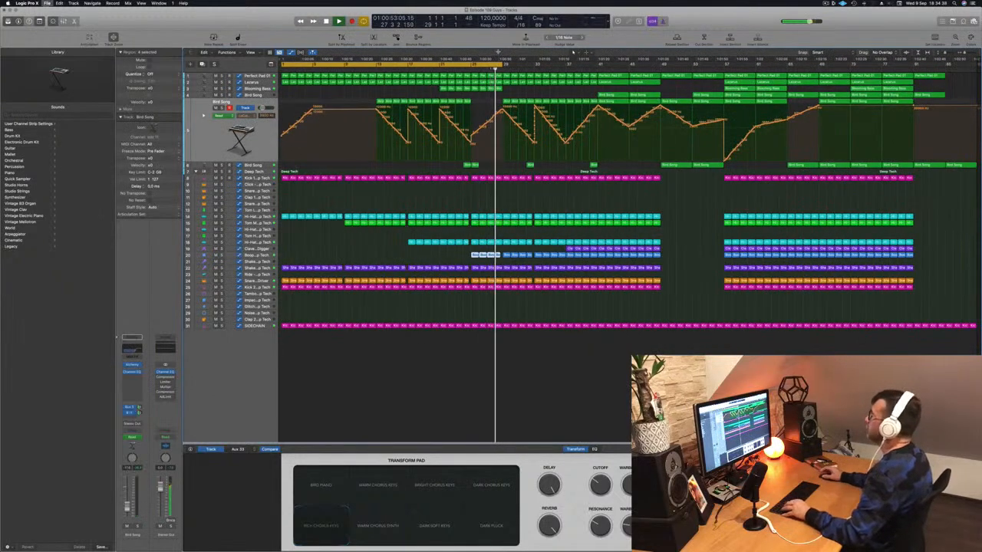
key(super+Right)
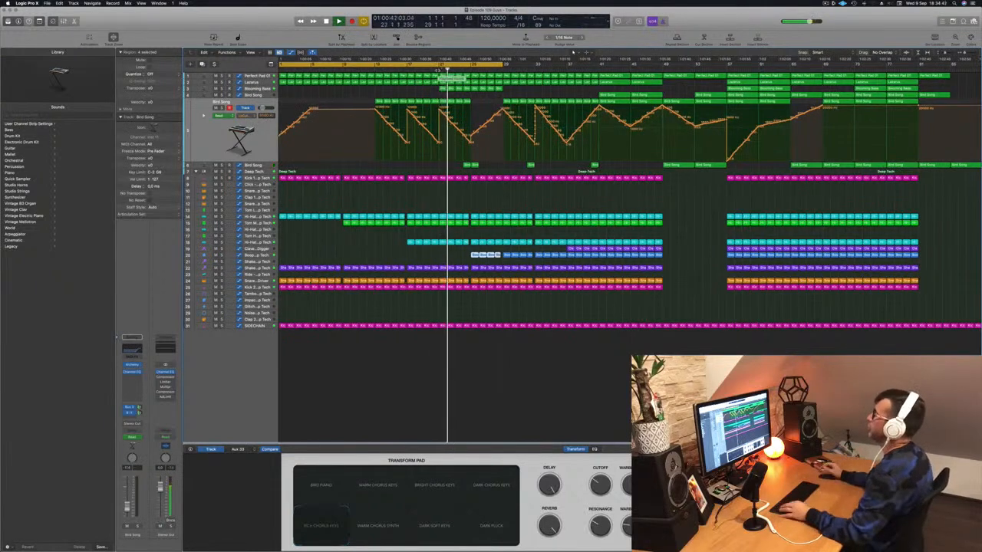
Extend the cycle range to end at bar 37 and replay the arrangement from around bar 24.
key(super+Right)
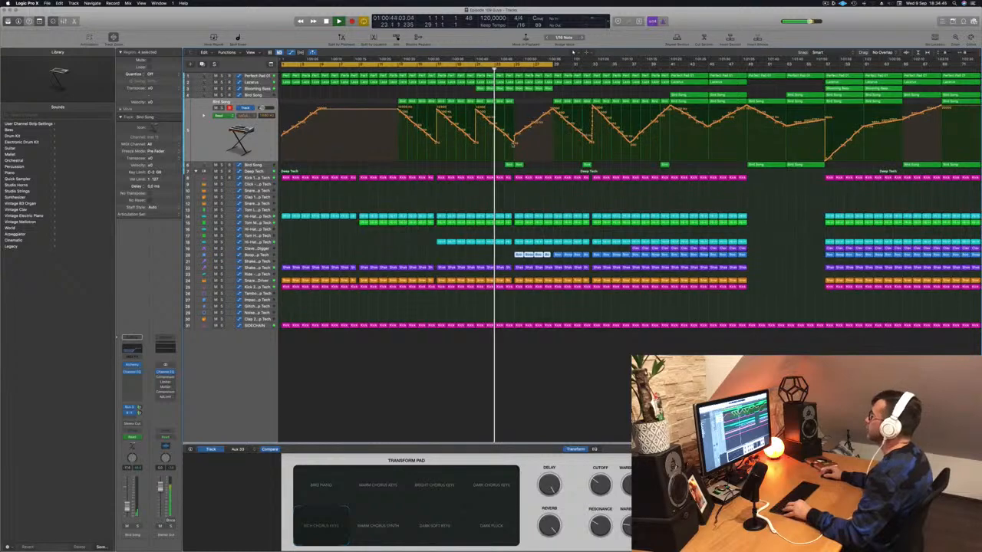
key(super+Left)
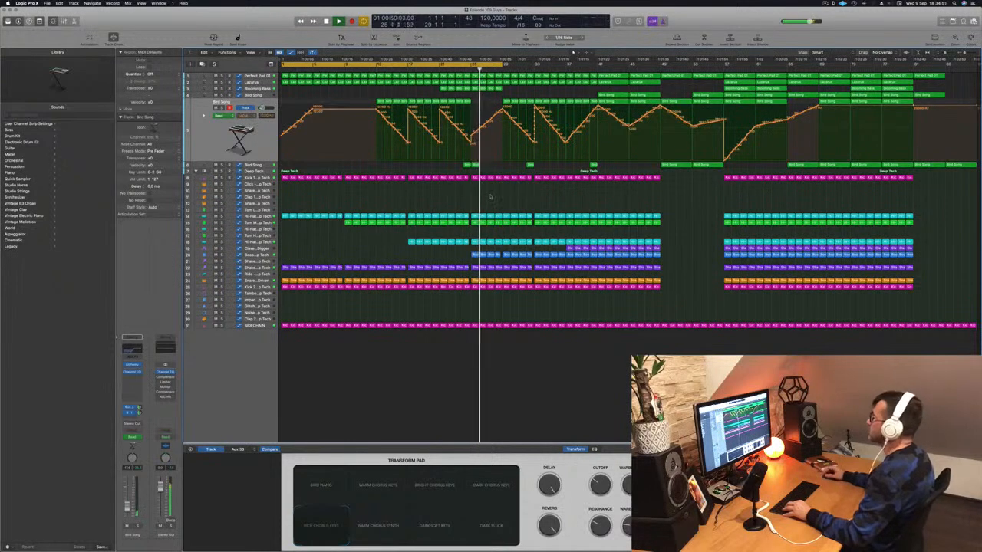
key(super+Right)
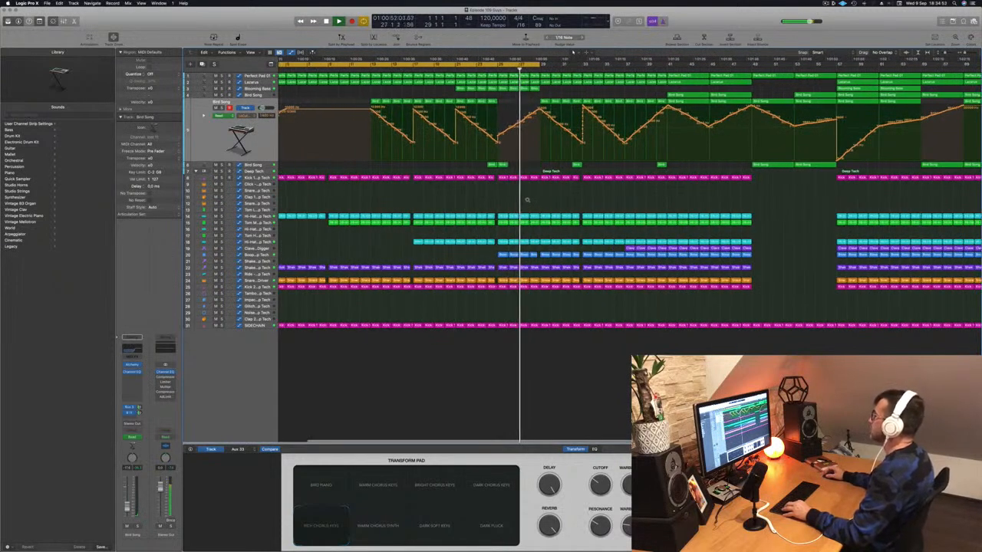
key(super+Left)
key(super+Left)
key(Return)
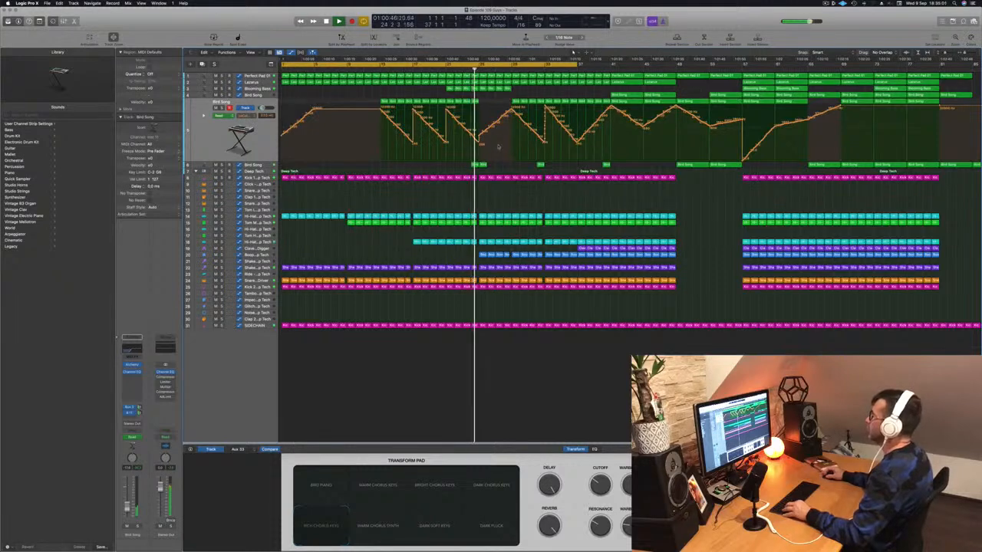
scroll(498, 147, up, 5)
scroll(416, 90, down, 5)
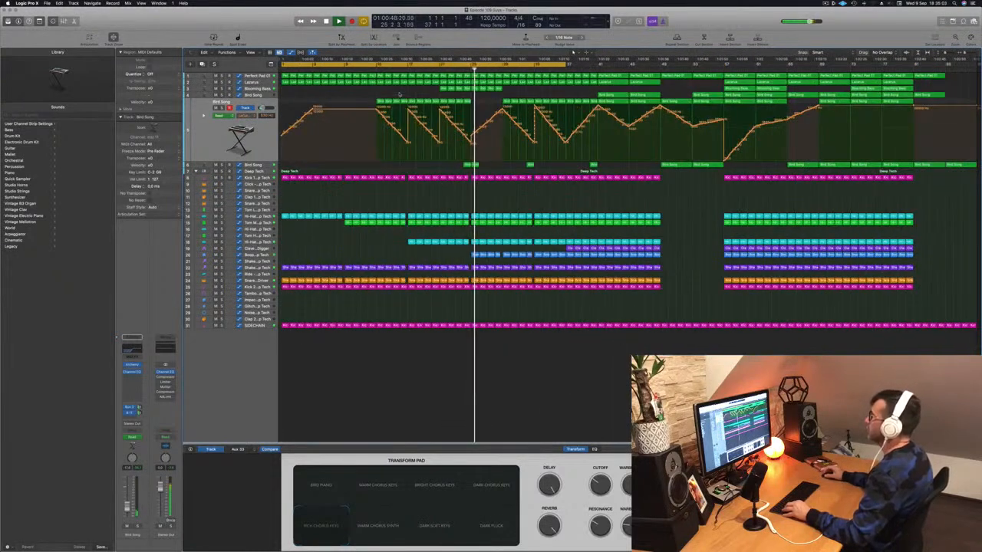
Flatten the Perfect Pad 01 automation to a low line between bars 25 and 32 and replay from around bar 24.
click(254, 77)
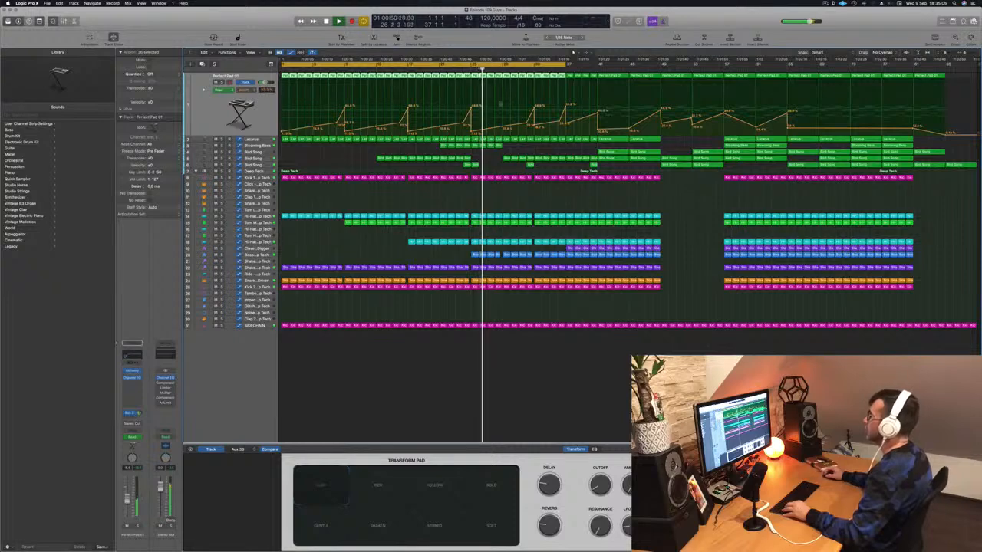
click(461, 70)
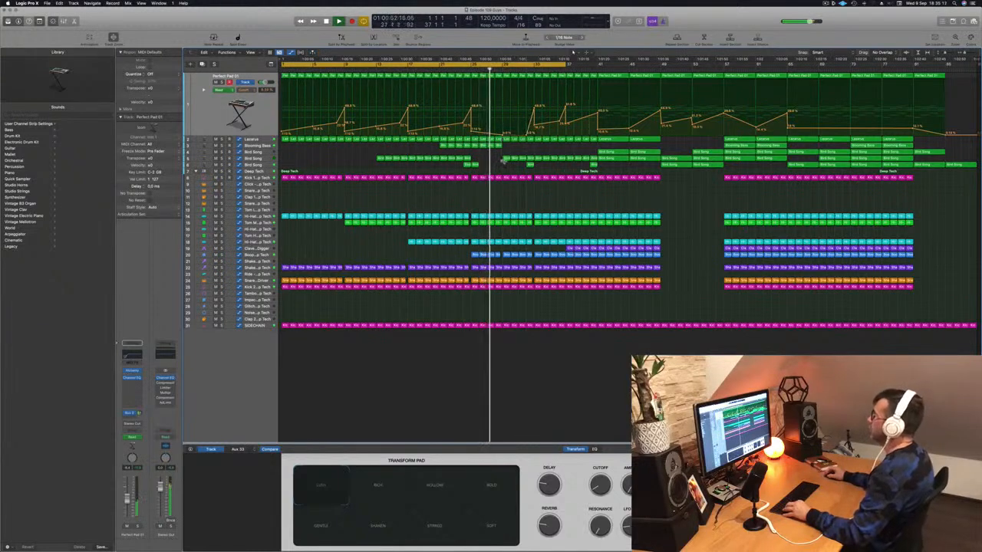
Copy the four one-bar Blooming Bass regions to bar 29 and replay from around bar 28.
key(super+Right)
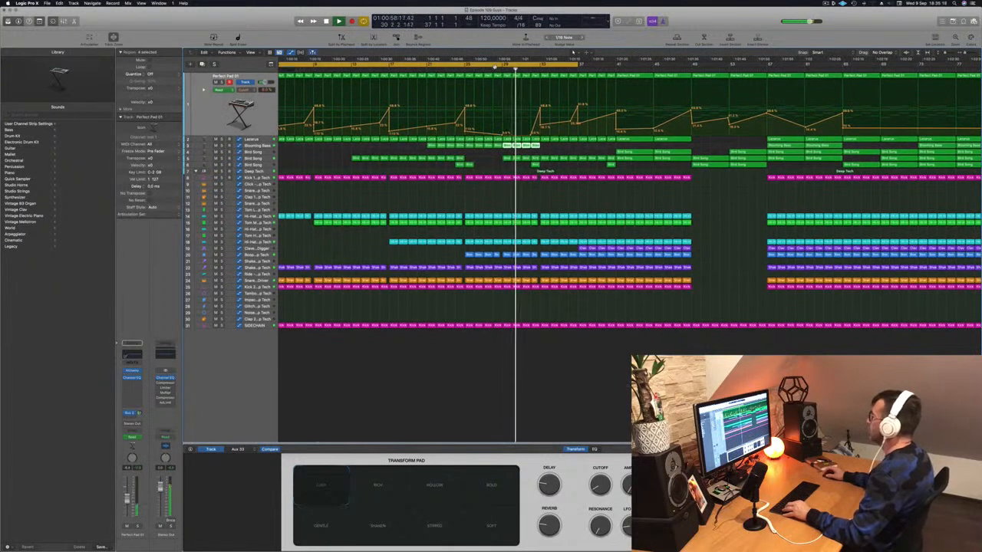
click(494, 70)
key(super+Left)
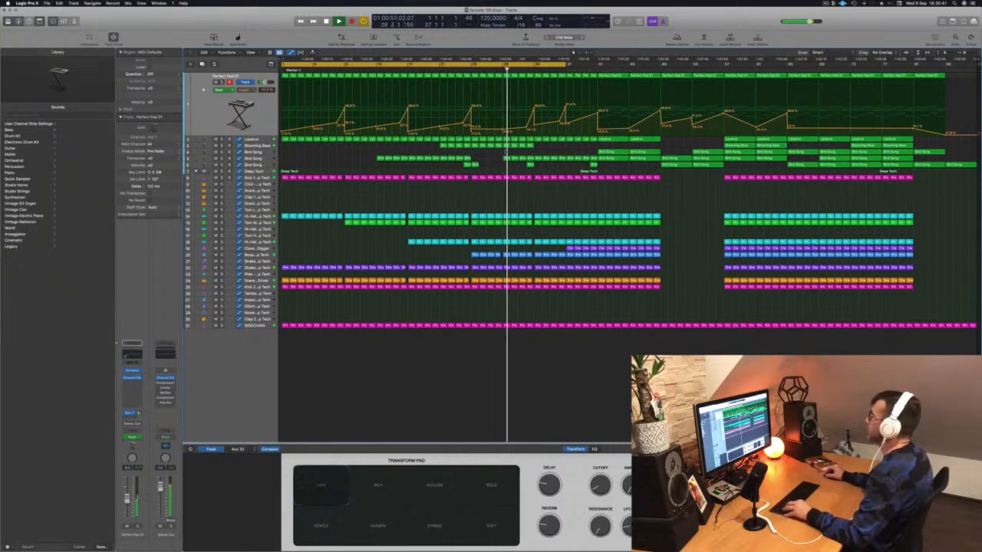
Delete the track 6 Bird Song region at bar 32 and replay the section with the cycle range ending at bar 33.
key(super+Right)
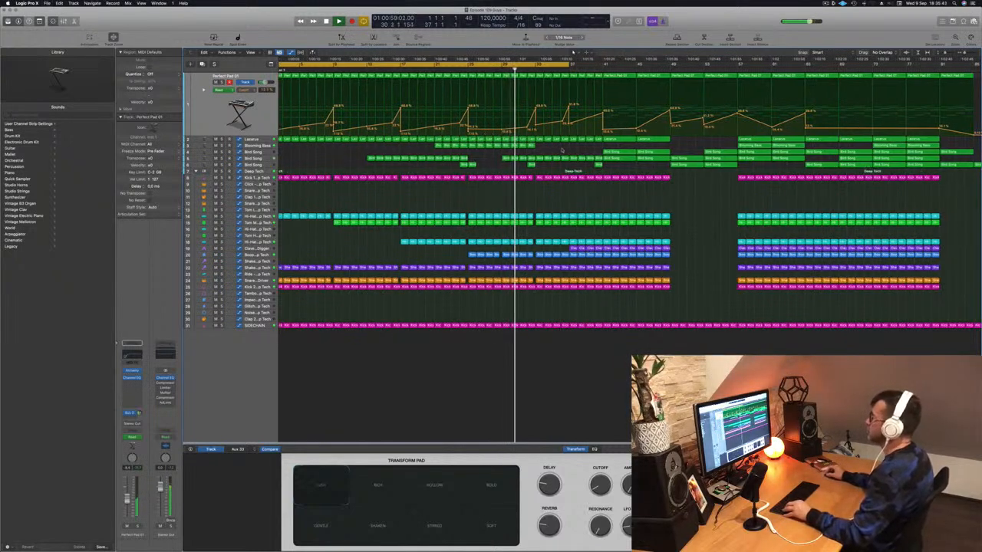
key(super+Left)
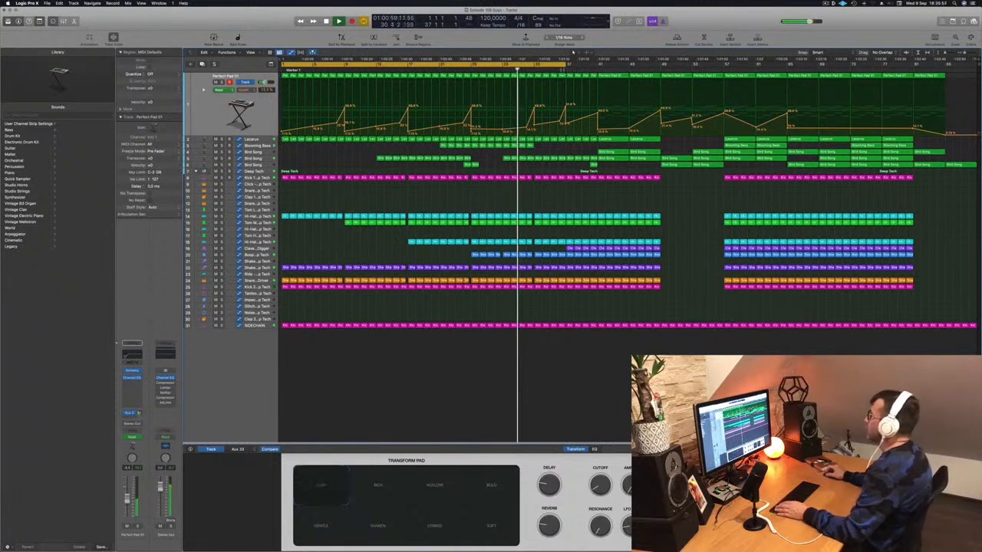
drag(566, 65, 539, 67)
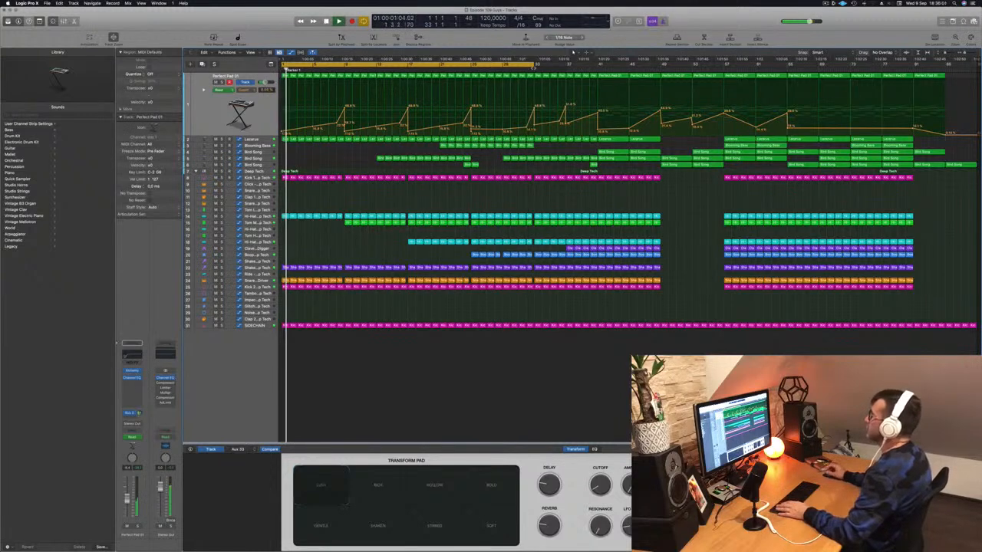
click(527, 69)
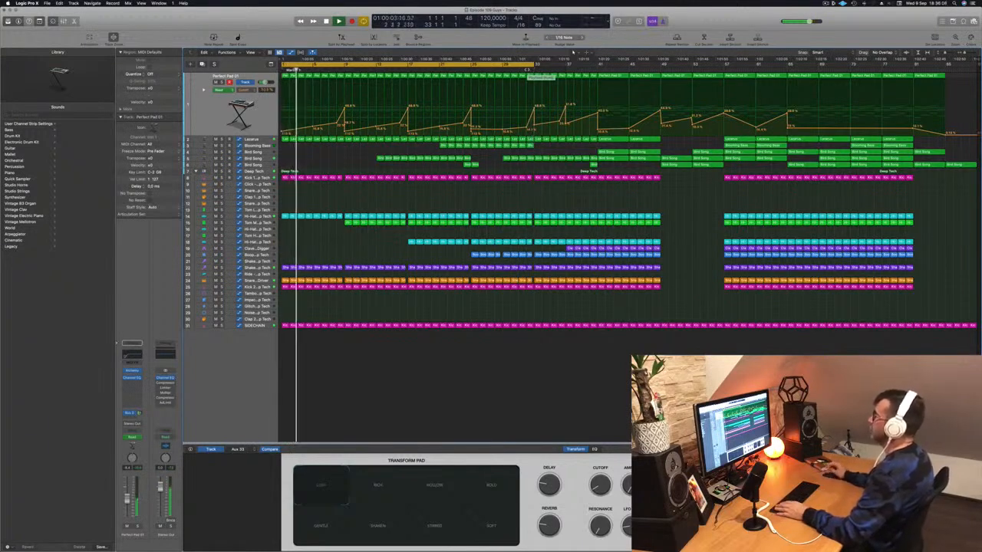
click(469, 70)
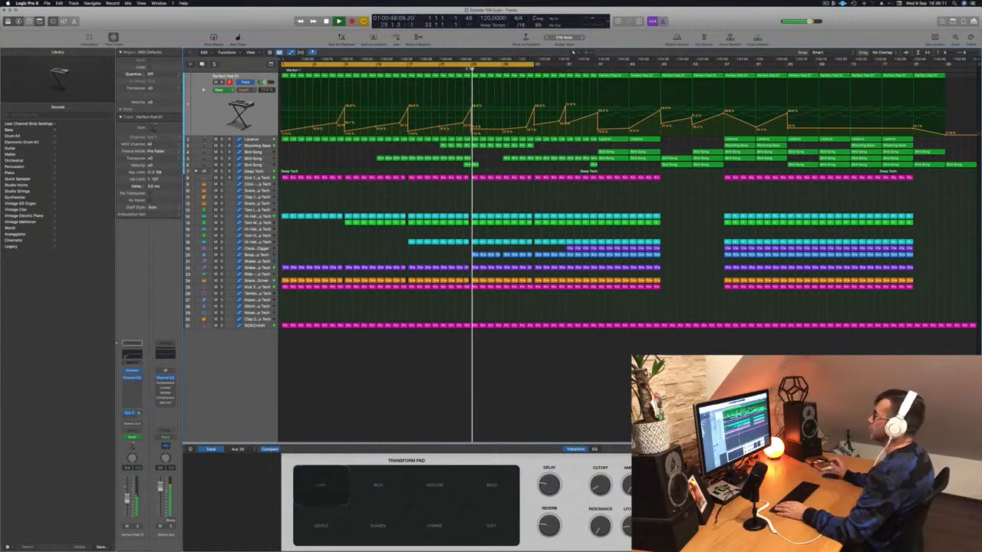
click(469, 70)
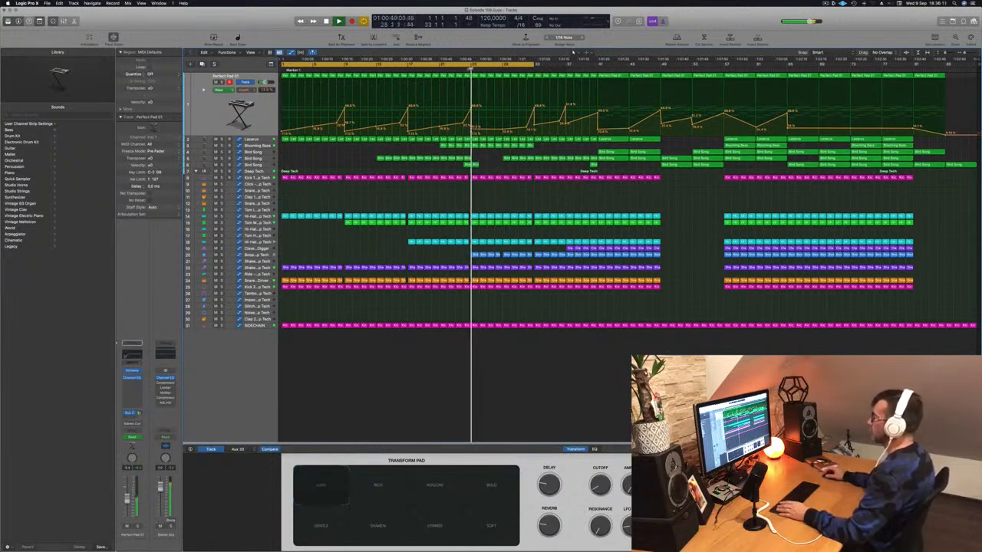
click(462, 70)
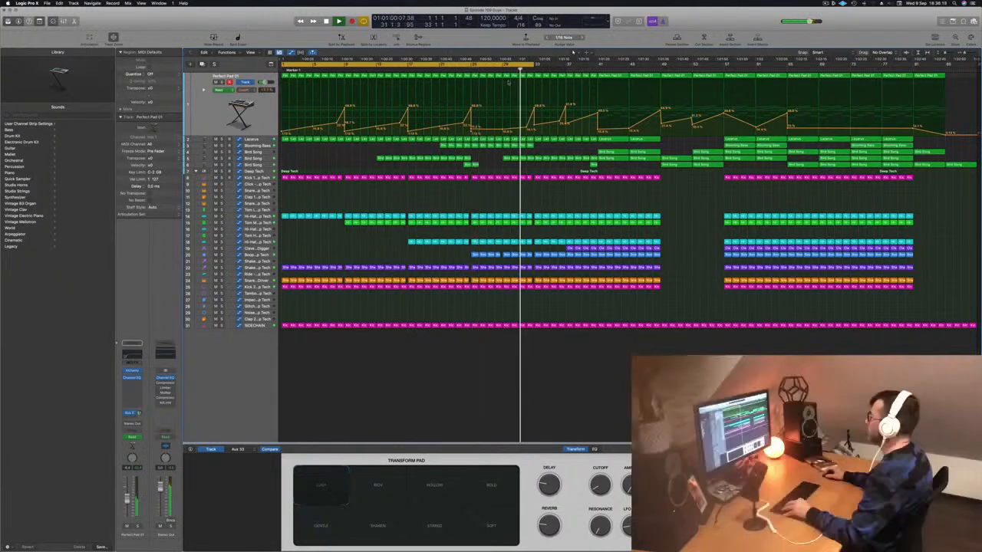
Extend the cycle range to bar 37 and sharpen the Perfect Pad 01 automation into a steep rise right at bar 33.
key(super+Right)
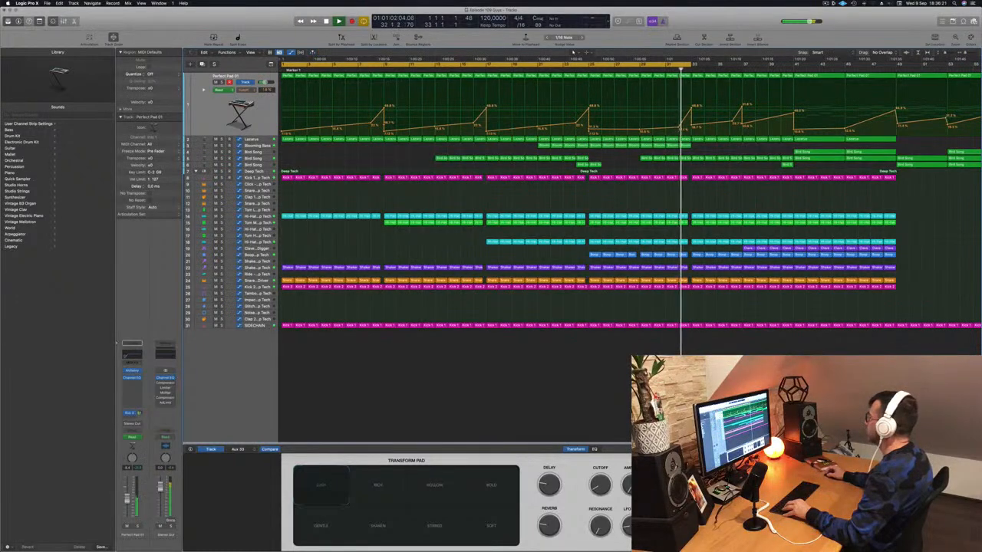
key(Return)
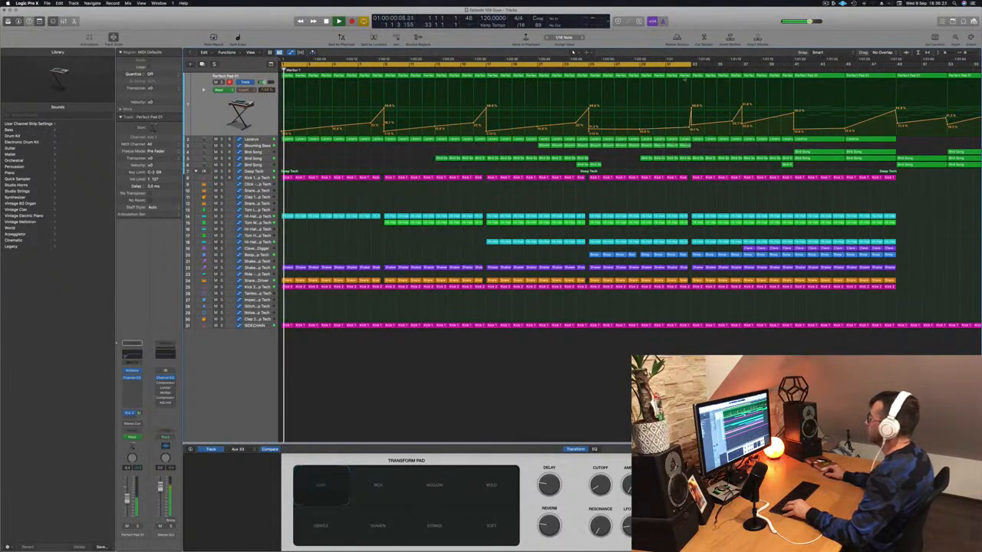
click(684, 61)
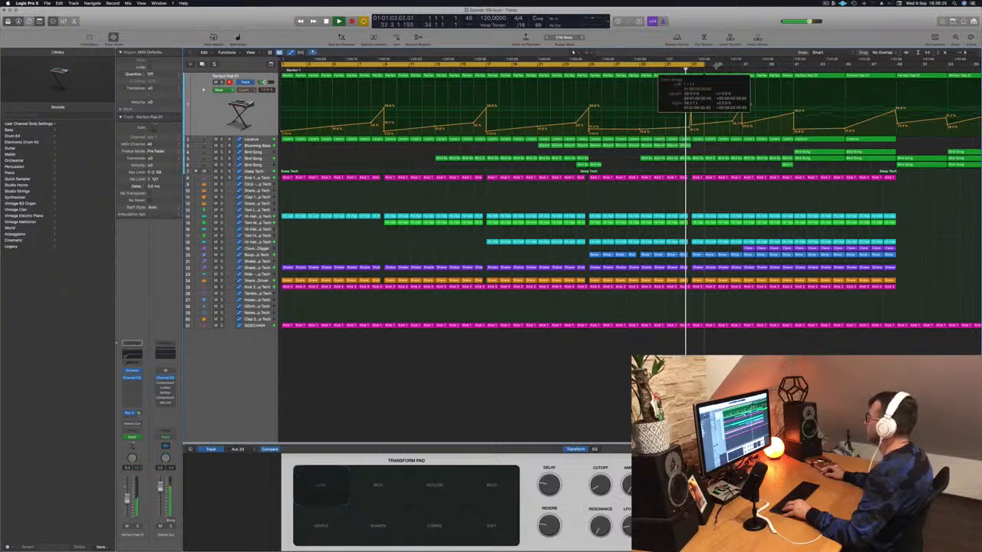
key(comma)
drag(692, 126, 691, 129)
key(super+Right)
key(comma)
key(super+Left)
key(super+Left)
key(super+Left)
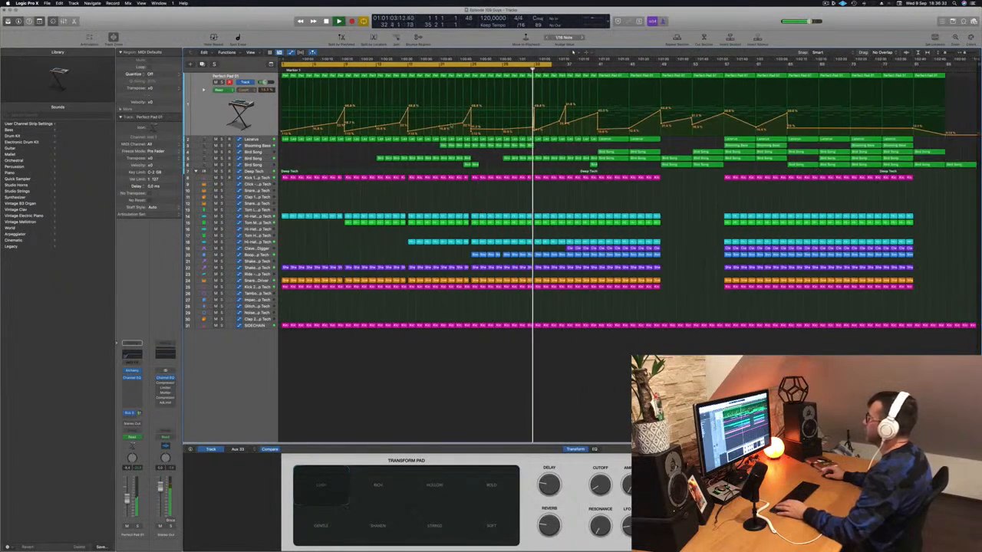
Add a sharp peak to the Lazarus automation just after bar 33, dropping to a low point before the rise to bar 37.
key(comma)
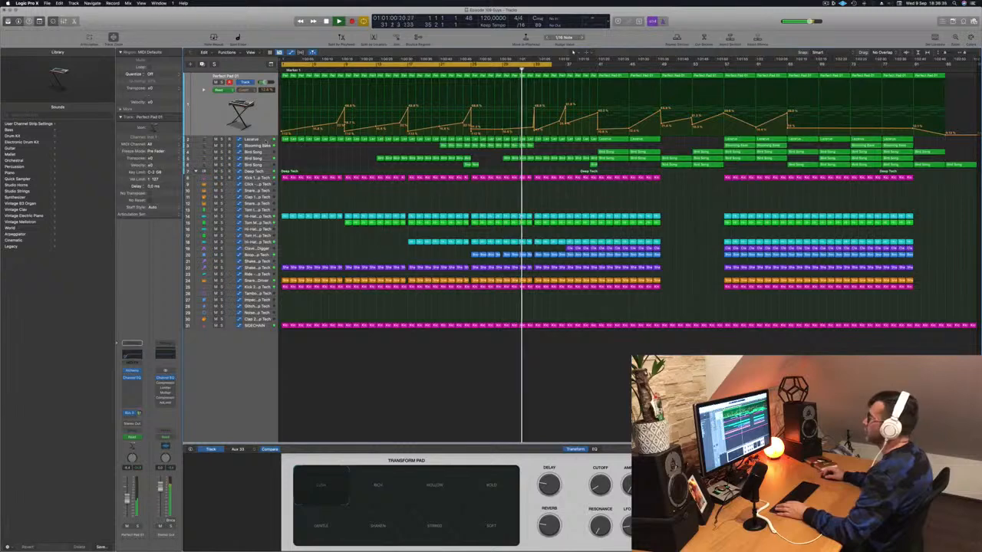
key(Down)
key(super+Right)
key(super+Right)
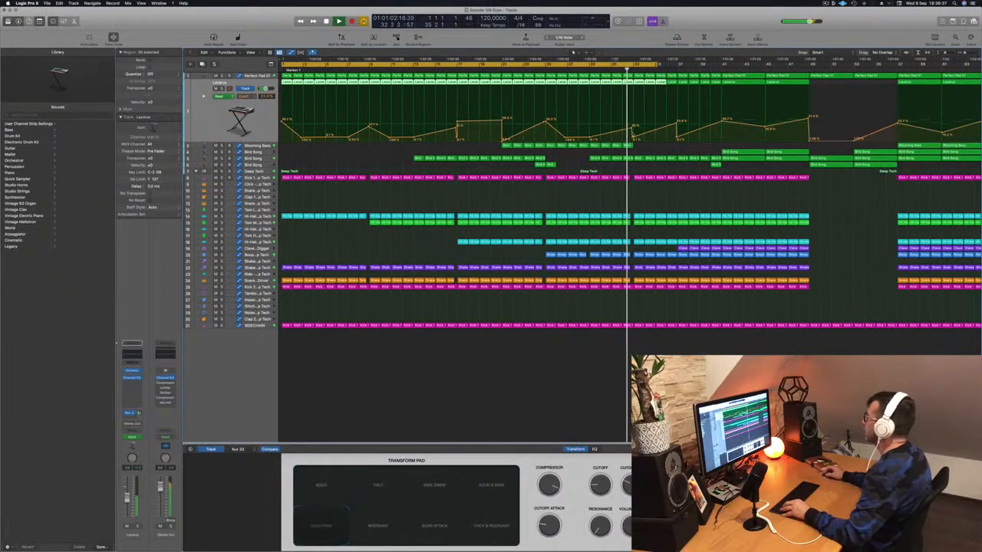
click(633, 136)
click(635, 136)
mouse_move(635, 137)
mouse_down()
mouse_move(636, 110)
mouse_move(641, 138)
mouse_up()
key(comma)
key(comma)
click(642, 113)
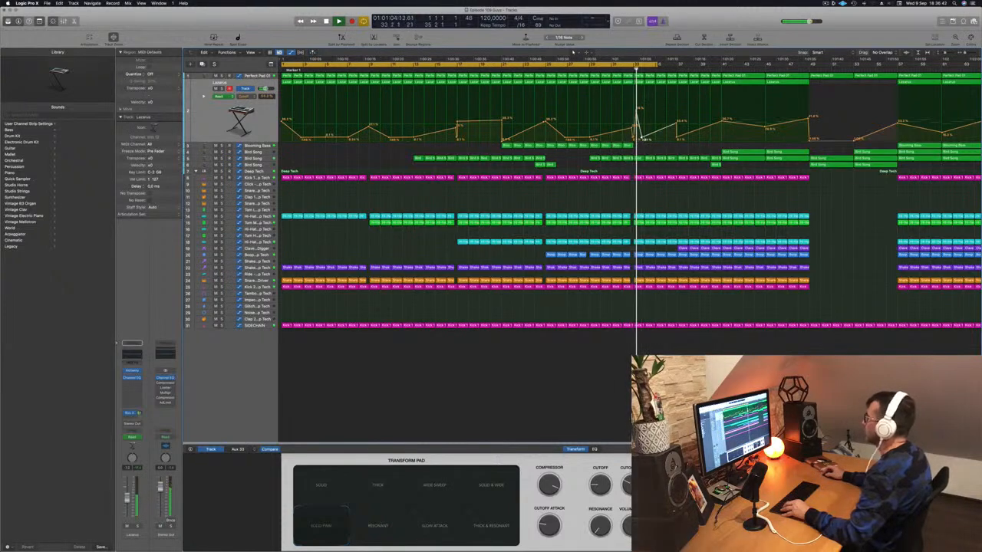
key(comma)
key(comma)
Adjust the low Lazarus automation point after the bar 33 peak and loop playback over bars 31 to 35.
key(super+Left)
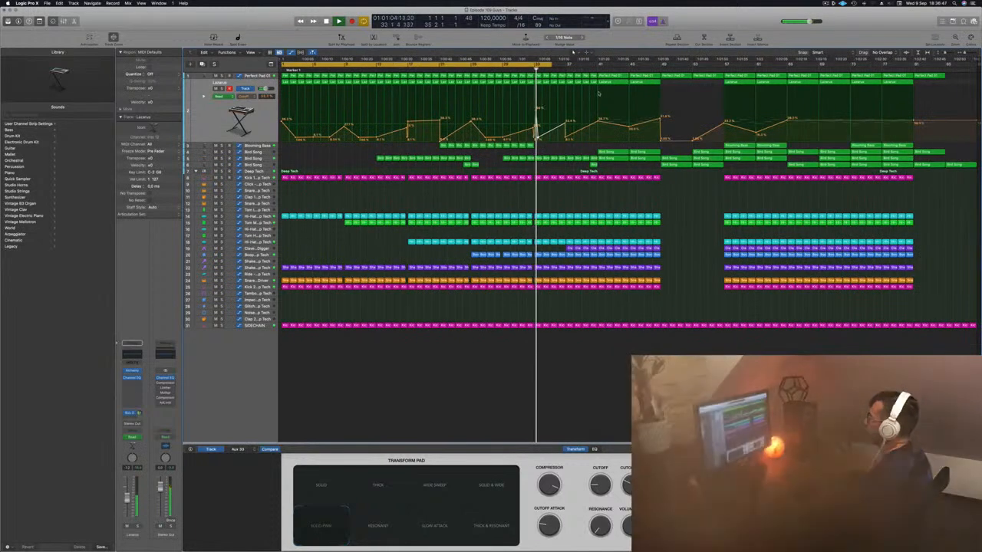
key(comma)
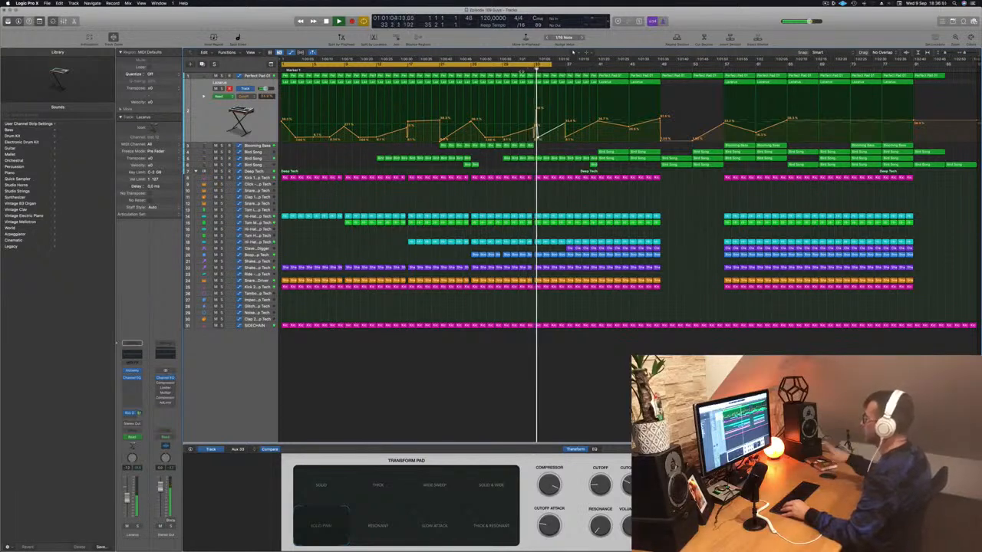
key(super+Right)
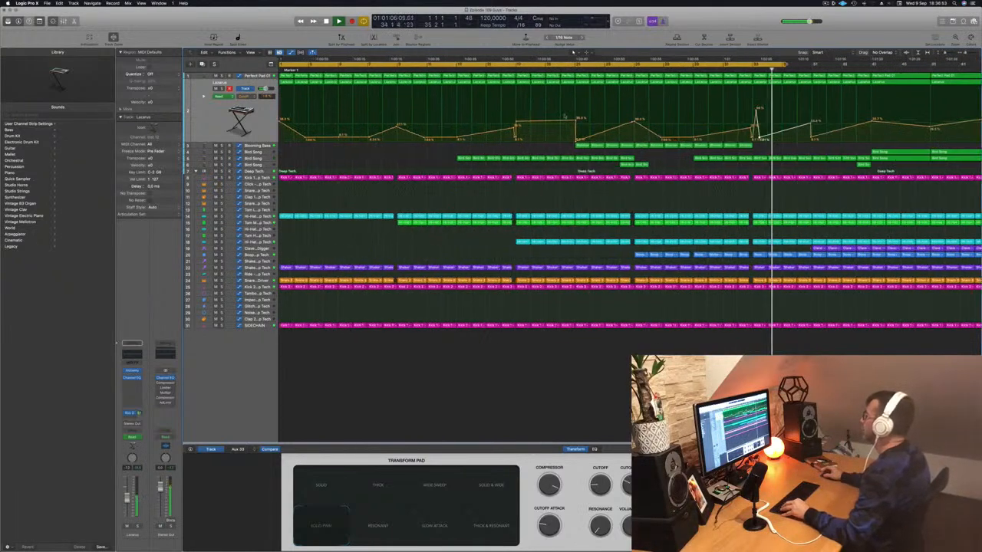
drag(785, 138, 788, 139)
drag(749, 64, 809, 70)
key(Return)
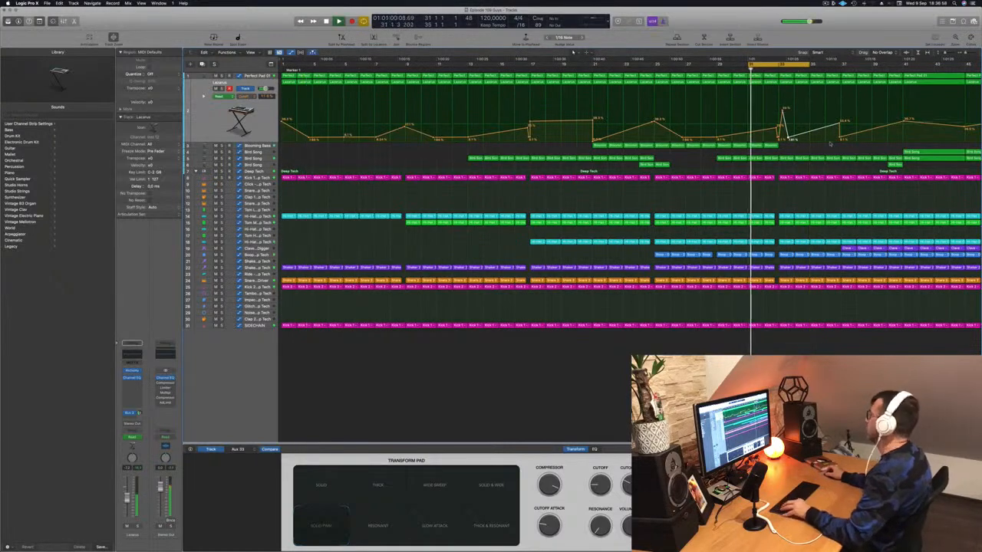
Move the low Lazarus automation point slightly closer to the bar 33 peak and listen to the loop again from bar 31.
key(super+Right)
key(super+Right)
key(super+Left)
key(super+Left)
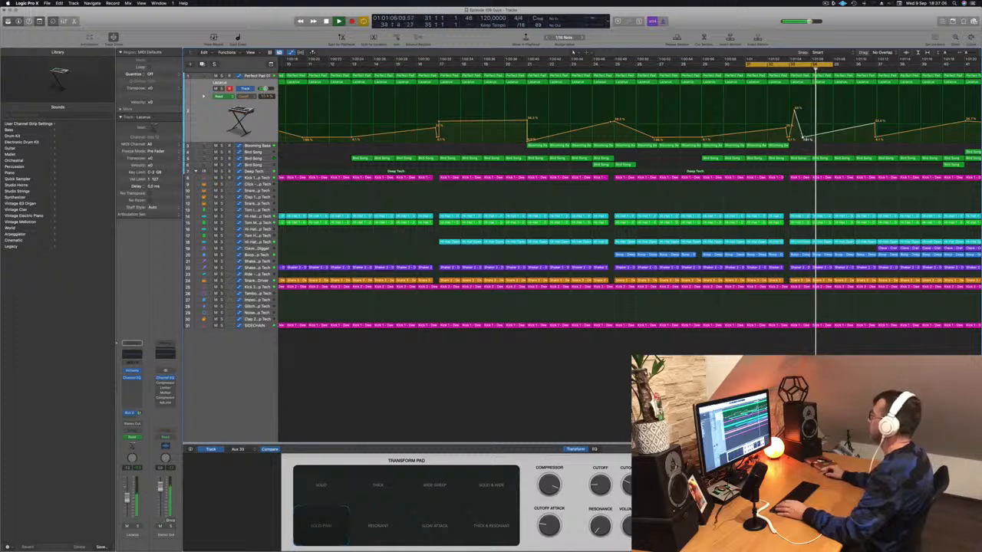
click(804, 139)
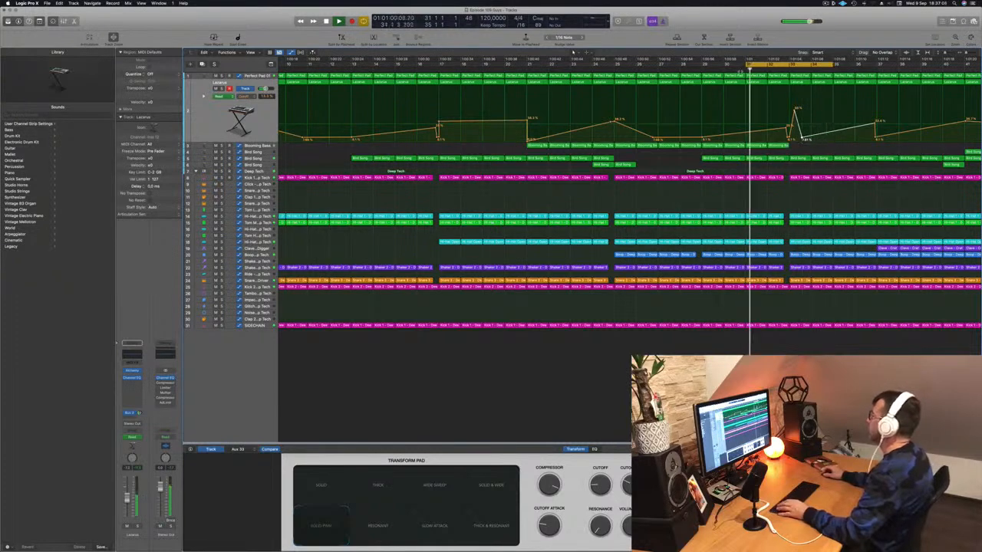
key(super+Left)
key(super+Left)
key(super+Left)
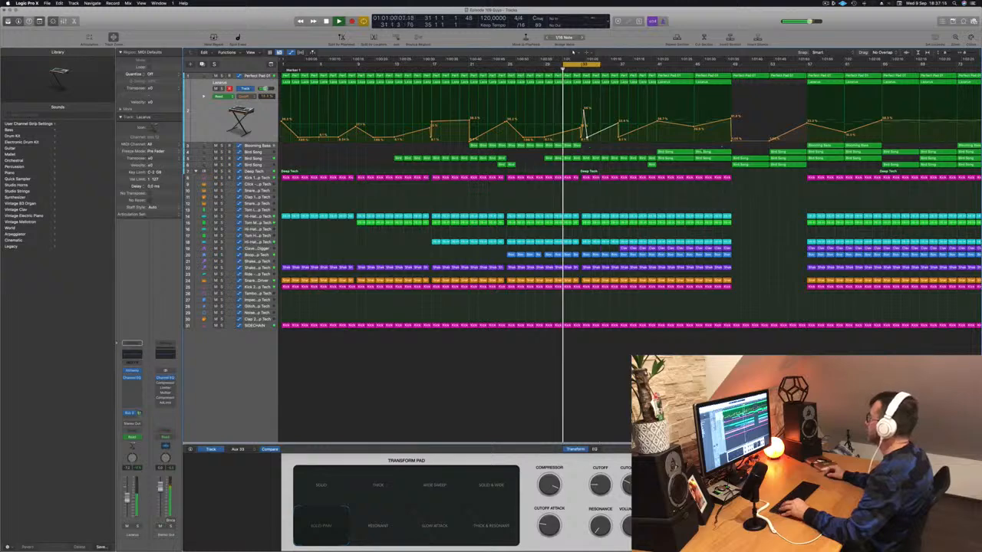
key(super+Left)
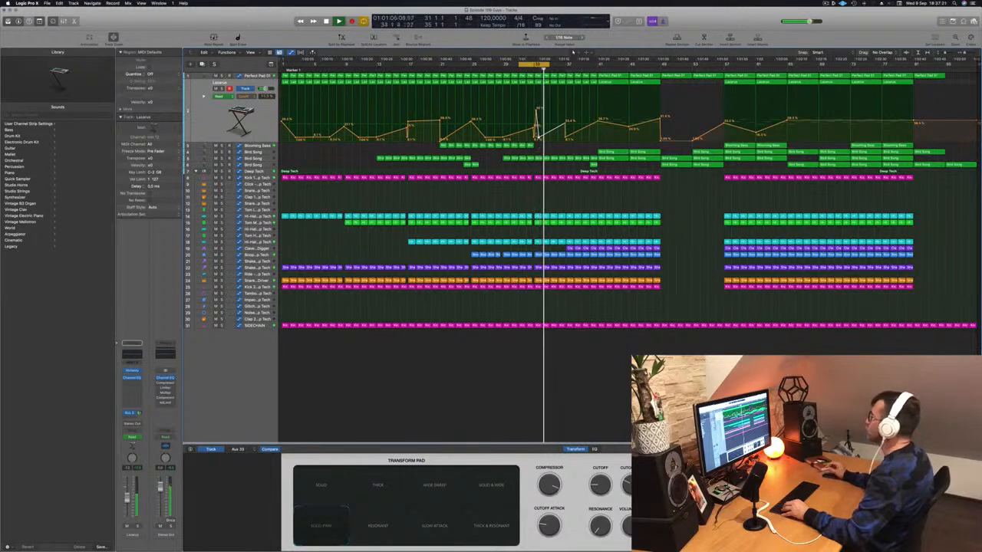
Copy the last one-bar Blooming Bass region to bars 33 and 34.
key(super+Right)
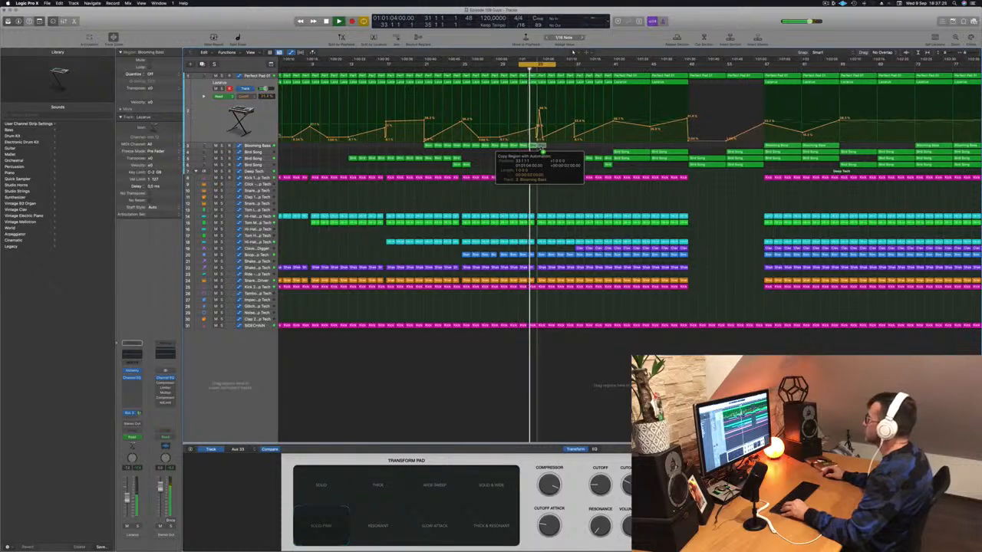
drag(540, 148, 541, 147)
click(261, 146)
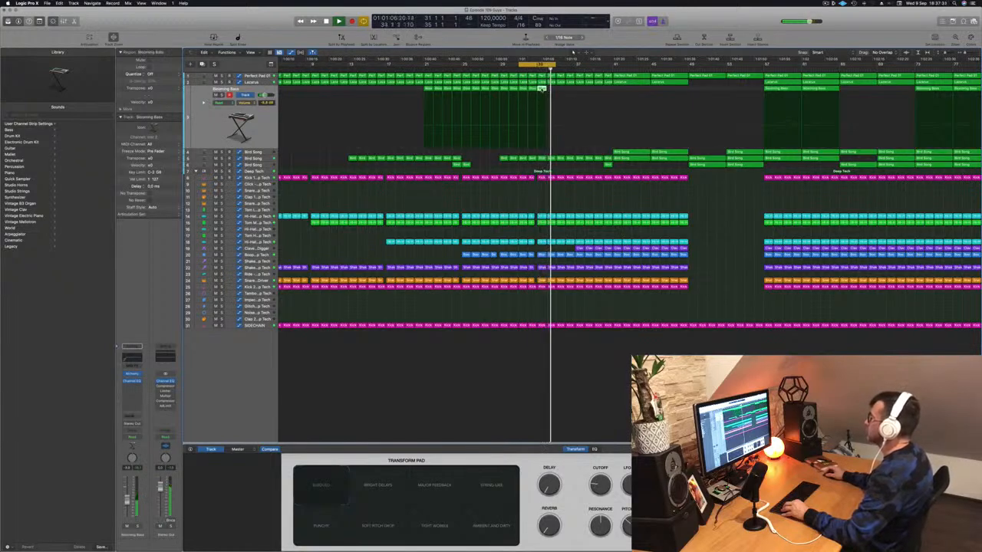
drag(546, 89, 553, 91)
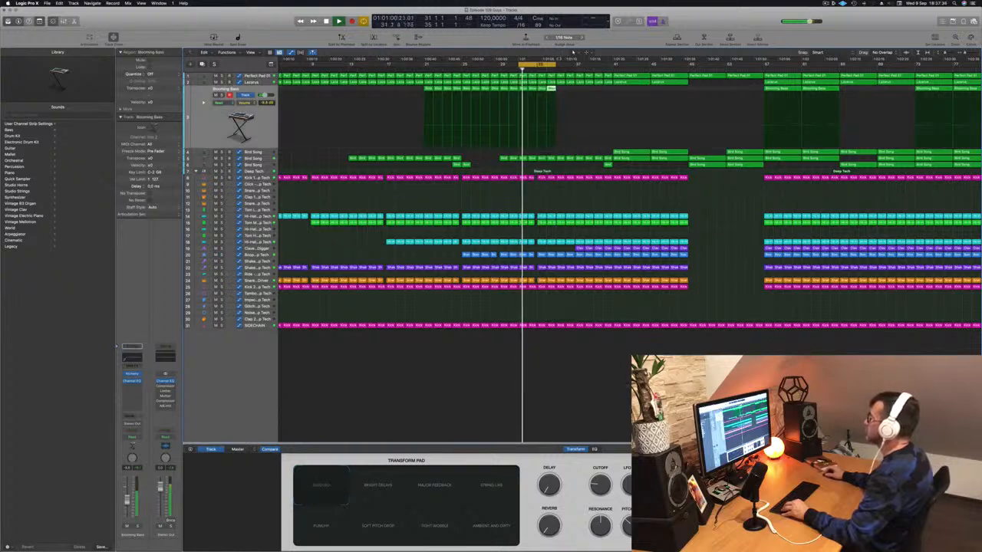
scroll(558, 92, down, 5)
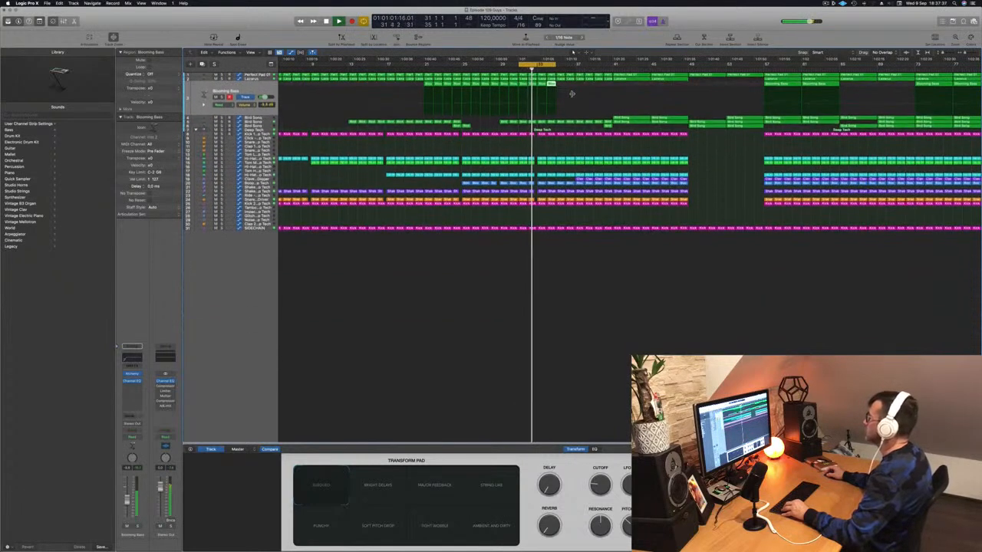
Shape the Perfect Pad 01 filter automation with a low point just before a sharp peak at bar 37.
scroll(572, 95, up, 1)
scroll(574, 95, up, 8)
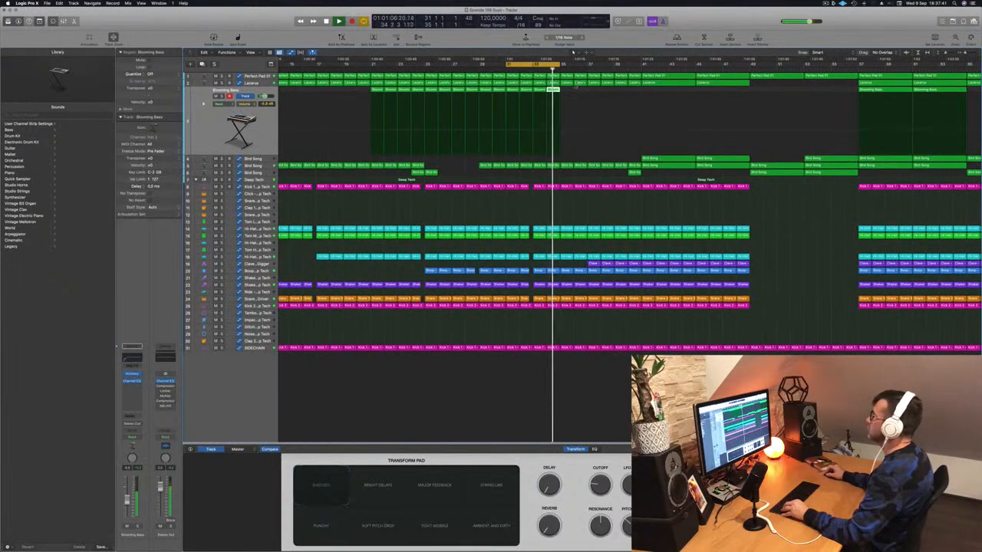
click(255, 78)
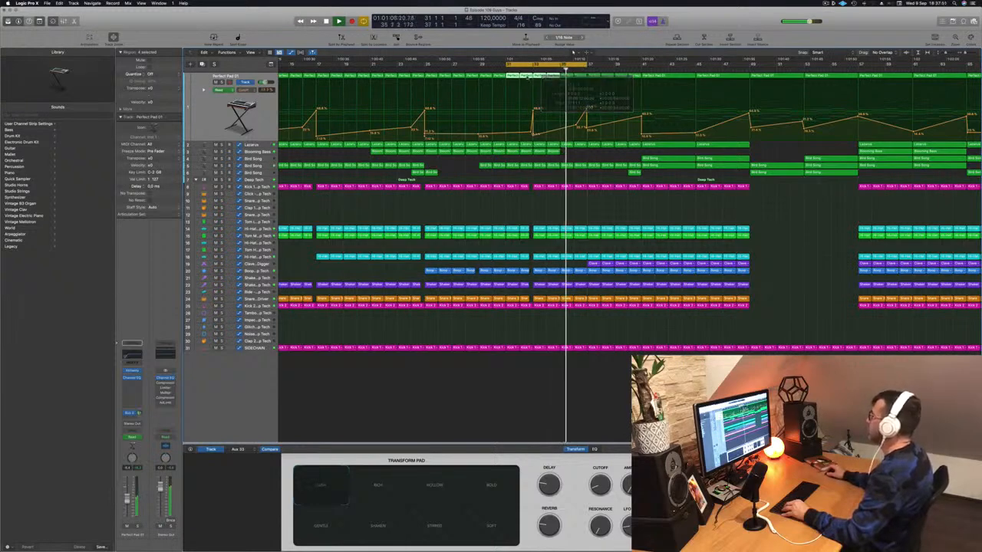
key(super+Left)
key(super+Left)
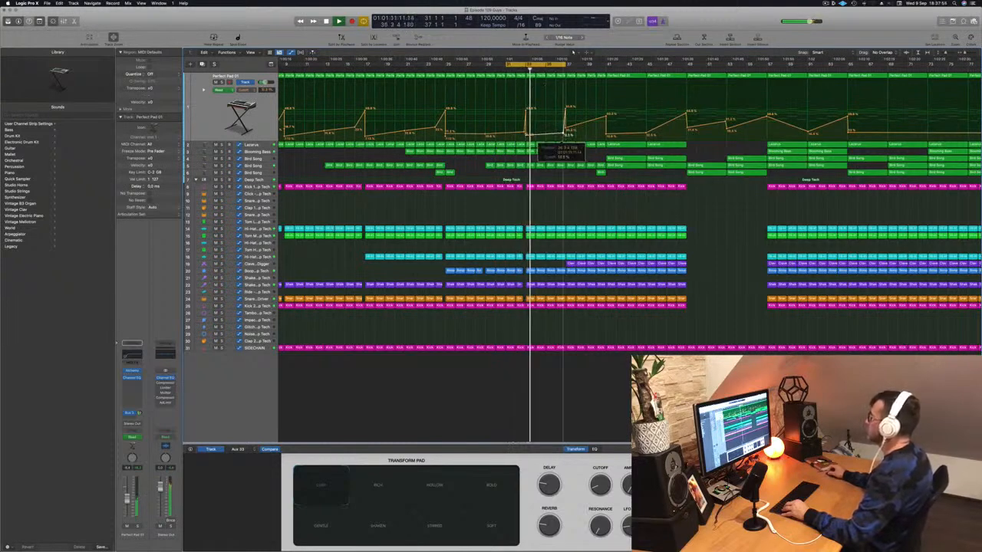
Raise the Lazarus automation peak at bar 37 above the following slope and extend the loop to bar 40.
key(Down)
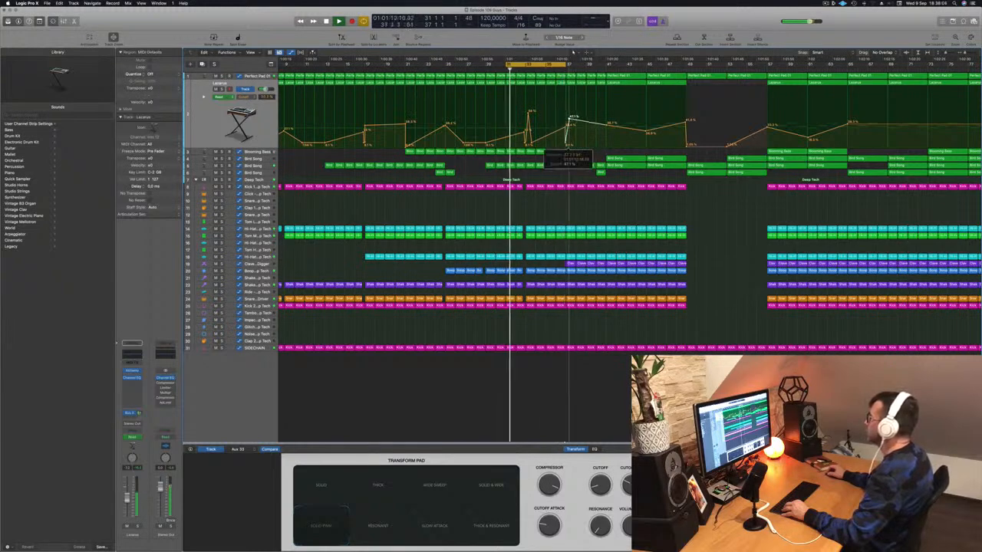
drag(565, 64, 598, 65)
click(554, 69)
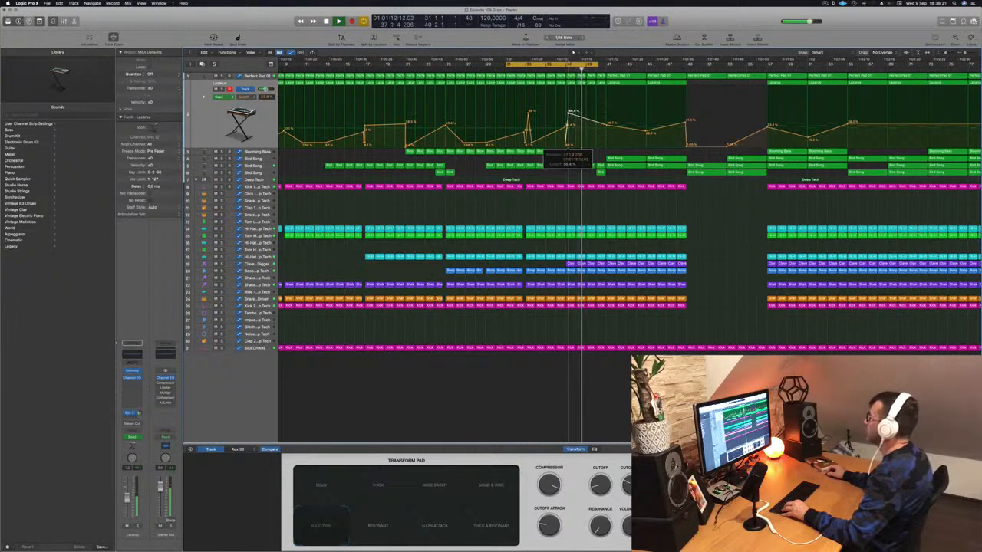
click(565, 68)
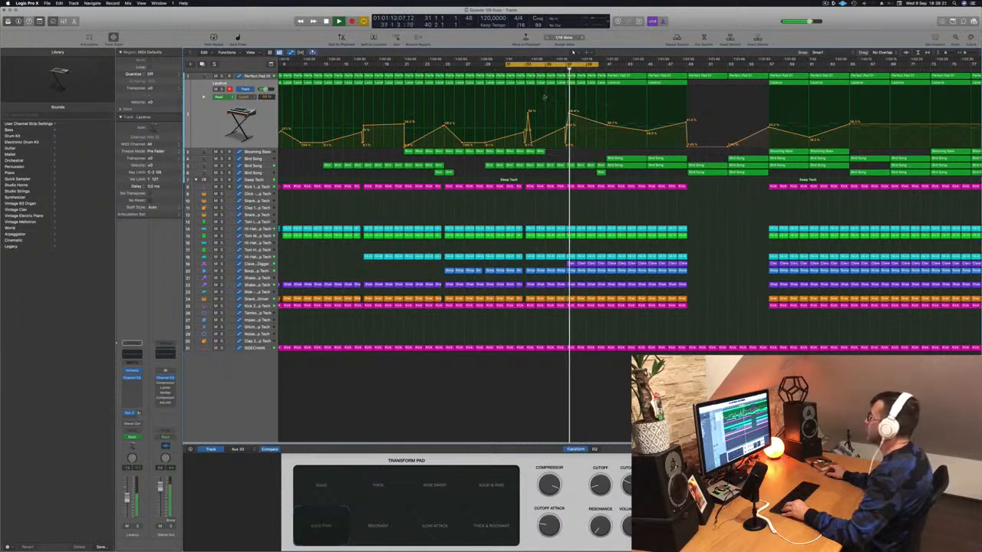
Nudge the low Lazarus automation point just before the bar 37 peak and extend the loop to bar 43.
key(super+Right)
key(super+Right)
key(super+Right)
key(super+Right)
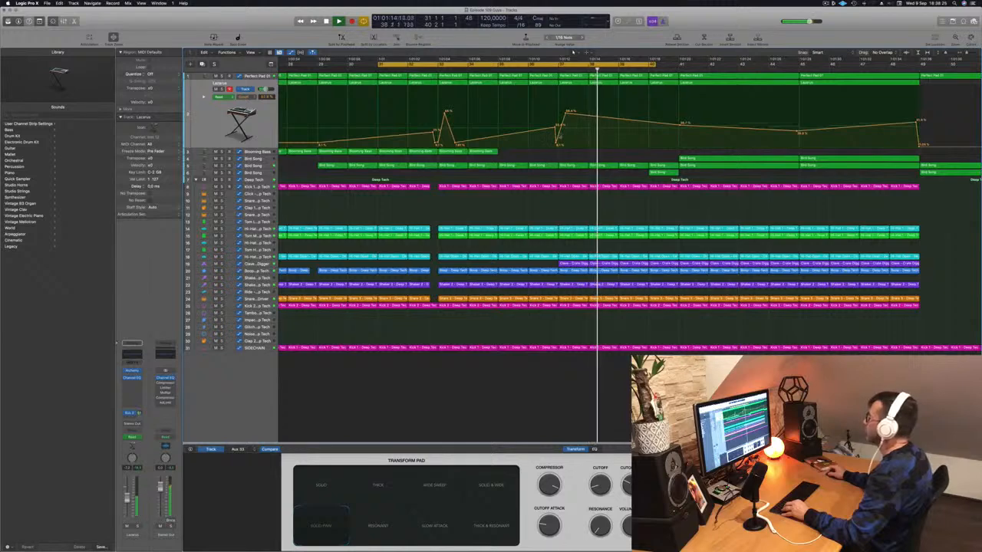
drag(556, 145, 559, 144)
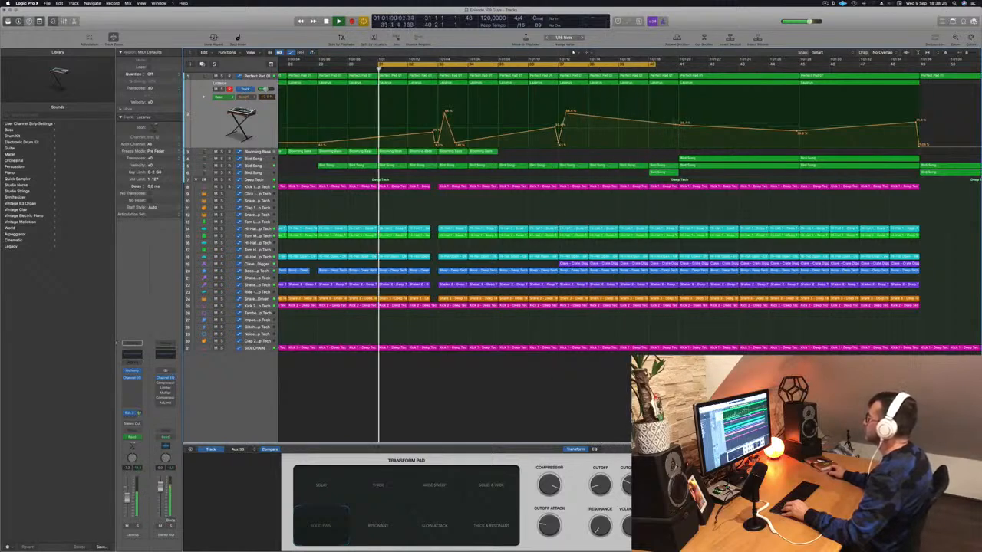
drag(656, 65, 739, 65)
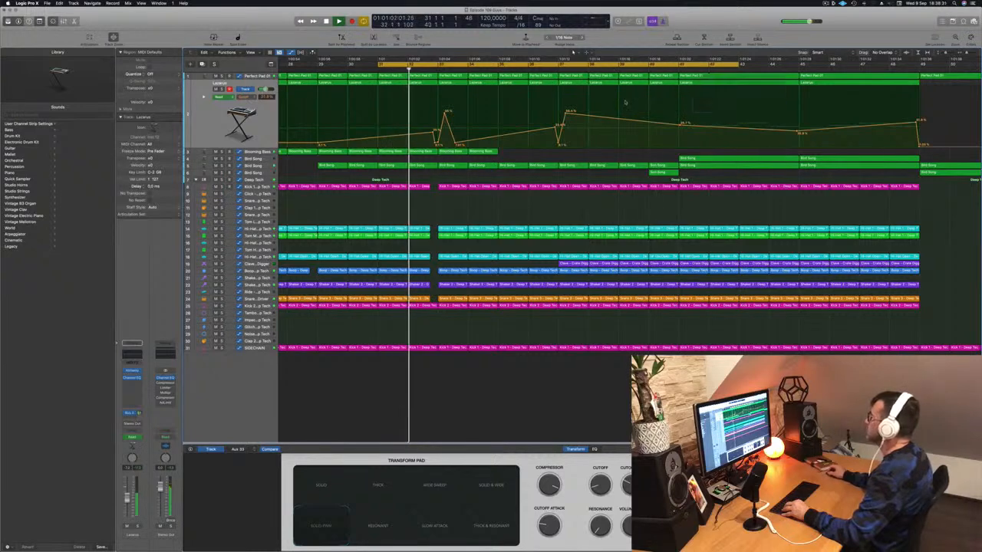
Copy the Blooming Bass regions onward from bar 35 to fill up to bar 41, and save the project.
key(super+Left)
key(super+Left)
key(super+Left)
key(super+Left)
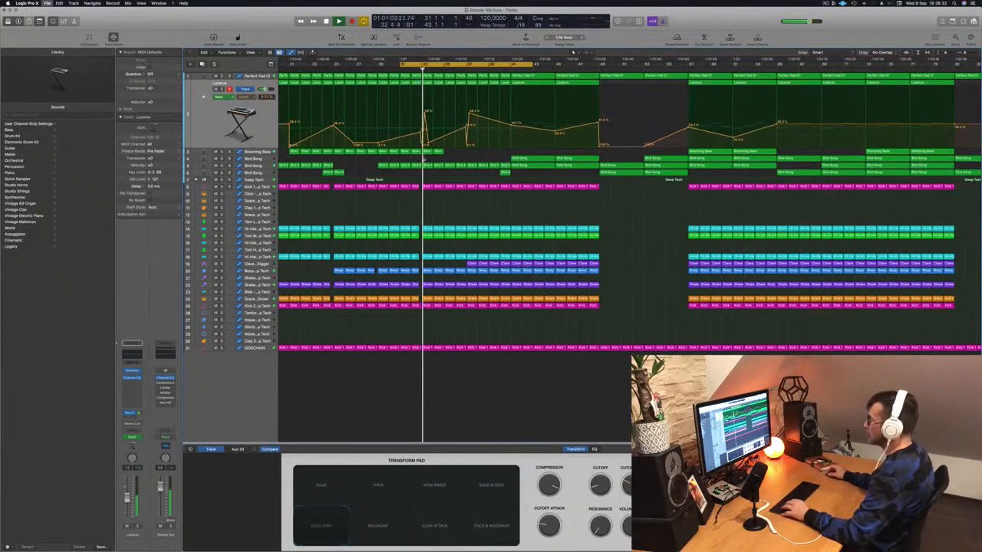
drag(449, 153, 495, 154)
scroll(477, 158, left, 5)
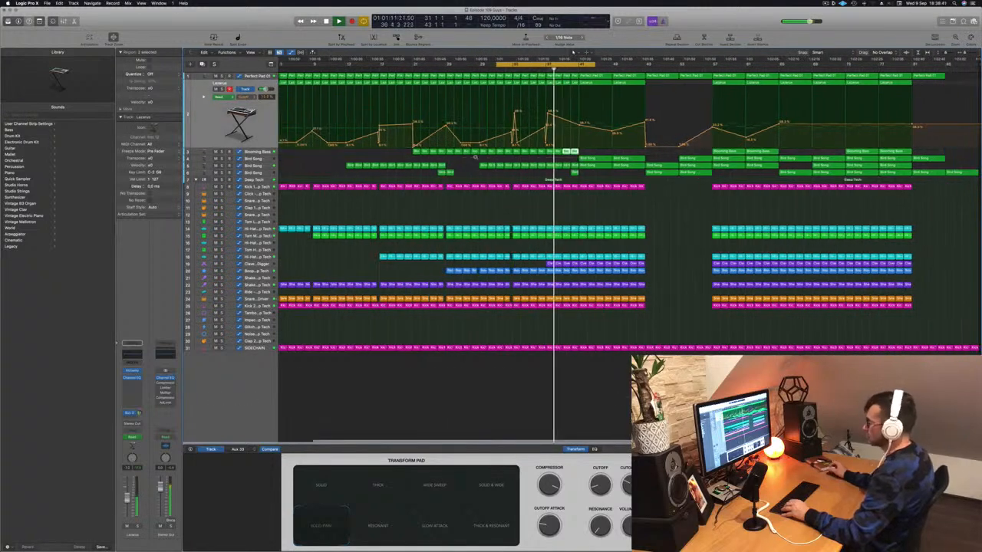
key(super+s)
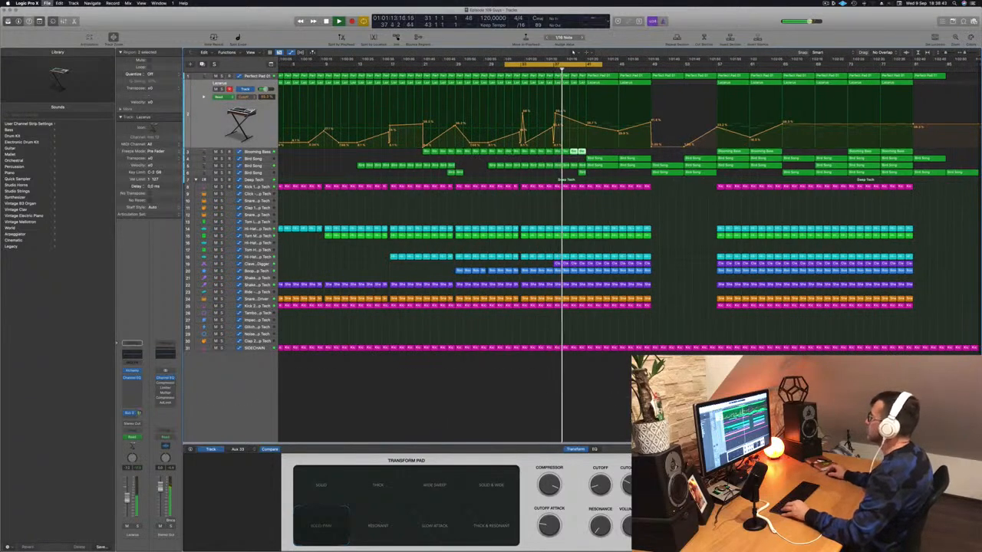
Drop the Perfect Pad 01 automation after the bar 37 peak before its rise to bar 41, and slightly raise the Lazarus point at bar 45.
scroll(495, 157, left, 3)
click(250, 77)
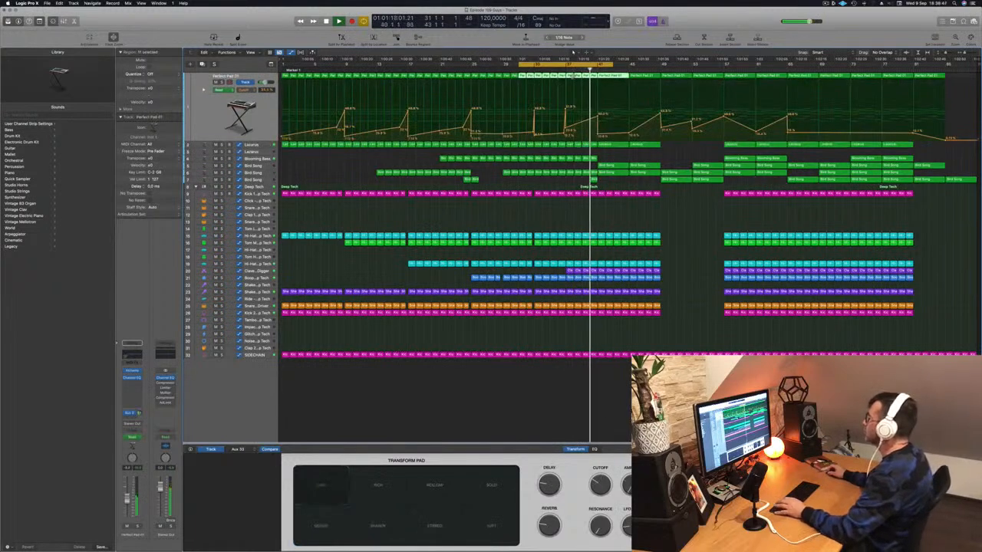
click(558, 70)
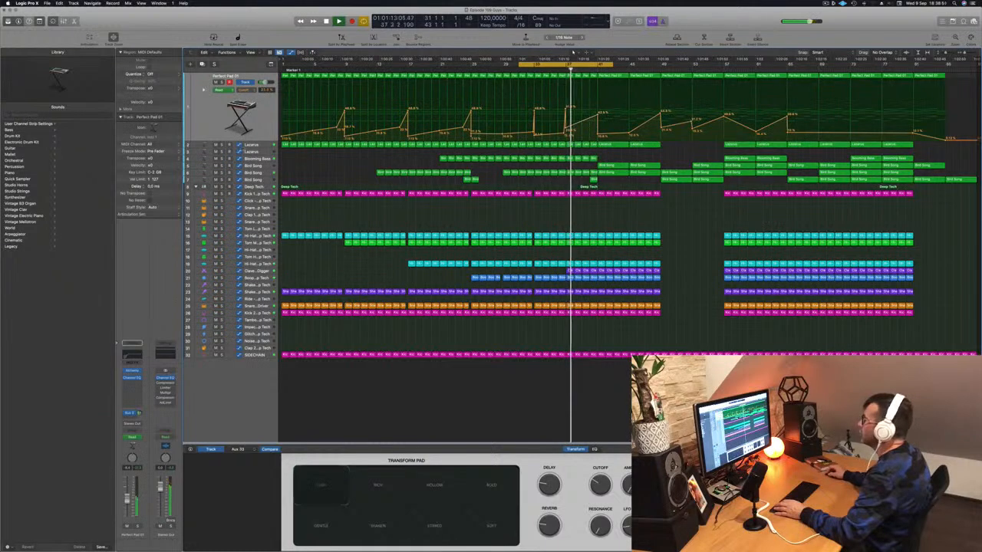
key(Down)
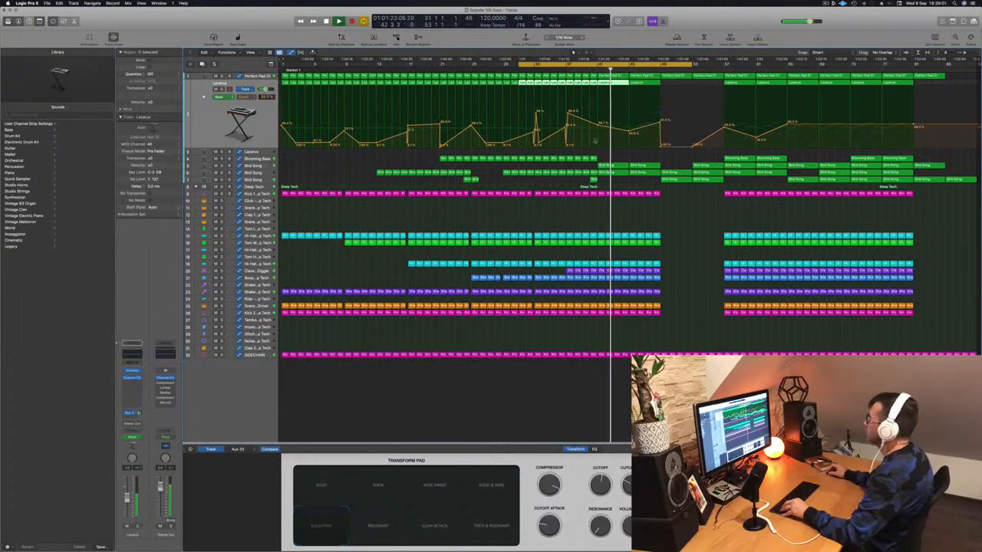
drag(629, 132, 629, 130)
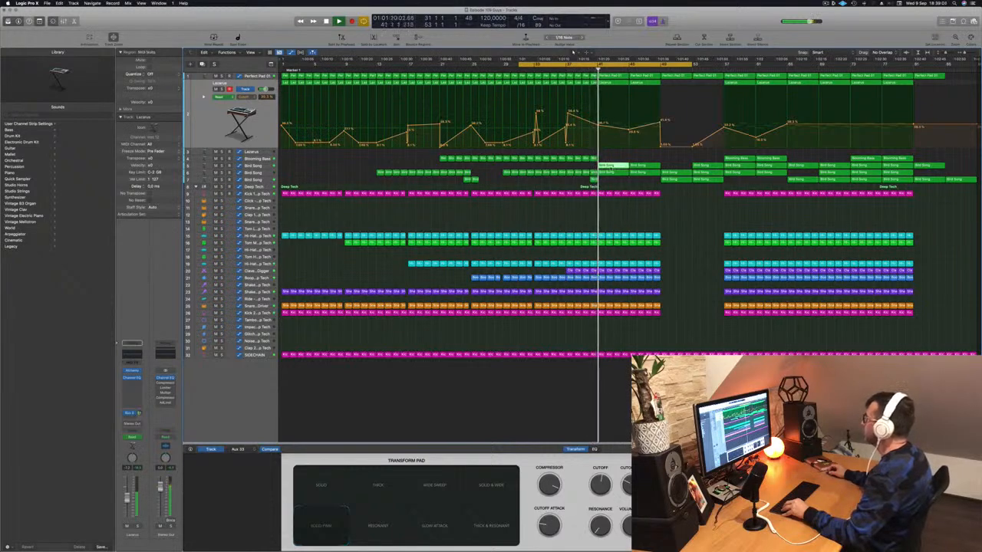
Copy the upper Bird Song track's bar 41 region to bar 33, keeping only its first two bars.
drag(609, 166, 546, 169)
super+double_click(550, 166)
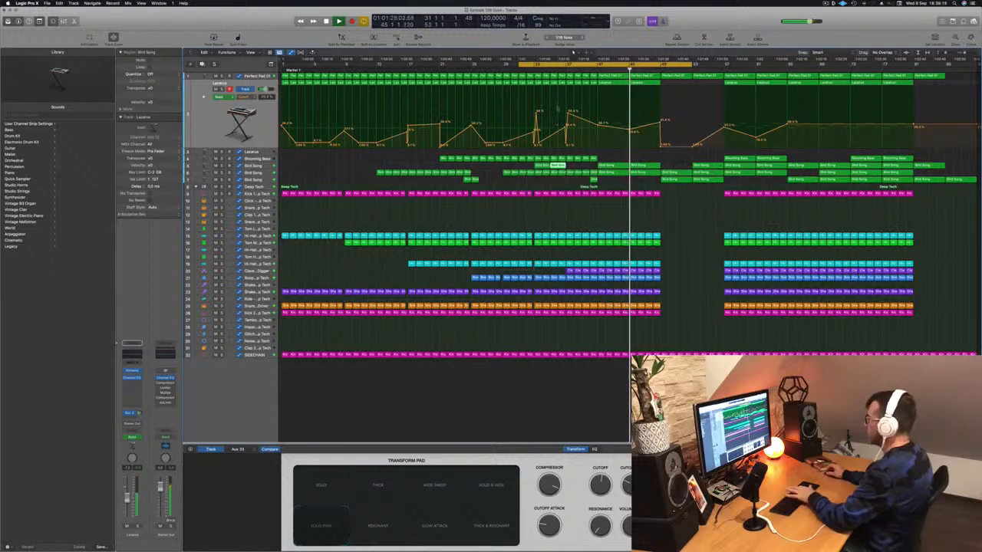
key(Delete)
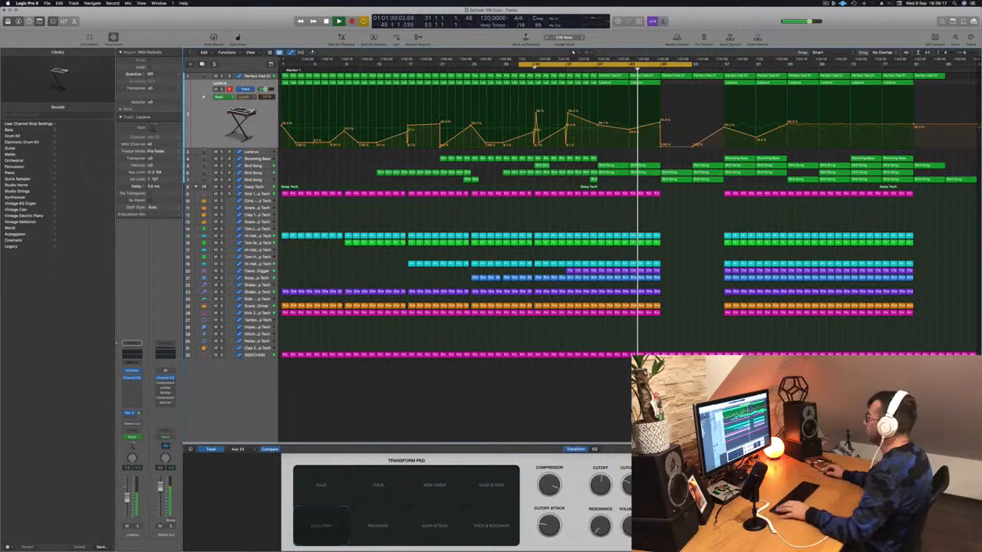
Copy the two-bar Bird Song region from bar 33 to bar 37 on the same track.
scroll(538, 134, up, 5)
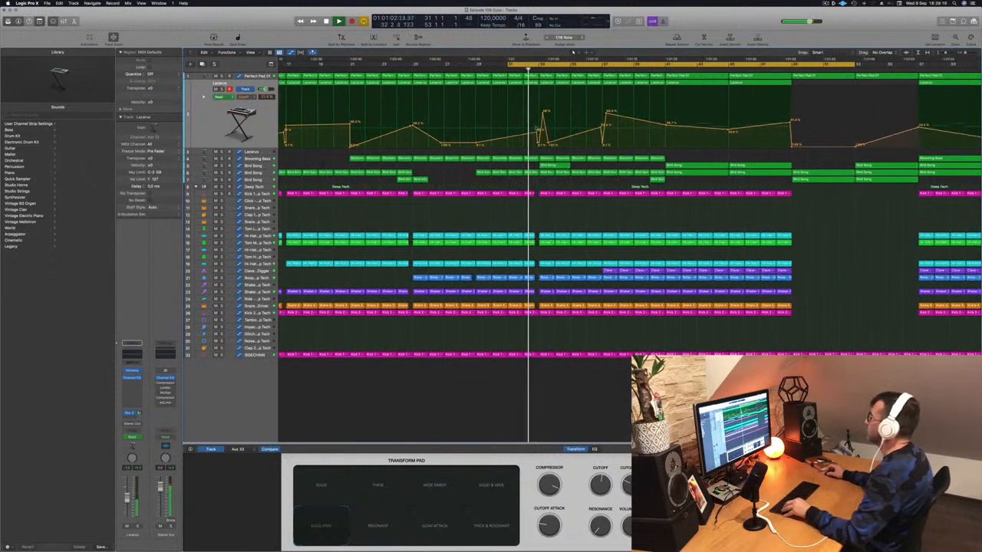
scroll(518, 127, down, 3)
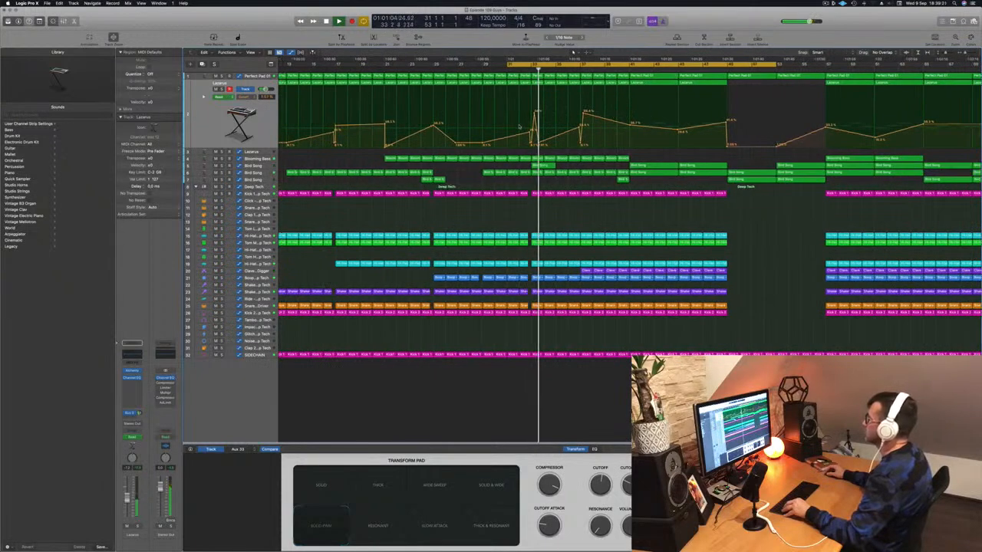
click(541, 165)
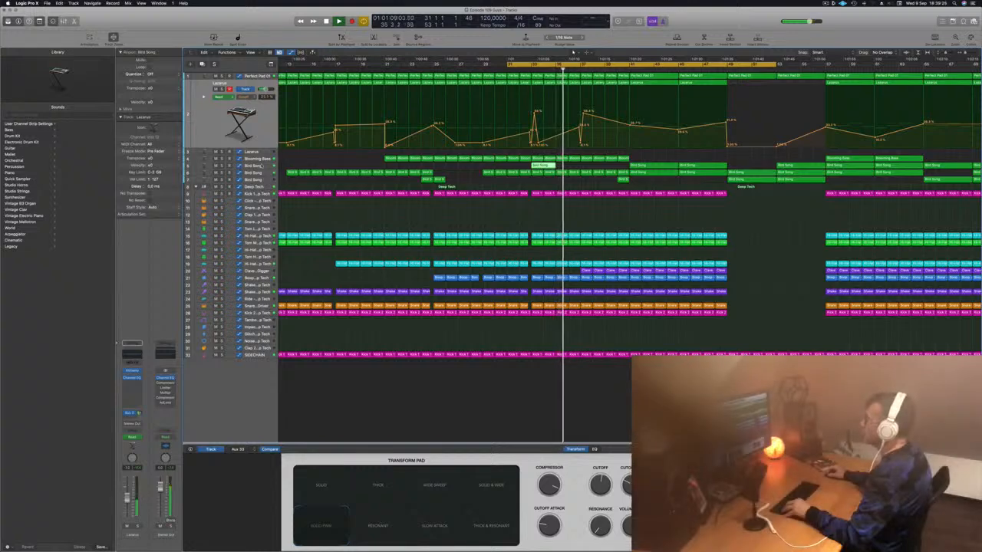
click(265, 167)
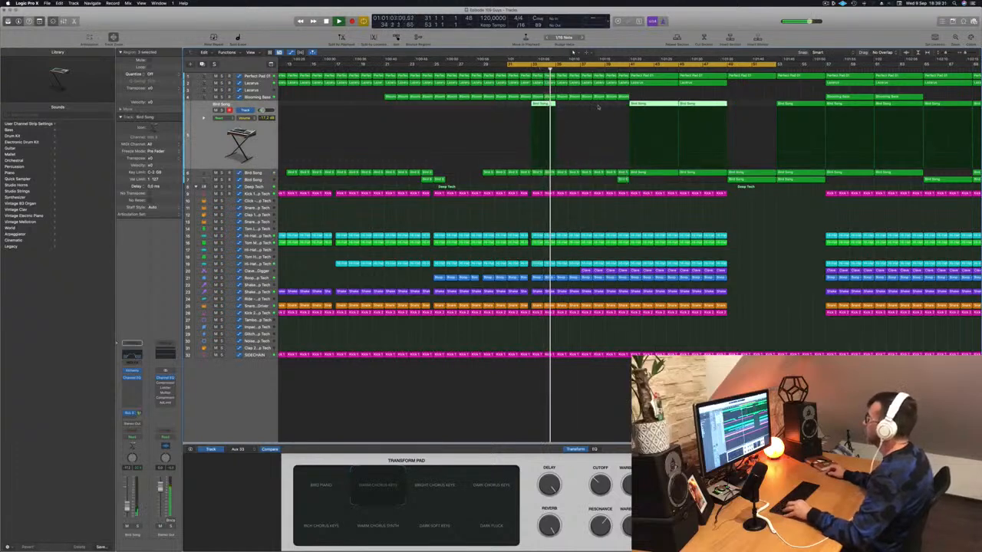
drag(542, 105, 590, 106)
key(super+Left)
scroll(590, 109, down, 6)
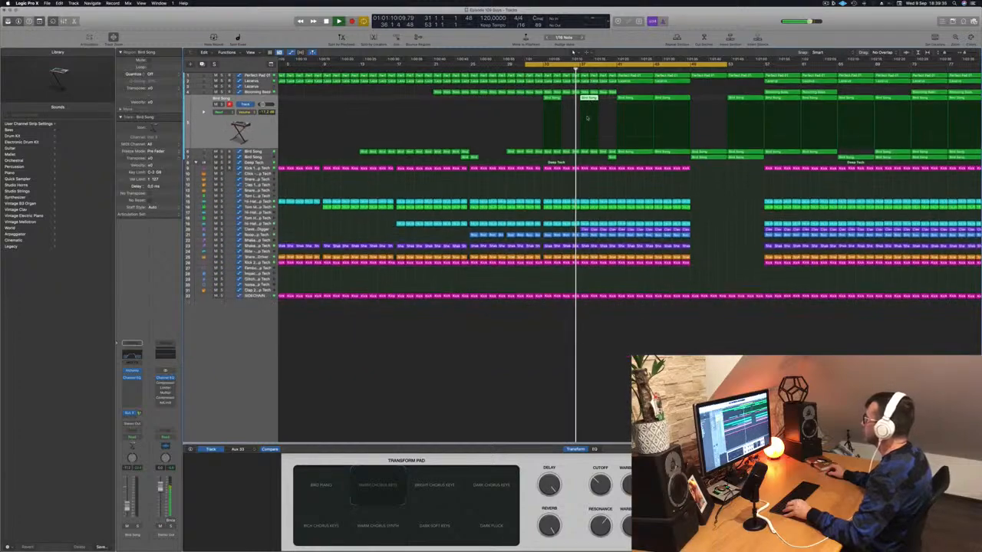
scroll(597, 117, up, 5)
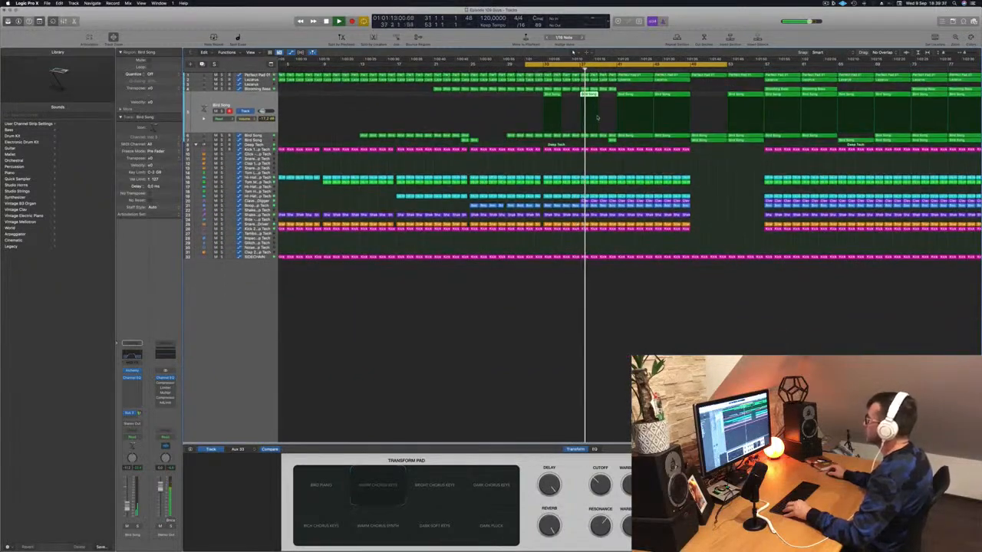
scroll(604, 118, up, 6)
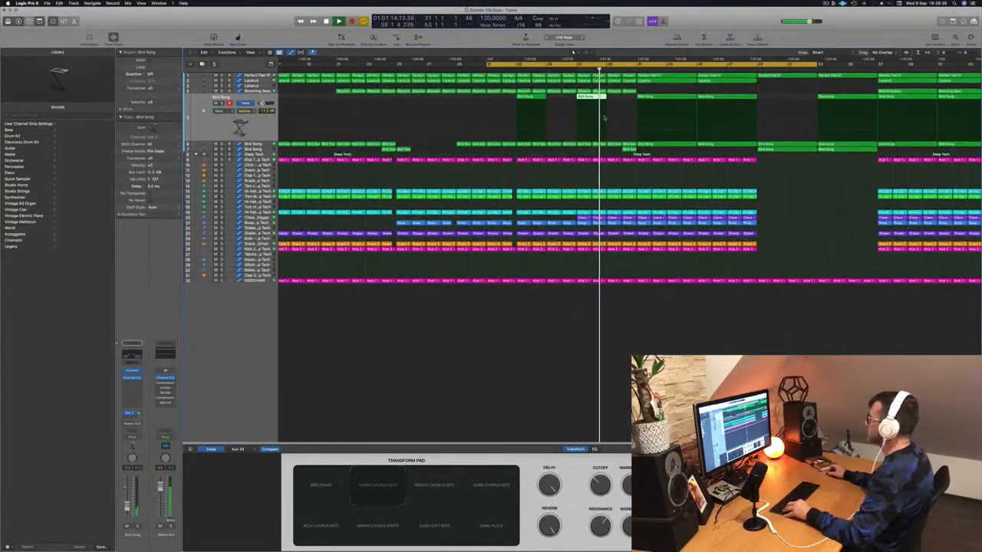
scroll(606, 120, down, 6)
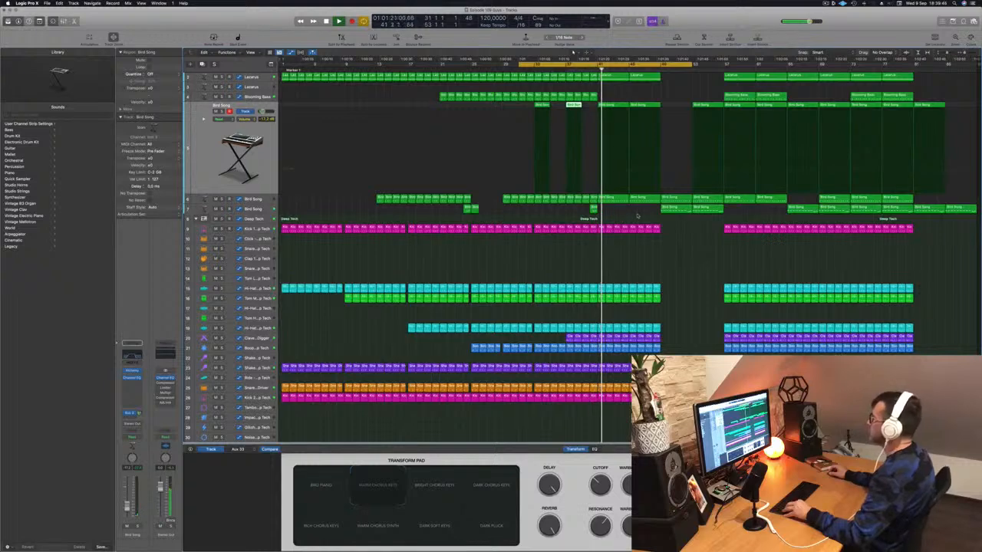
Examine the filter automation of the second Bird Song track while listening to the loop.
click(263, 198)
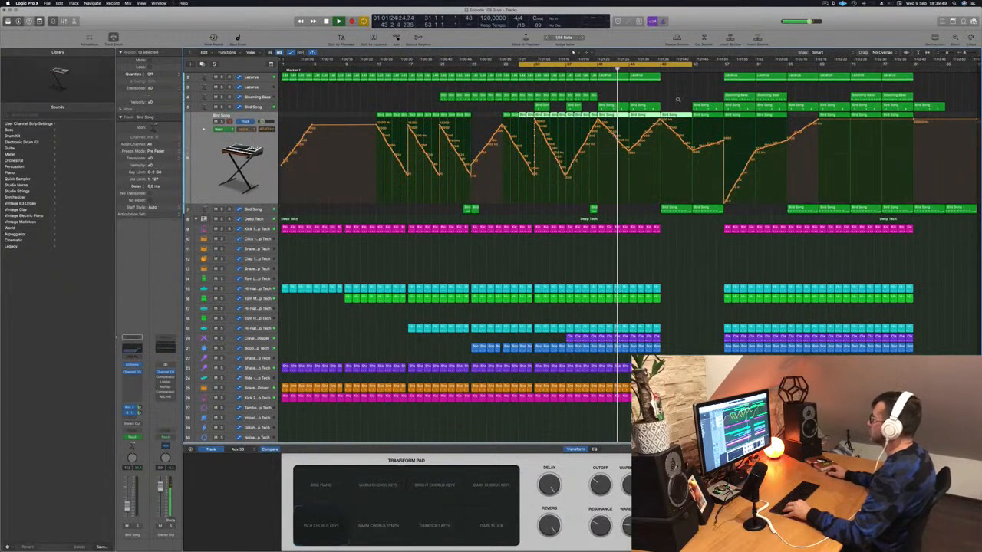
key(super+Right)
key(super+Right)
key(super+Left)
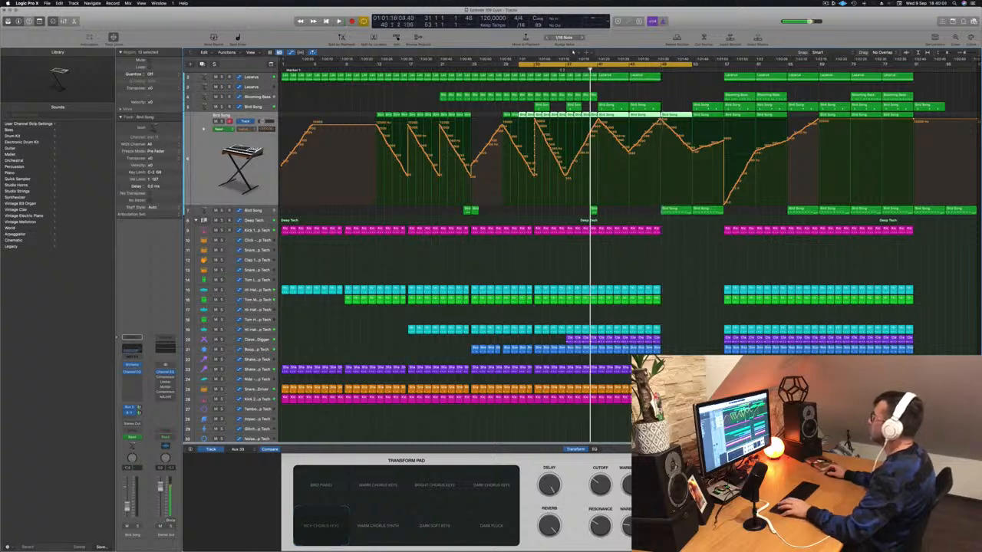
Set the cycle range to bars 41 to 49 and repeat that section three times across all tracks.
key(c)
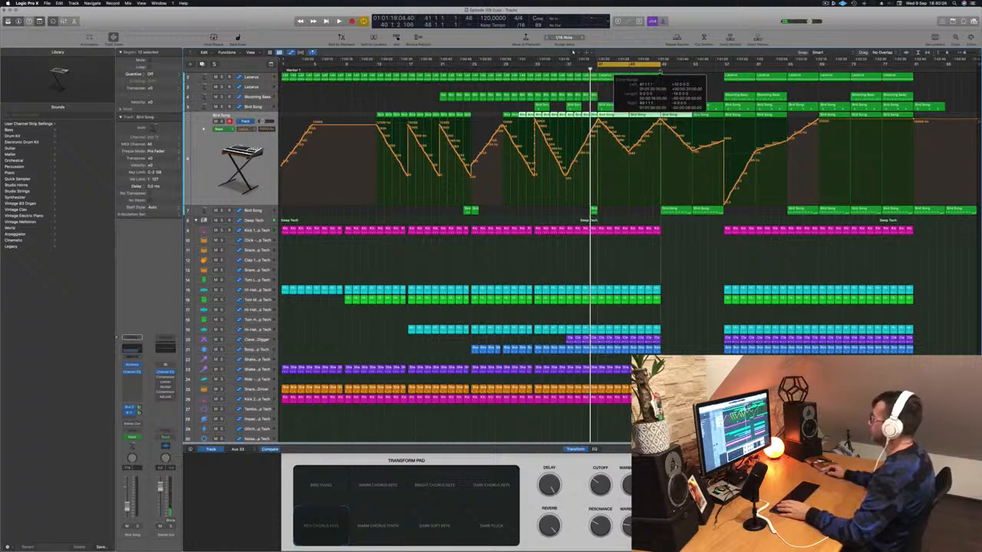
key(c)
key(ctrl+super+r)
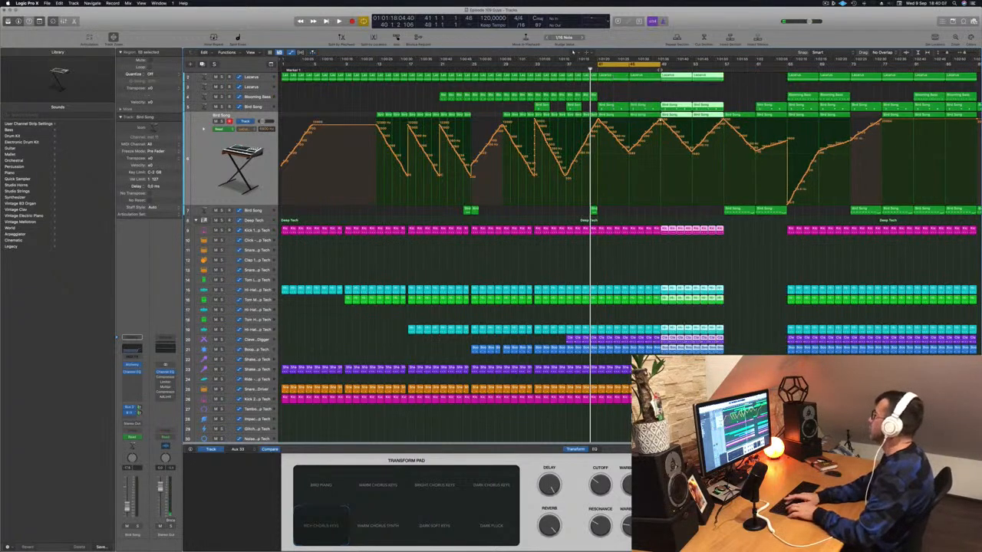
key(ctrl+super+r)
key(ctrl+super+r)
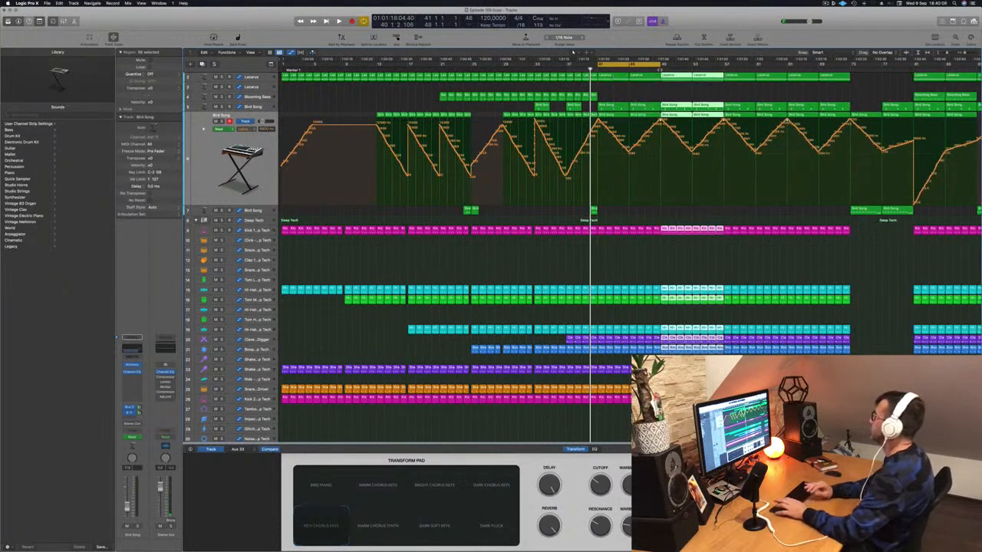
Clear the region selection and listen to the loop over bars 41 to 49 with the extended arrangement in view.
key(super+Left)
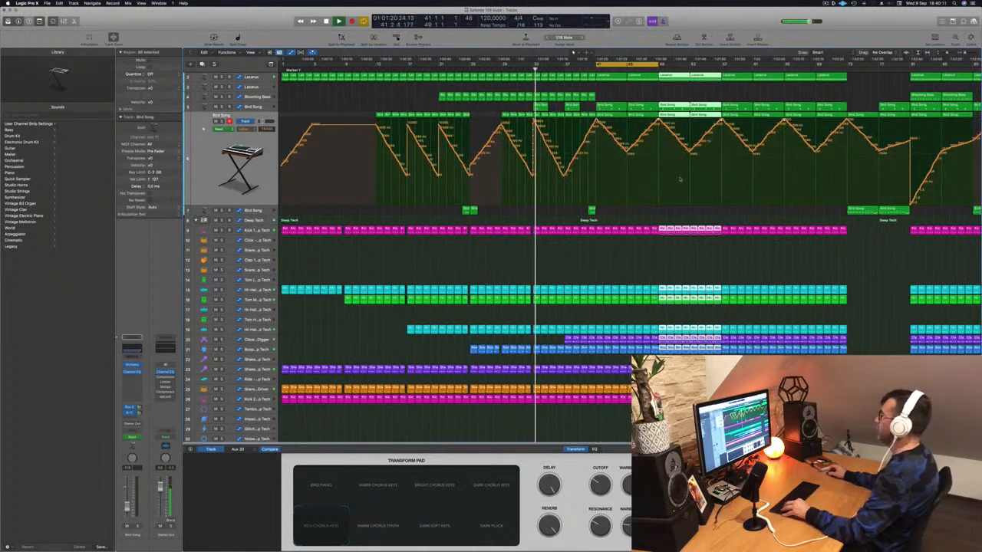
scroll(658, 183, up, 1)
click(562, 218)
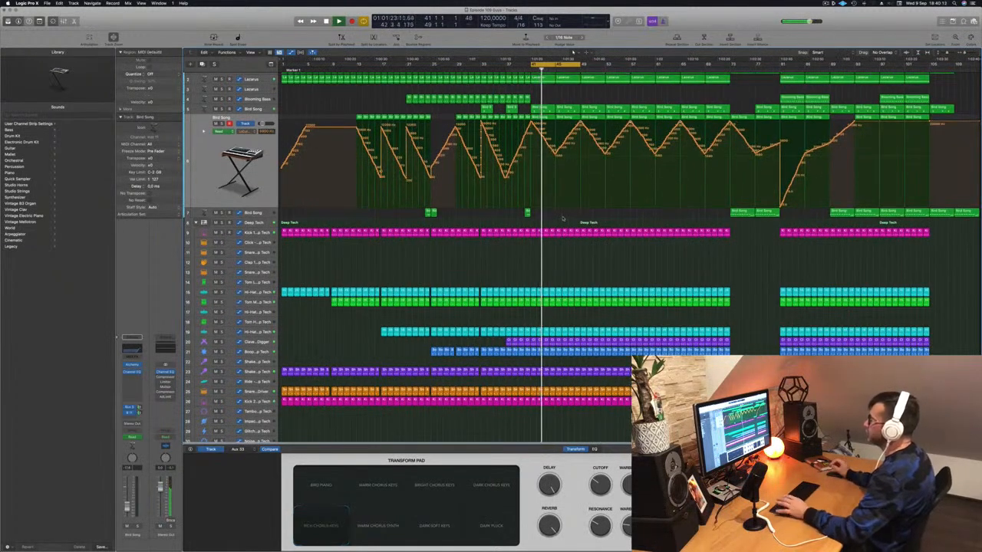
mouse_move(659, 549)
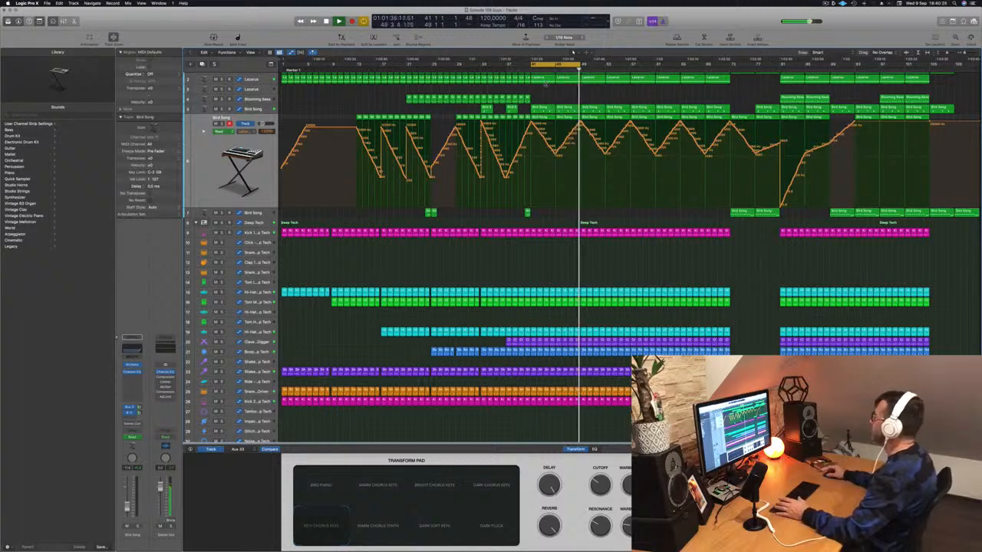
scroll(557, 88, up, 1)
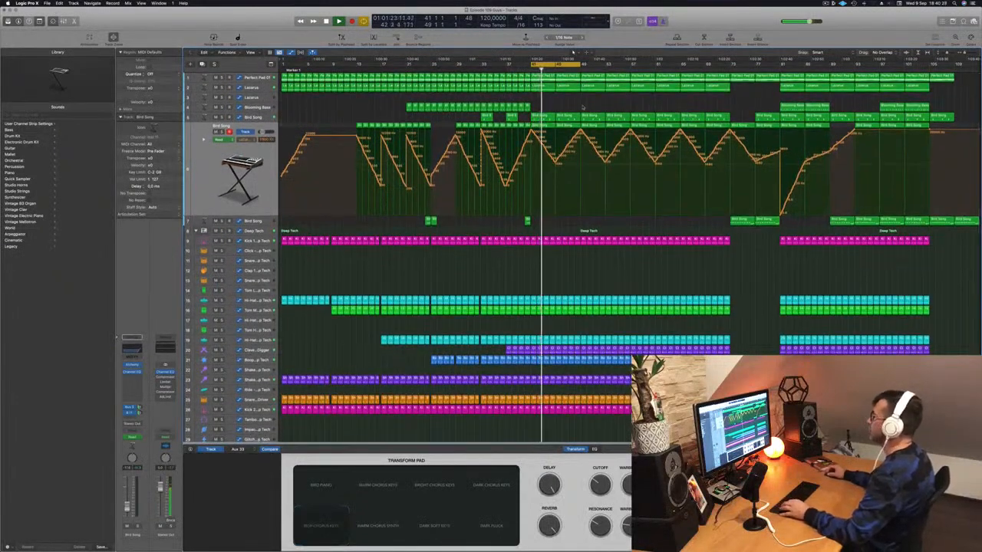
Select the empty second Lazarus track, open Musical Typing and try out melody notes over the loop.
click(256, 98)
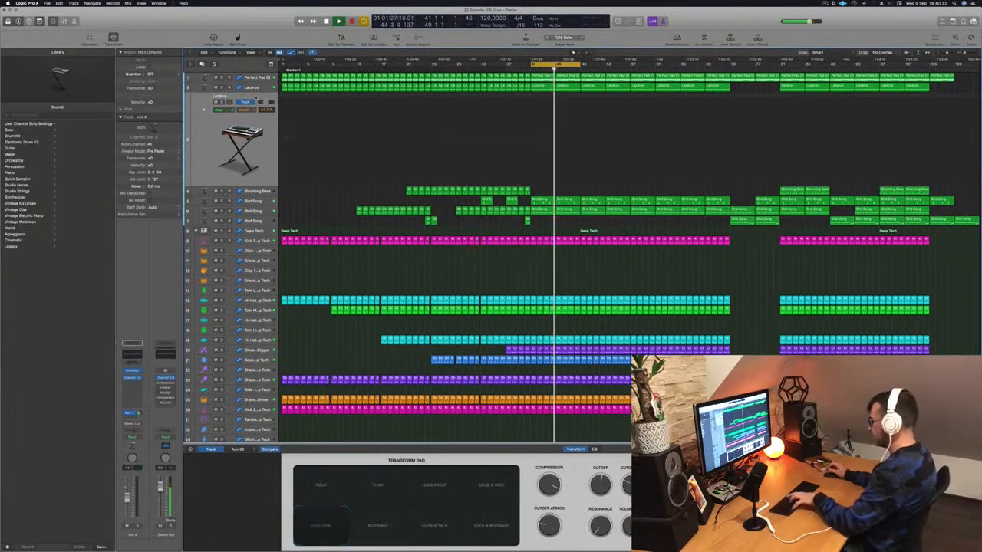
key(super+k)
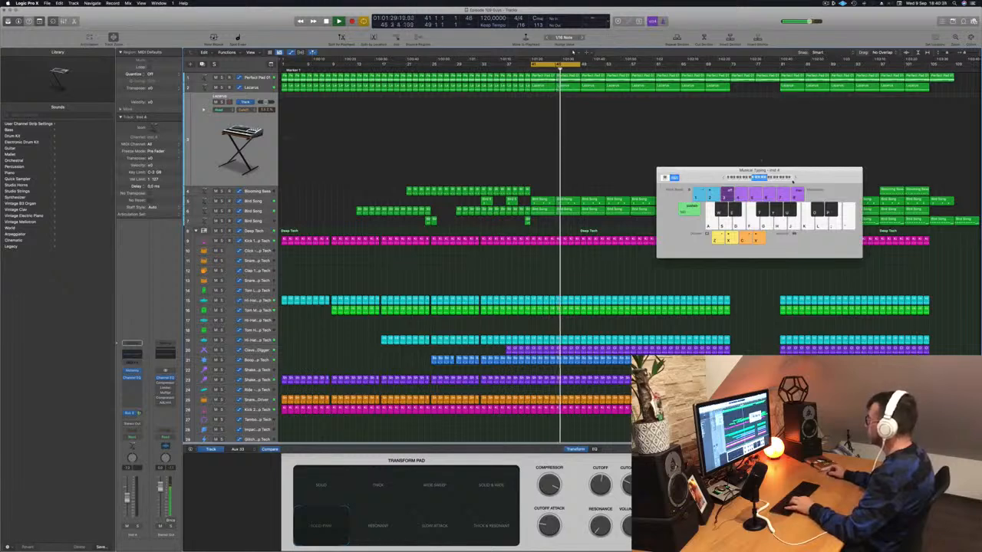
key(f)
key(d)
key(a)
key(d)
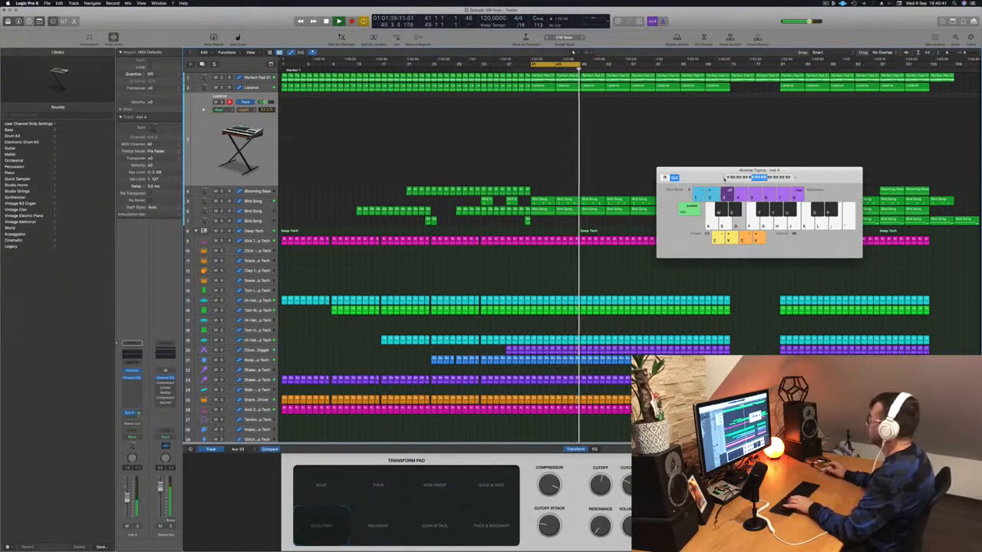
key(f)
key(g)
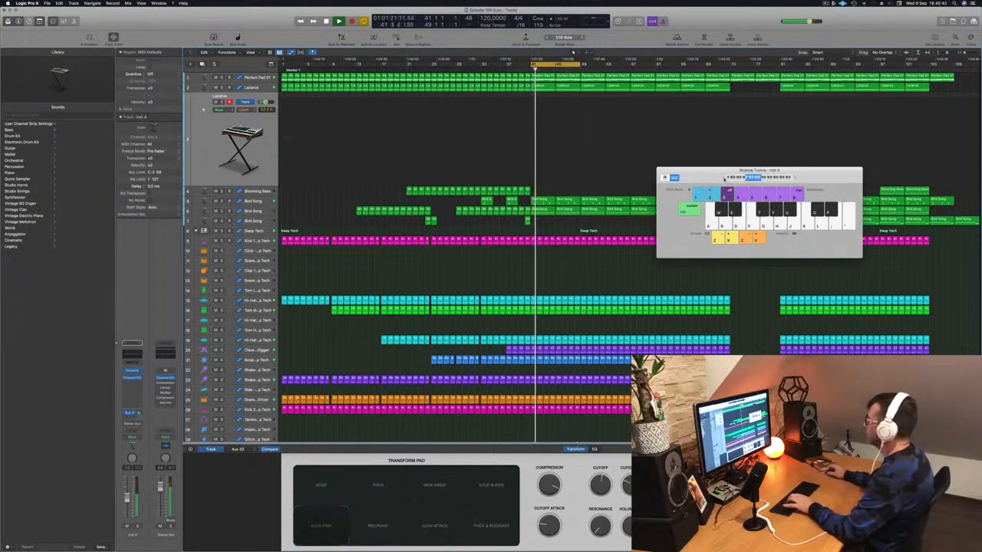
key(g)
key(g)
key(f)
key(g)
key(k)
key(j)
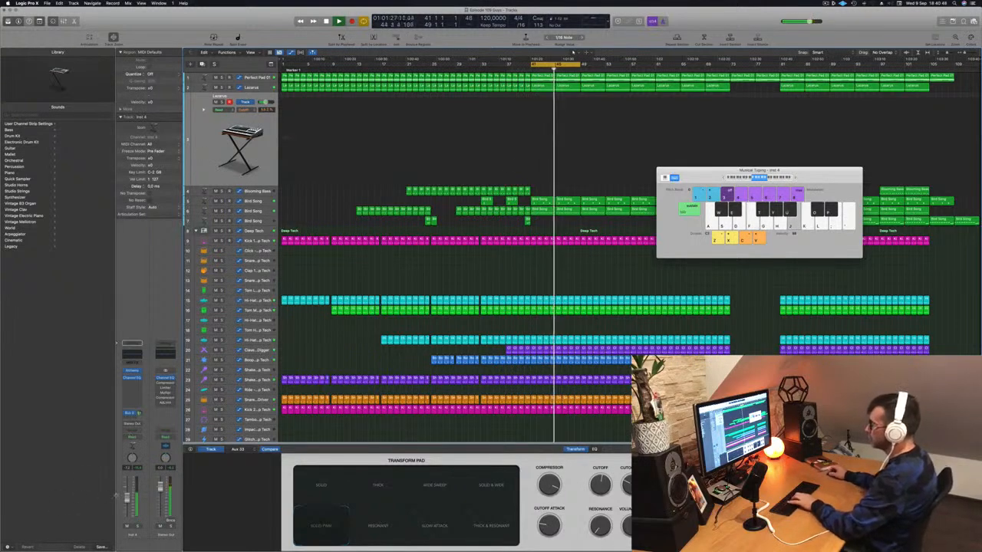
Lower the Lazarus track's volume slightly and adjust its bus send while playing melody notes.
drag(127, 497, 127, 501)
key(h)
key(j)
drag(139, 413, 141, 414)
key(h)
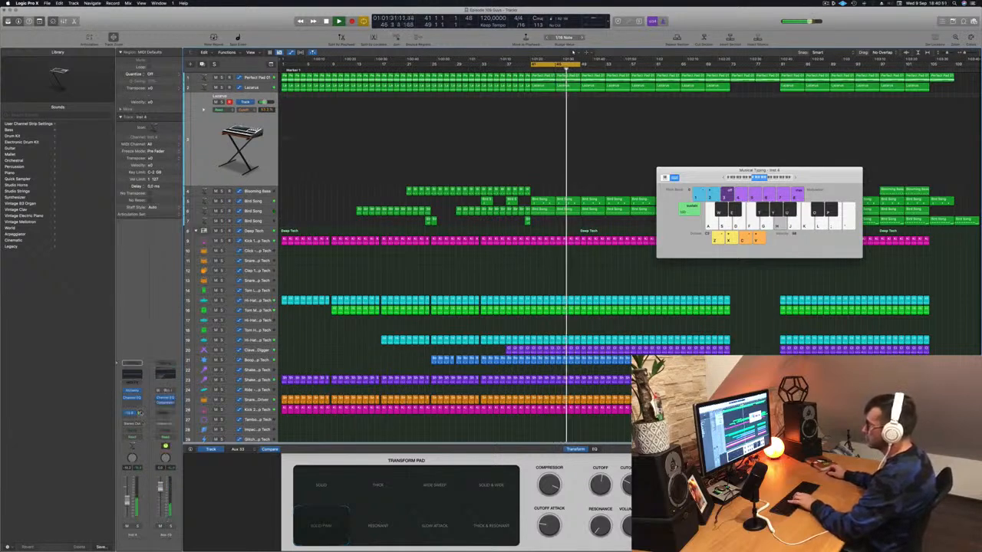
key(j)
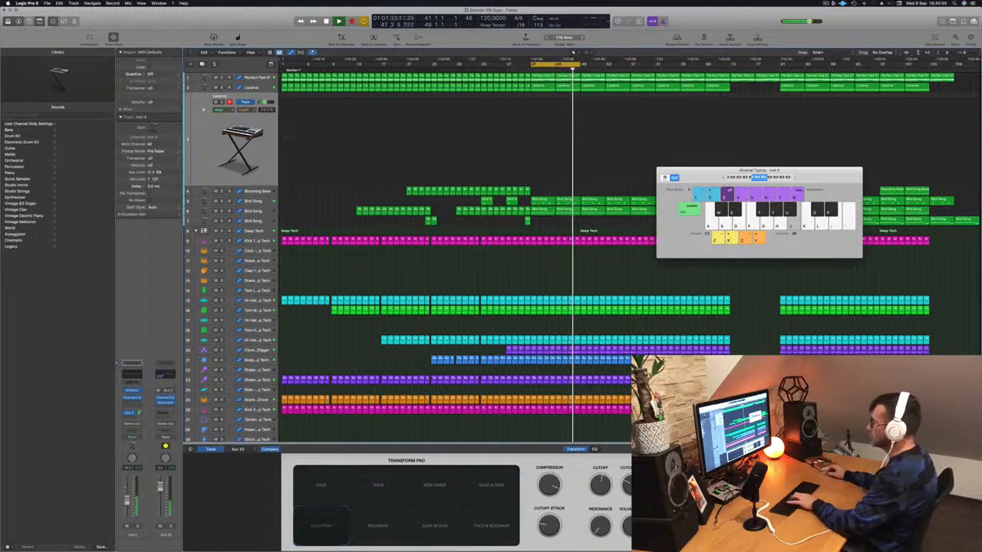
key(k)
key(h)
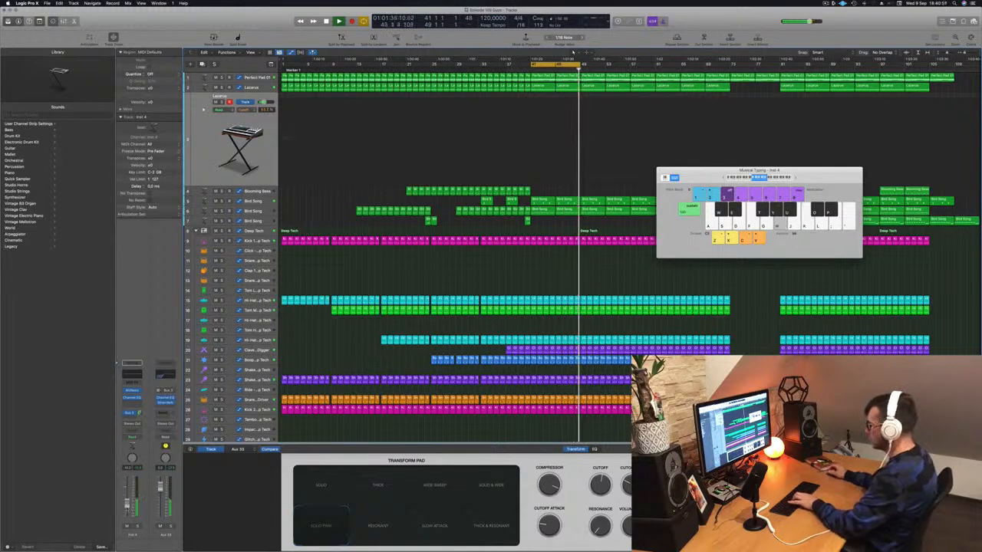
Raise the Musical Typing range one octave and try a higher melody over the loop.
key(apostrophe)
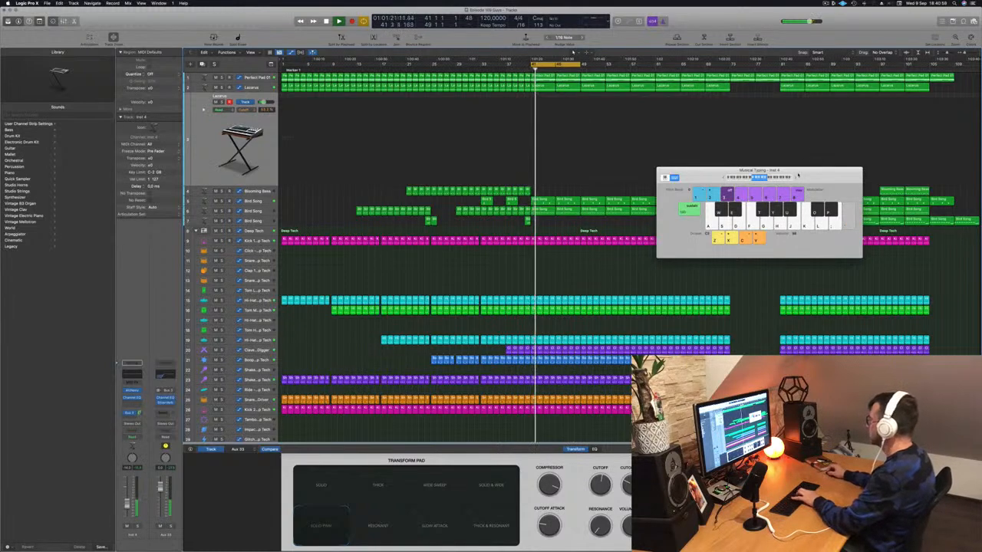
key(semicolon)
key(l)
click(795, 179)
key(semicolon)
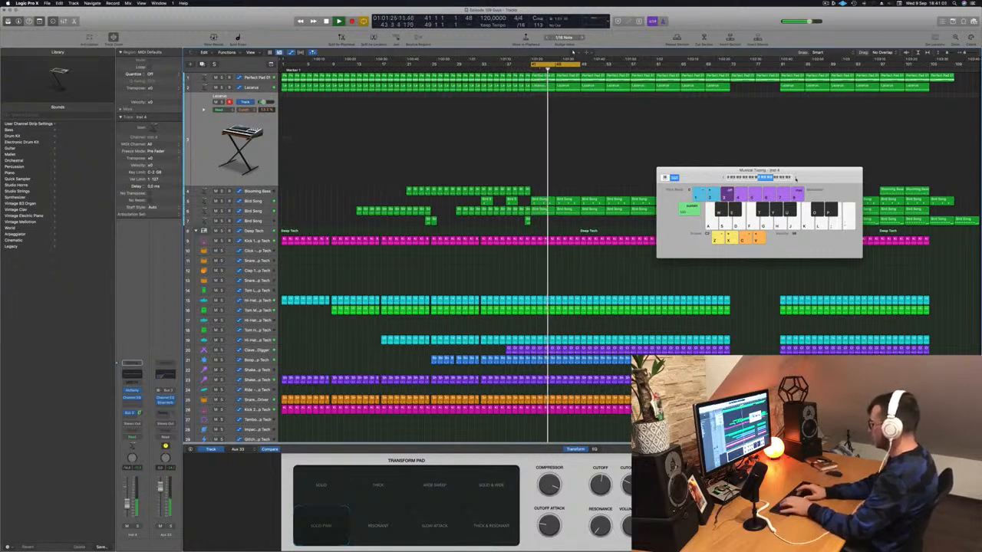
key(l)
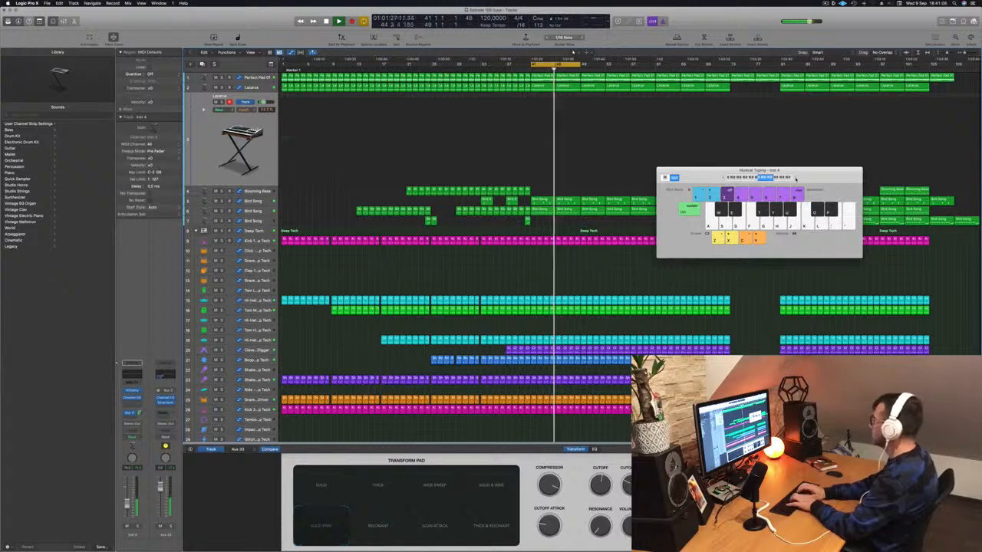
key(apostrophe)
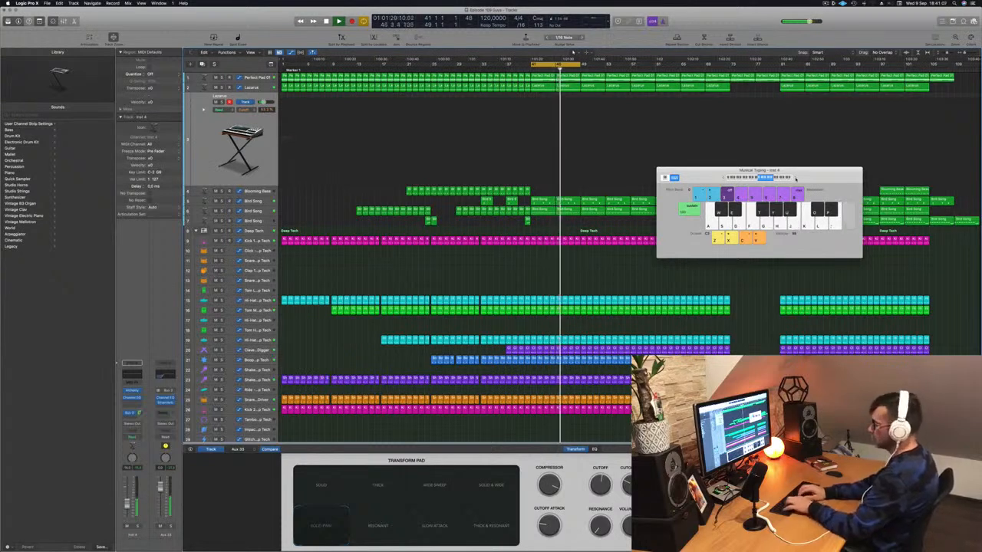
key(apostrophe)
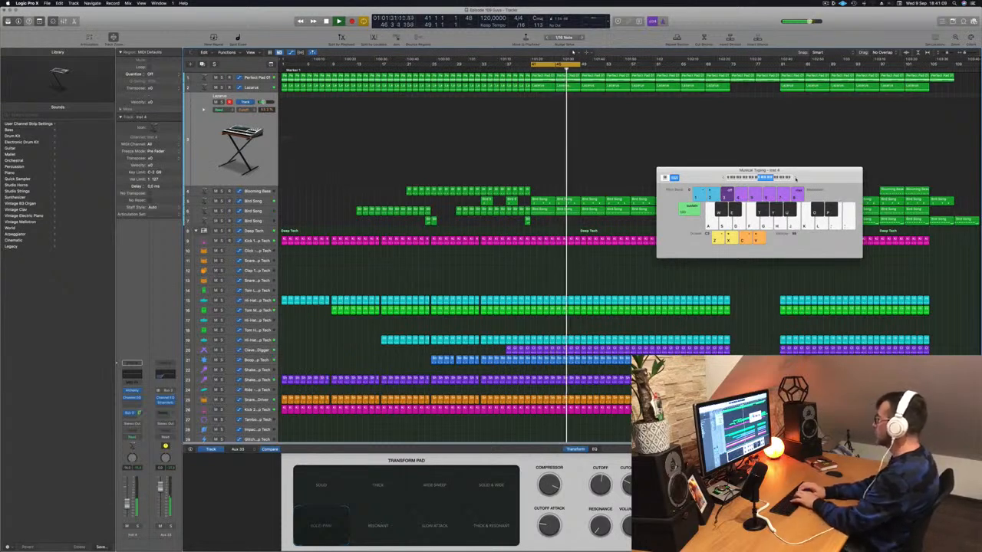
key(semicolon)
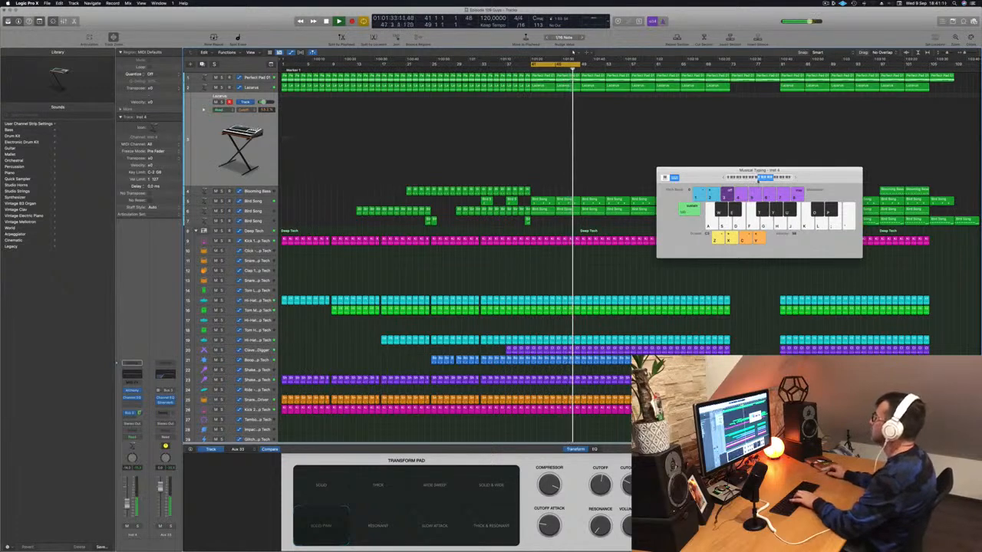
key(l)
key(k)
key(l)
Shift the Musical Typing range further up and try short melody patterns in the higher register.
click(775, 179)
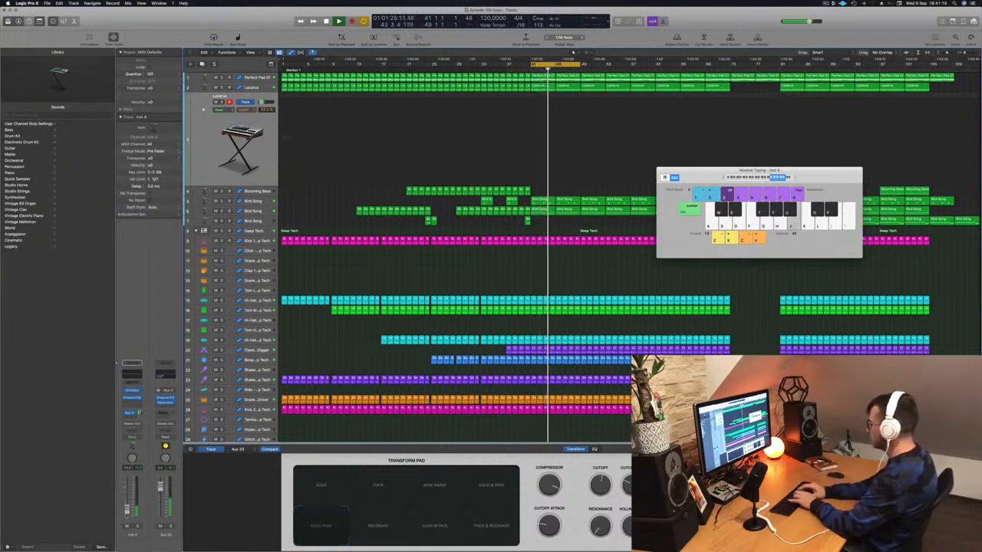
key(apostrophe)
key(semicolon)
key(k)
key(d)
key(g)
key(h)
key(j)
key(g)
key(h)
key(d)
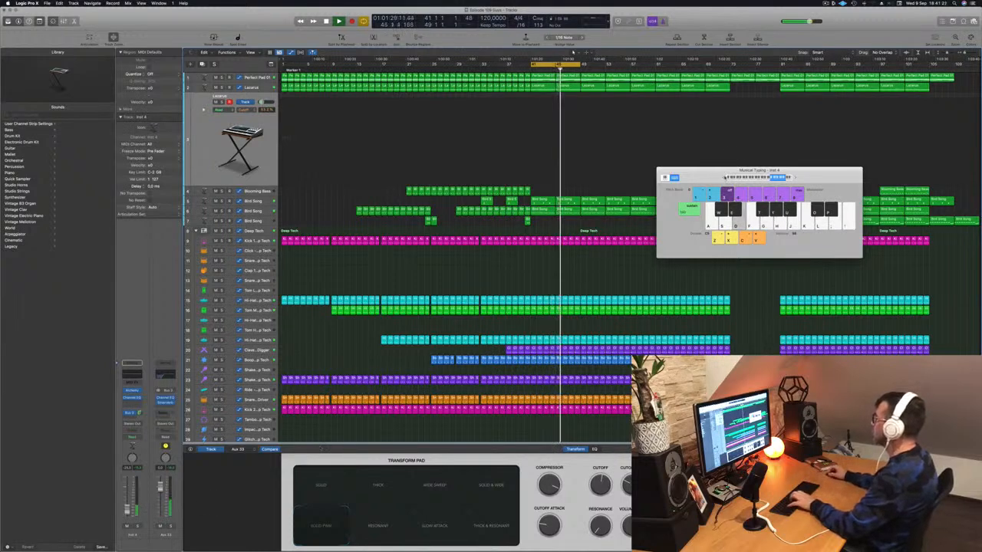
Lower the Musical Typing range by one octave and try alternating melody notes against the loop.
click(725, 177)
key(g)
key(h)
key(j)
key(g)
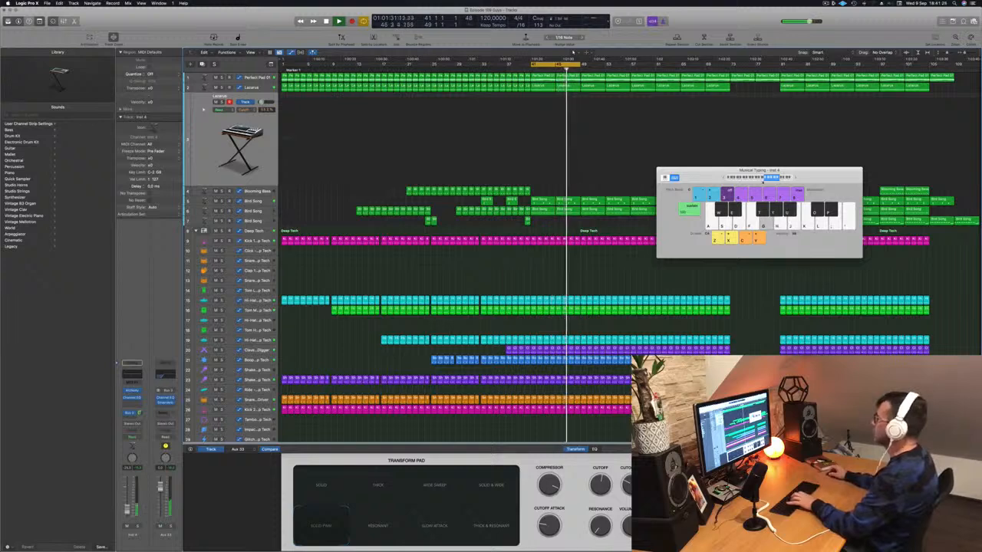
key(j)
key(g)
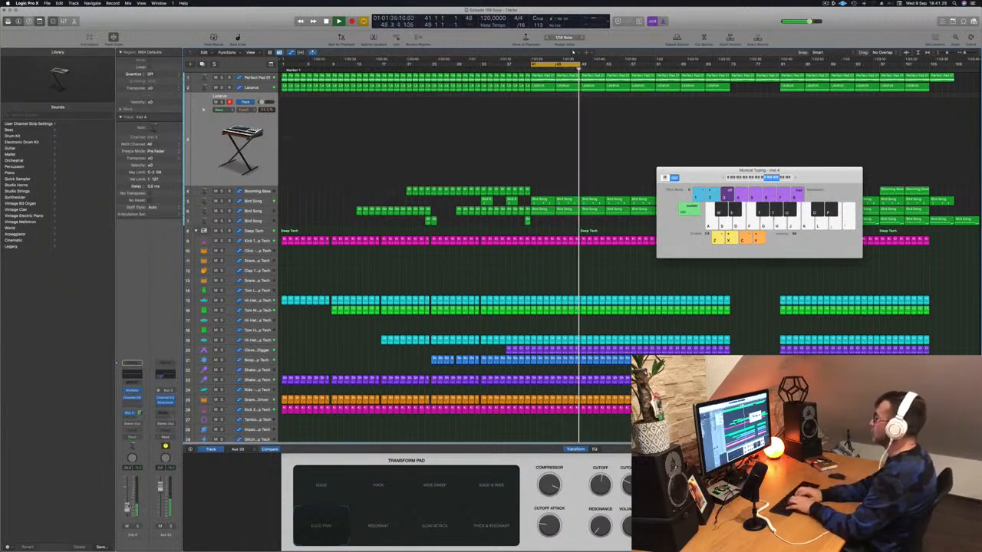
key(j)
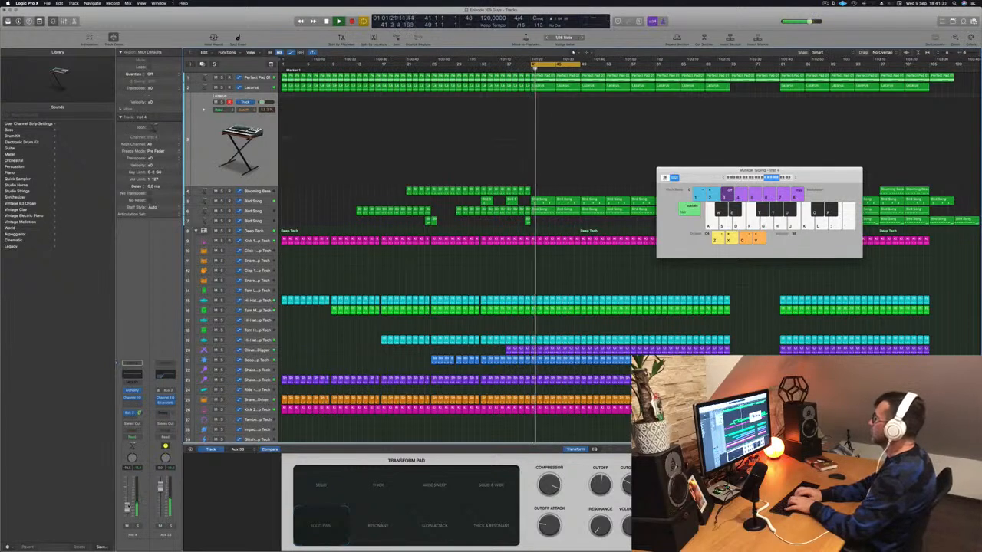
key(g)
key(j)
key(g)
key(k)
key(f)
key(l)
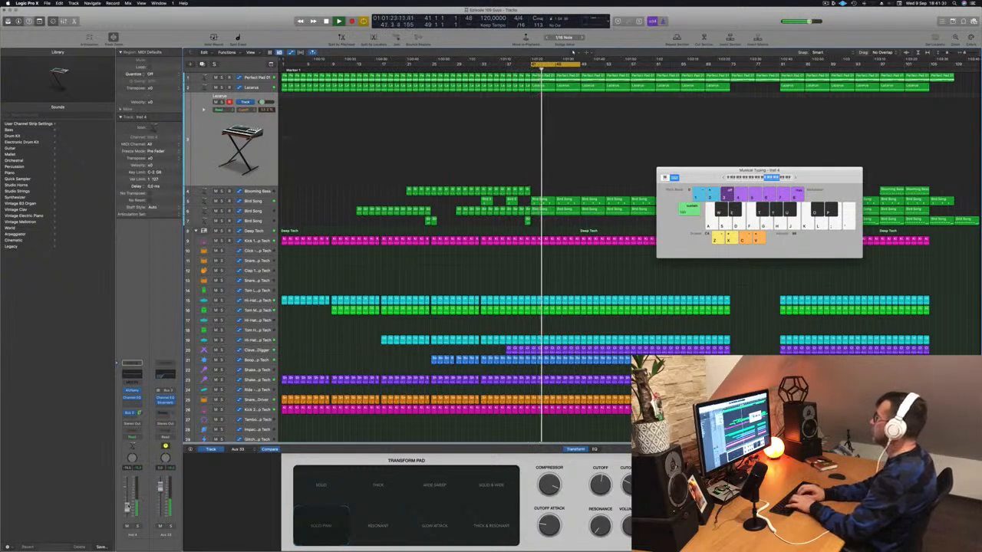
Play another melody pattern on the Lazarus track and extend the cycle range to cover bars 41 to 57.
key(j)
key(d)
key(g)
key(h)
key(d)
key(g)
drag(580, 65, 629, 68)
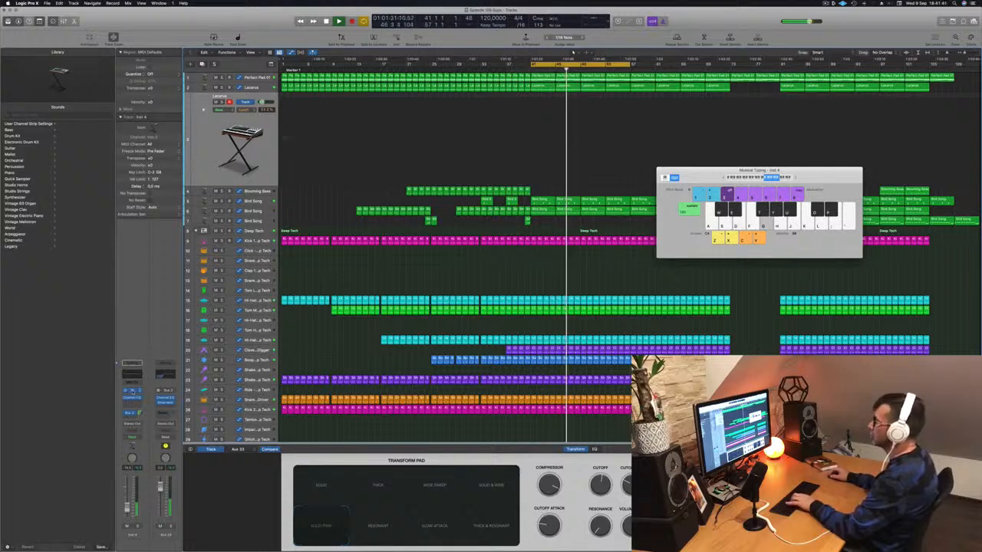
Open the Lazarus track's Alchemy instrument, try several transform pad snapshots and choose Wide Sweep.
click(133, 391)
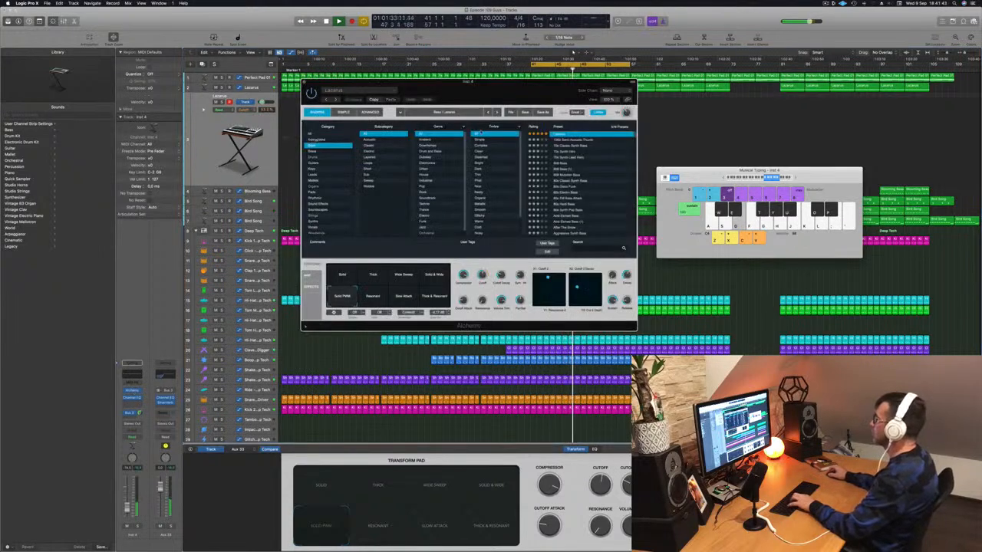
drag(500, 87, 666, 120)
click(543, 328)
click(572, 322)
click(512, 307)
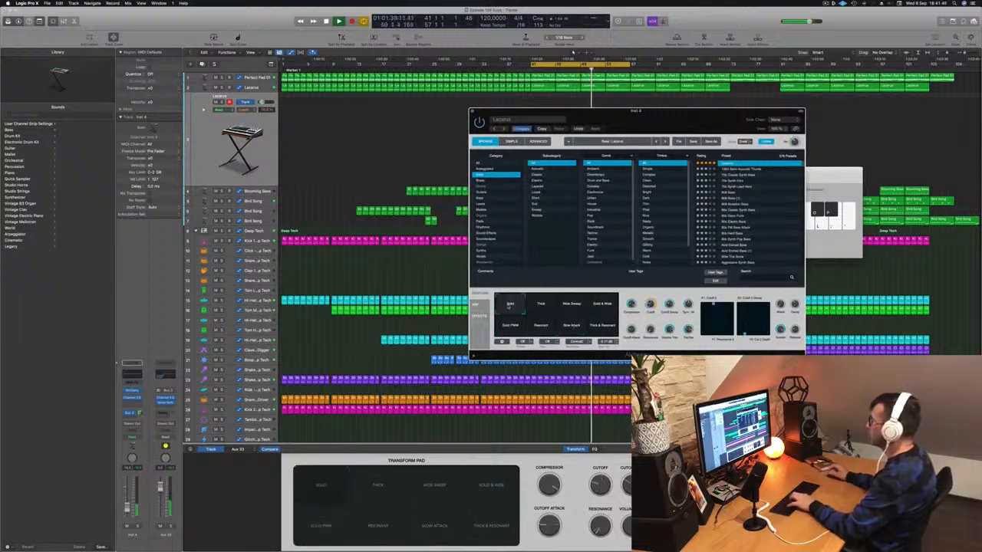
click(541, 307)
click(573, 306)
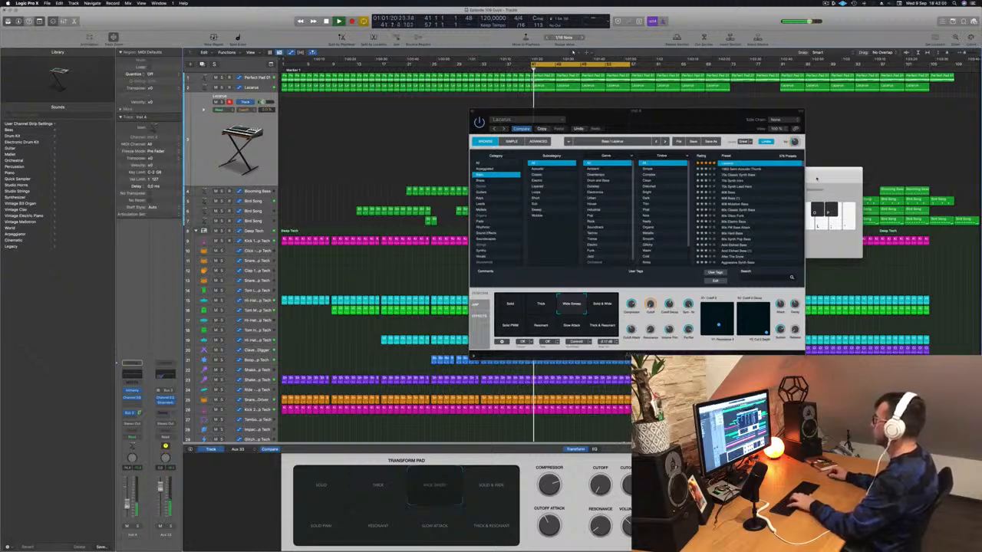
Bring Musical Typing in front of the Alchemy window and try the melody pattern with the Wide Sweep sound.
drag(816, 178, 823, 179)
key(d)
key(g)
key(h)
key(d)
key(g)
key(j)
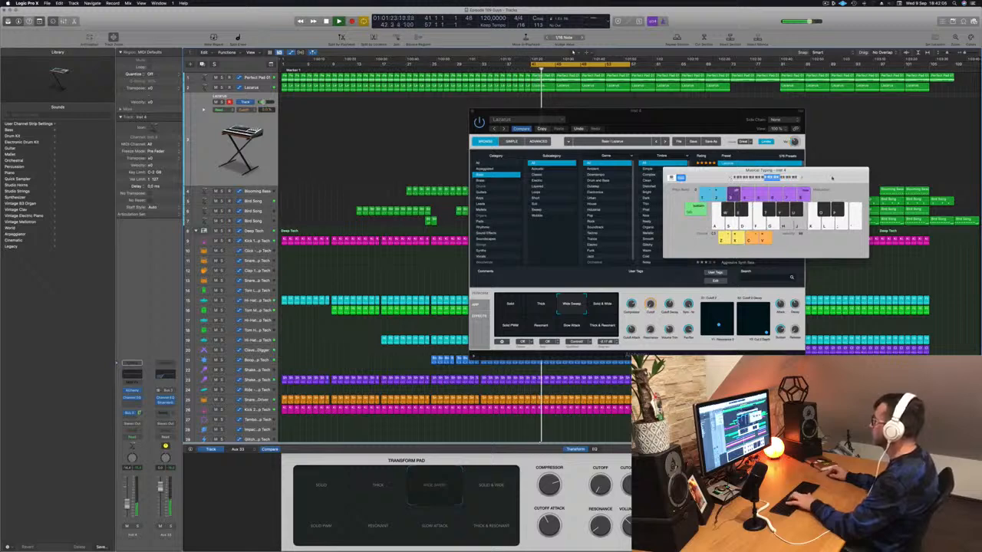
Try out notes with the Lazarus bass sound on the empty third track while bars 41 to 57 loop.
key(d)
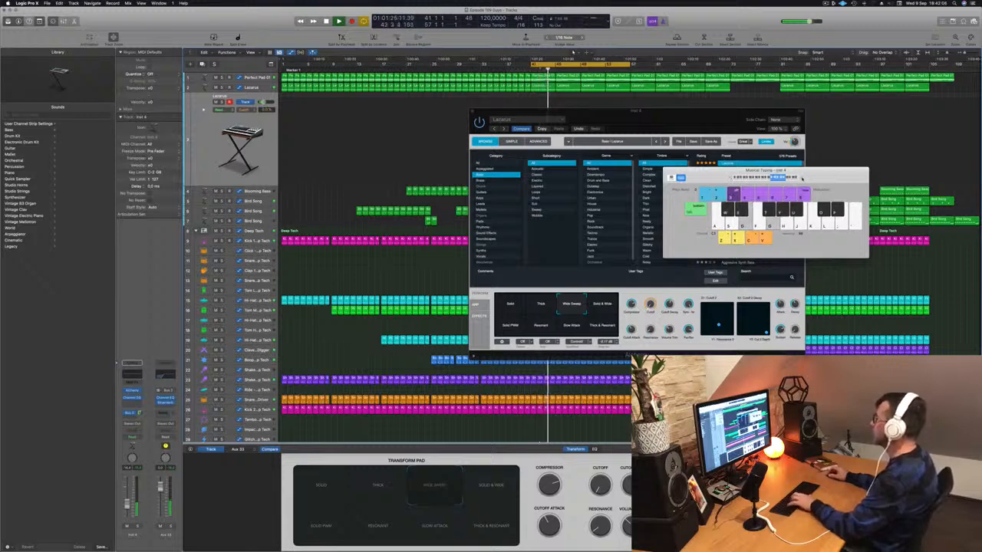
key(g)
key(h)
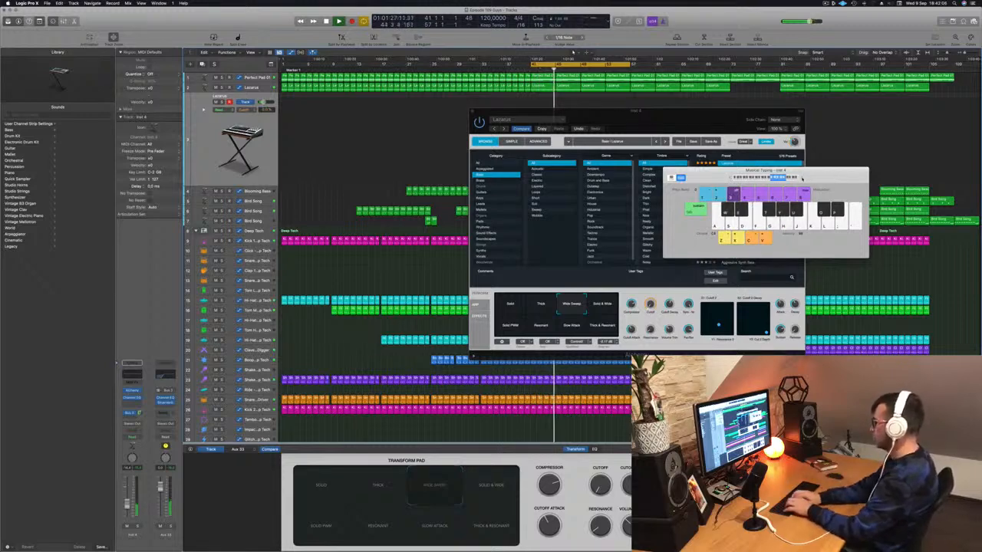
key(g)
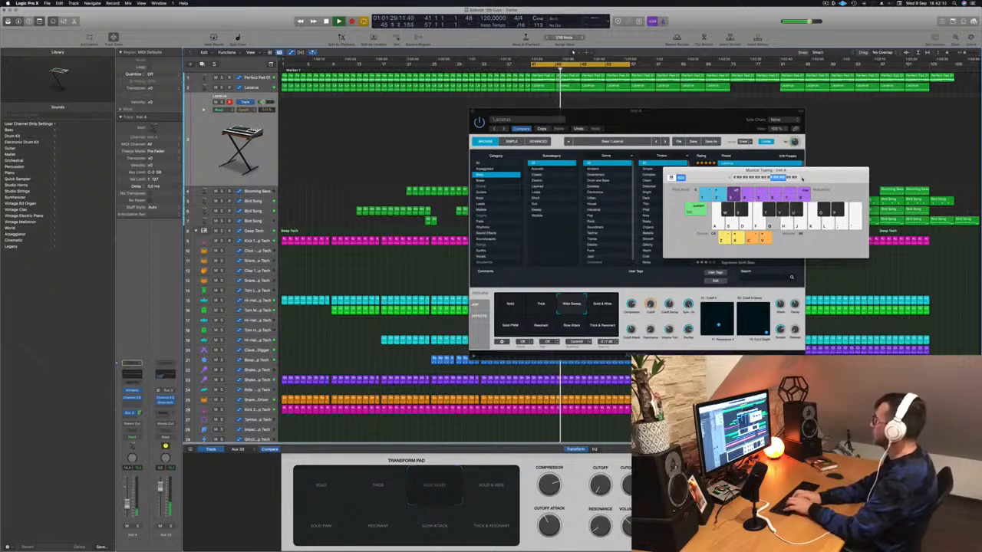
key(j)
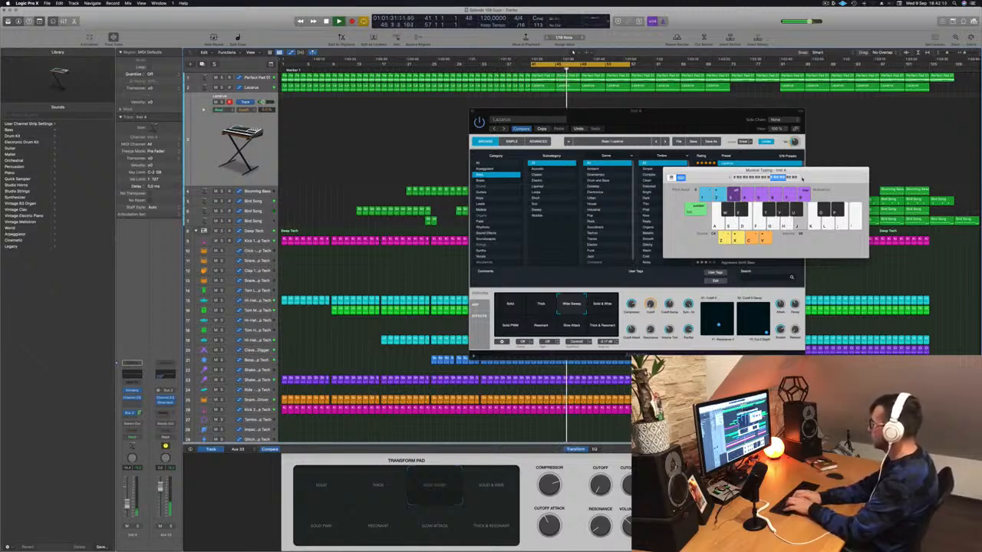
key(h)
key(d)
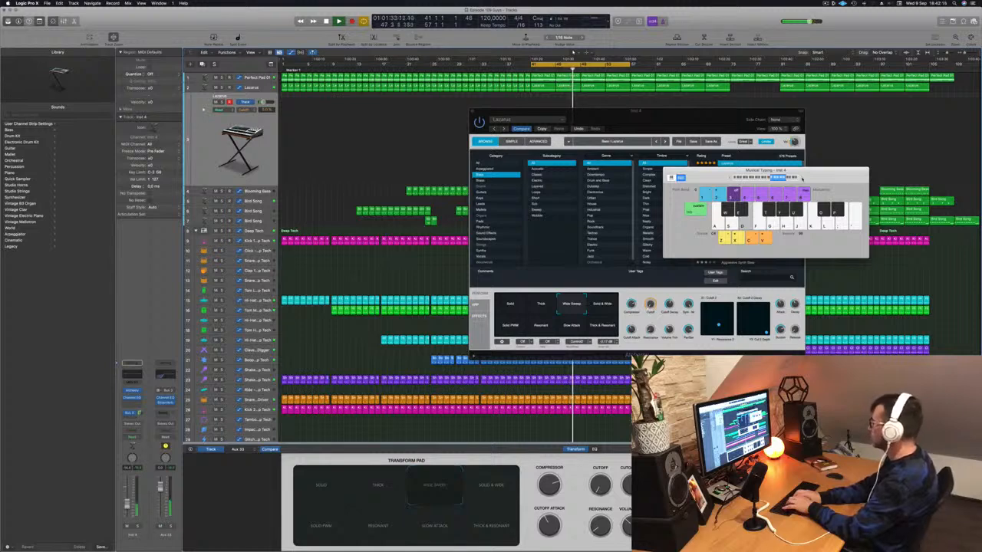
key(g)
key(f)
key(j)
key(s)
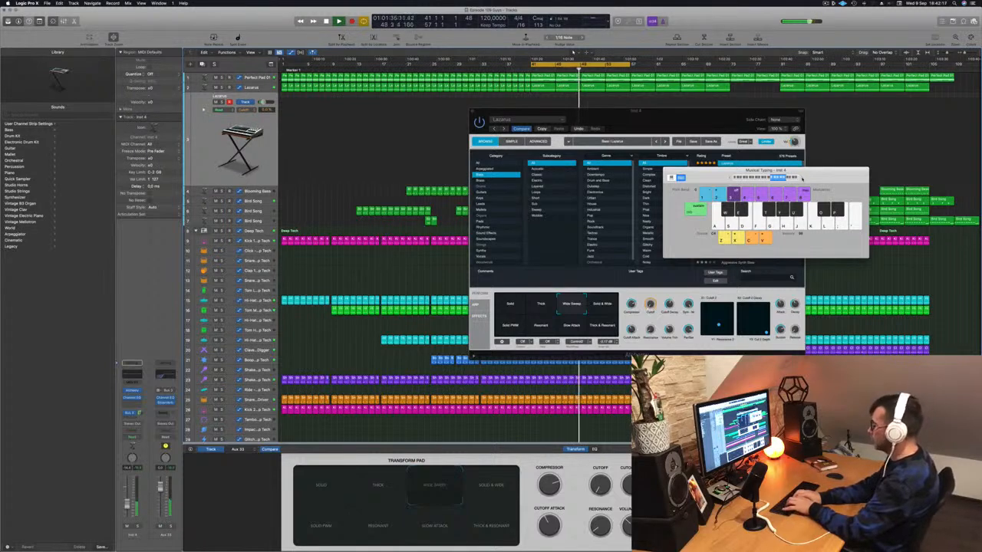
Record a played take on the empty Lazarus track over the looping bars 41 to 57.
key(r)
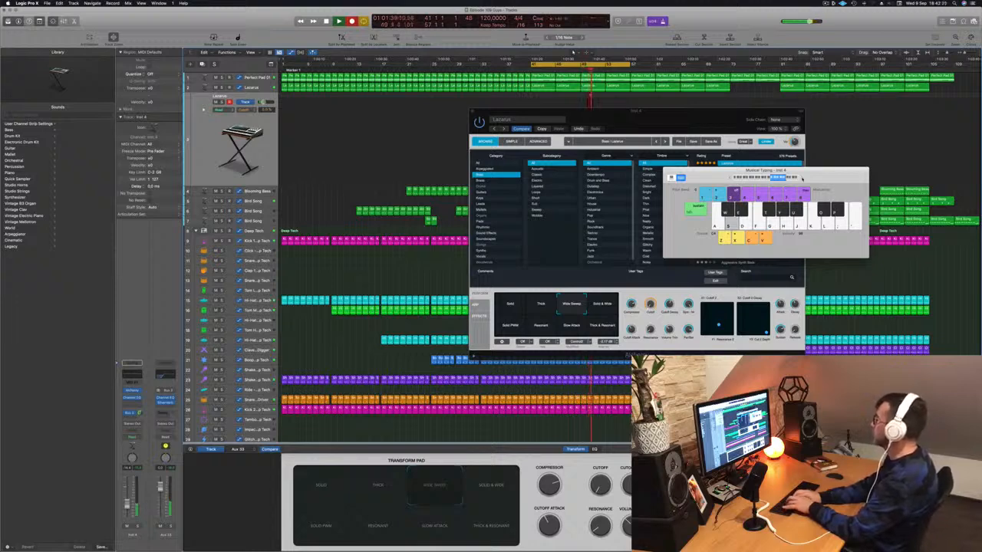
key(d)
key(g)
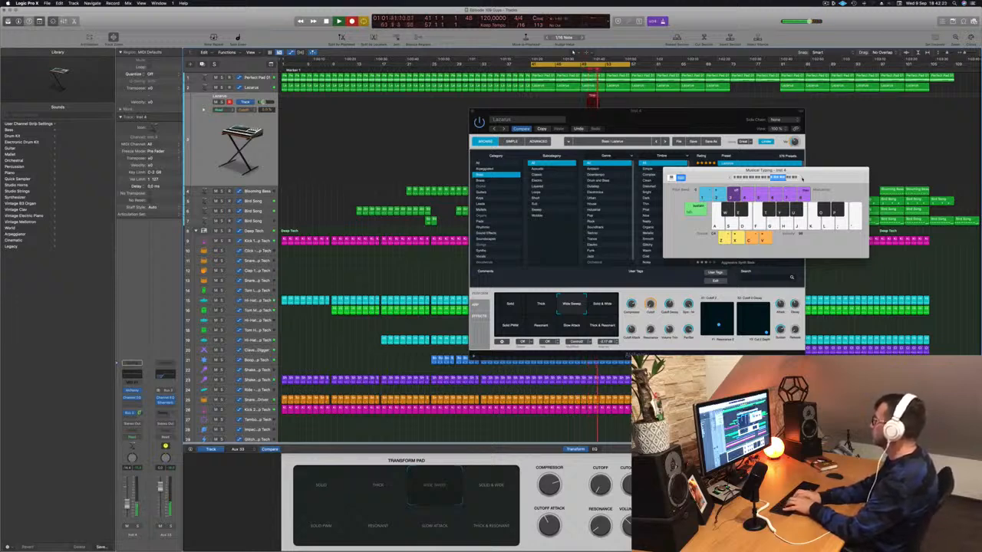
key(h)
key(f)
key(g)
key(f)
key(f)
key(f)
key(s)
key(d)
key(f)
key(s)
key(d)
key(f)
key(h)
key(g)
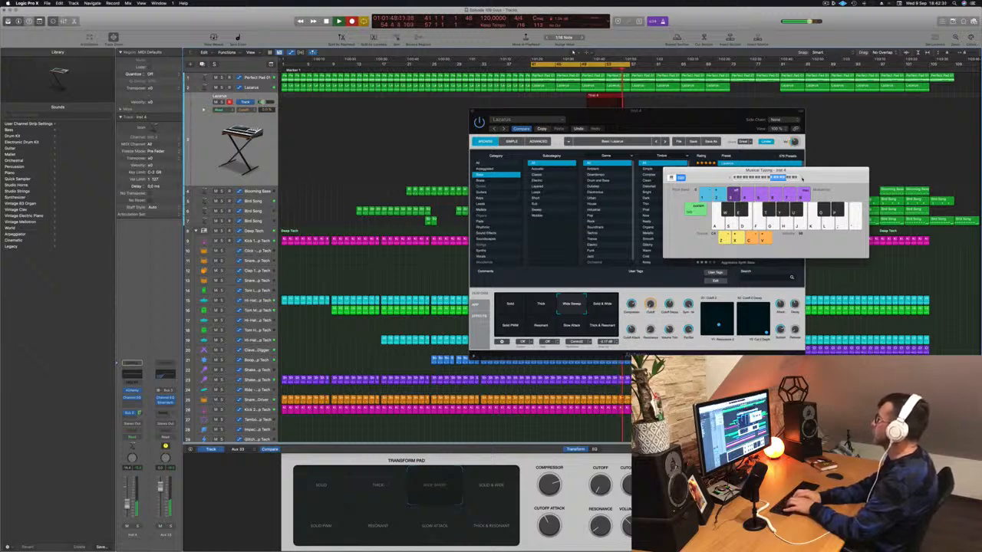
key(a)
key(a)
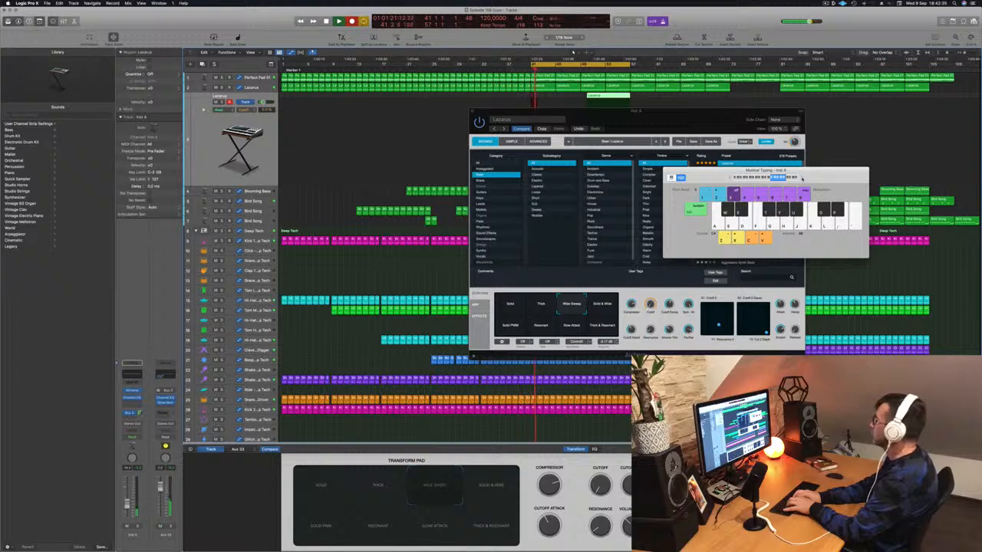
key(f)
key(s)
key(f)
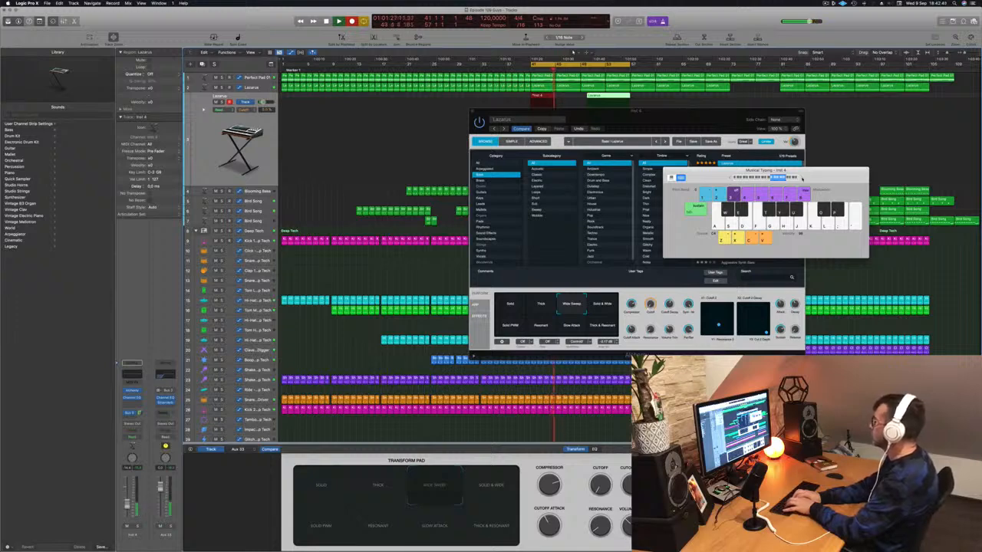
key(g)
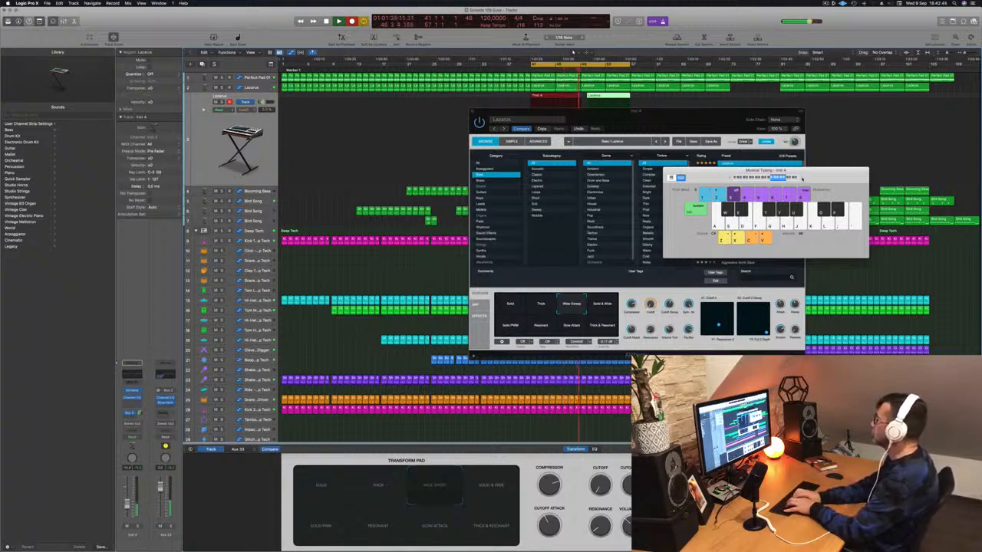
Stop recording, move the Alchemy window clear of the regions, and delete the recorded Lazarus takes.
key(space)
drag(719, 121, 542, 211)
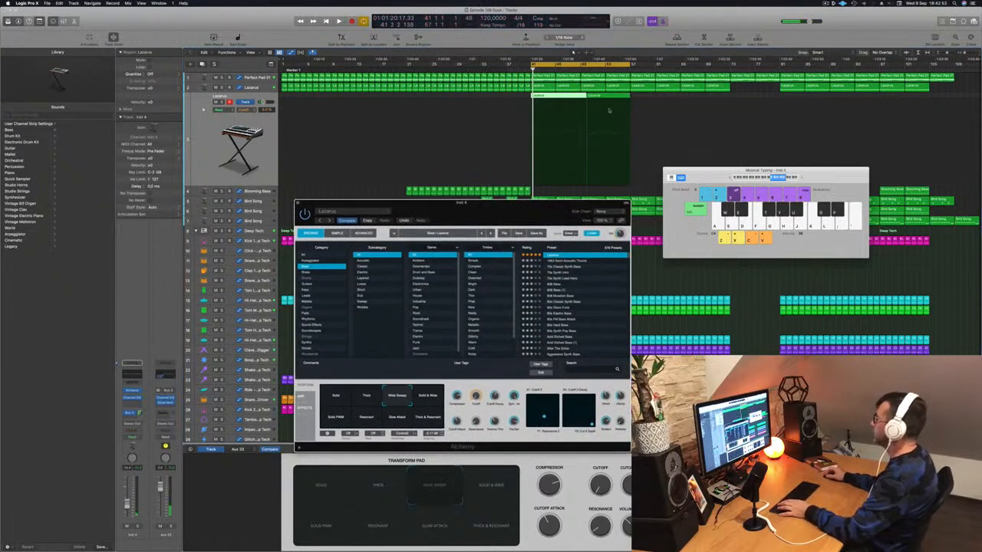
click(559, 97)
key(Delete)
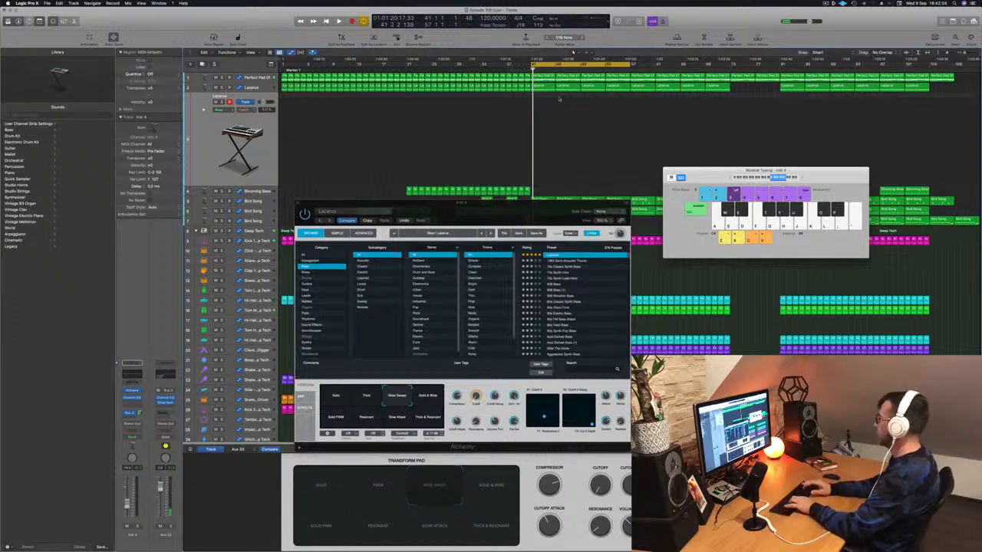
Try the Solid & Wide, Thick & Resonant, Slow Attack, Resonant and Solid PWM transform snapshots in Alchemy.
click(431, 395)
click(428, 417)
click(396, 419)
click(368, 419)
click(334, 418)
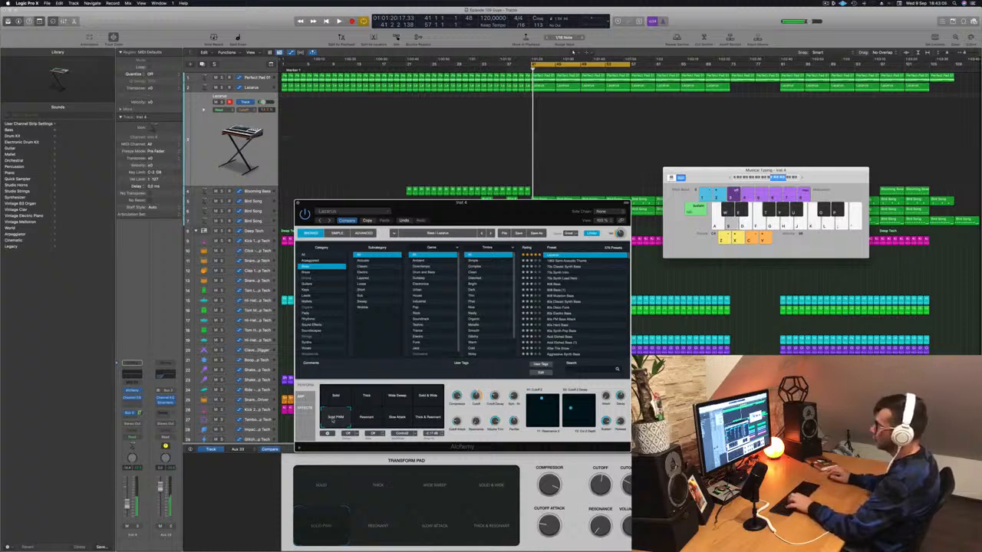
Play back the loop and test the Solid PWM sound with played notes on the third track.
click(139, 405)
key(f)
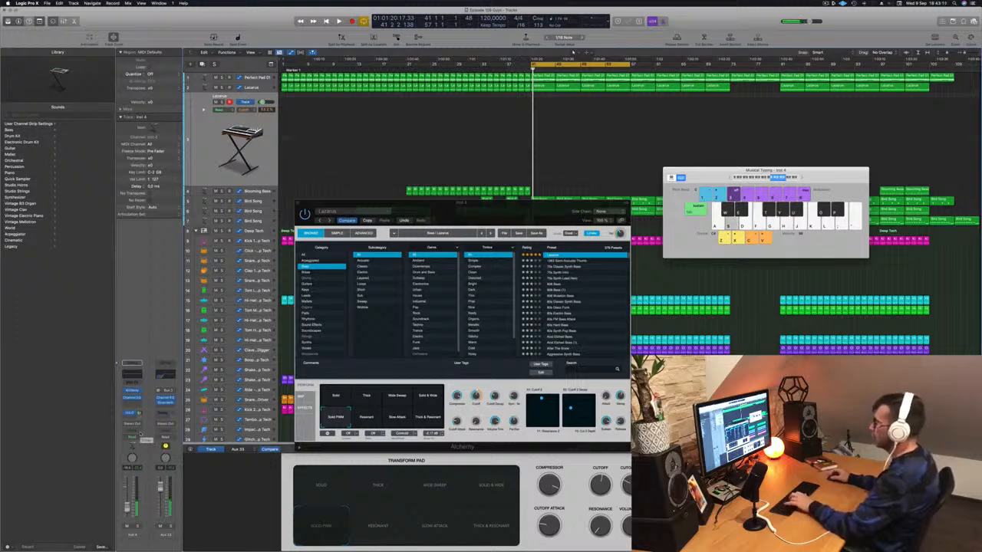
key(space)
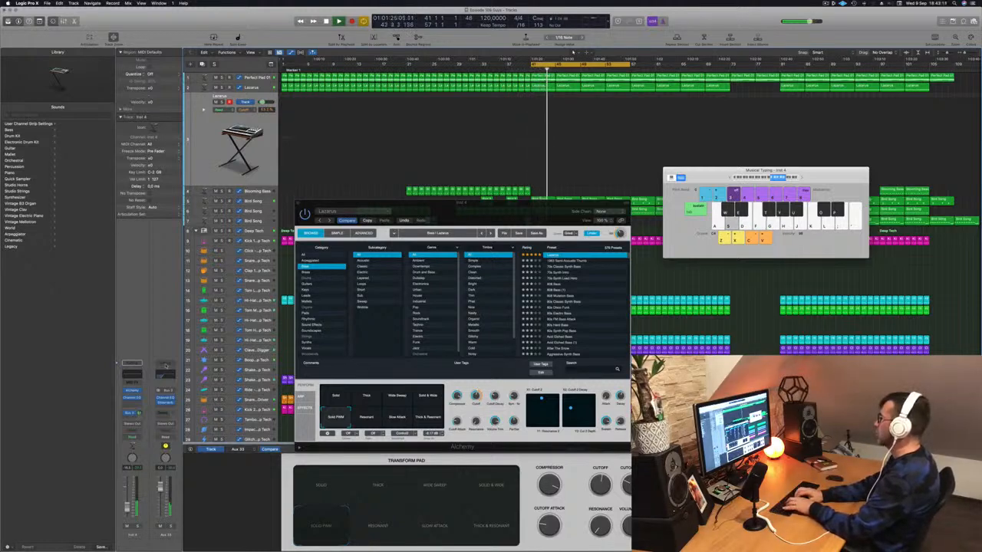
key(f)
key(f)
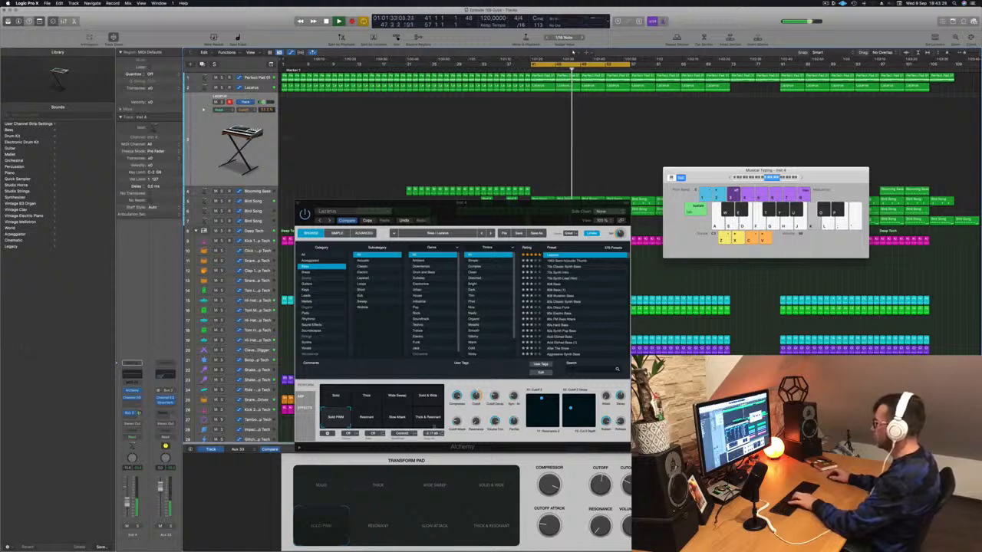
key(h)
key(f)
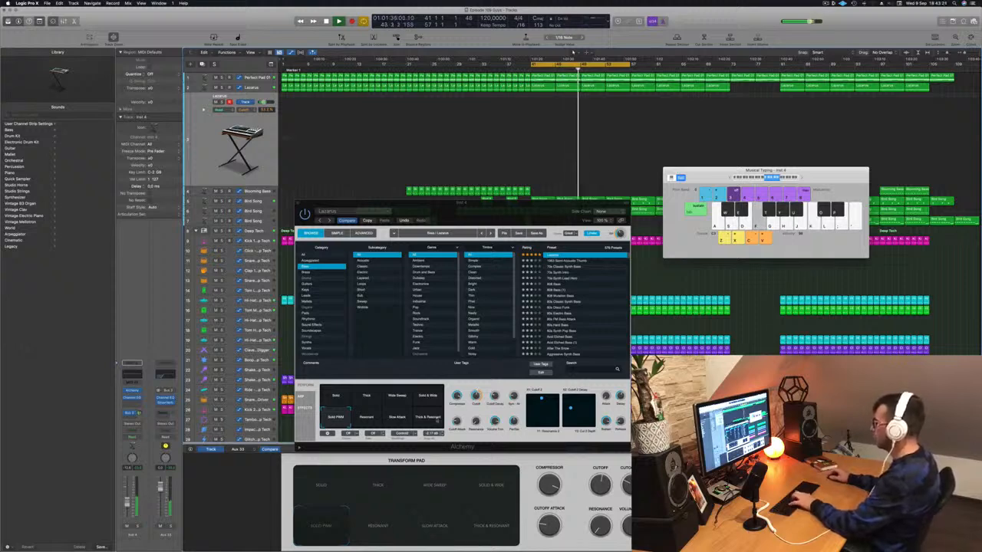
key(j)
Try a small Cutoff Attack adjustment in Alchemy while playing test notes over the loop.
drag(456, 421, 456, 420)
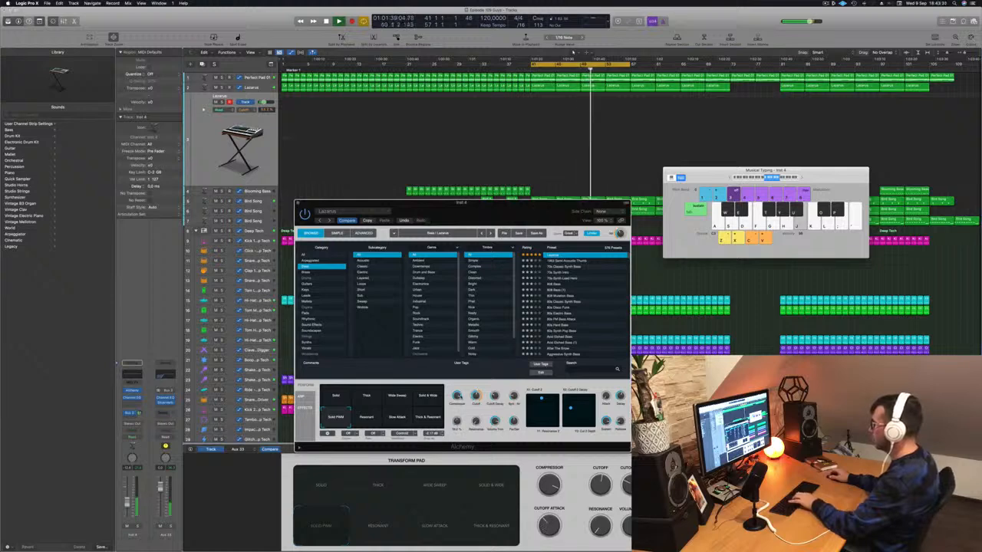
key(k)
key(f)
key(h)
key(j)
key(k)
key(f)
key(h)
Compare the Thick & Resonant, Slow Attack, Resonant and Solid PWM snapshots with test notes, ending on Solid.
click(427, 419)
key(h)
click(398, 419)
click(367, 420)
click(337, 418)
key(h)
click(339, 399)
key(k)
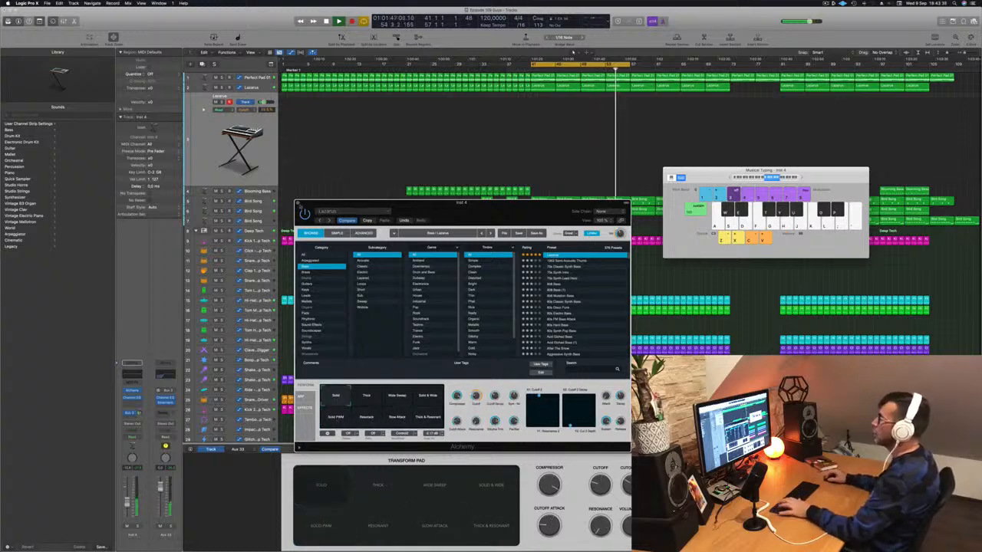
Close the Alchemy and Musical Typing windows and delete the visible automation on the empty Lazarus track.
click(300, 205)
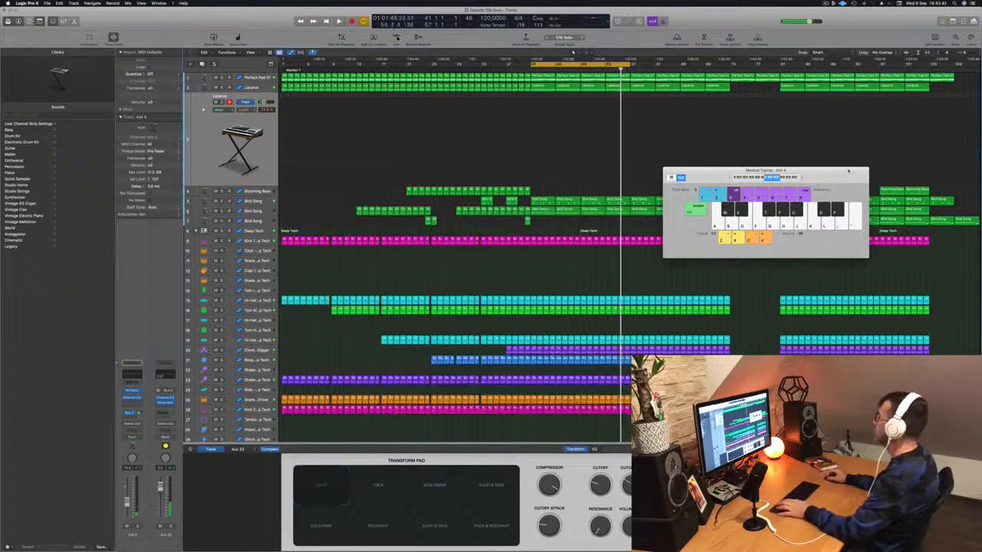
key(super+k)
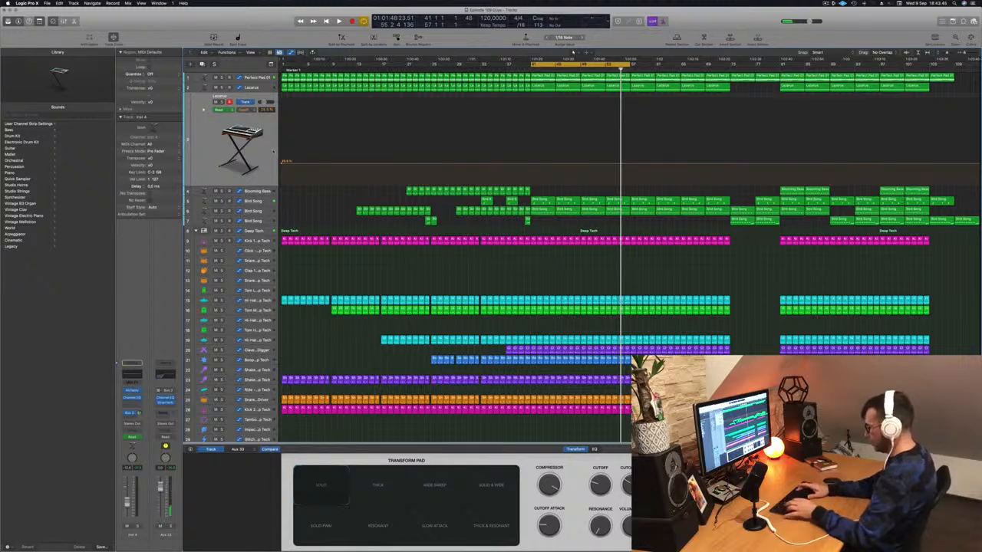
key(ctrl+super+BackSpace)
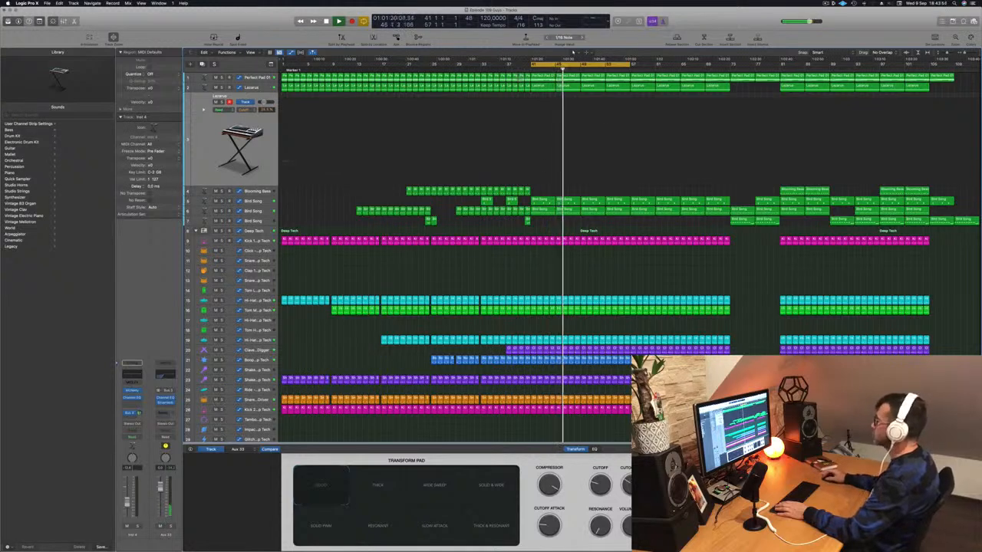
Lower the automation points at bars 45 and 49 on the Lazarus track that holds regions.
scroll(597, 155, down, 2)
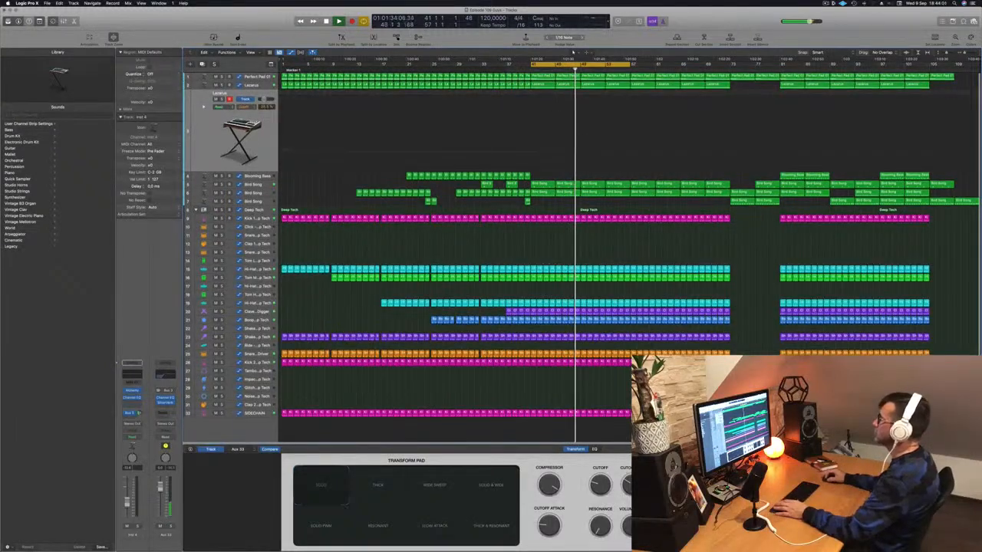
key(Up)
key(Up)
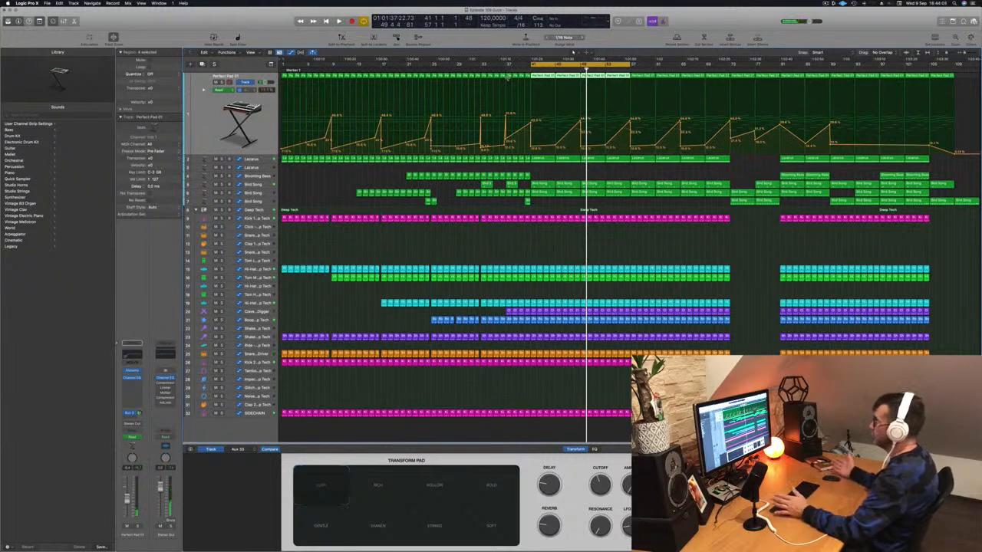
key(Return)
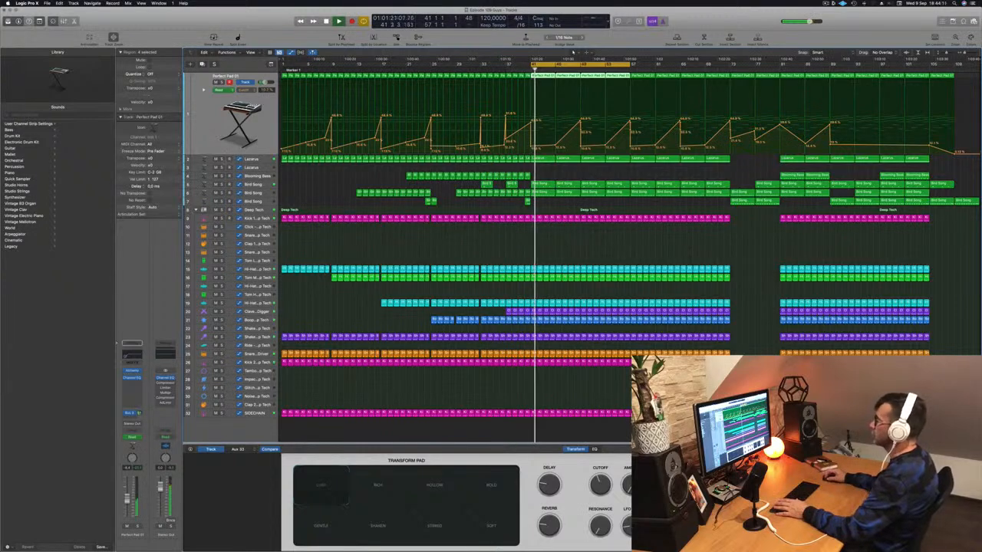
key(Down)
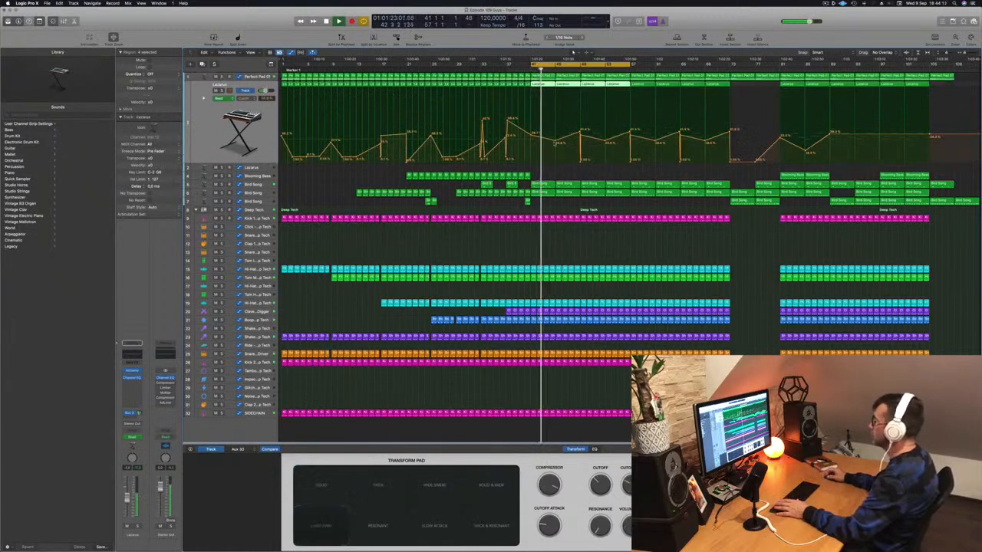
drag(555, 141, 581, 161)
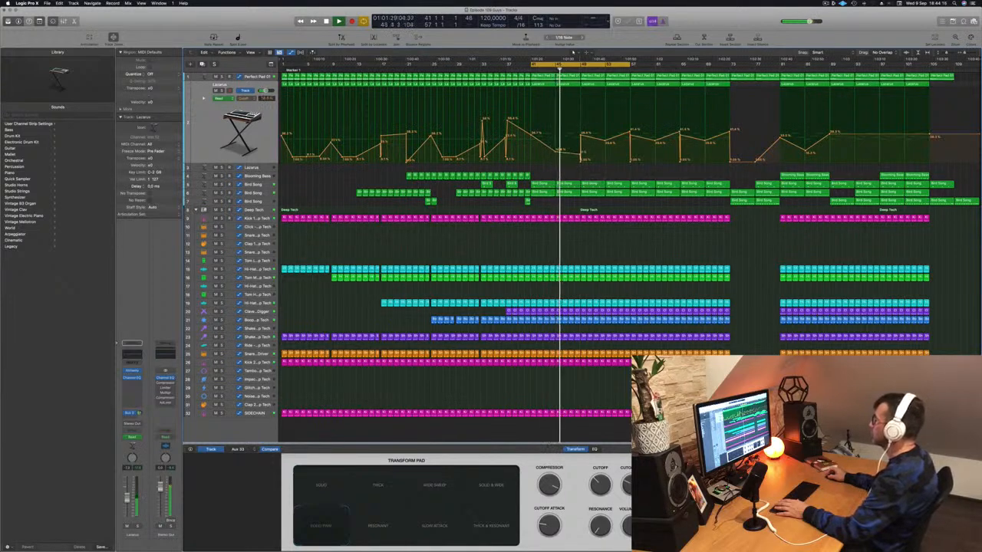
click(580, 161)
drag(580, 157, 580, 155)
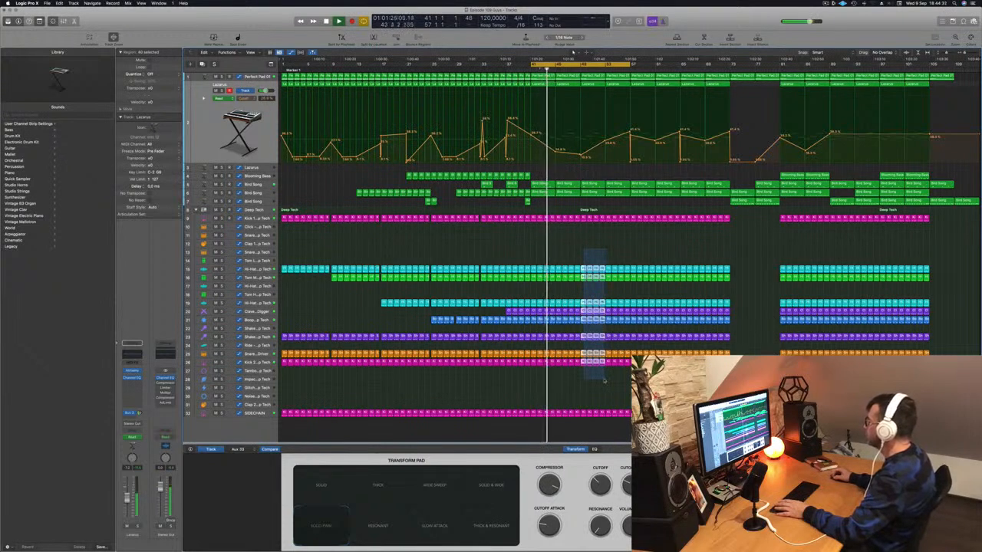
Delete the percussion regions between bars 49 and 57, from the hi-hats down to the second kick track.
drag(616, 380, 627, 377)
key(Delete)
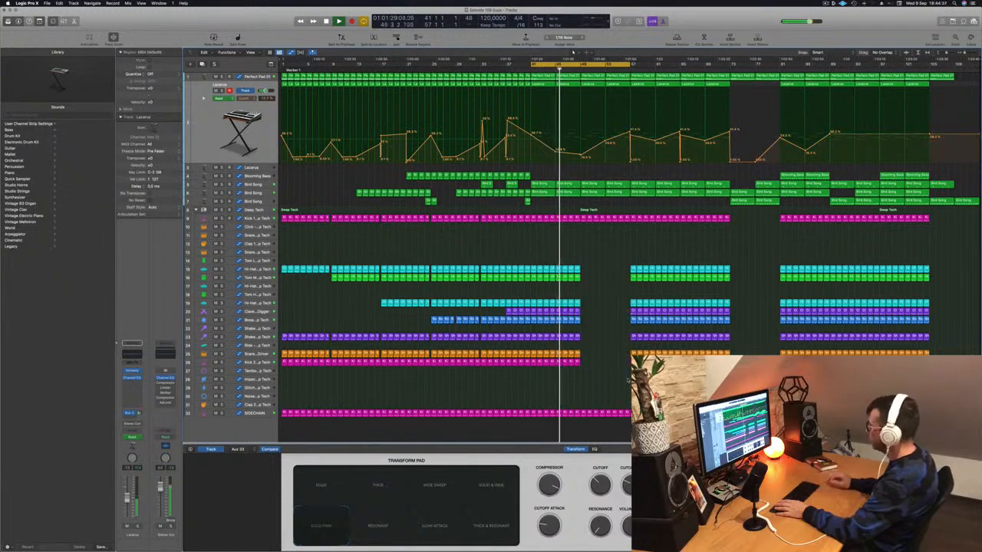
Copy the two Blooming Bass regions starting at bar 81 to bars 49 to 57 on the same track.
scroll(625, 207, up, 5)
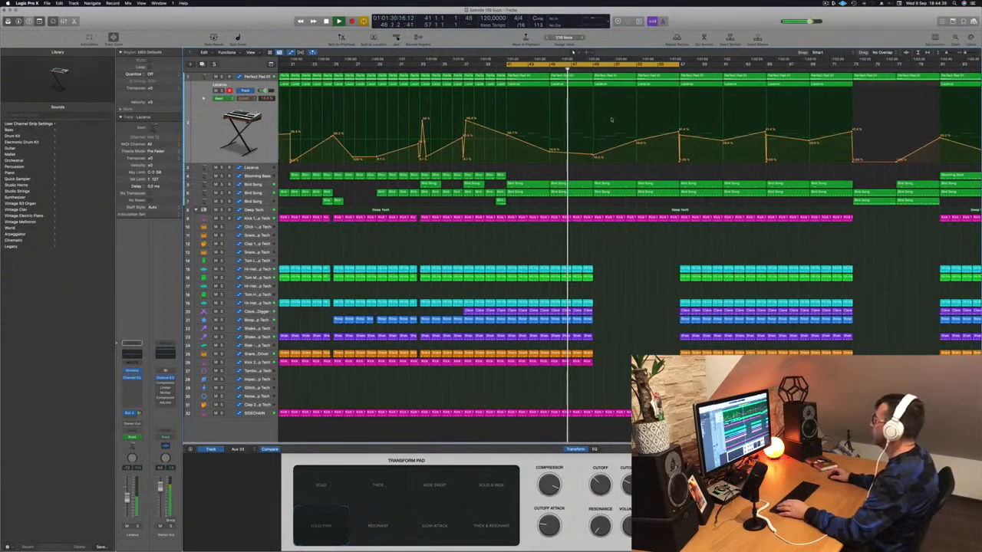
click(248, 77)
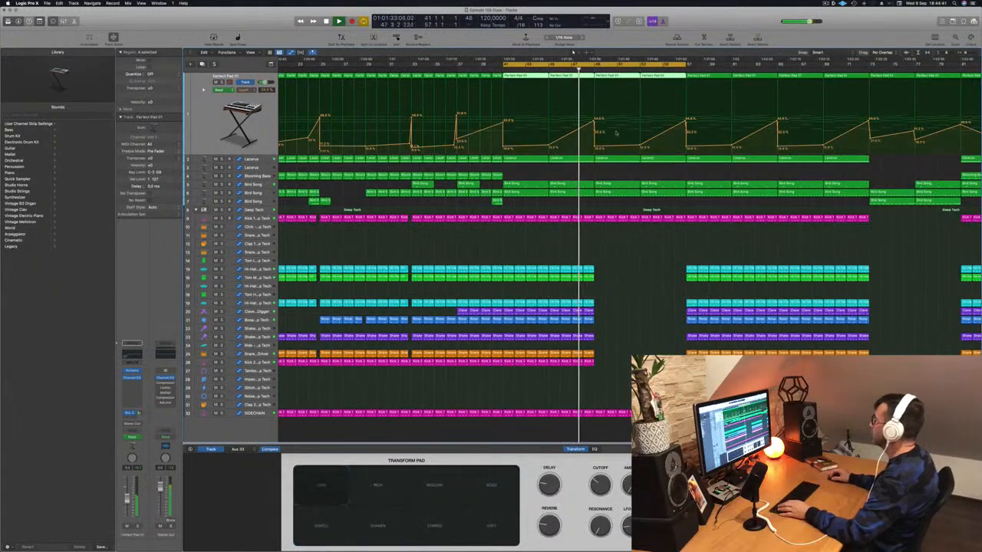
scroll(605, 158, down, 5)
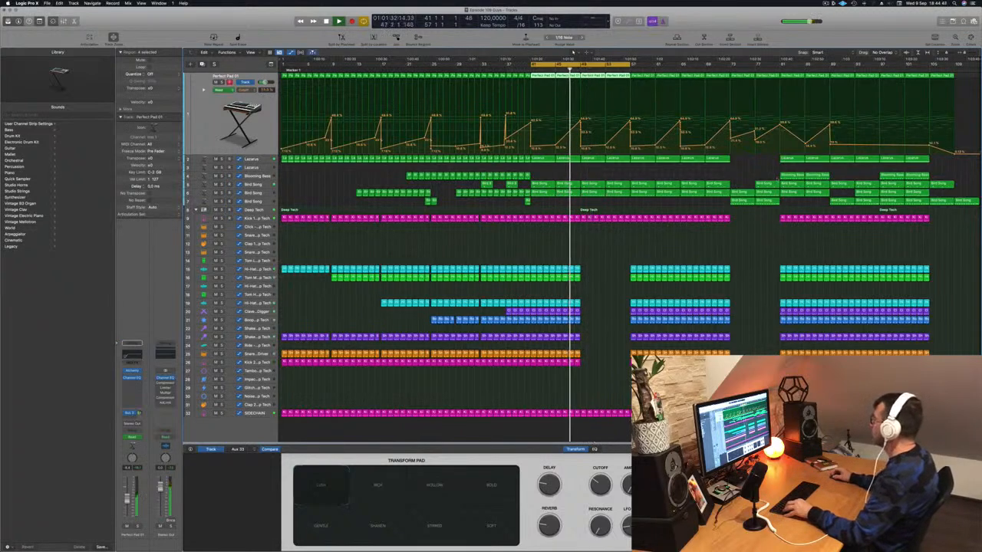
drag(762, 179, 615, 178)
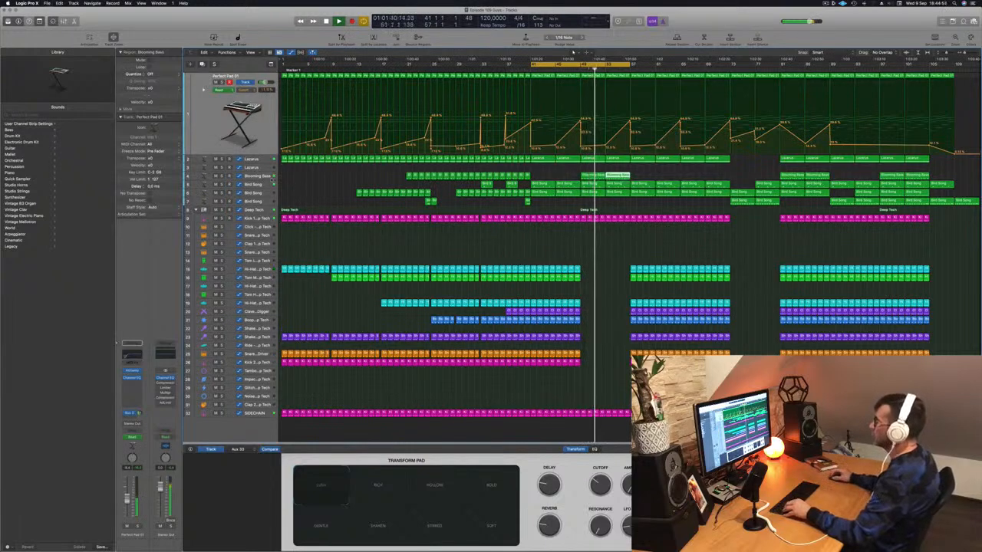
Restart playback near bar 48 and delete the two Bird Song regions between bars 49 and 57 on track 6.
click(259, 176)
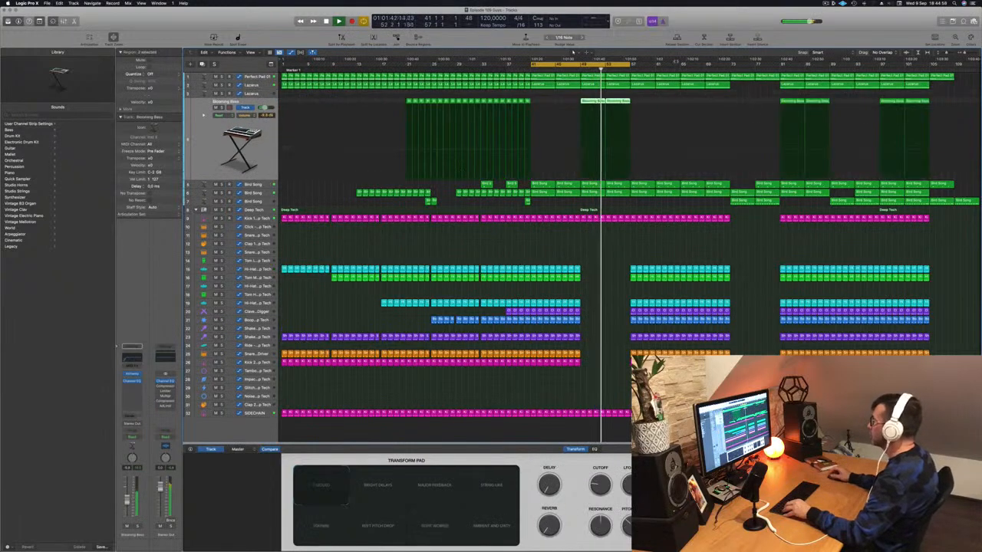
click(574, 67)
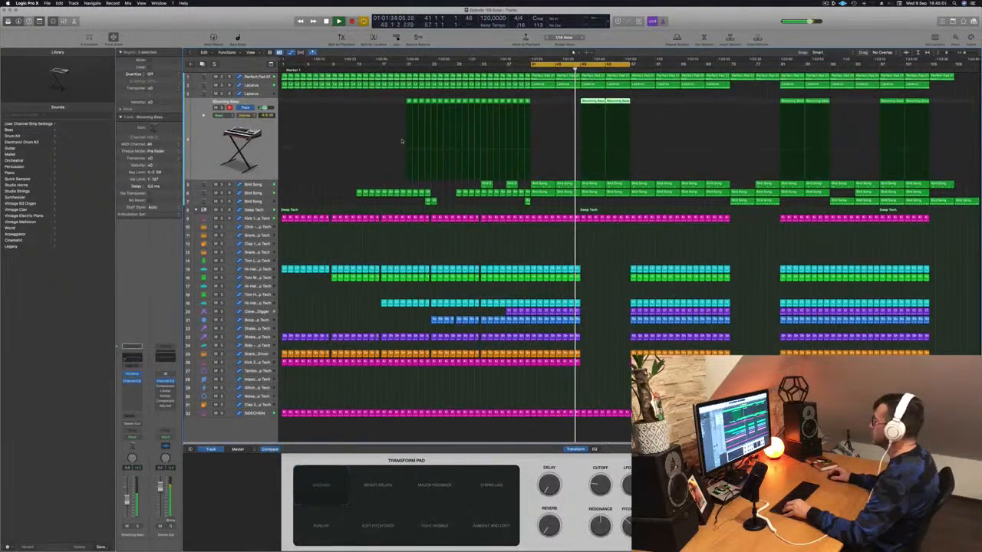
click(256, 192)
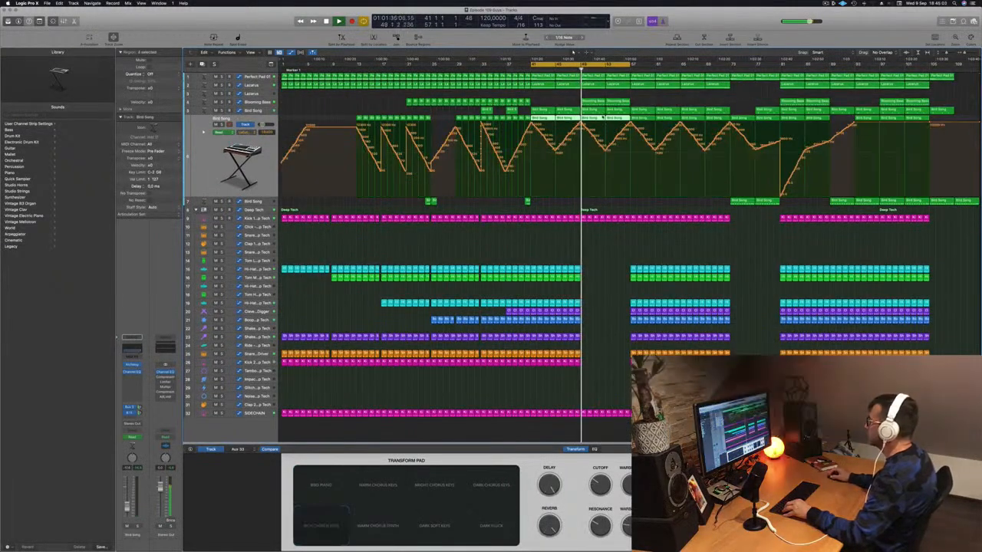
click(592, 124)
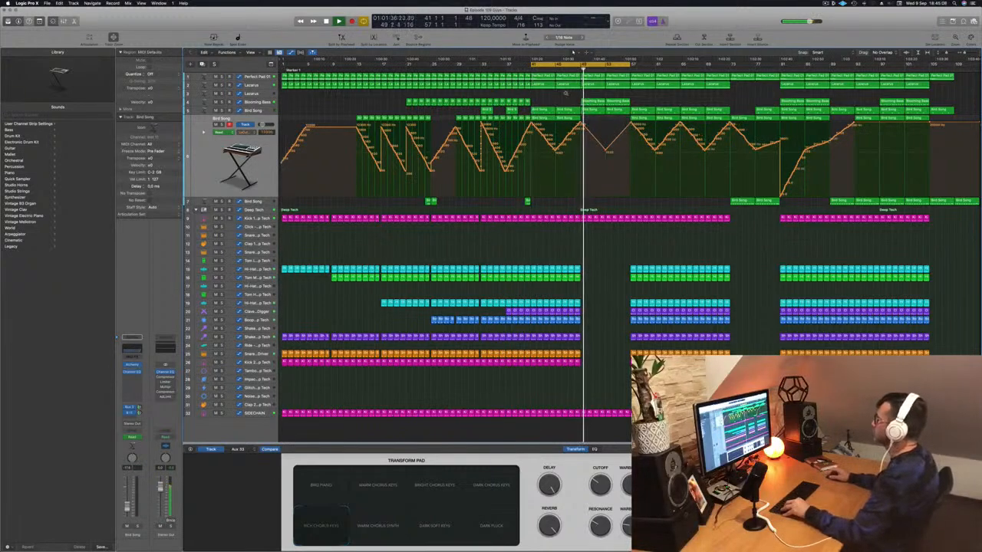
Lower the automation around bars 53 to 57 on the Lazarus track that holds regions.
scroll(614, 247, down, 3)
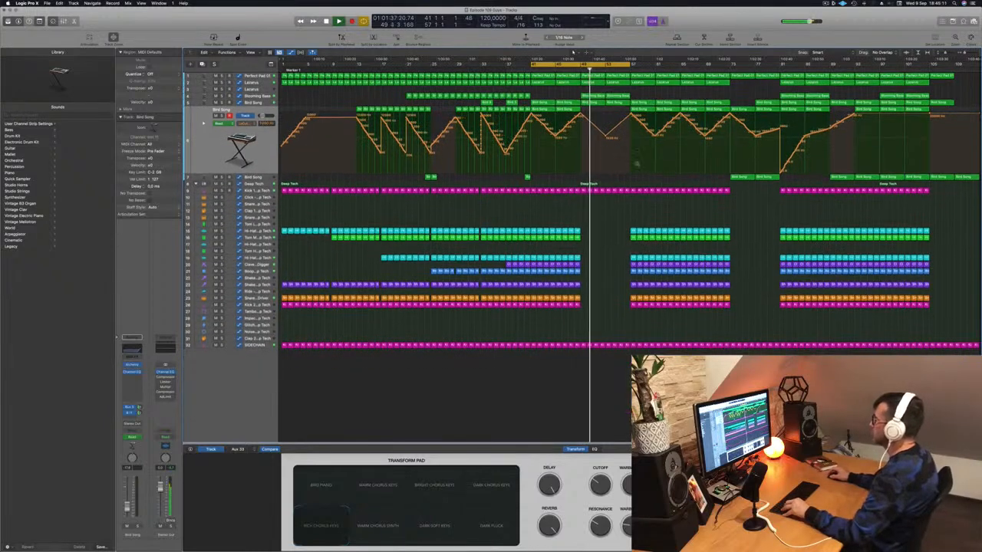
scroll(631, 161, down, 3)
scroll(631, 161, up, 1)
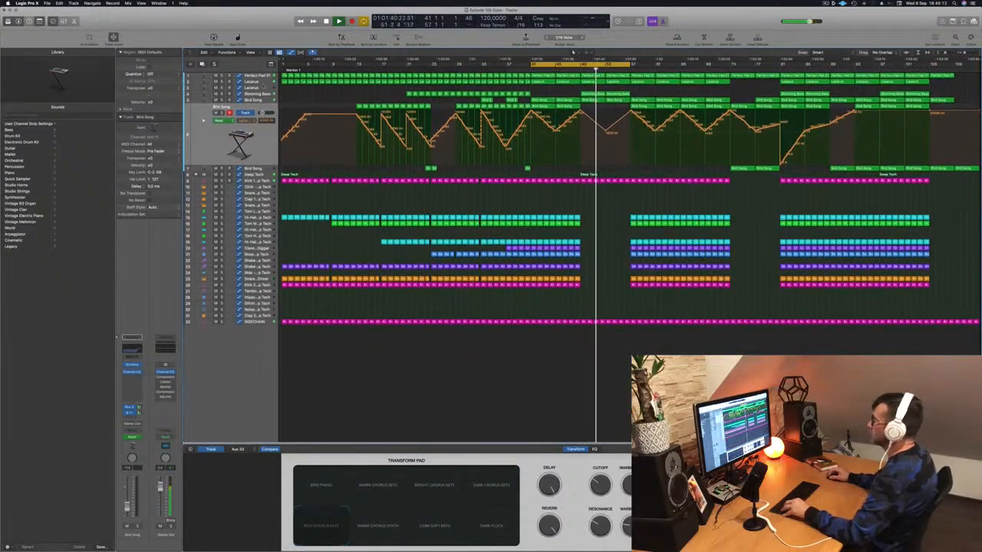
click(255, 82)
drag(604, 125, 628, 140)
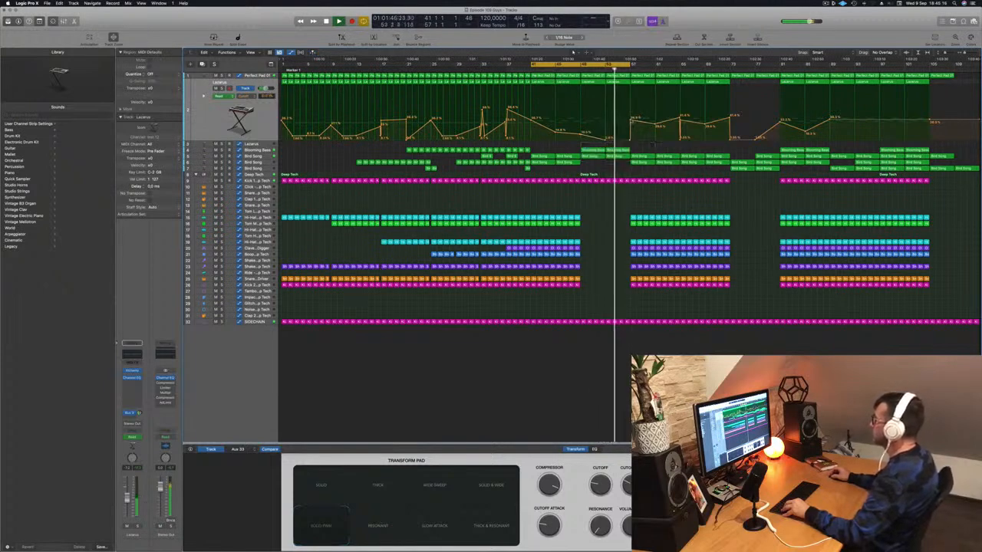
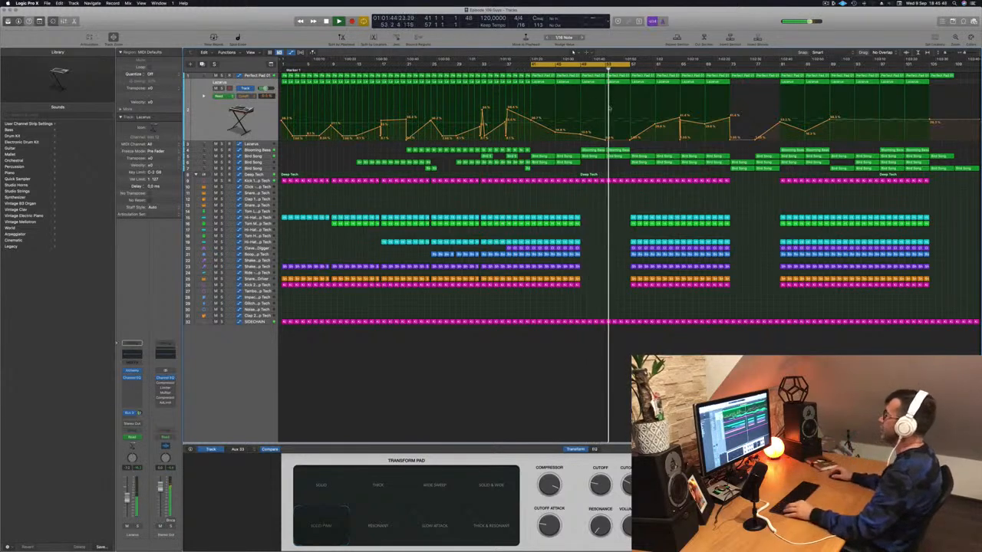
Cut the last short piece of the Kick 1 pattern just before bar 57.
scroll(625, 178, up, 10)
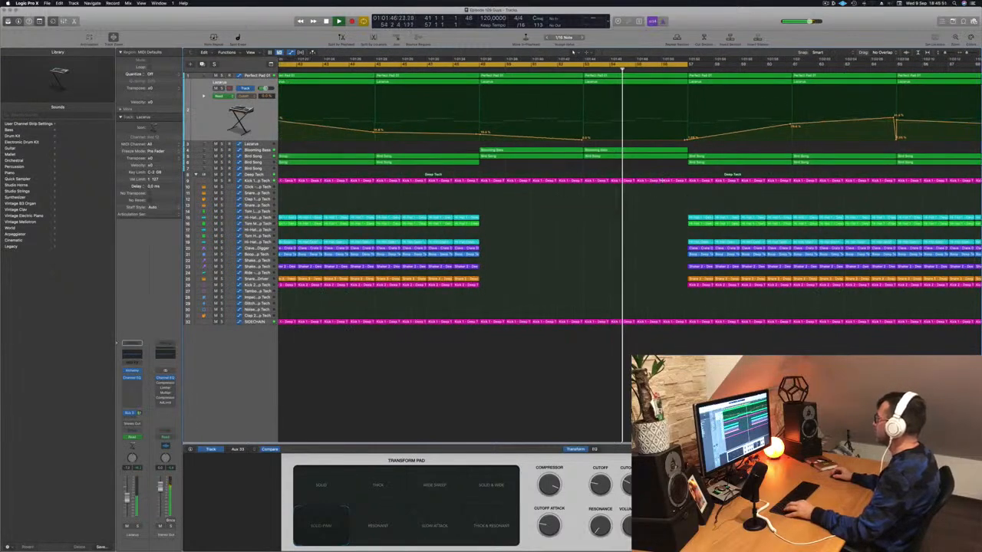
drag(686, 181, 678, 180)
key(Delete)
scroll(664, 190, down, 6)
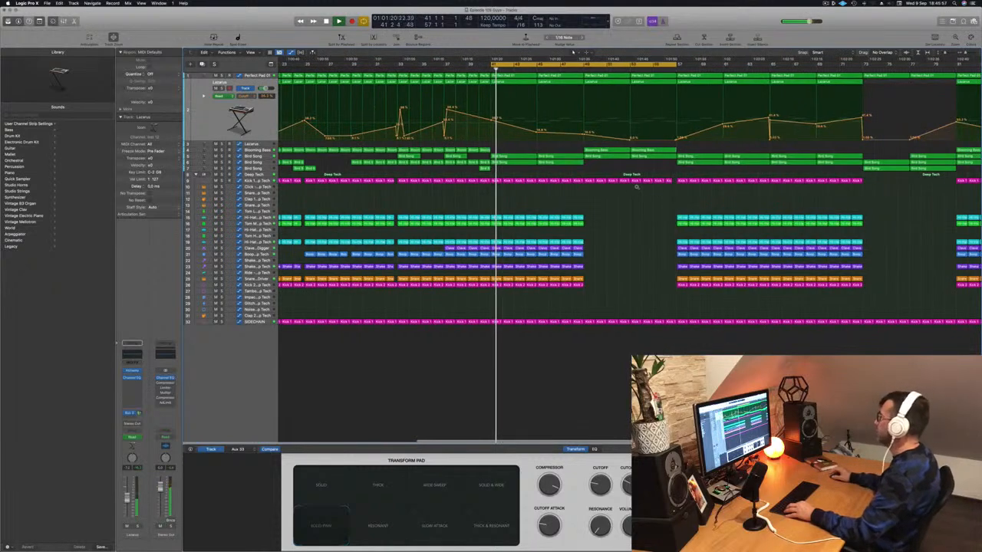
scroll(641, 186, down, 3)
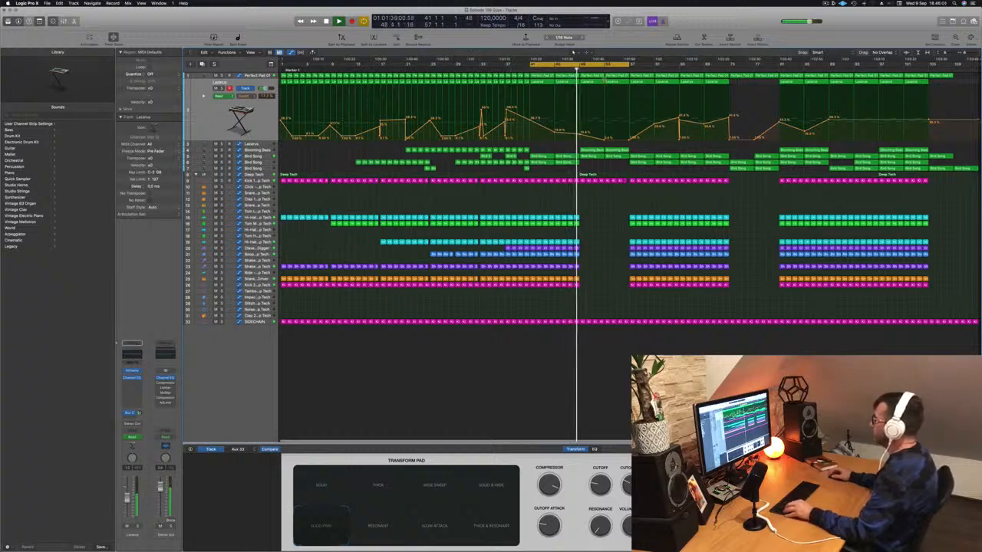
Copy the two Blooming Bass regions at bars 49 to 57 to bars 57 to 65 and extend the cycle range to bar 73.
mouse_move(641, 147)
mouse_down()
mouse_move(594, 151)
mouse_move(638, 152)
mouse_up()
drag(627, 67, 728, 69)
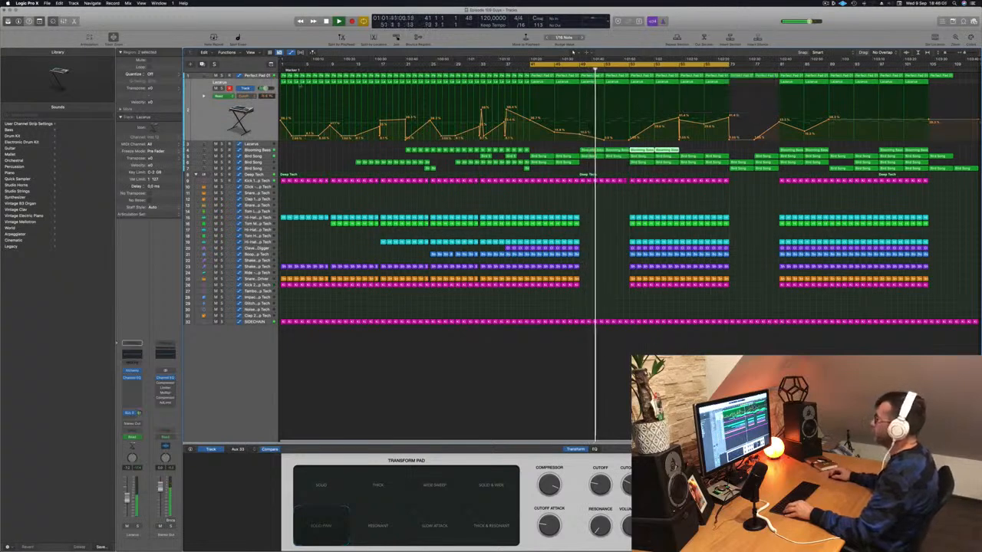
Shorten all notes of the Perfect Pad 01 region at bar 57 to brief chord stabs and play the arrangement.
click(256, 75)
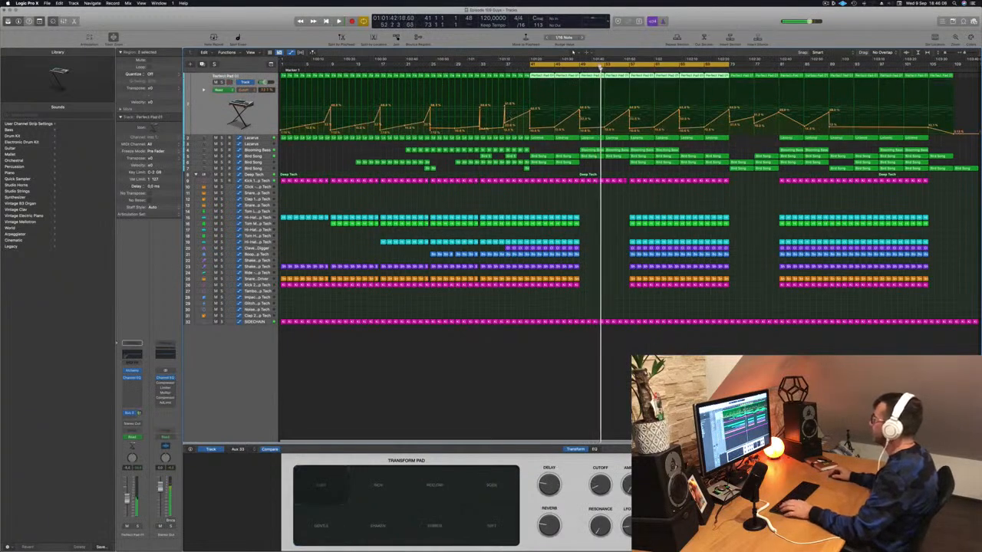
click(598, 206)
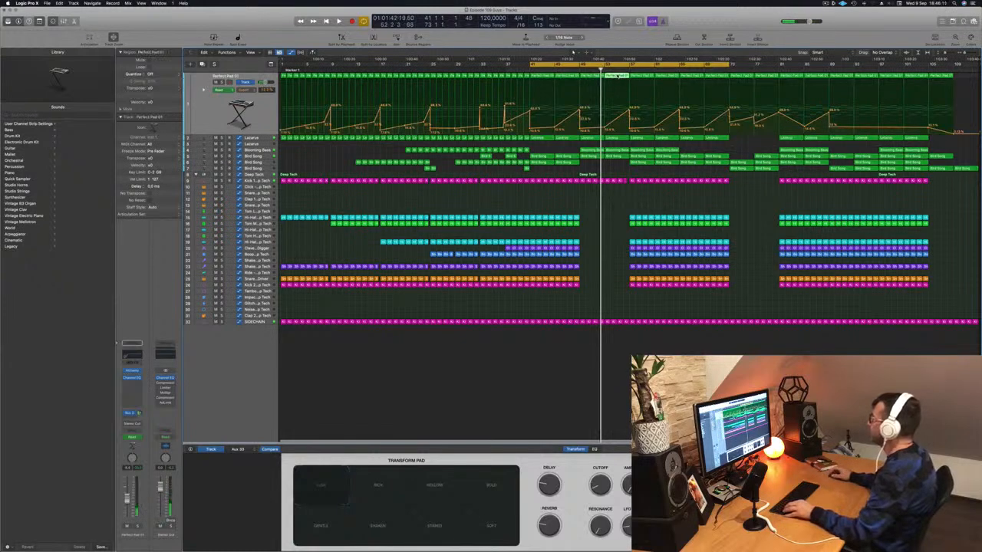
key(p)
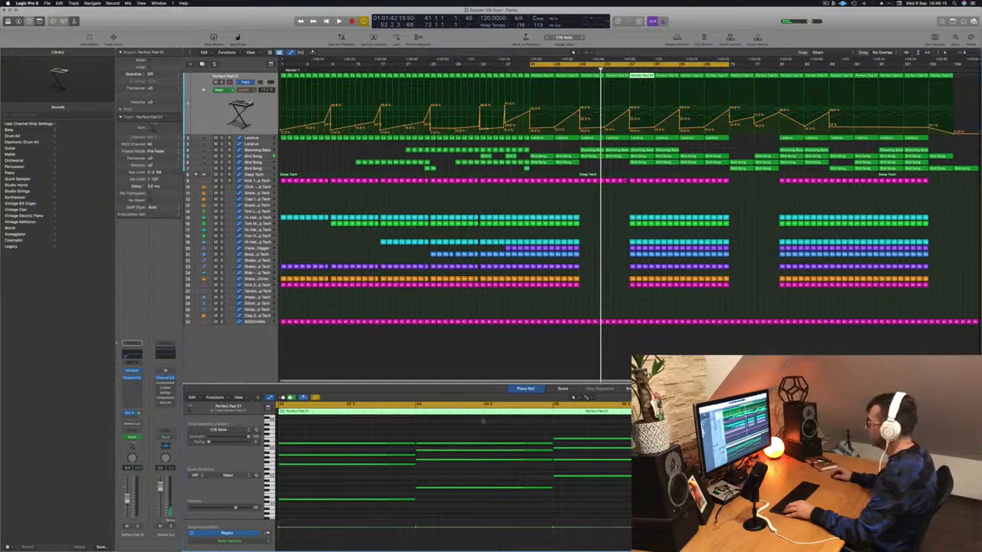
key(super+a)
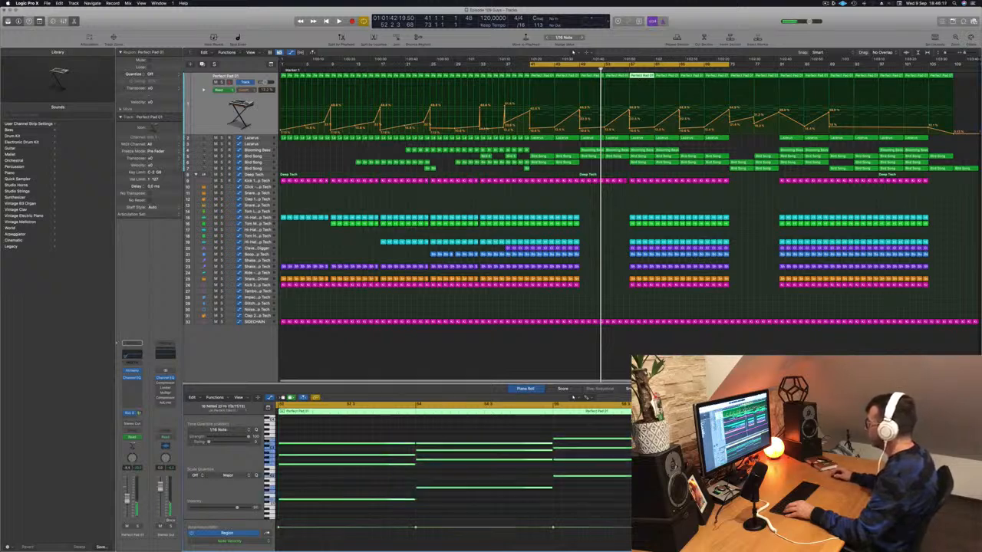
drag(684, 448, 560, 449)
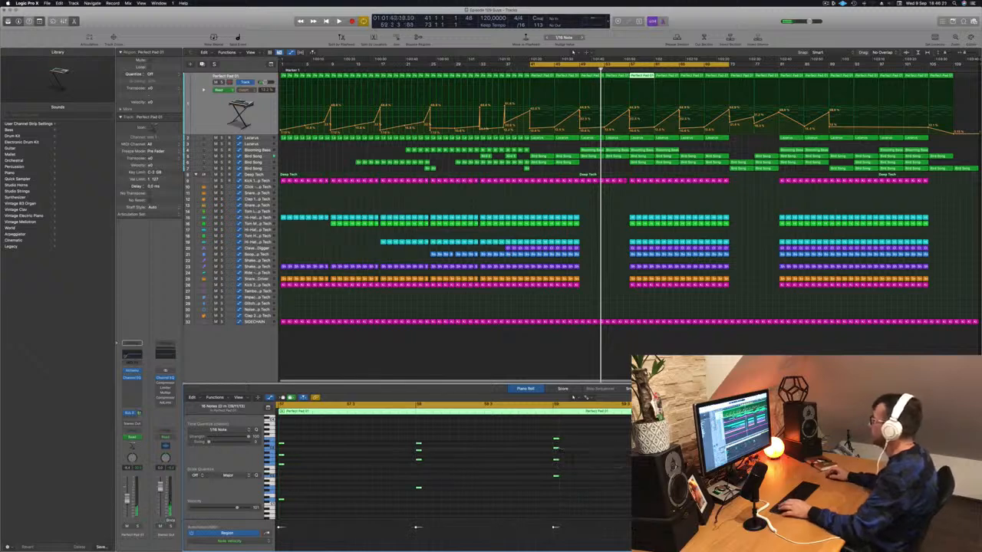
key(space)
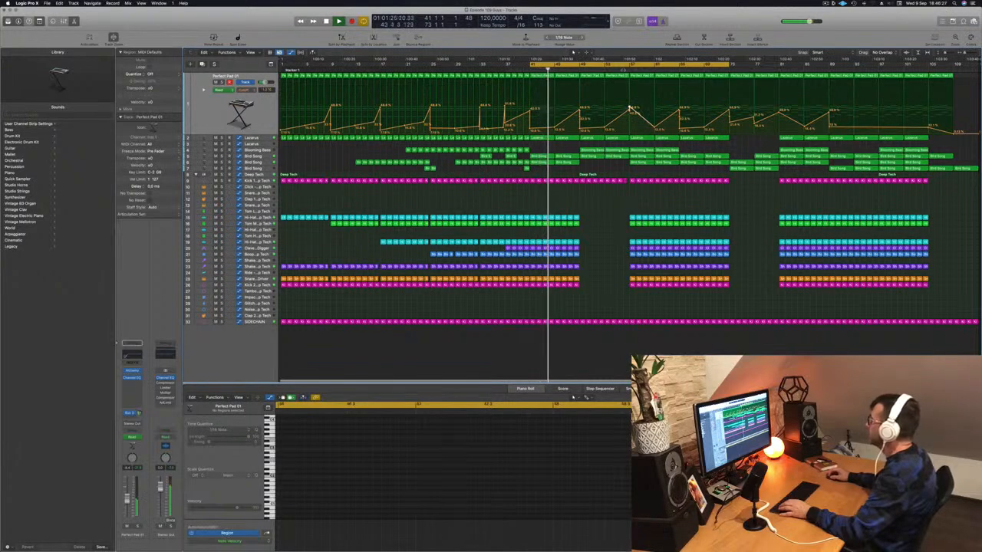
Start the cycle range at bar 57 and delete the Bird Song region at bar 57 on track 5.
drag(531, 64, 631, 69)
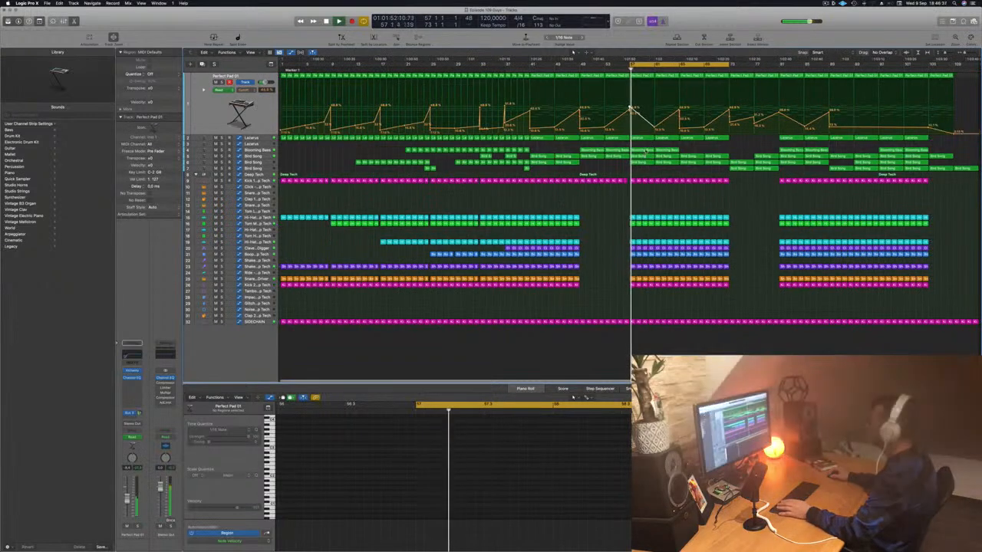
click(640, 156)
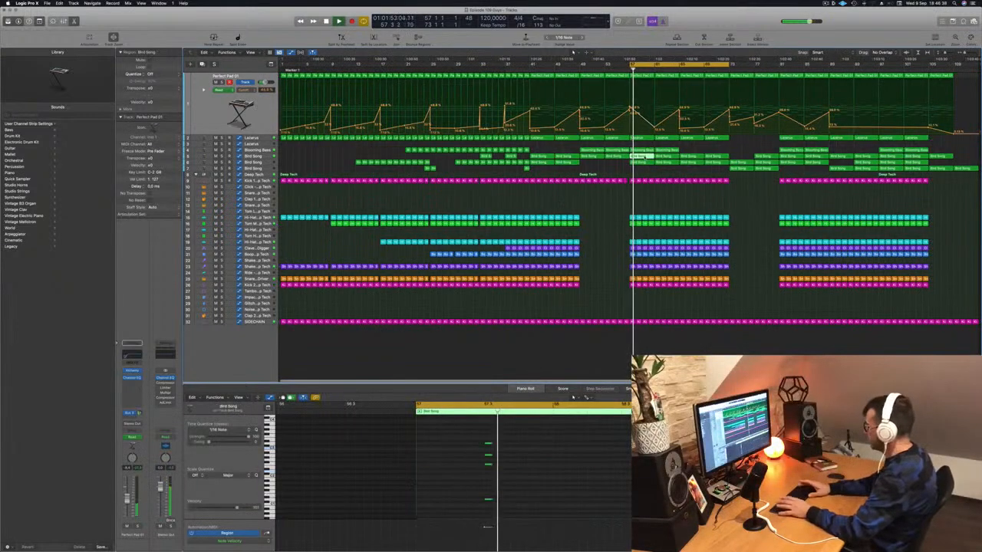
key(space)
key(BackSpace)
key(space)
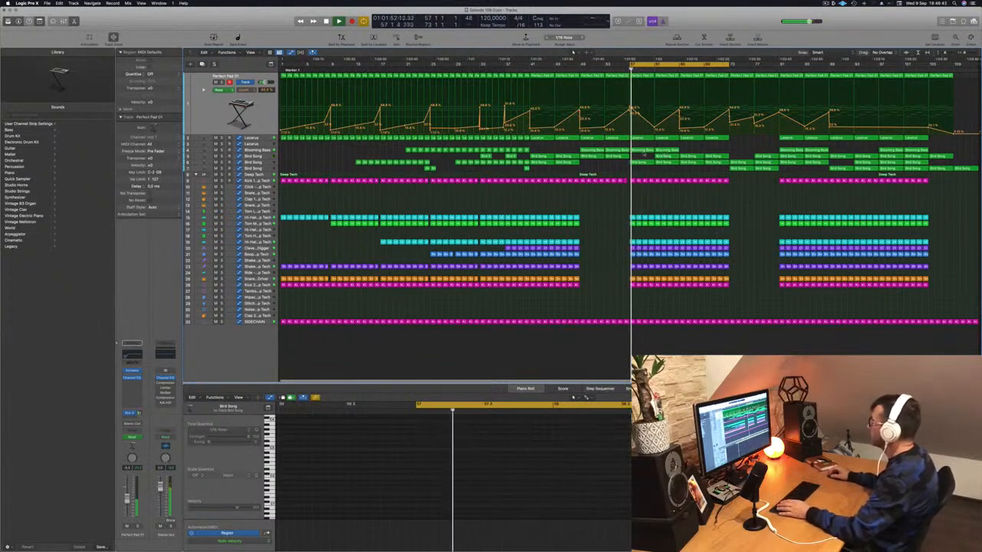
Insert a stereo Compressor after the Channel EQ on the Blooming Bass track.
click(645, 150)
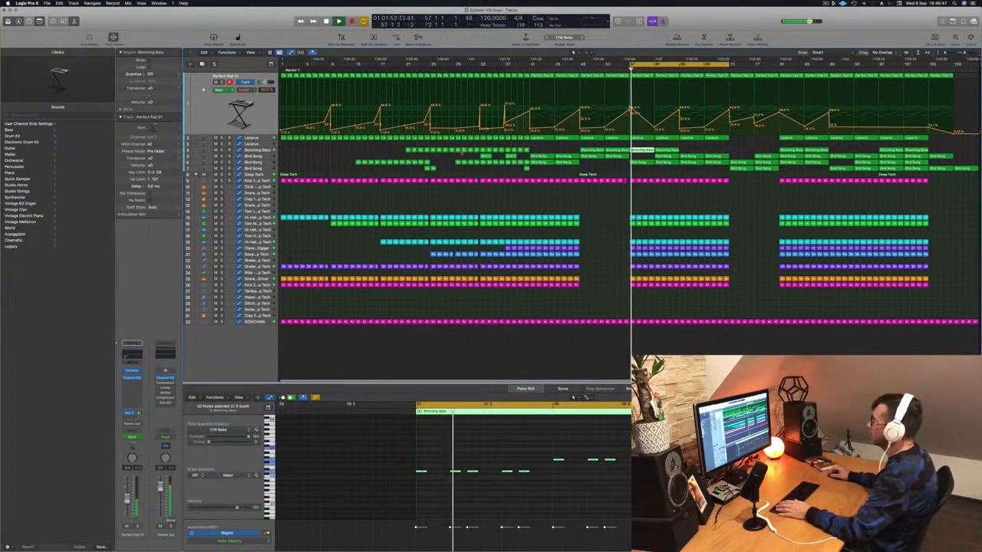
click(266, 151)
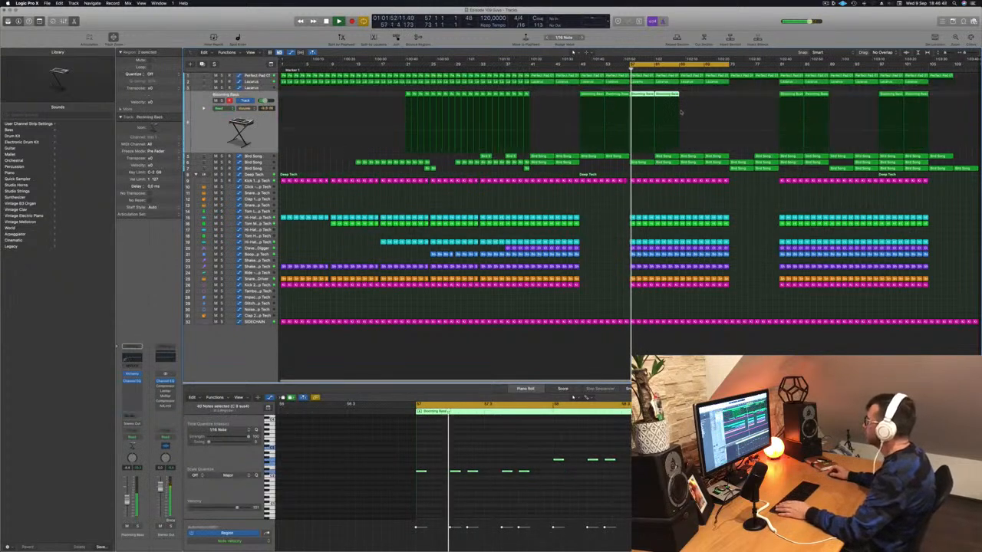
key(space)
key(space)
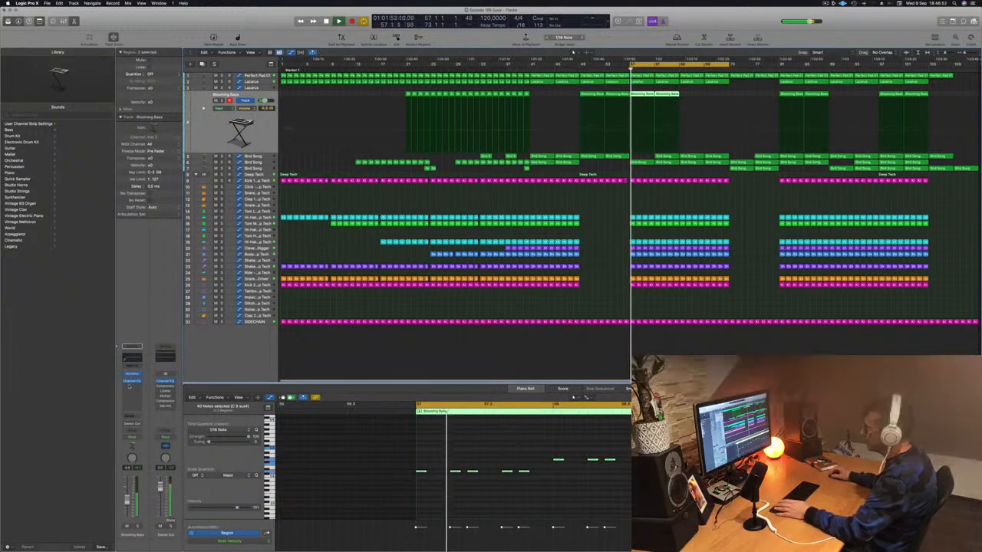
click(132, 383)
click(132, 385)
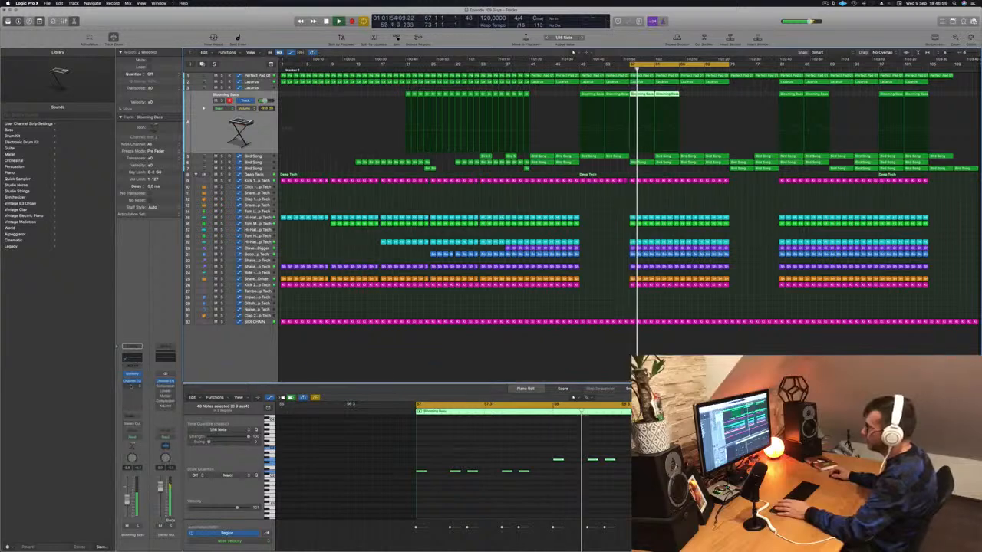
click(132, 383)
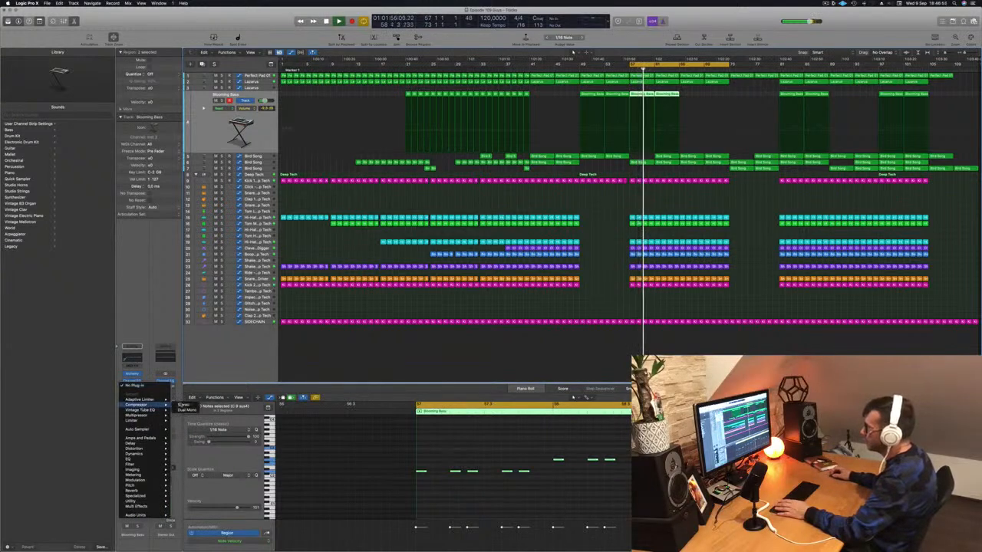
click(185, 405)
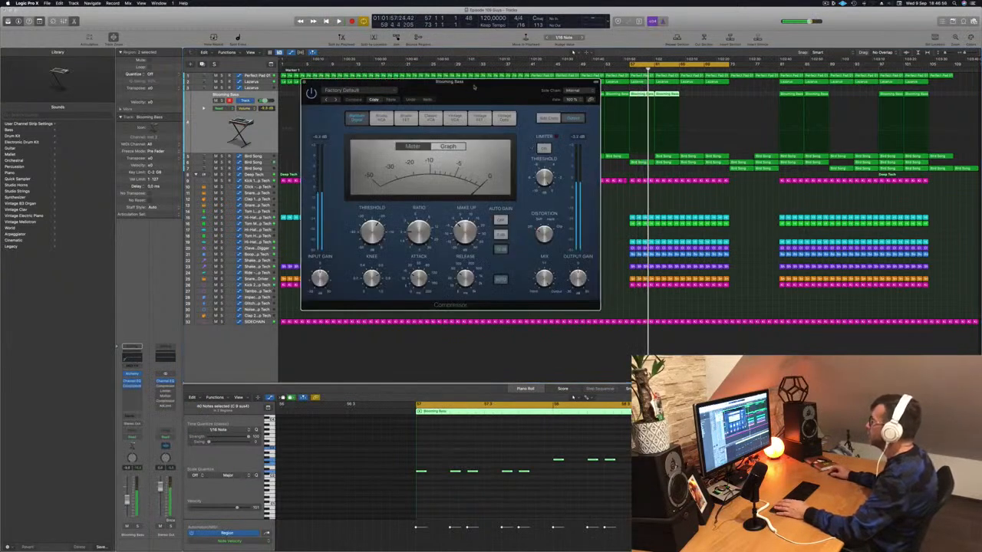
Set the Compressor's side chain to Kick 1 - Deep Tech (Inst 9) and move its window aside.
click(568, 98)
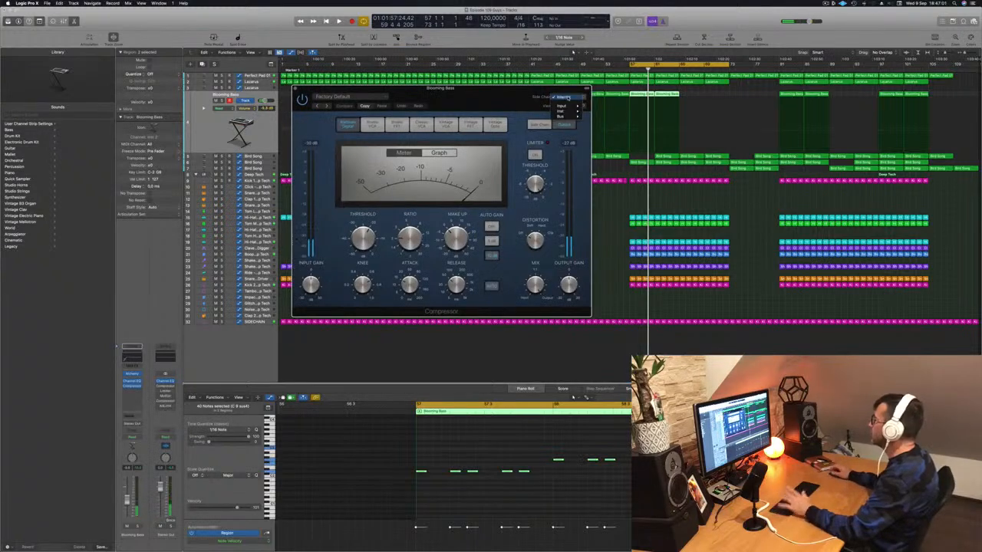
mouse_move(568, 116)
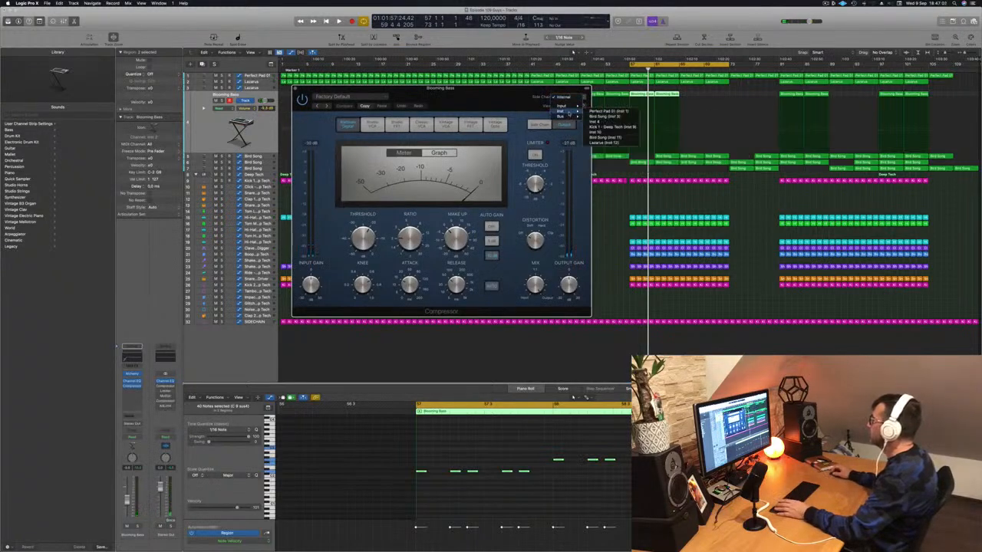
click(606, 127)
drag(491, 89, 529, 91)
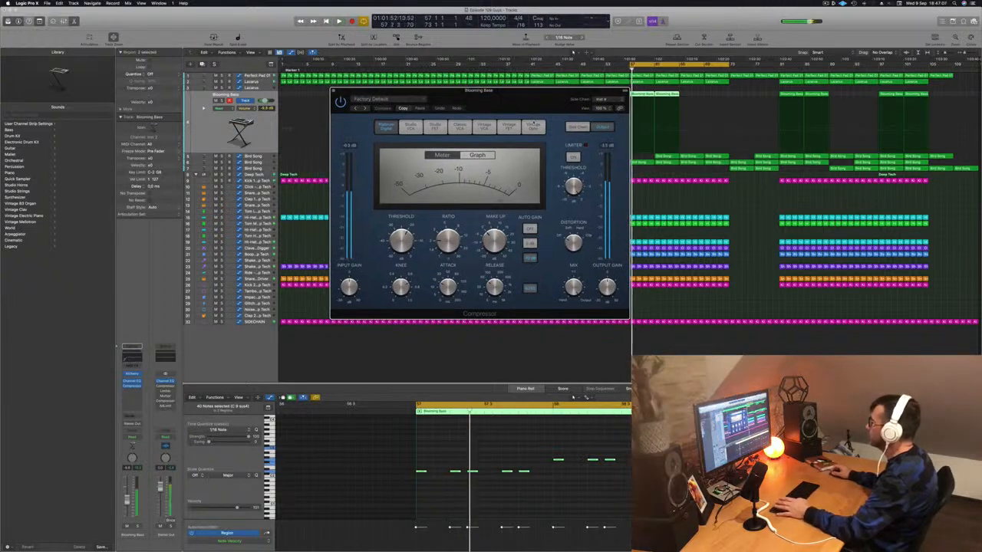
Set the Compressor's attack to 0 ms, adjust its threshold against playback, and close the plug-in window.
mouse_move(448, 245)
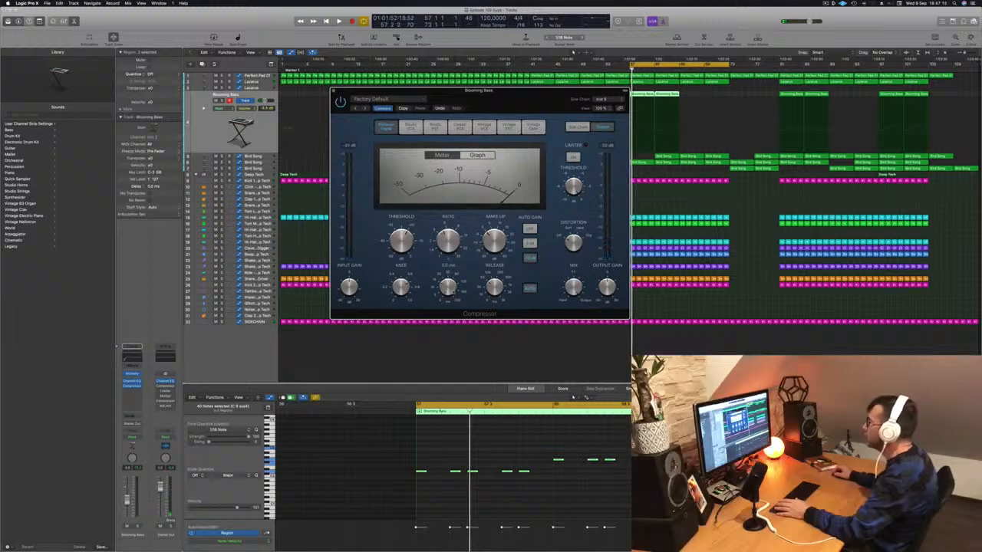
key(space)
key(space)
key(space)
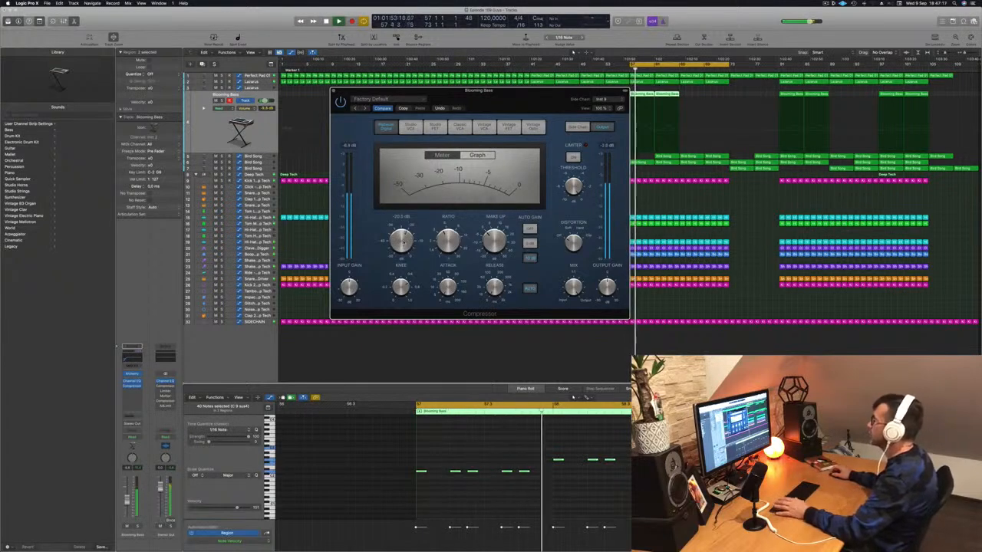
drag(501, 101, 564, 119)
key(space)
key(space)
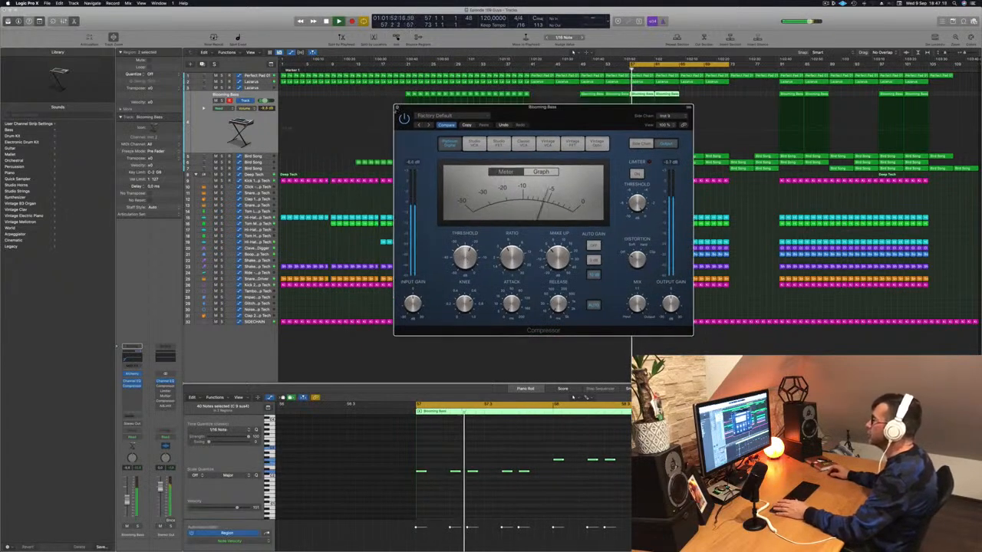
click(396, 107)
Insert a second Compressor after the first one on the Blooming Bass track and switch it to the Vintage Opto model.
key(space)
key(space)
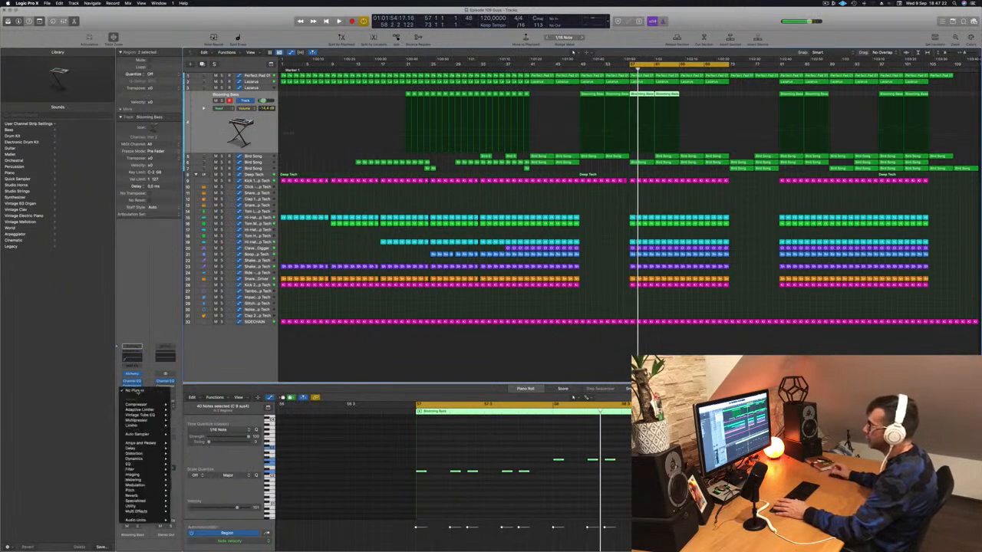
click(132, 389)
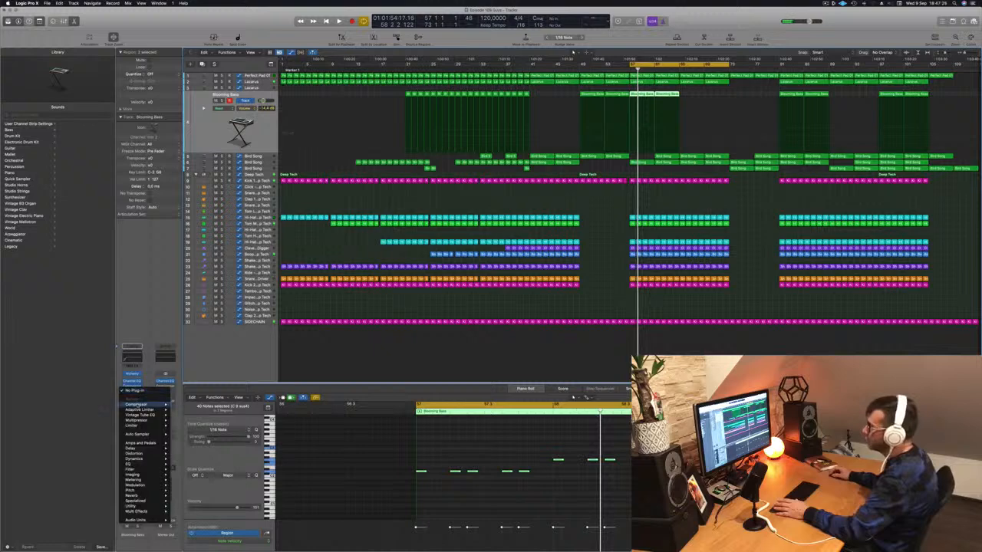
click(187, 405)
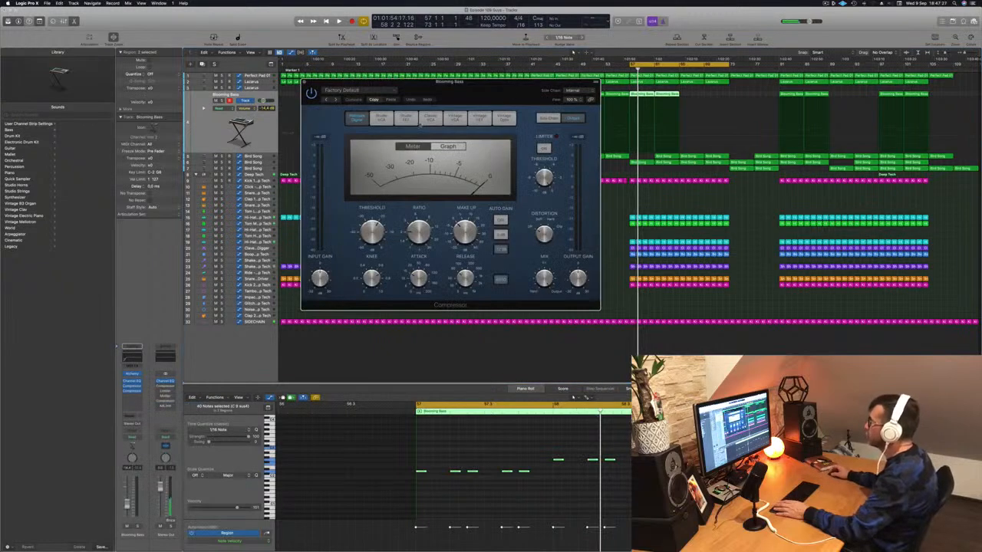
click(503, 117)
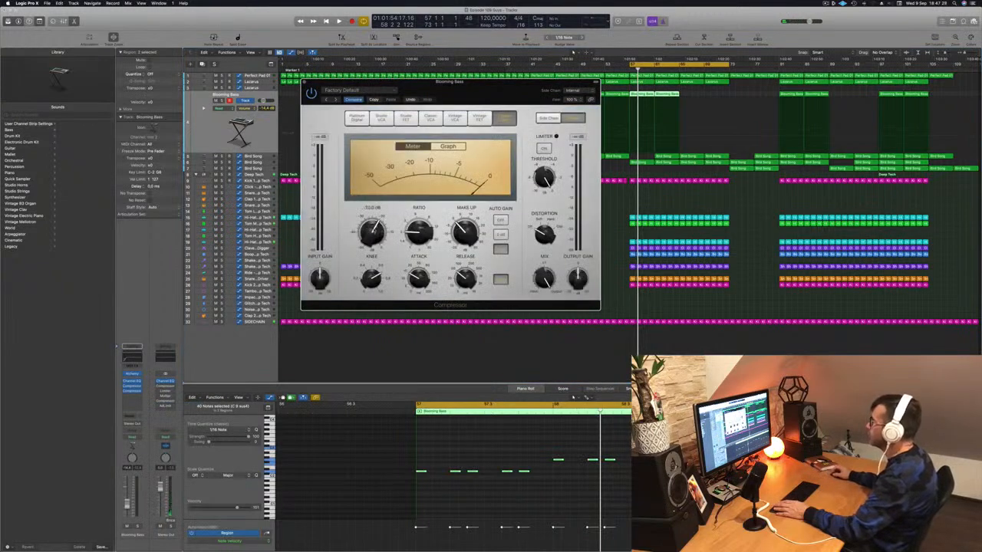
Adjust the Vintage Opto compressor's threshold and release against playback, then close its plug-in window.
key(space)
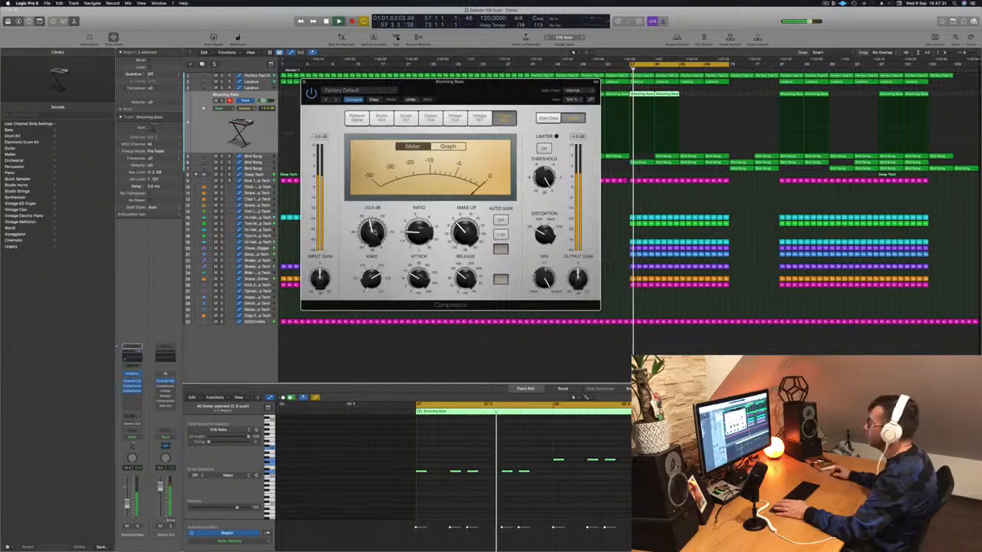
drag(481, 96, 465, 120)
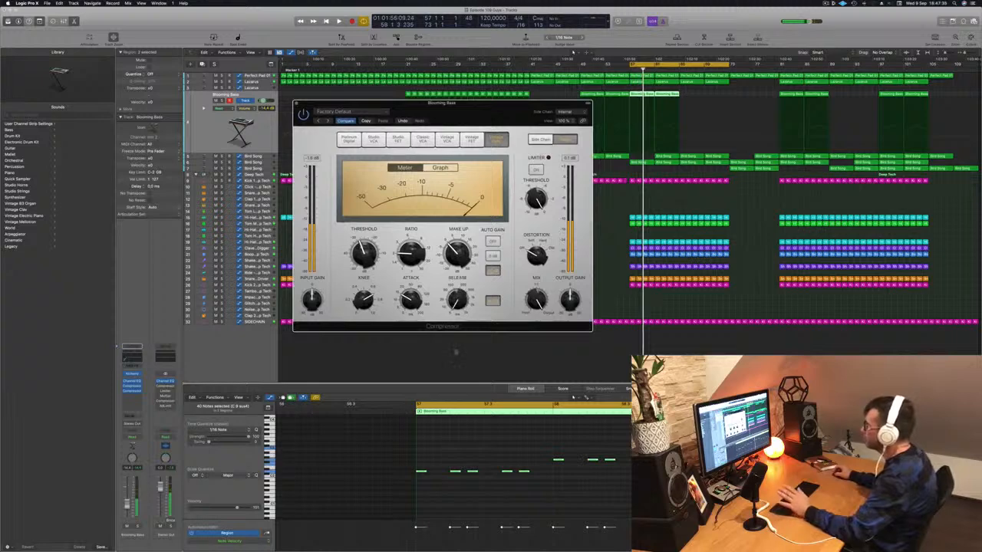
key(space)
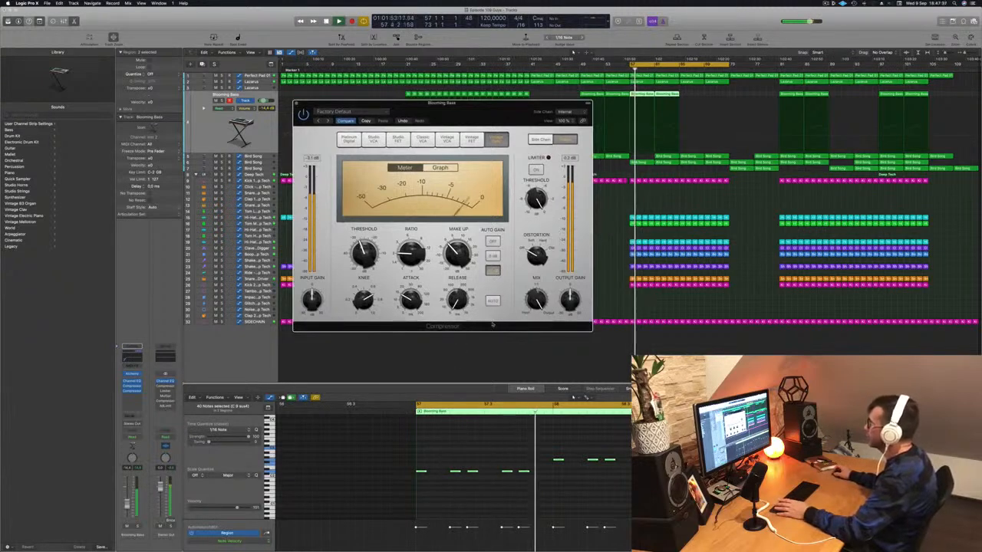
drag(446, 122, 495, 116)
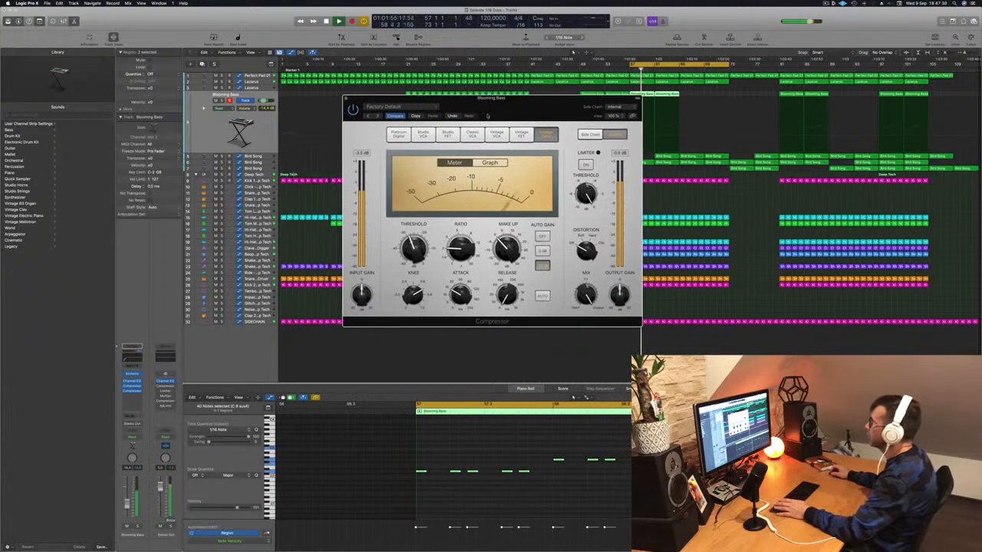
click(346, 100)
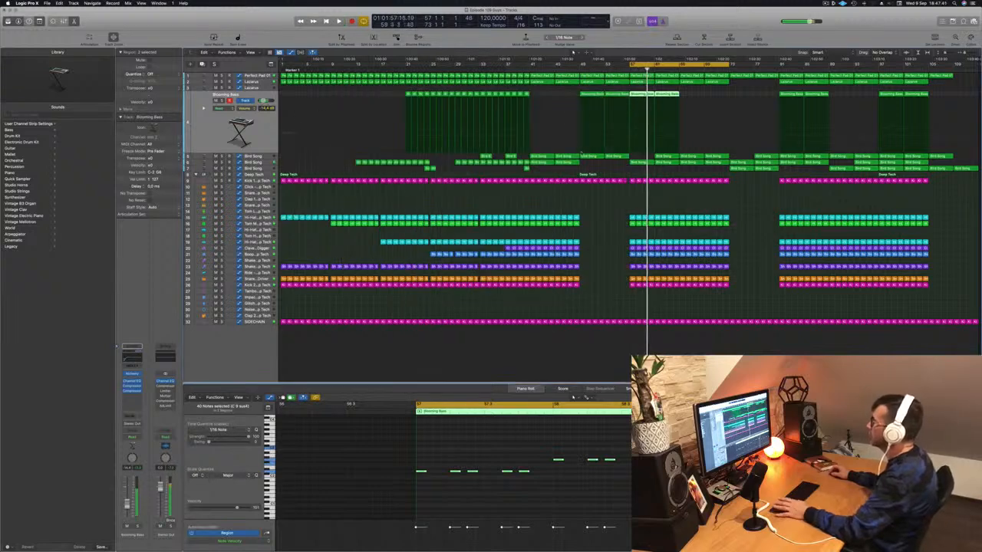
Open Alchemy on the Blooming Bass track, raise the sound's Decay control against playback, and close the plug-in window.
key(space)
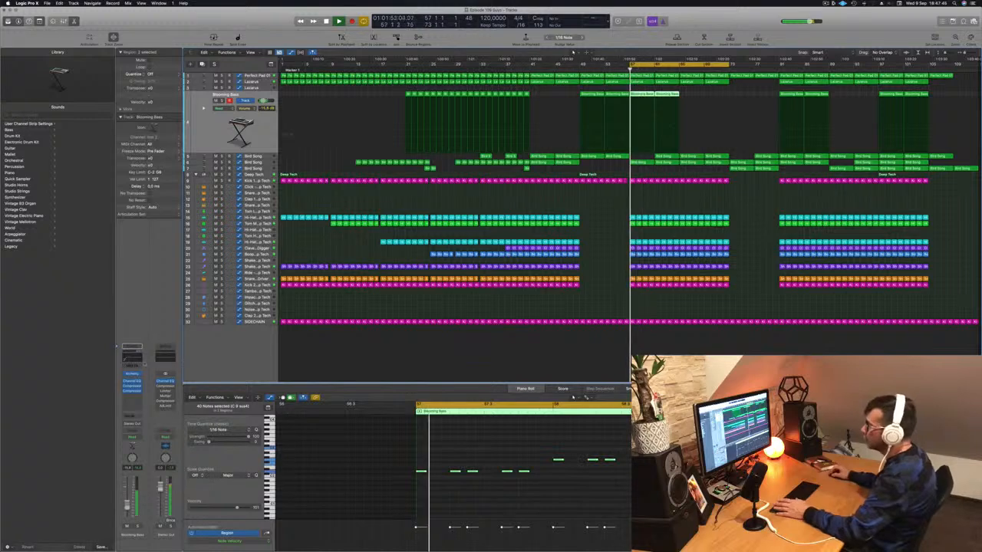
click(133, 374)
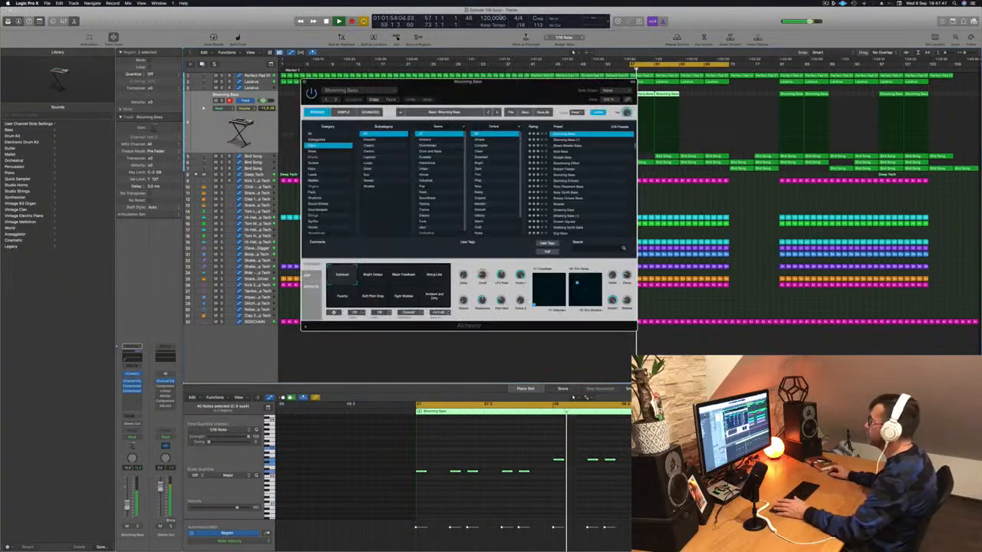
drag(559, 88, 520, 86)
key(space)
key(space)
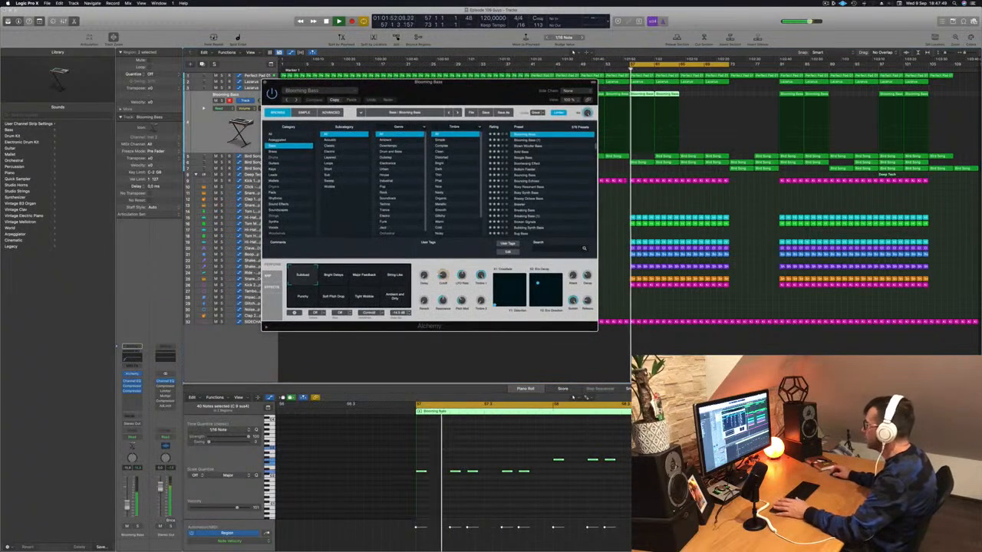
key(space)
key(space)
drag(586, 276, 589, 261)
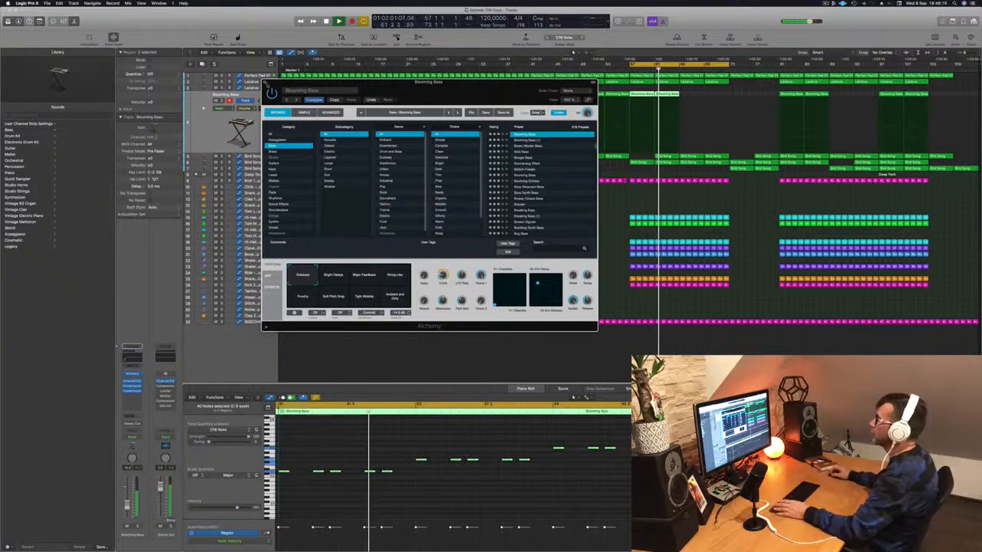
click(265, 83)
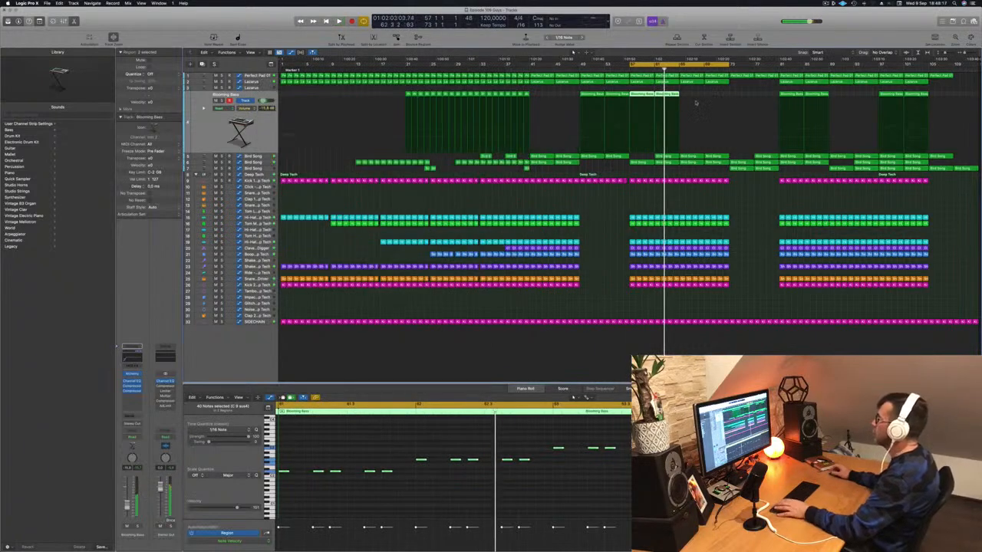
drag(693, 94, 644, 102)
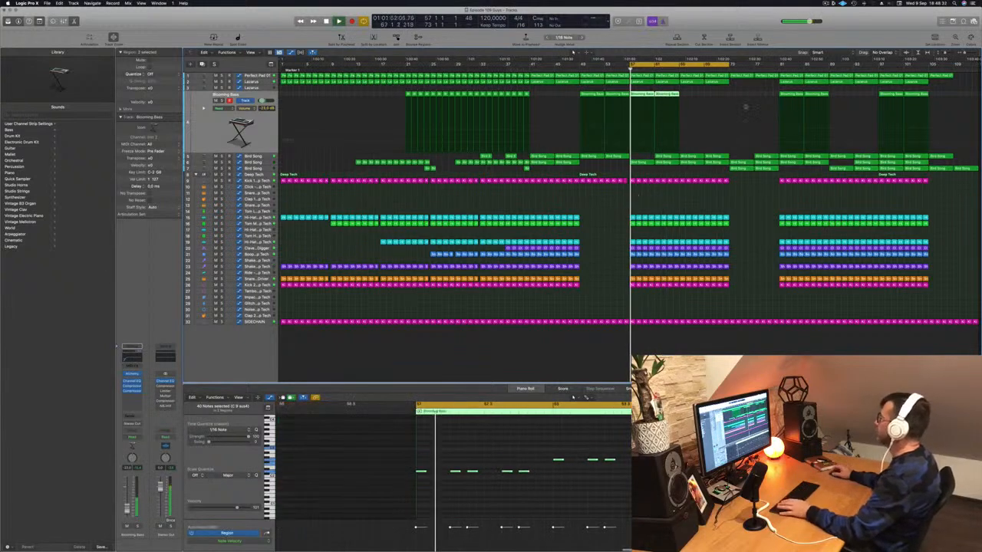
click(826, 3)
click(733, 18)
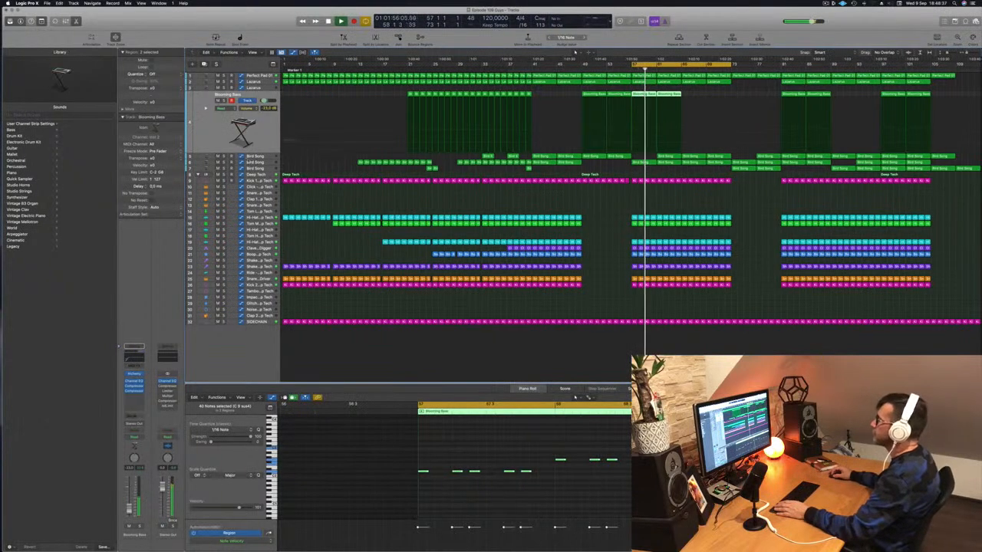
Delete the Bird Song region at bar 61 on track 5.
click(260, 162)
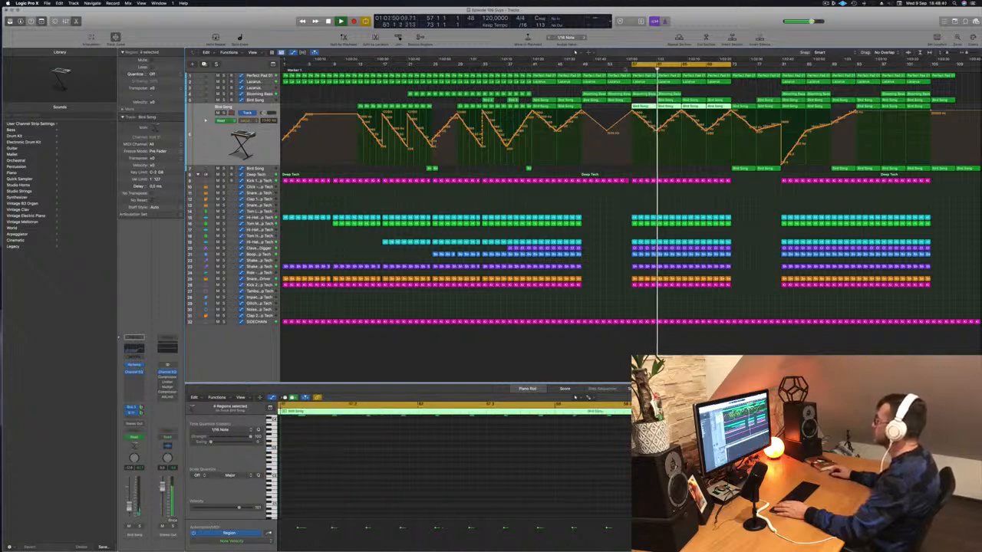
click(627, 70)
click(668, 100)
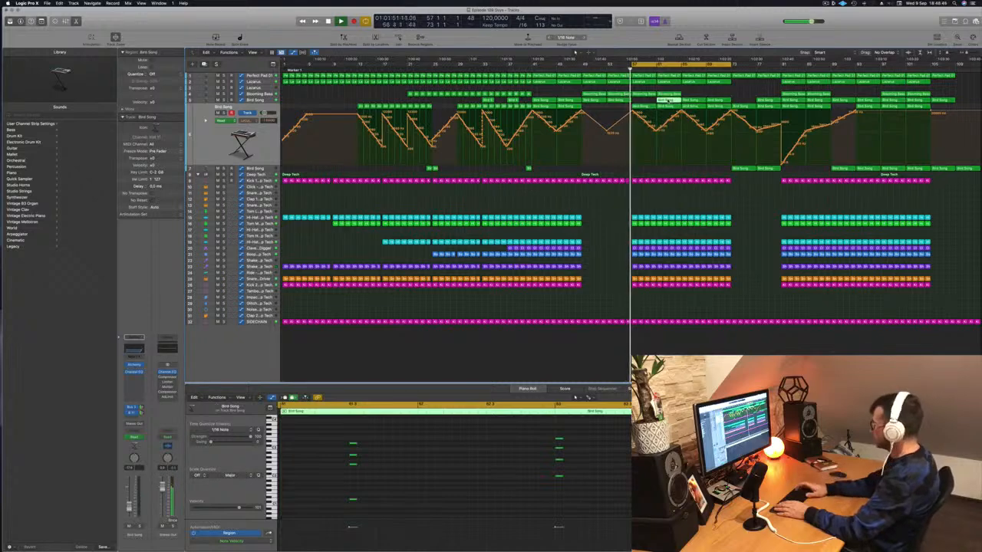
key(Delete)
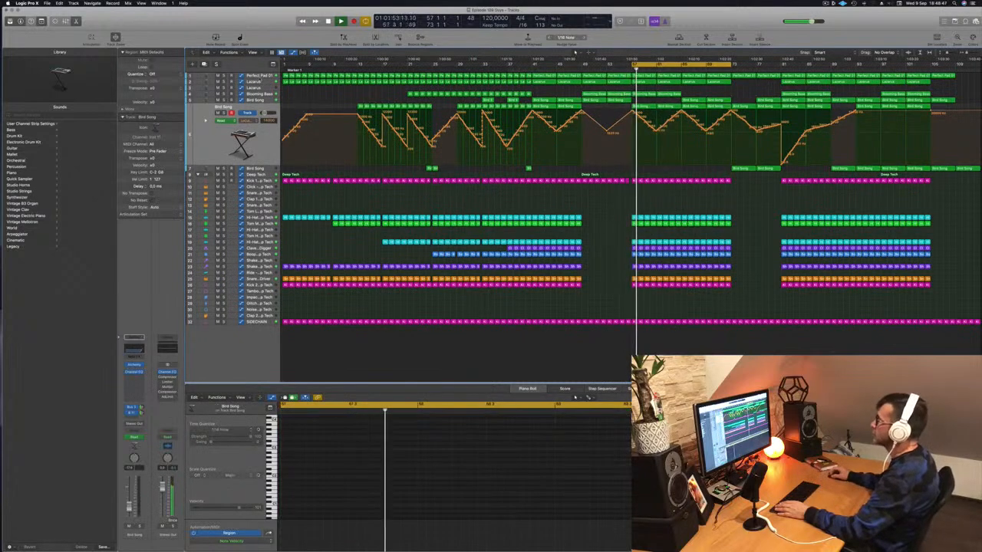
Level Perfect Pad 01's cutoff automation between bars 57 and 65, and replace its bar 61 region with a copy of the bar 57 region.
click(258, 76)
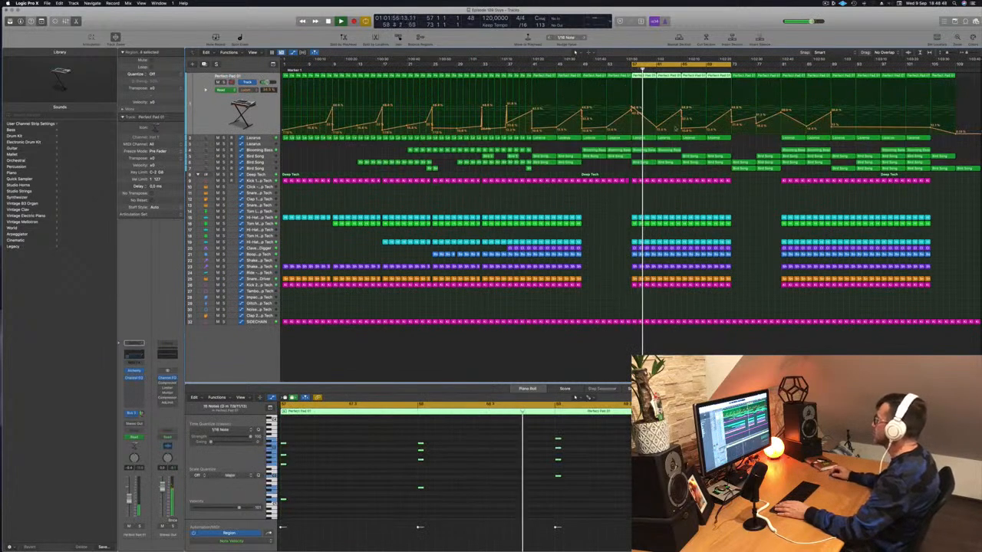
click(643, 120)
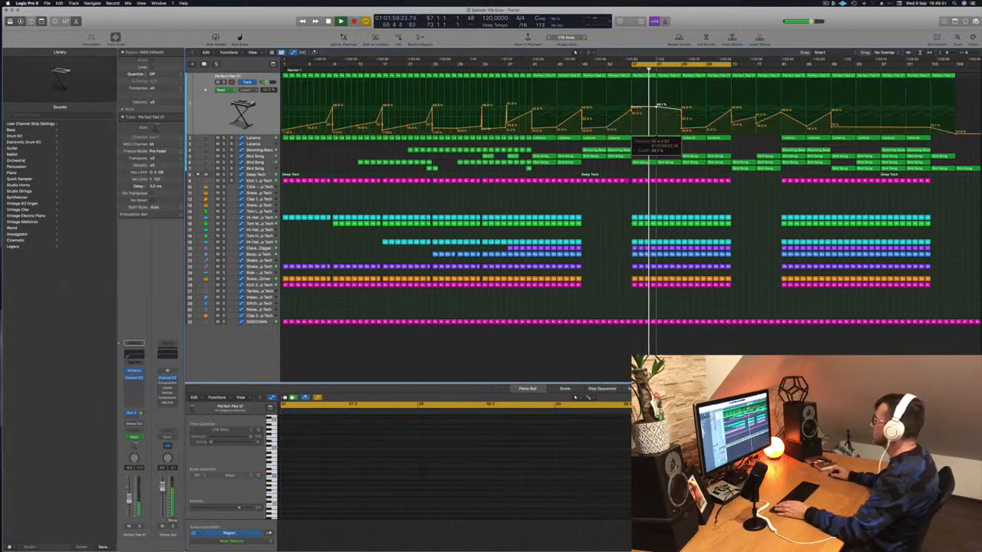
click(664, 76)
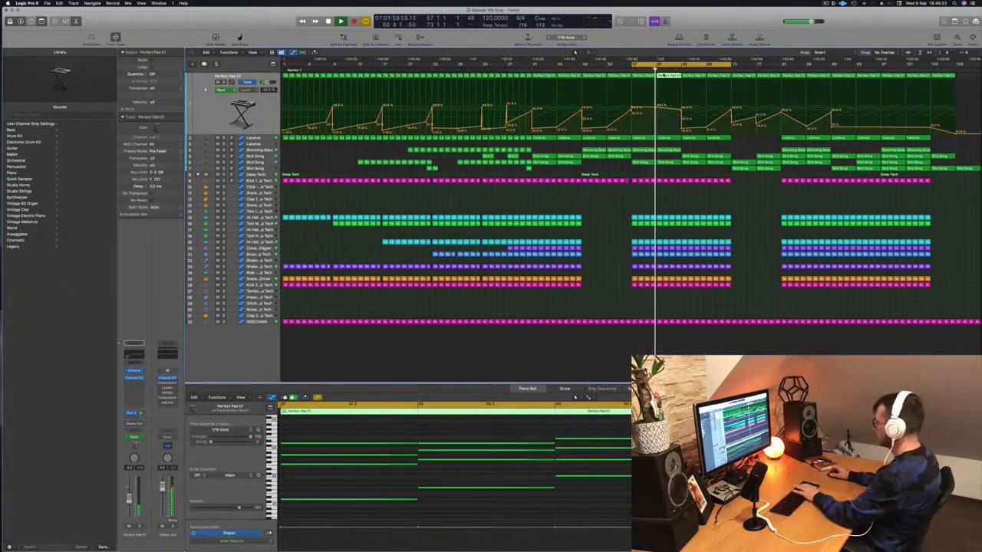
key(Delete)
key(space)
key(space)
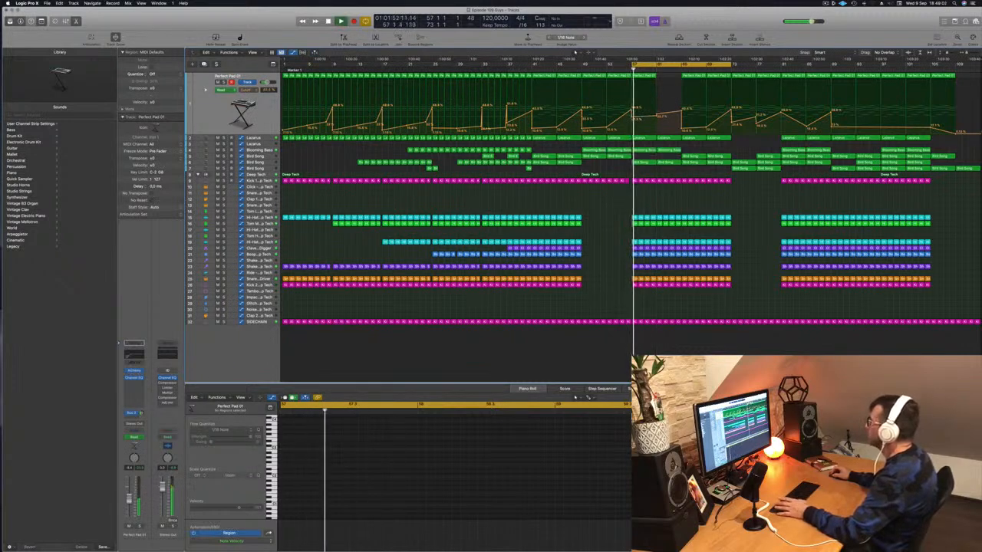
drag(645, 78, 669, 79)
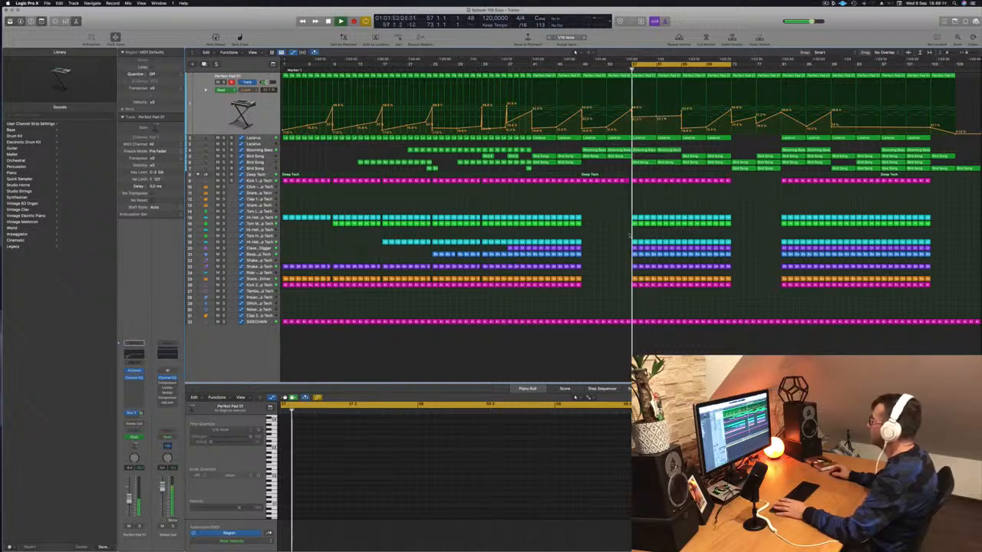
Delete the first nine Clave - Crate Digger regions from bar 57 onward and restart playback of the cycle.
drag(625, 249, 678, 248)
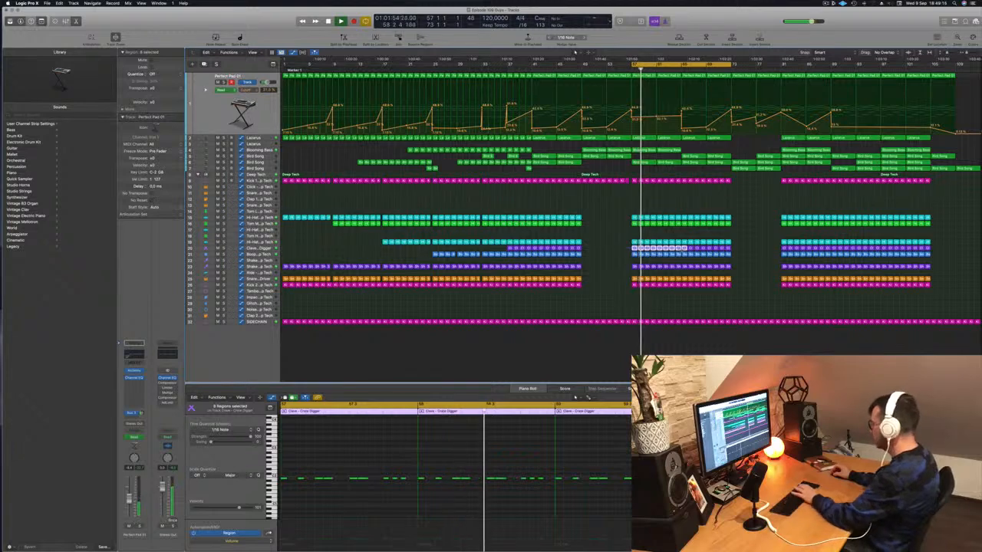
click(680, 247)
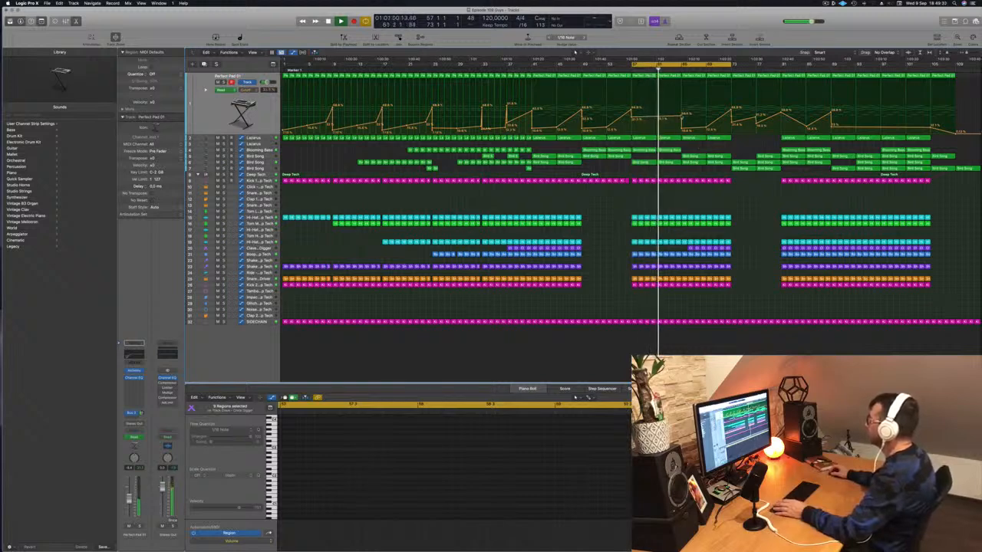
key(space)
key(space)
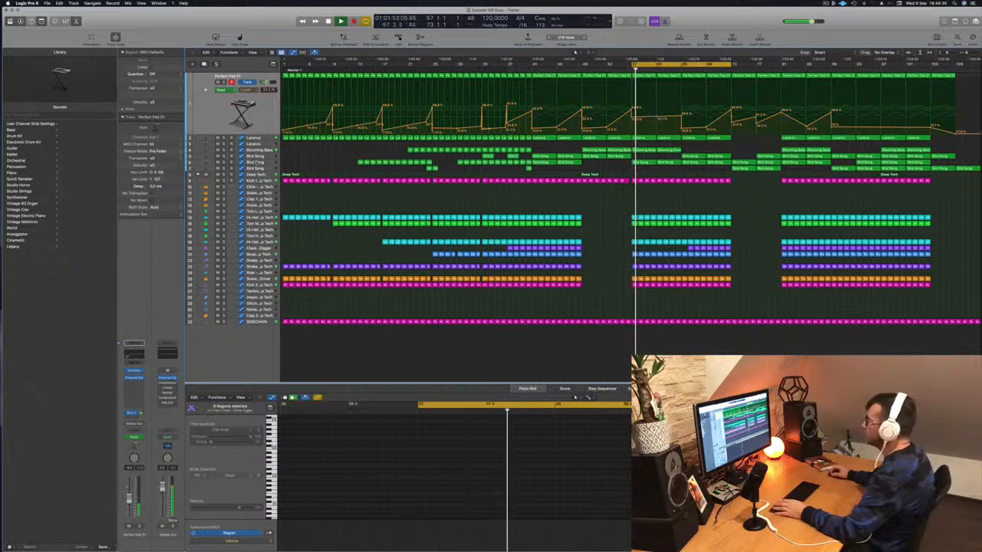
Delete the two Bird Song regions at bars 57 and 61 on track 6.
click(261, 163)
click(650, 101)
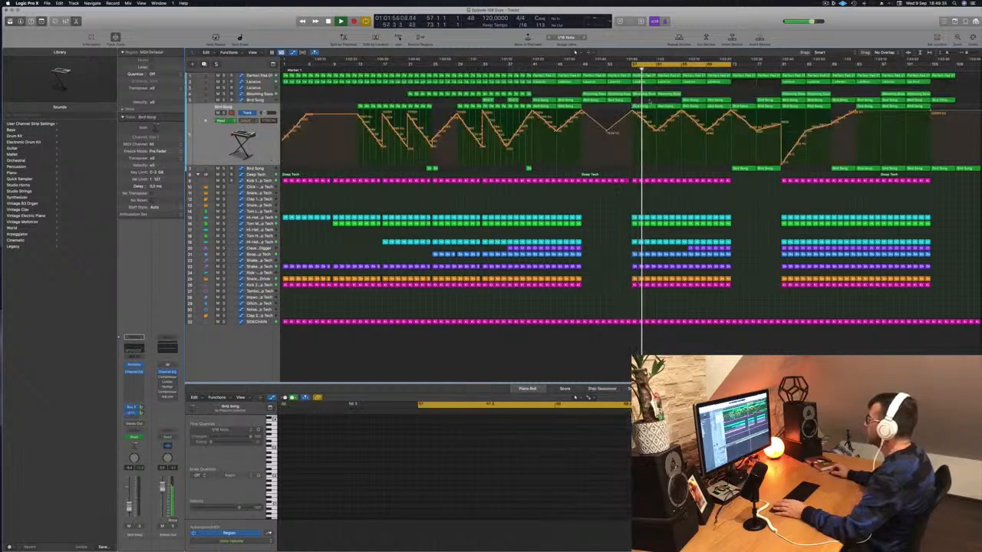
click(650, 105)
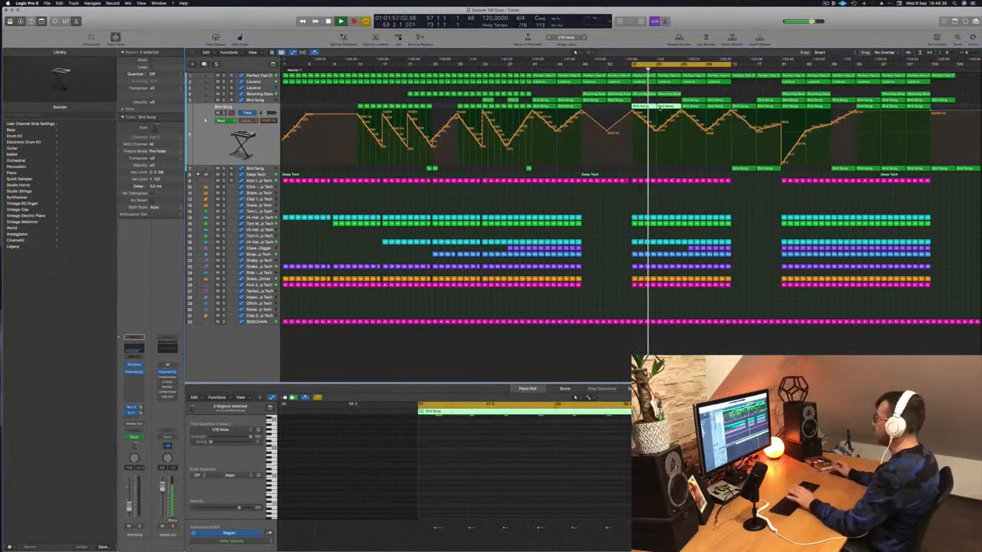
key(Delete)
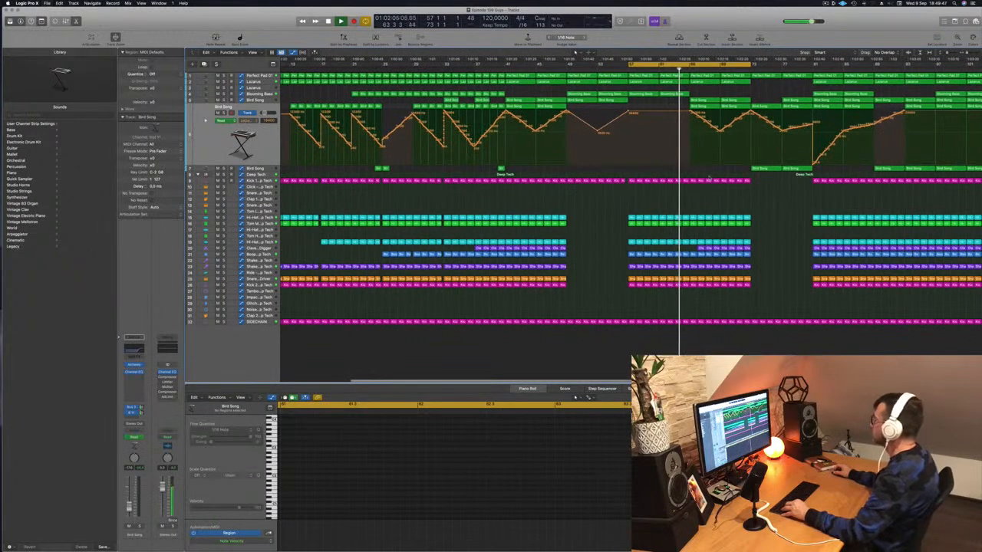
Reshape the cutoff automation of Lazarus on track 2 to rise toward bar 65, drop there, and climb gently to bar 73.
scroll(709, 177, down, 3)
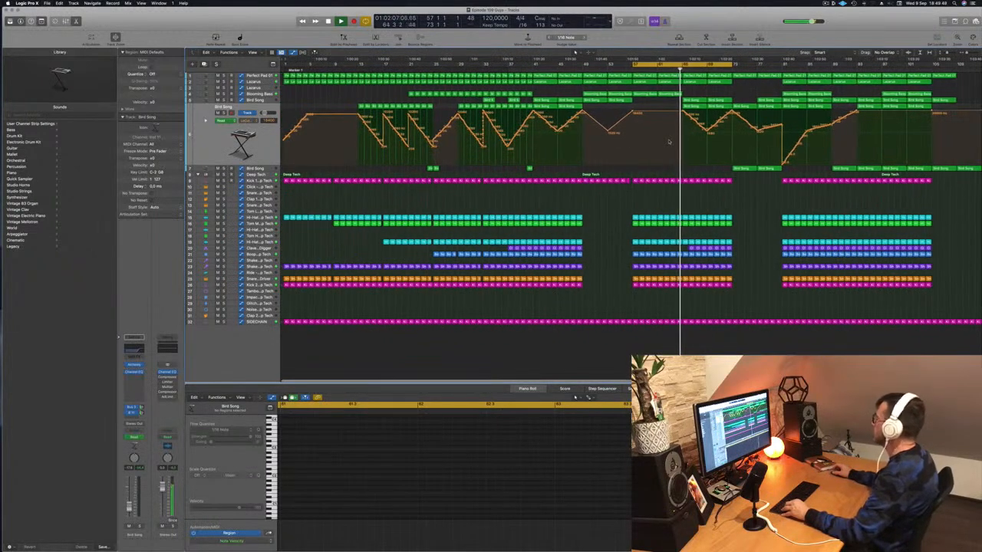
click(254, 82)
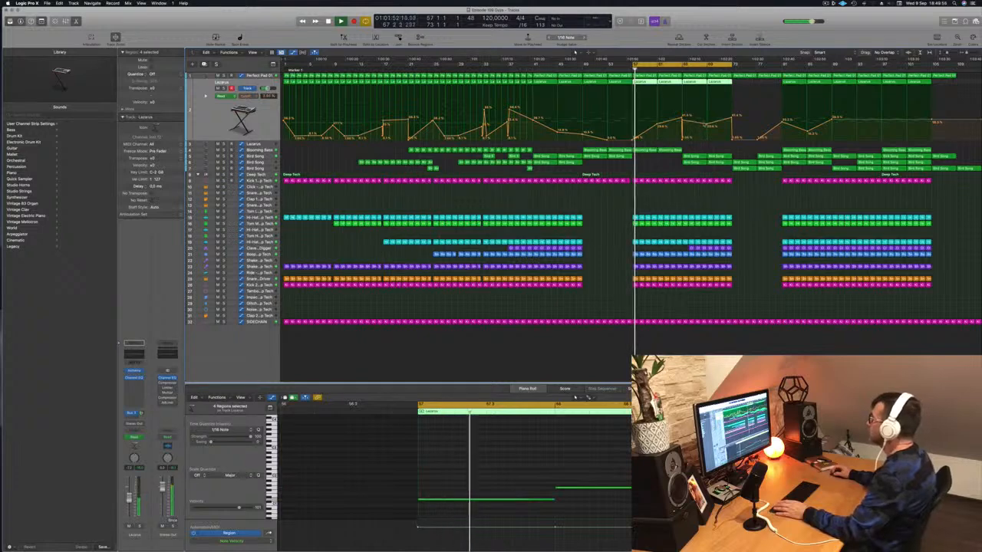
drag(705, 125, 675, 123)
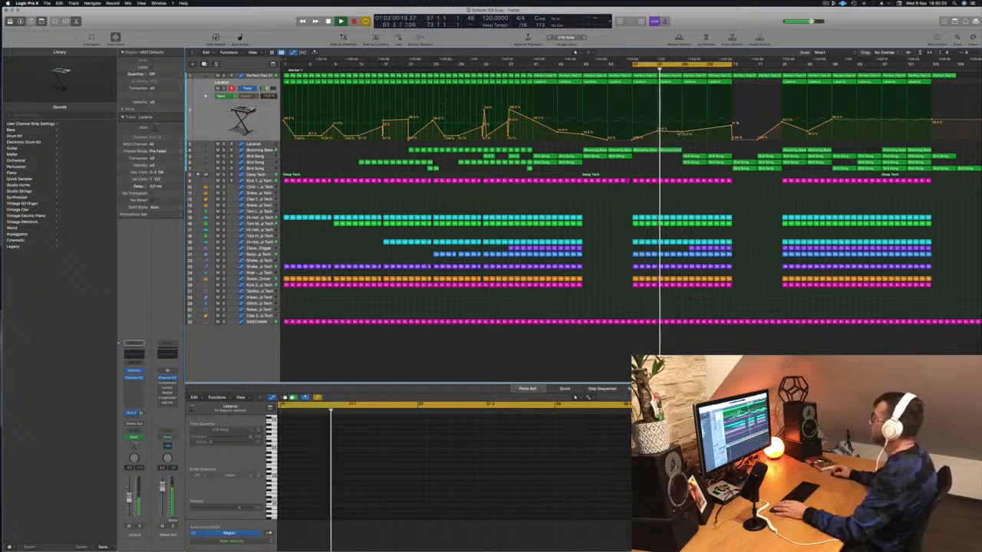
mouse_move(682, 132)
mouse_down()
mouse_move(684, 116)
mouse_move(682, 133)
mouse_up()
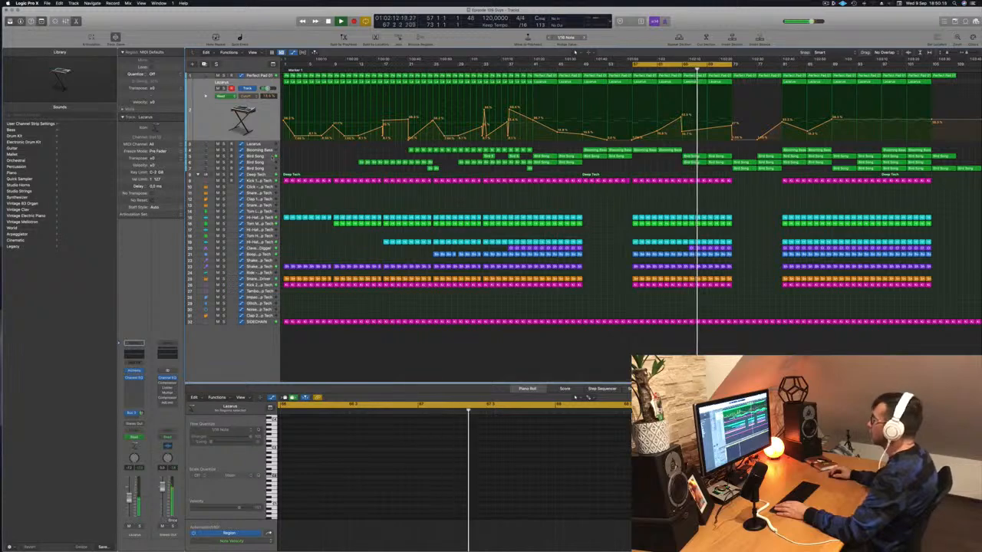
Copy the Bird Song regions on track 7 from bar 73 back to bars 65 and 69.
click(272, 157)
key(a)
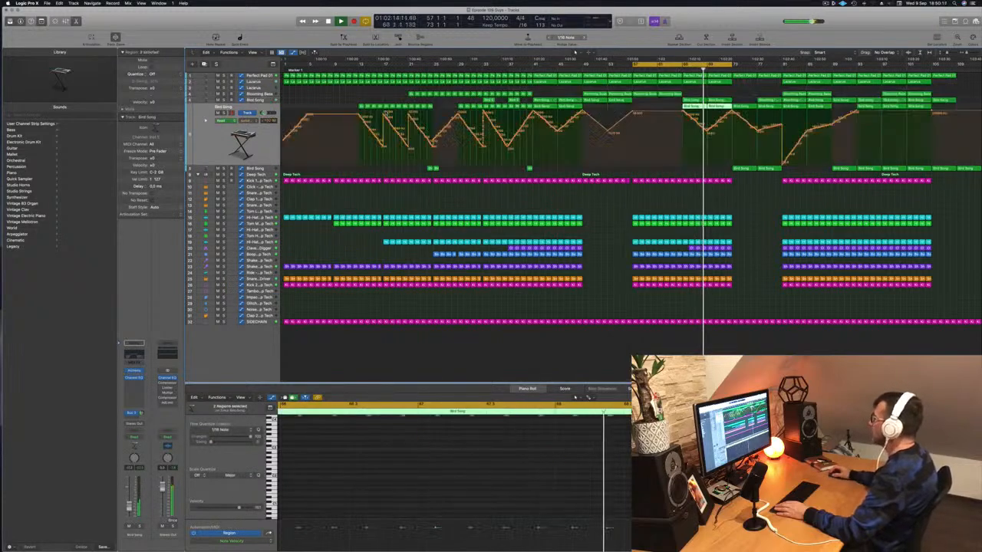
key(space)
click(680, 68)
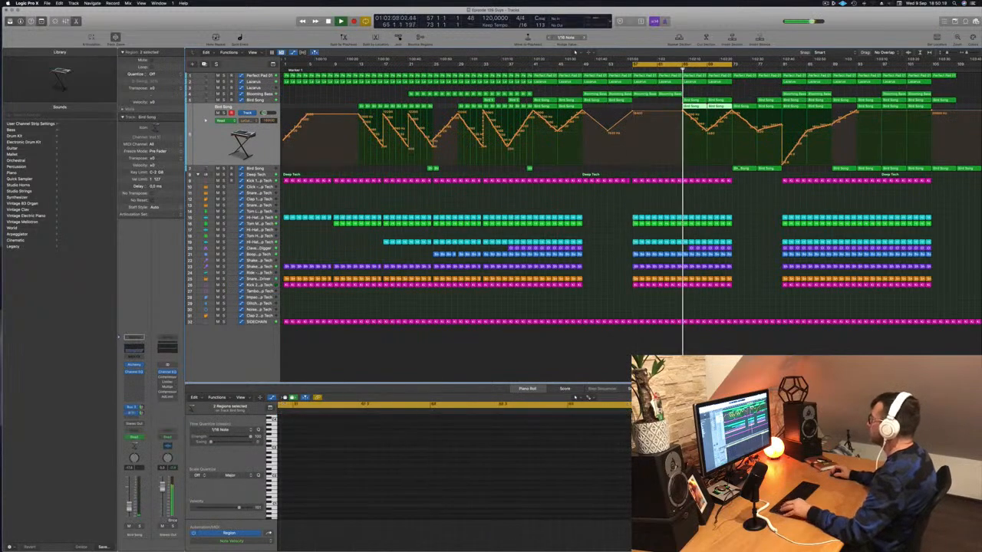
drag(750, 169, 717, 170)
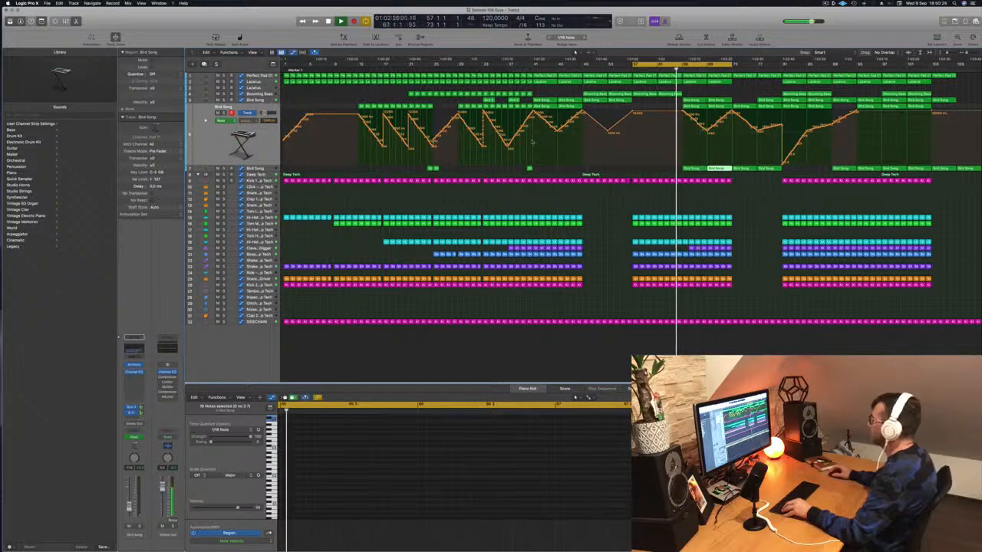
Draw volume automation for Bird Song on track 7 that dips at bar 65 and climbs back by bar 73.
key(a)
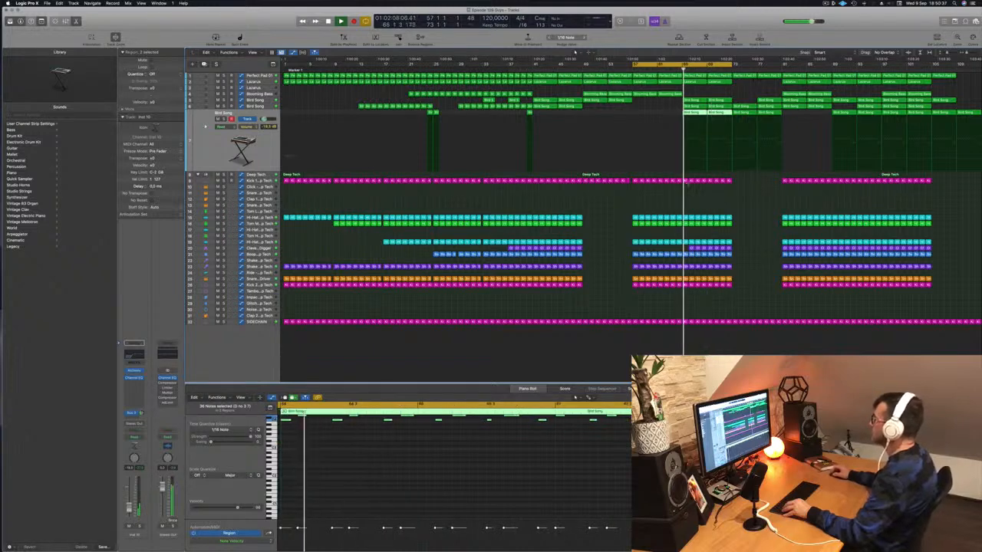
click(732, 160)
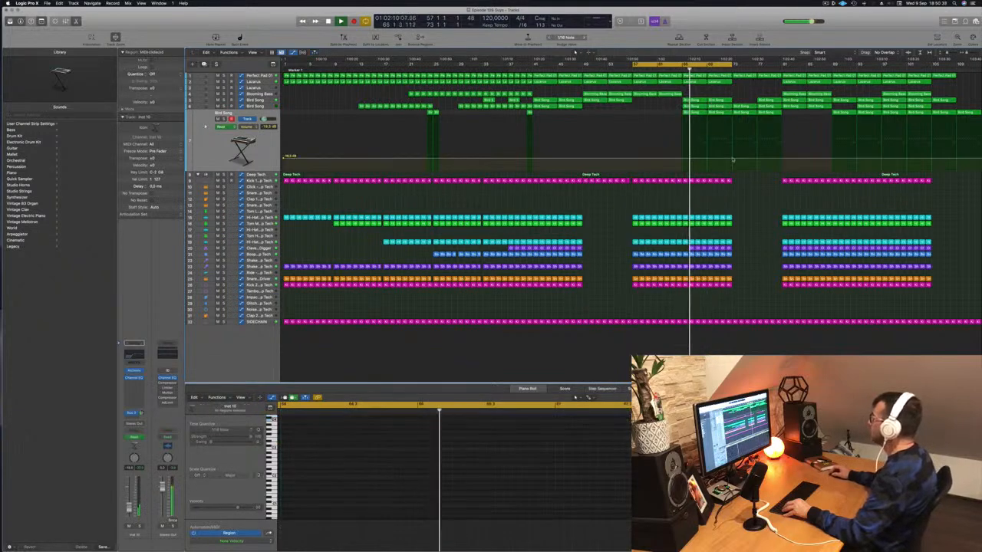
drag(680, 159, 684, 165)
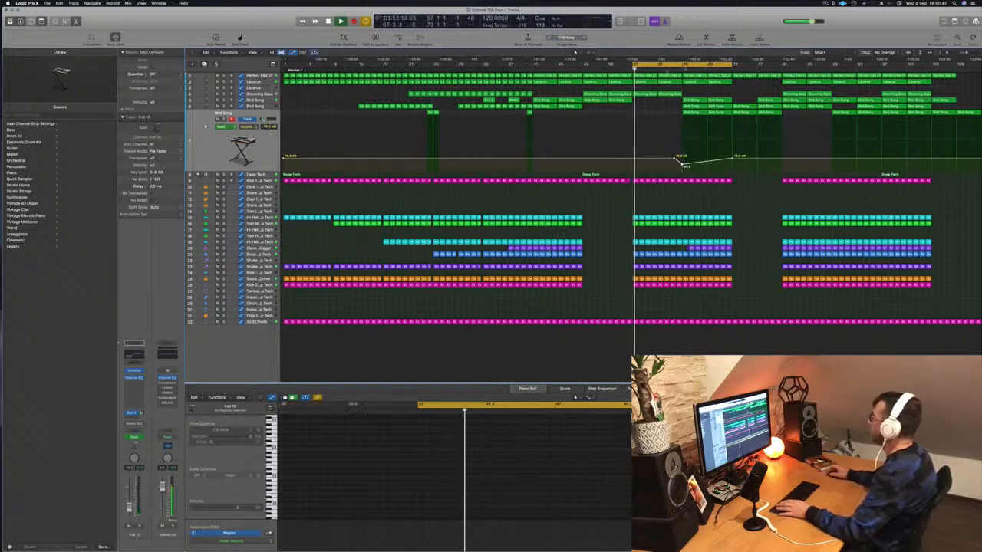
Move the cycle range to bars 65 to 81 and listen through that section.
drag(691, 65, 739, 65)
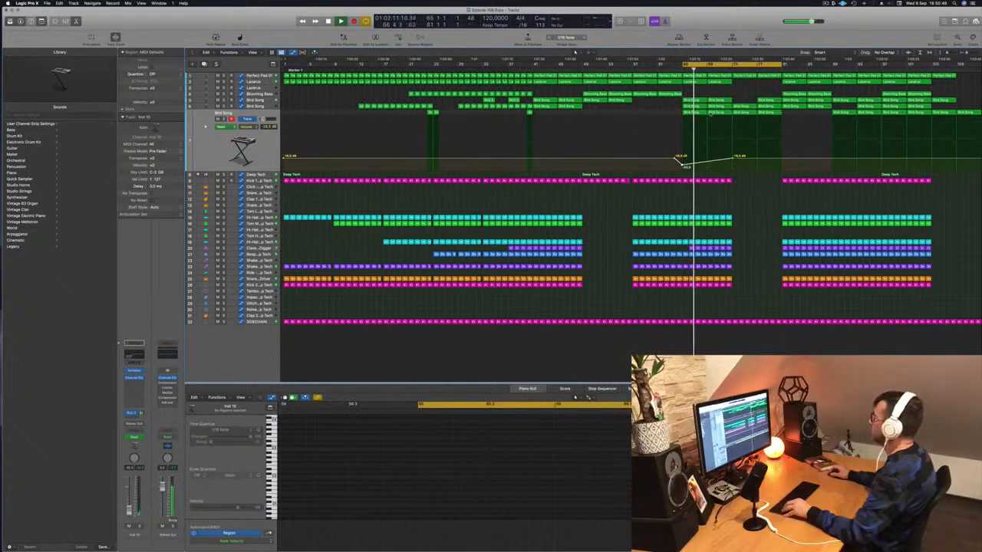
scroll(707, 114, up, 5)
scroll(729, 118, down, 3)
scroll(729, 118, down, 2)
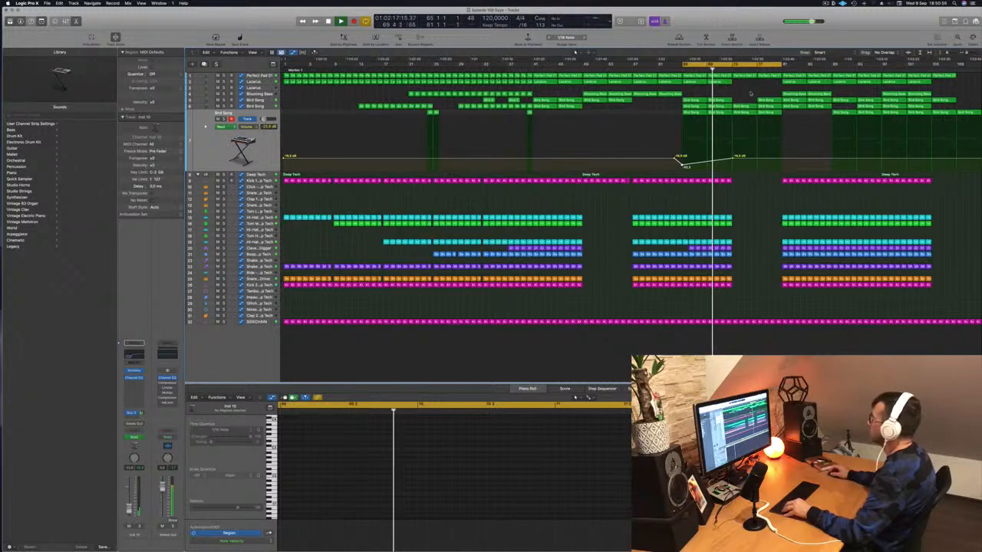
scroll(740, 123, up, 2)
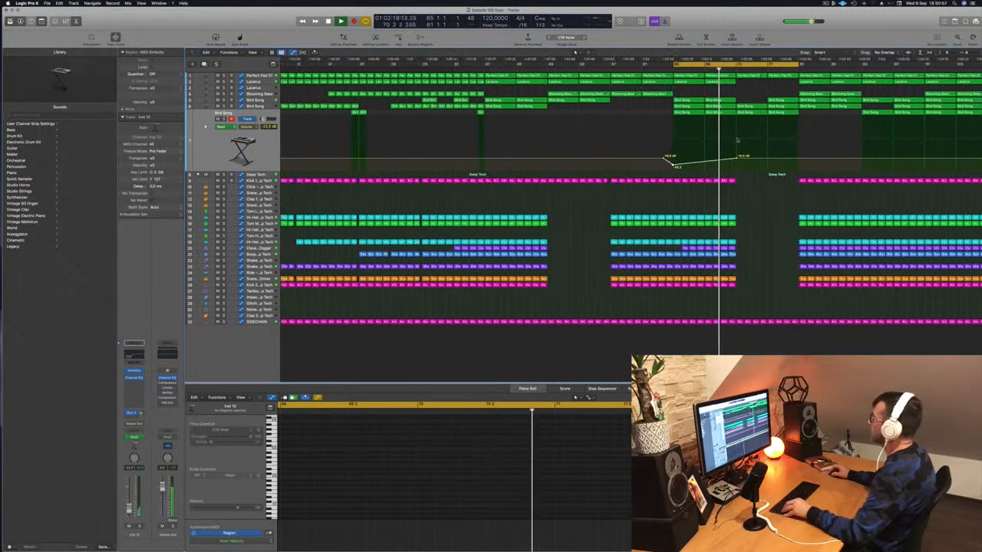
scroll(737, 140, down, 2)
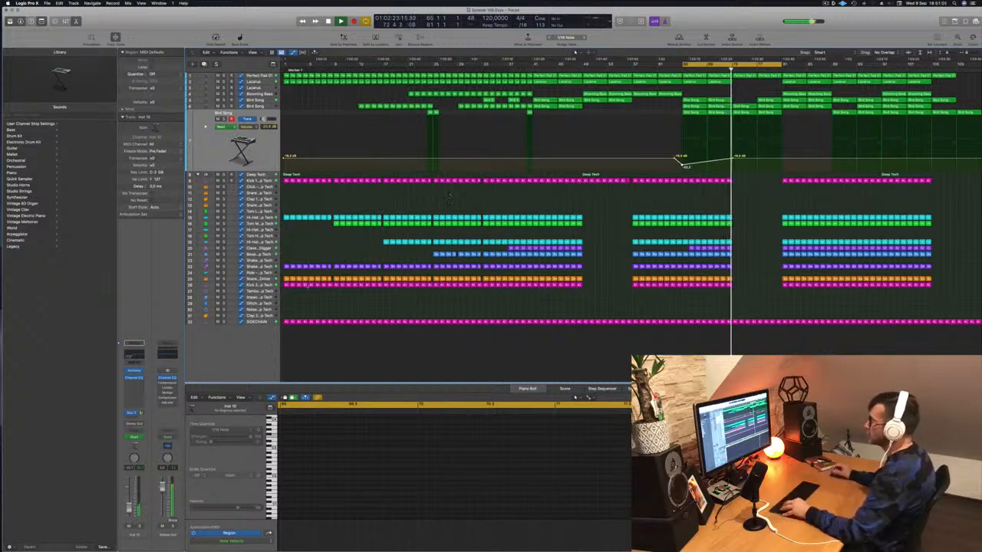
scroll(778, 211, up, 2)
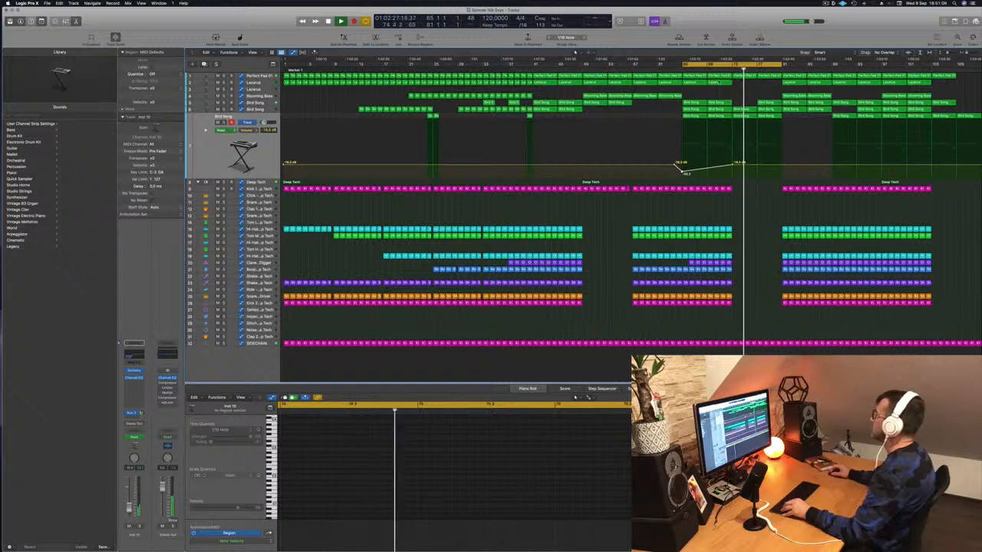
click(701, 69)
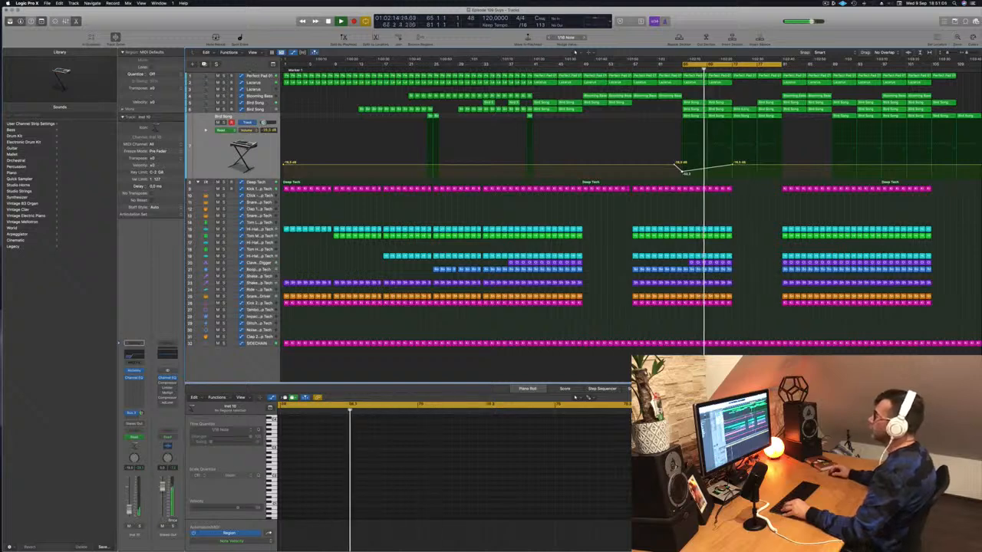
Set the cycle range to bars 73 to 81, repeat that section three times, and restart playback.
click(255, 76)
click(756, 68)
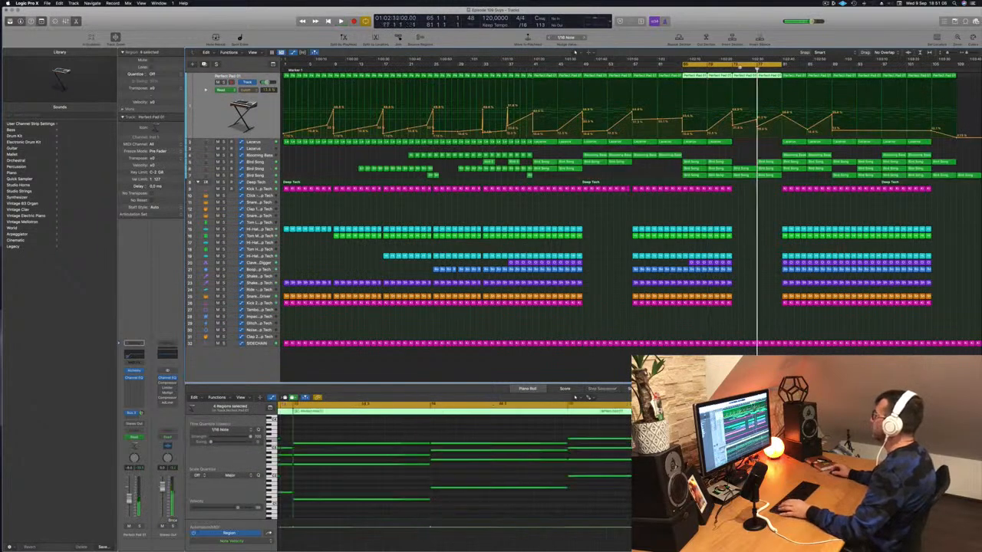
click(735, 66)
drag(735, 65, 780, 66)
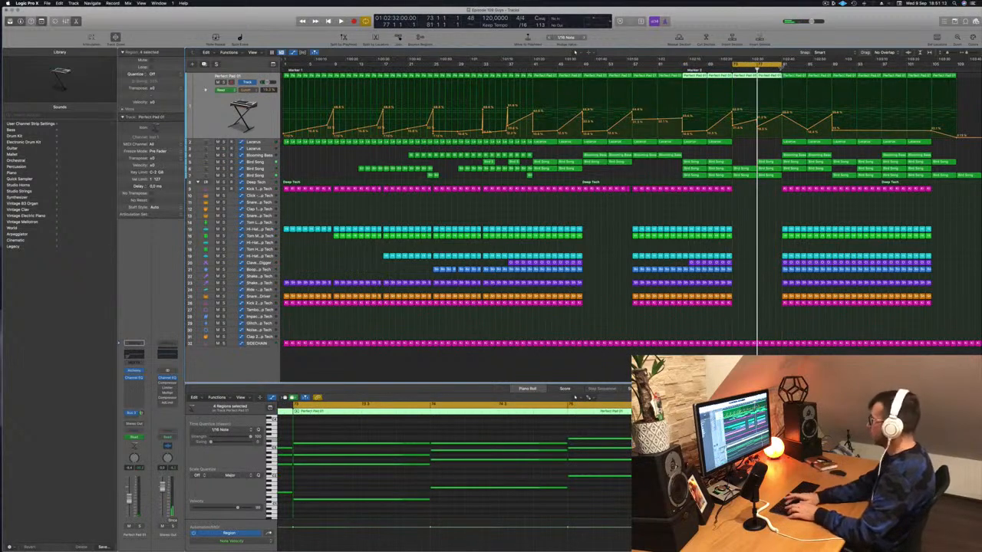
key(super+r)
key(super+r)
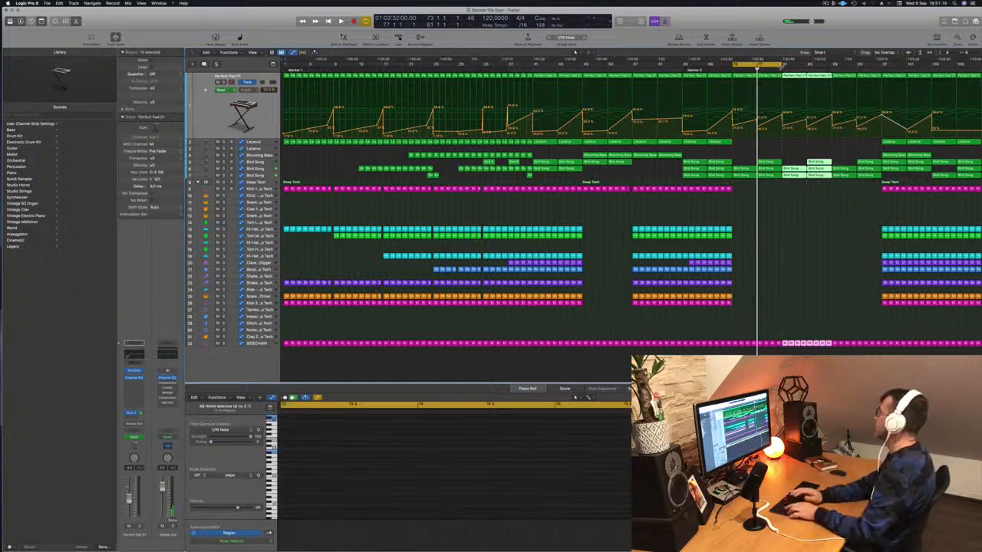
key(super+r)
key(space)
scroll(828, 236, down, 2)
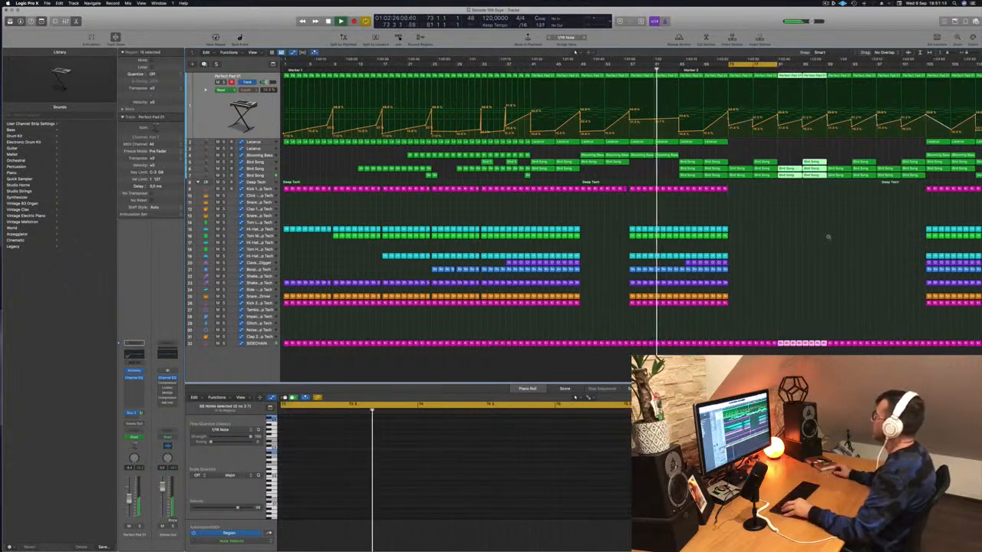
key(Return)
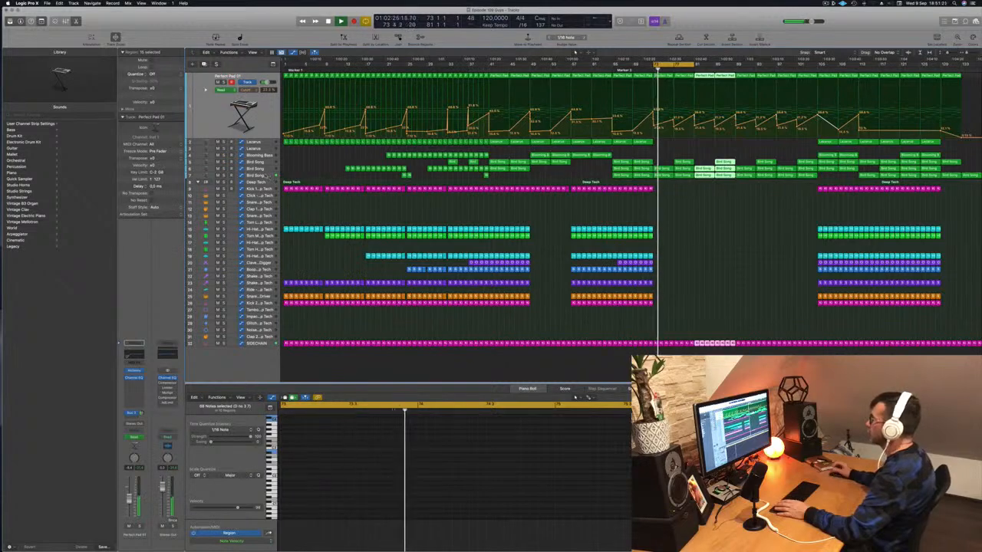
Pull the bar 73 volume automation point of Bird Song on track 7 down so the level rises toward bar 81.
click(267, 177)
key(Return)
key(Return)
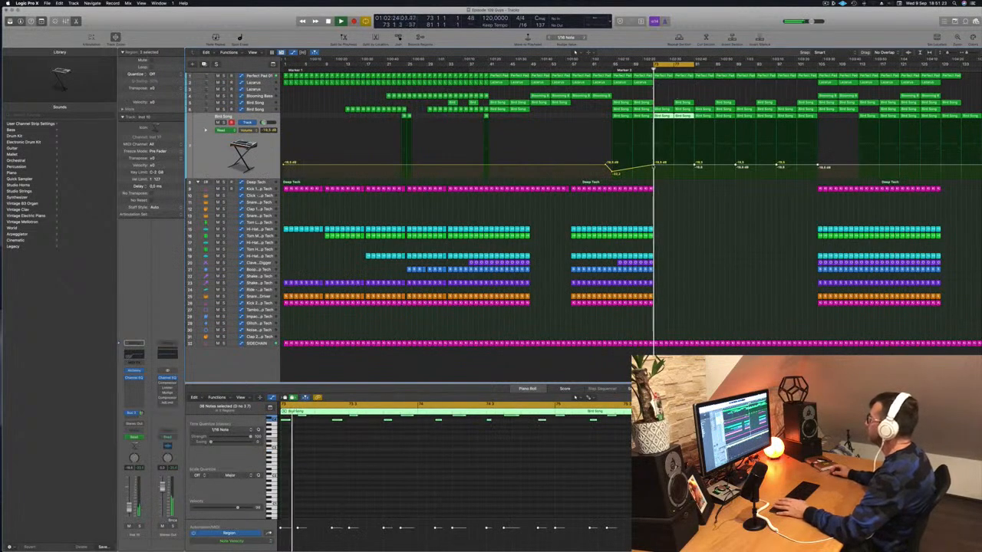
drag(654, 165, 654, 178)
key(Return)
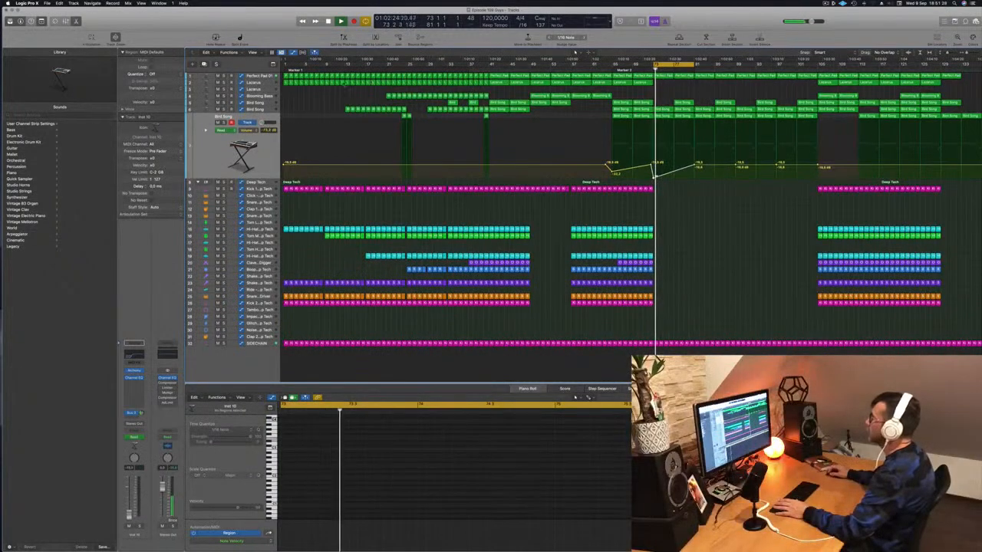
Smooth Perfect Pad 01's cutoff automation at bar 77 so it rises steadily from bar 73 to bar 81.
click(257, 76)
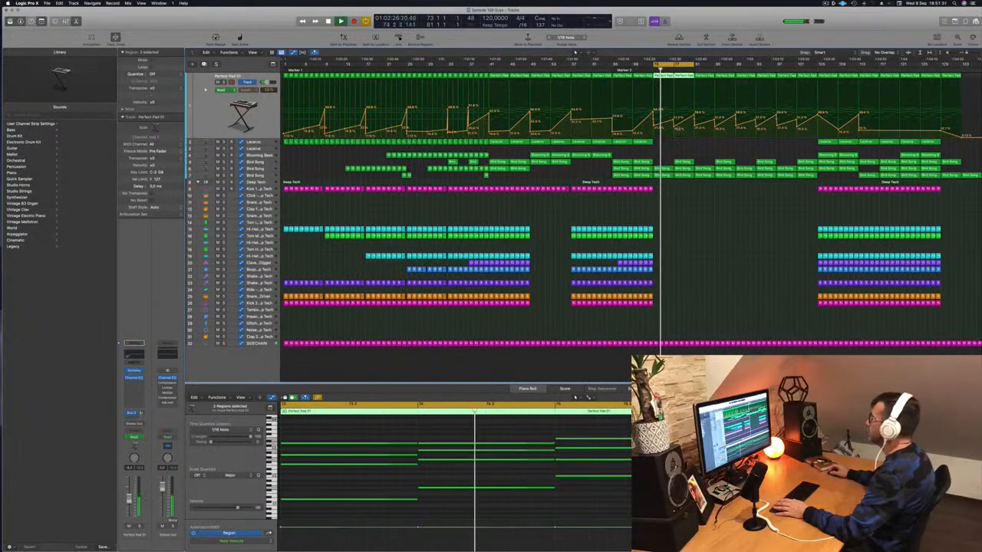
click(675, 128)
click(674, 121)
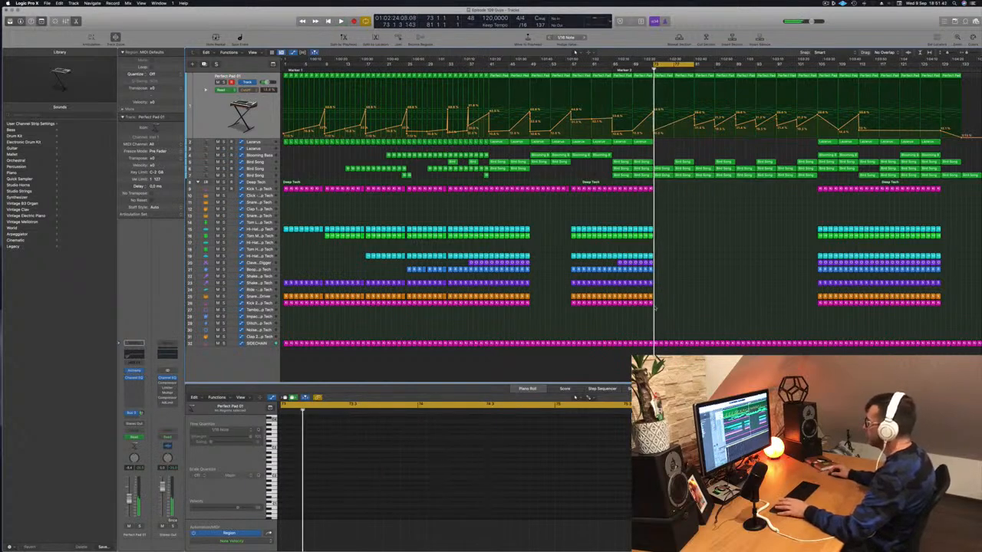
Try a copy of the last Kick 2 region at bar 73 on the Noise - Deep Tech track, moving its note to the region start.
click(648, 303)
drag(649, 303, 655, 330)
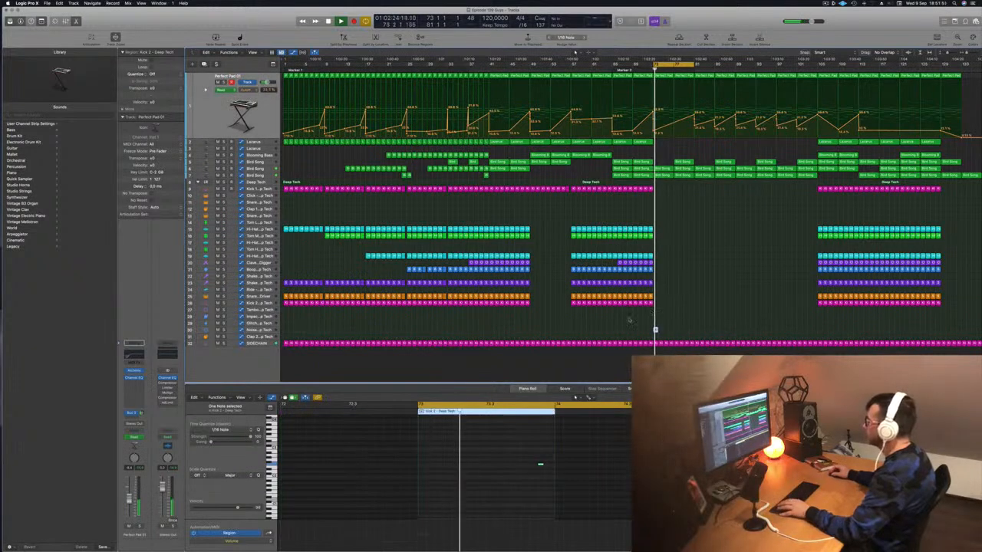
key(space)
click(266, 324)
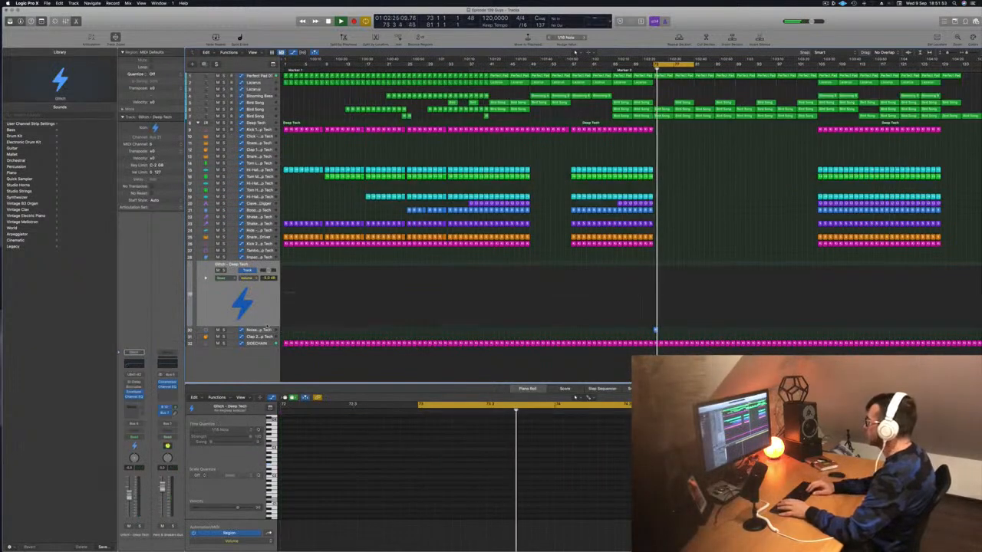
key(Down)
key(space)
key(space)
drag(523, 460, 582, 494)
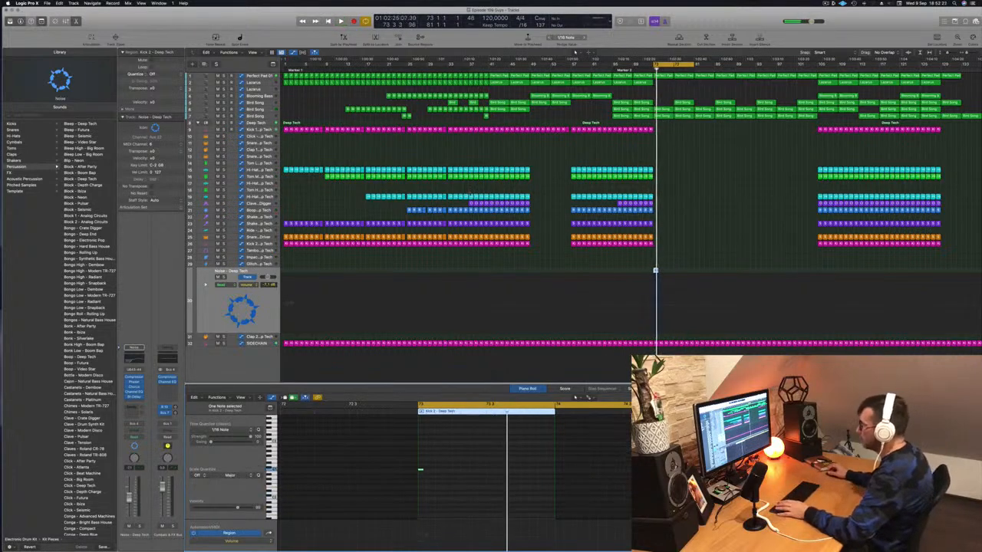
Remove the copied Kick 2 region from the Noise - Deep Tech track and restart playback.
click(247, 301)
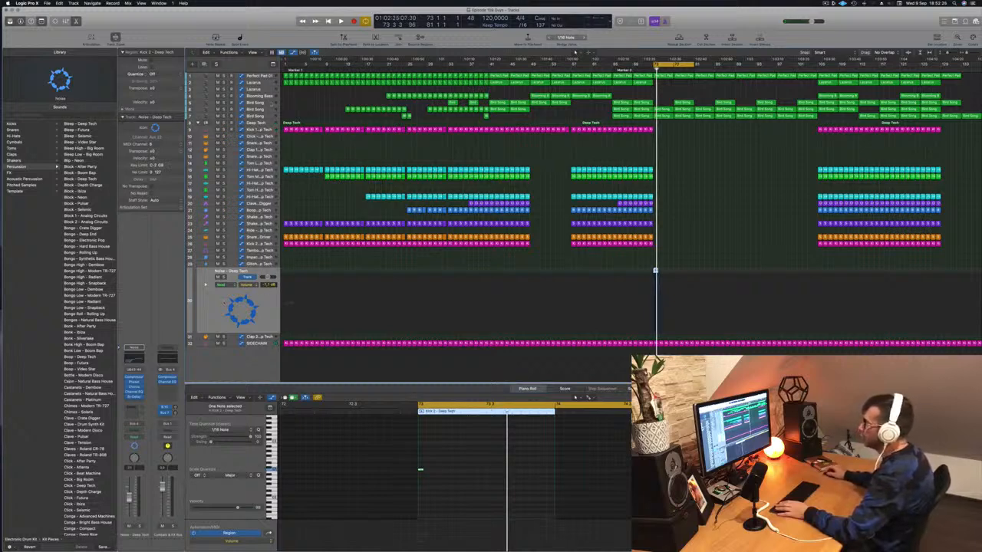
click(260, 123)
key(space)
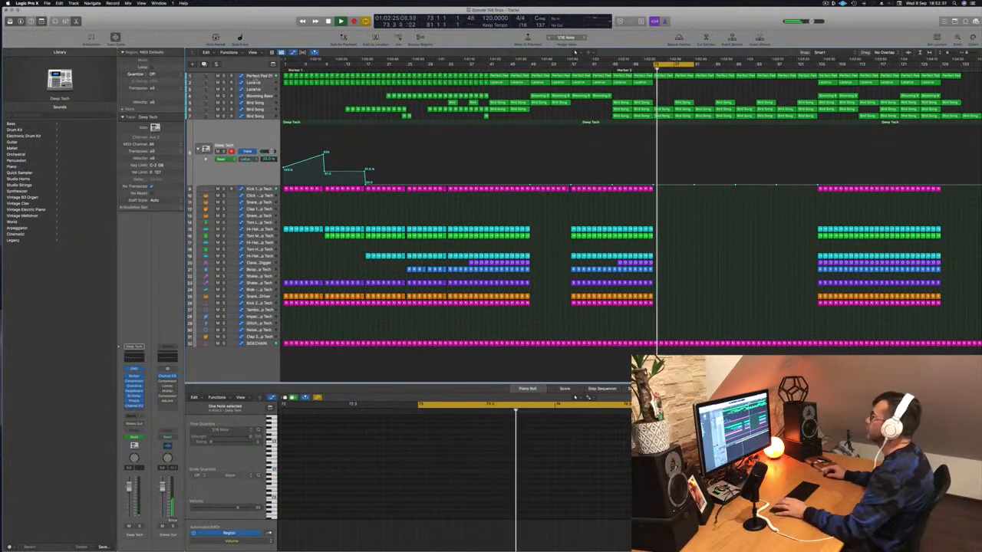
Delete the Bird Song region at bar 77 on track 5.
click(262, 78)
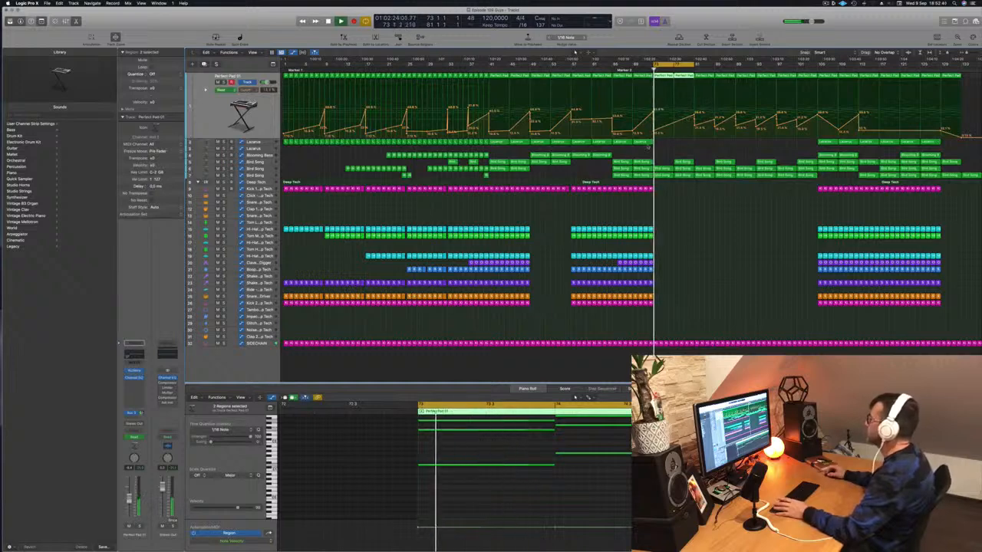
click(668, 162)
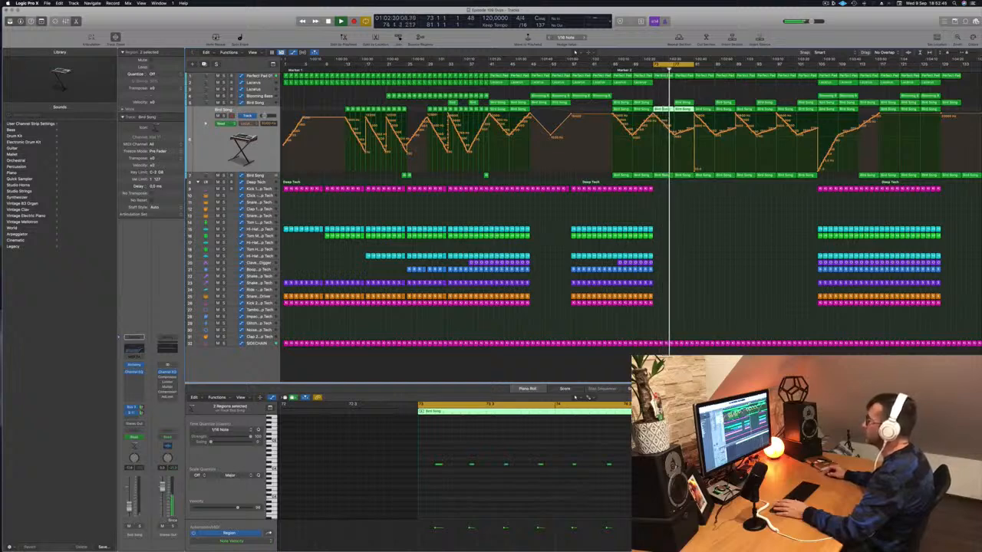
key(Down)
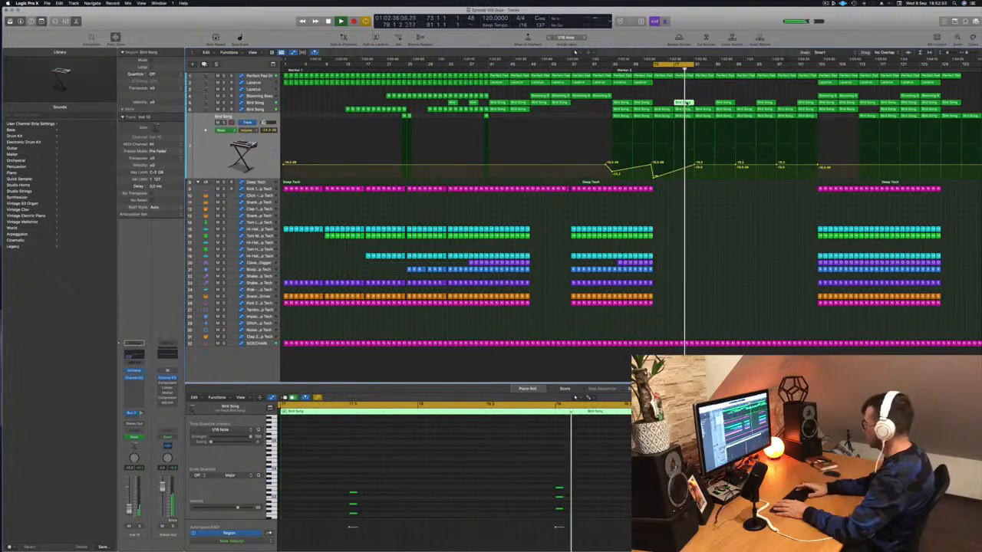
key(Delete)
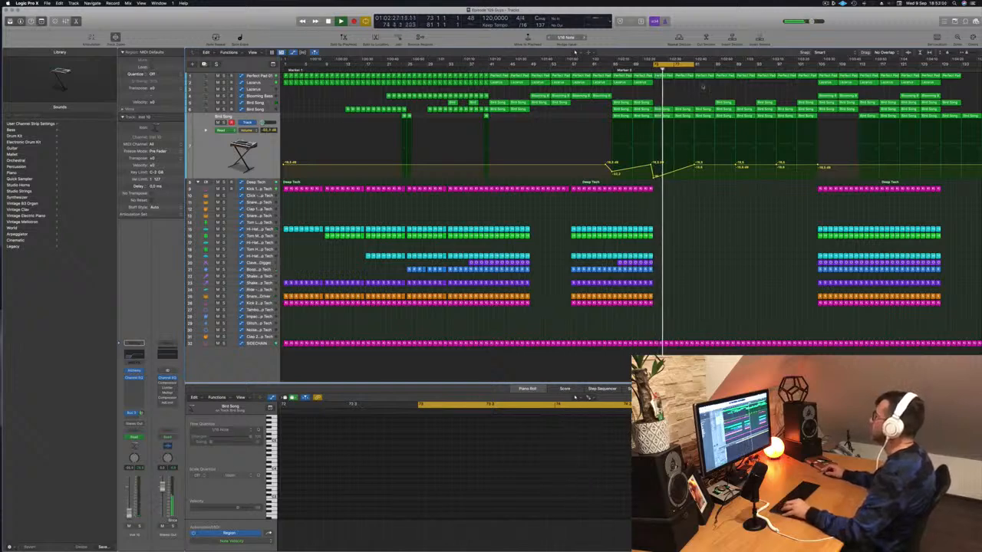
Copy the Lazarus region on track 2 from bar 105 to bar 81 and show the track's automation.
click(826, 82)
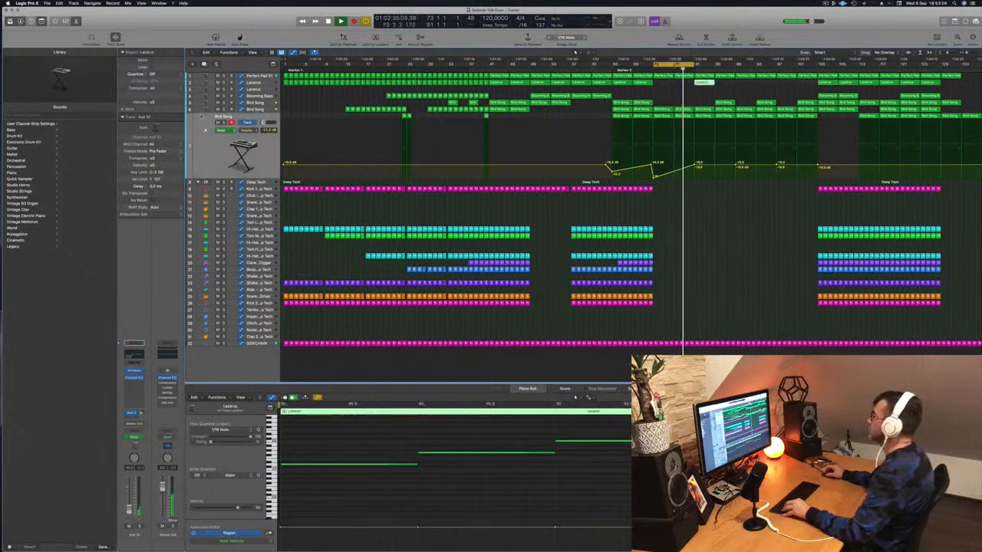
click(209, 82)
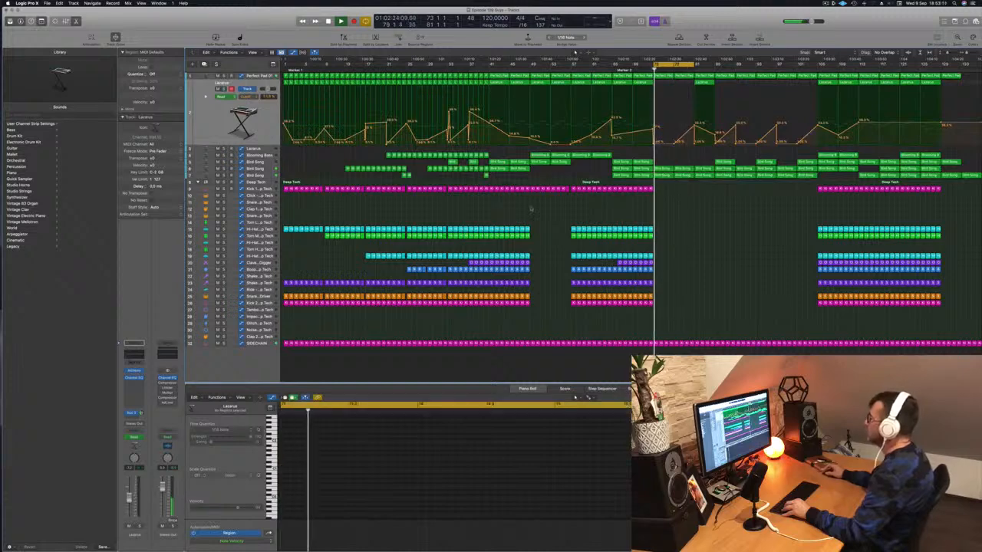
Reshape the filter automation on the track 6 Bird Song between bars 73 and 81, dipping at bar 77 and rising to bar 81.
click(254, 169)
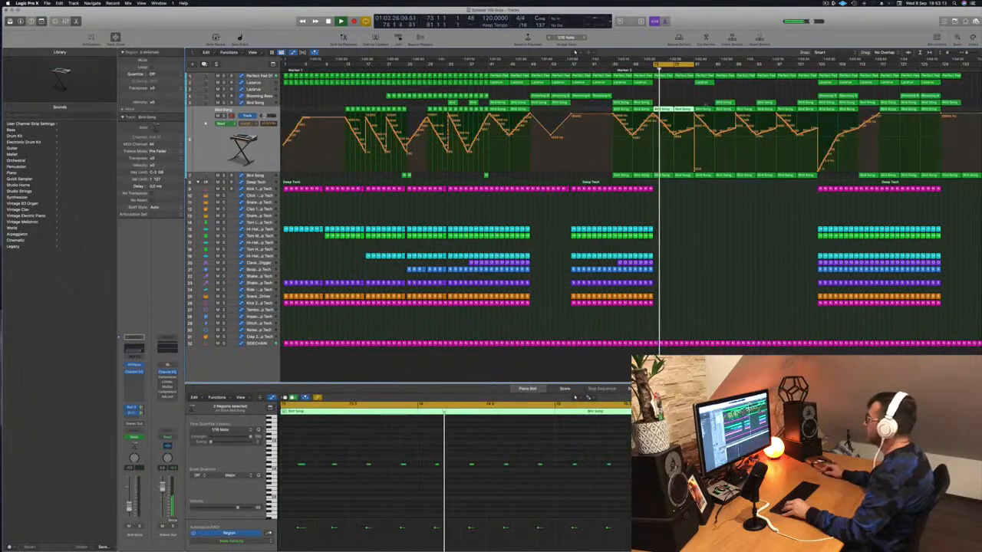
drag(674, 135, 678, 133)
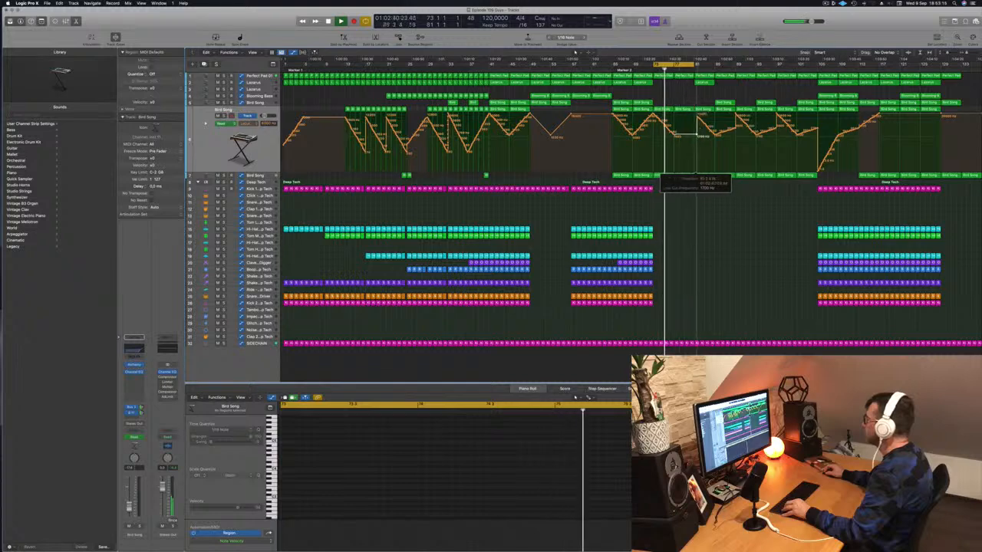
click(697, 115)
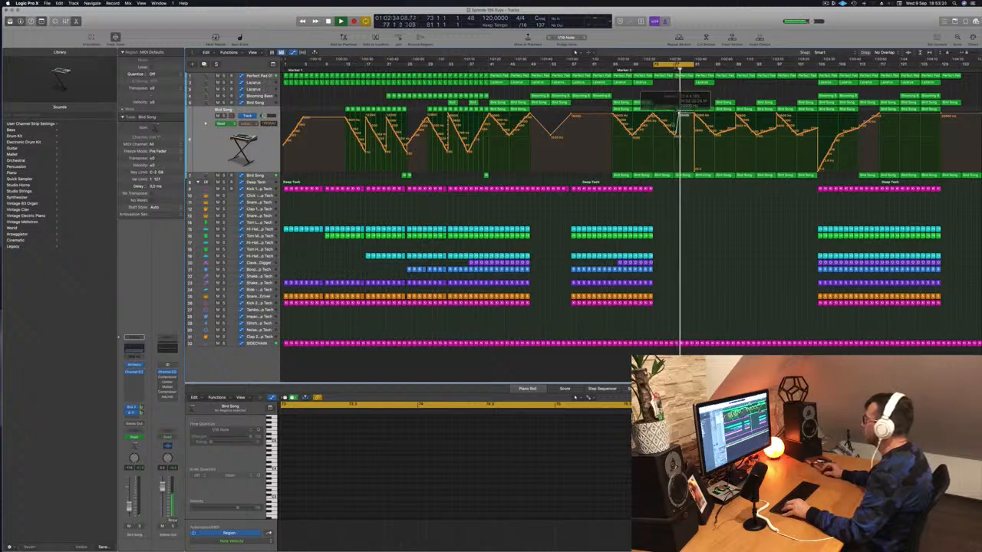
drag(679, 114, 666, 126)
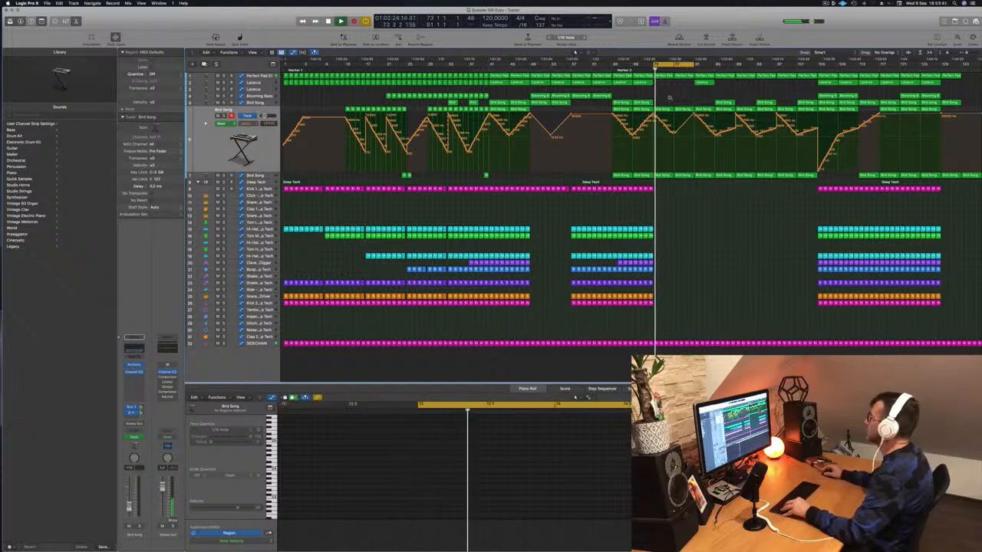
Extend the cycle range to bar 89 and save the project.
drag(695, 65, 735, 71)
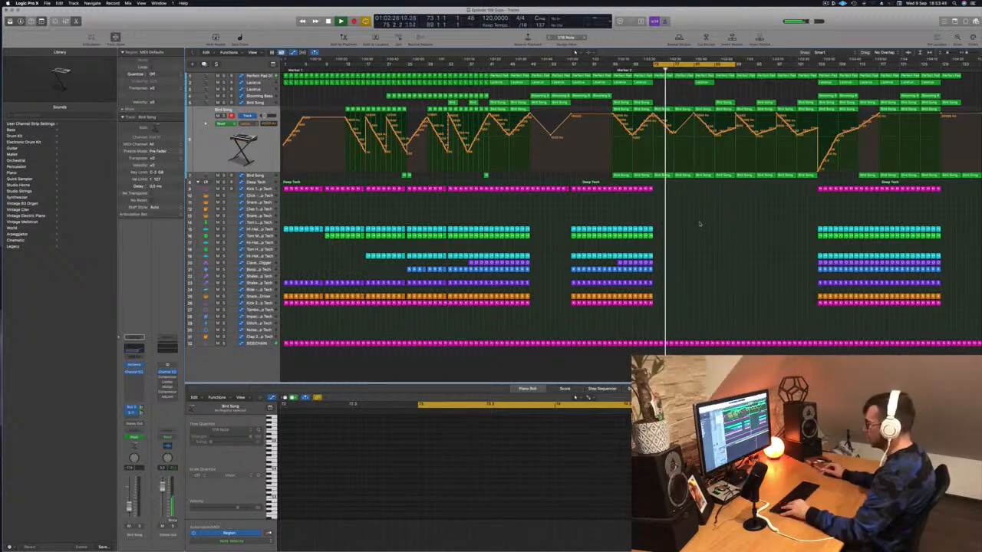
key(super+s)
key(super+Right)
key(super+Right)
key(super+Right)
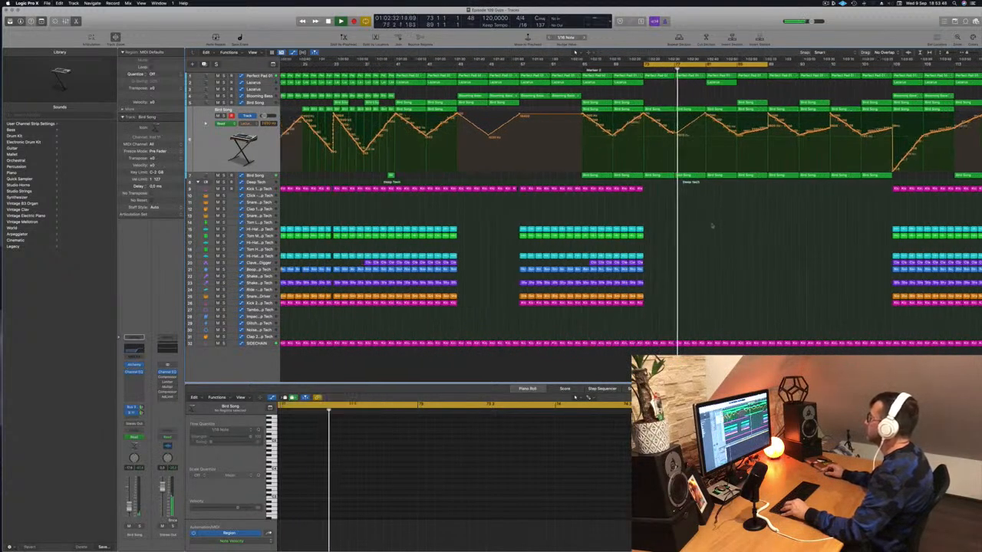
key(super+Right)
key(super+Right)
key(super+Left)
key(super+Left)
key(super+Left)
key(super+Left)
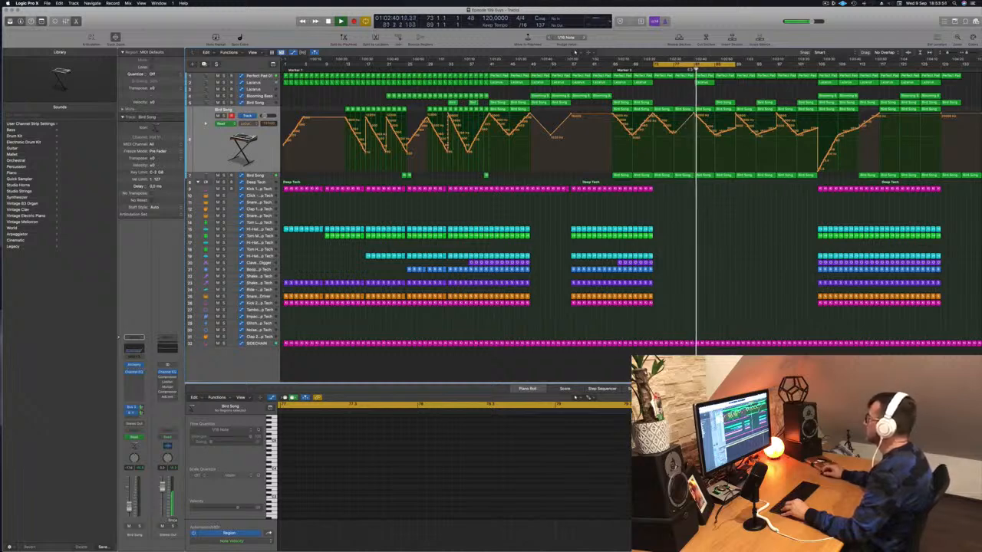
Delete the Lazarus region at bar 81 on track 2 and the Bird Song regions between bars 81 and 89 on tracks 5 and 6.
click(703, 82)
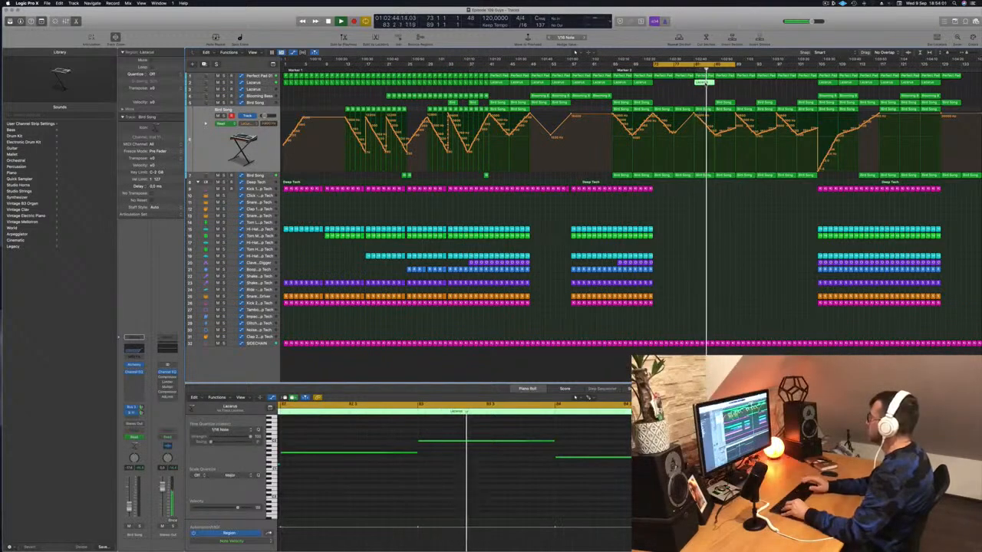
key(Delete)
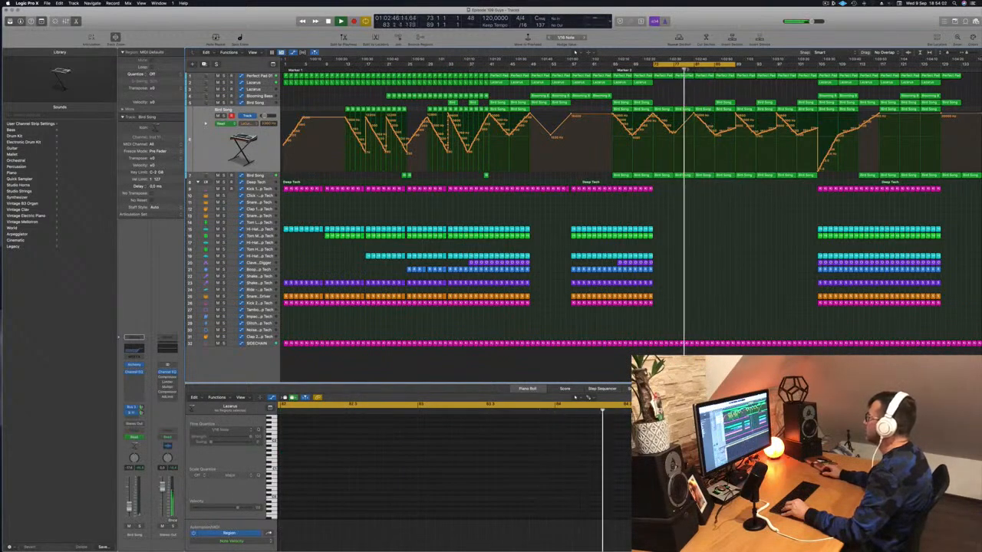
click(702, 110)
key(Delete)
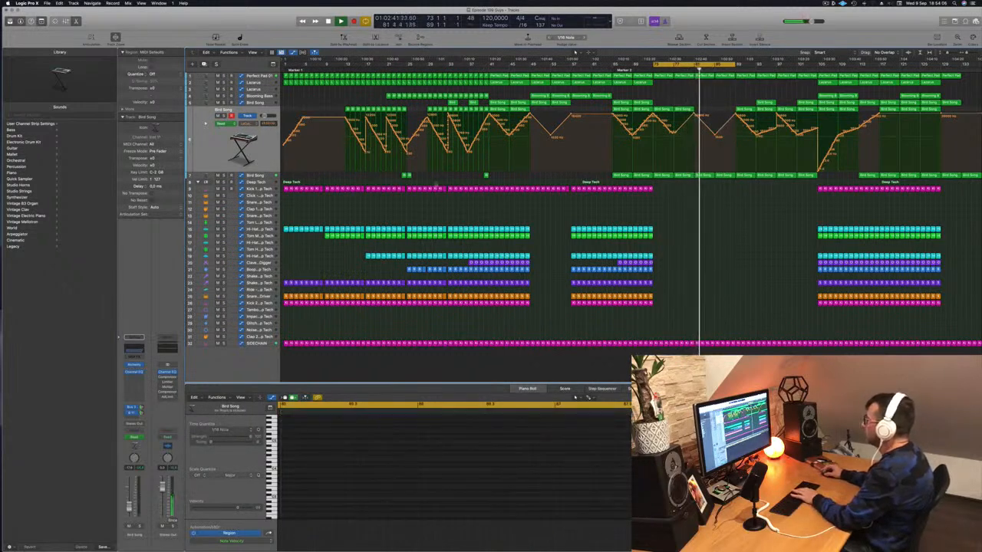
Raise the volume automation point at bar 81 on the track 7 Bird Song.
click(263, 176)
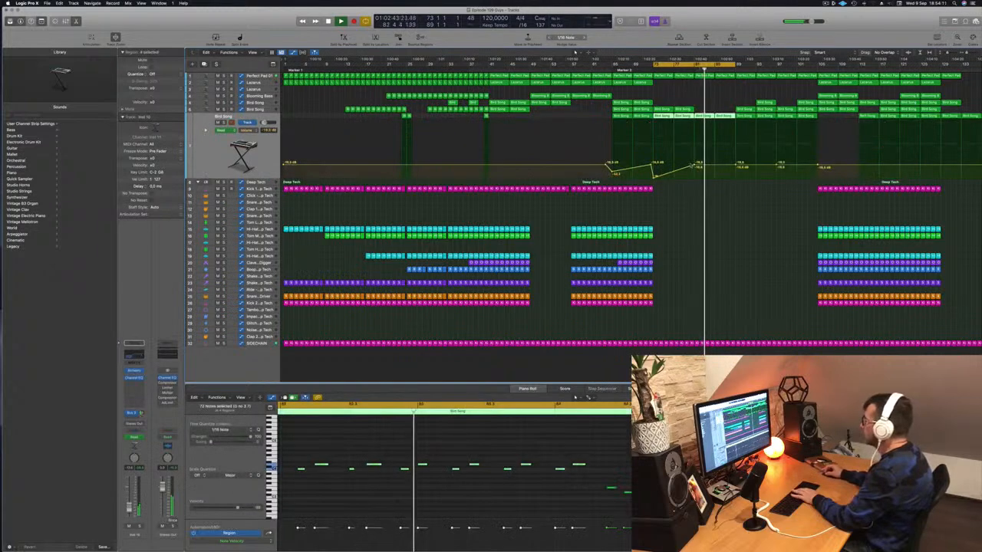
drag(695, 164, 695, 159)
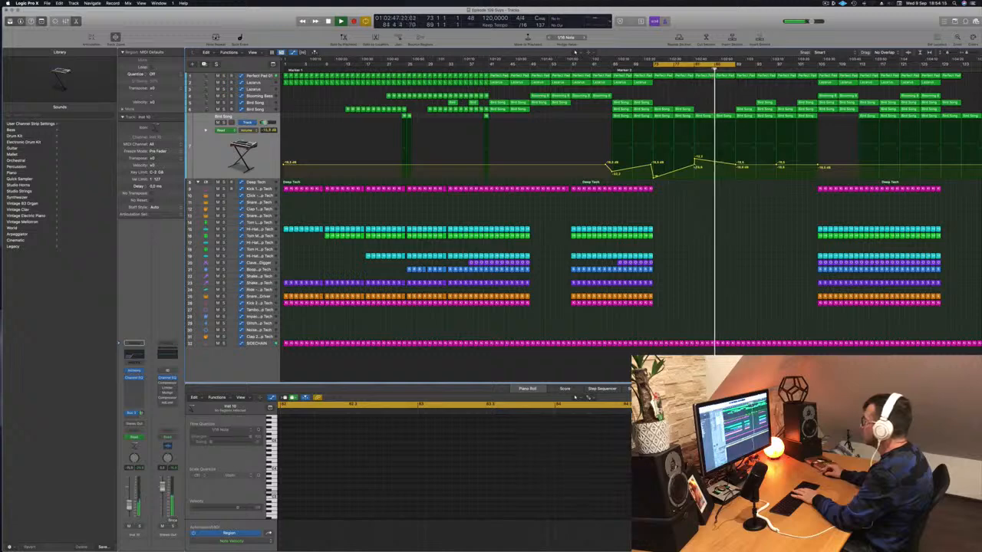
Lower the Perfect Pad 01 track's cutoff automation right after the bar 81 peak, keeping it low until bar 89.
click(680, 72)
click(709, 76)
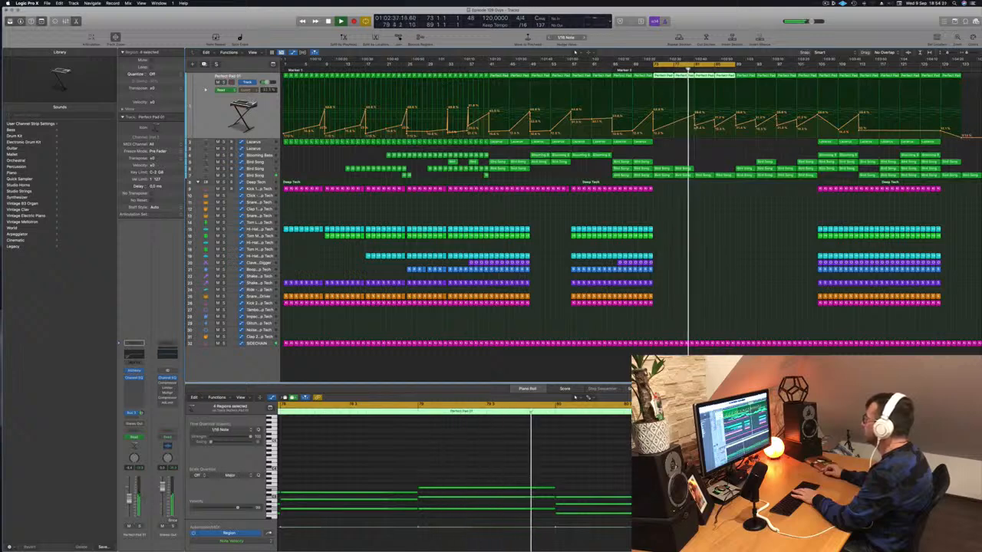
click(695, 129)
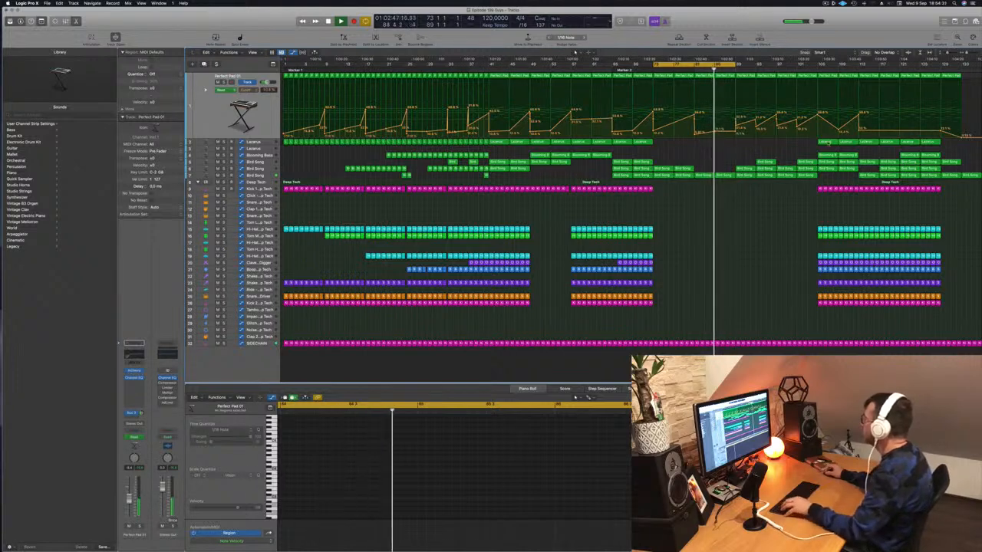
Copy the Lazarus region on track 2 from bar 105 to bar 85.
click(826, 142)
drag(825, 143, 723, 144)
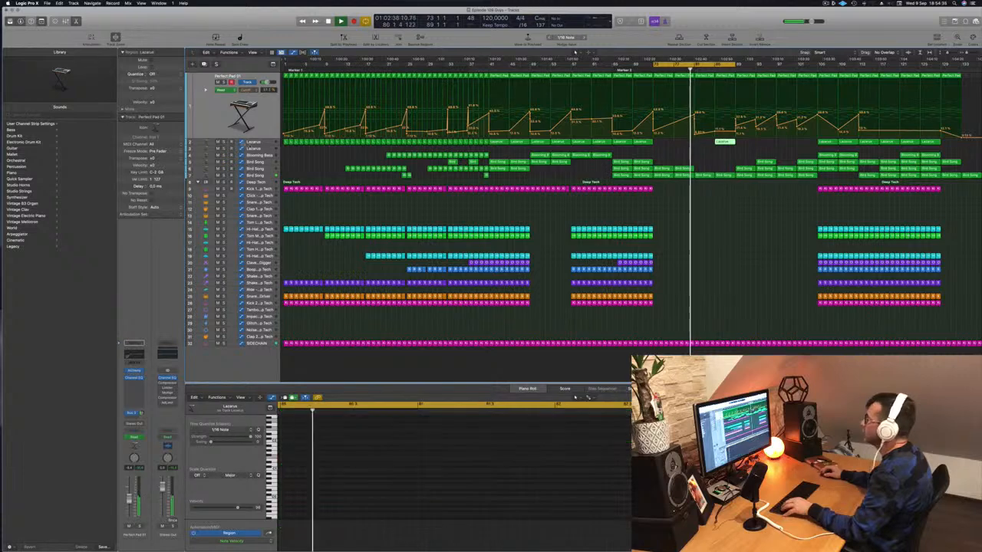
Open the Alchemy synth of the track 2 Lazarus and adjust its Cutoff Decay.
key(Down)
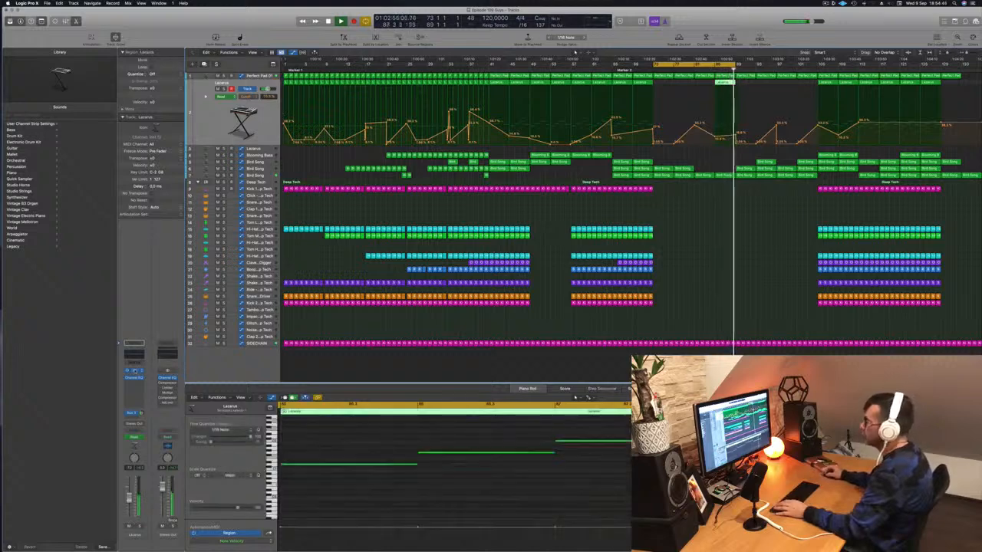
click(134, 375)
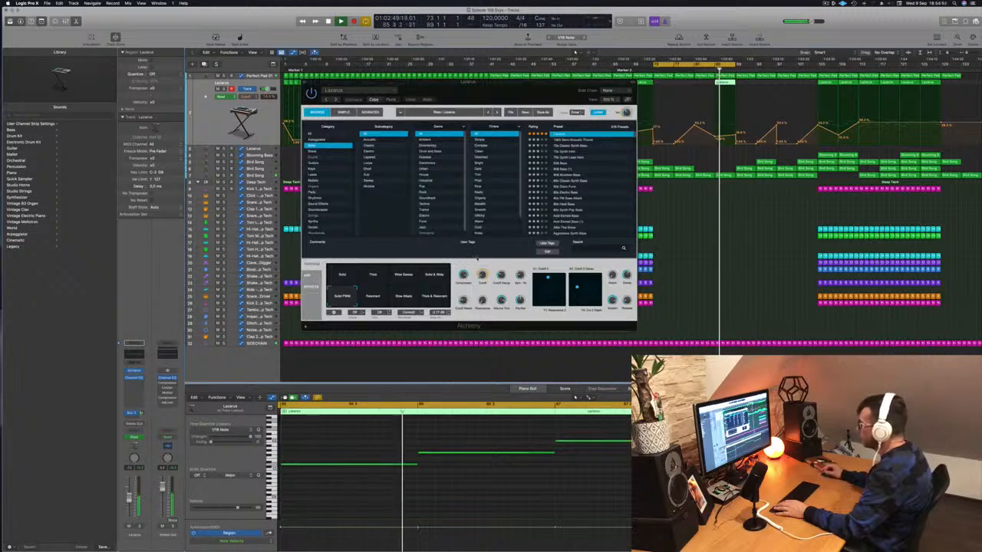
drag(502, 276, 503, 289)
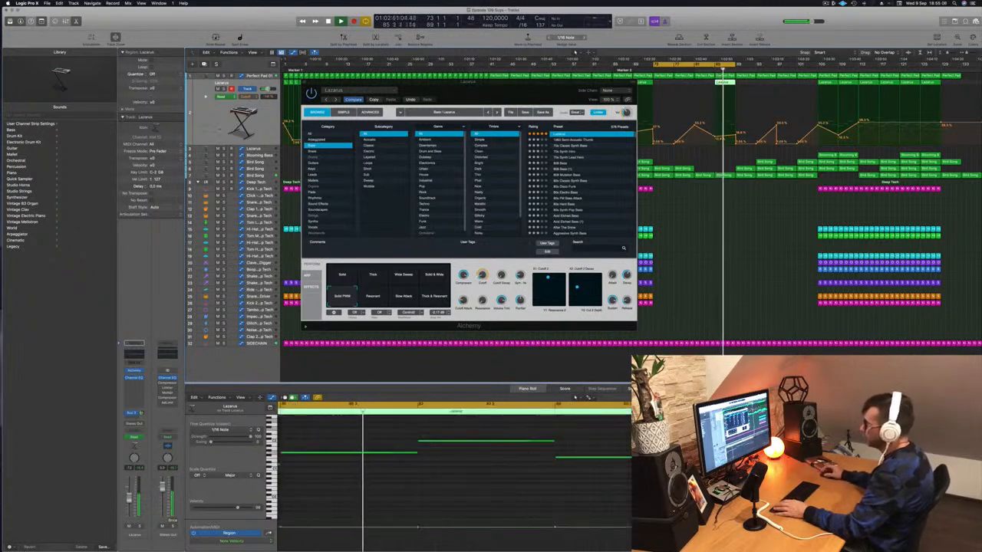
Set the Lazarus track's Channel EQ high cut to 440 Hz at 36 dB/Oct and close the plug-in windows.
click(134, 377)
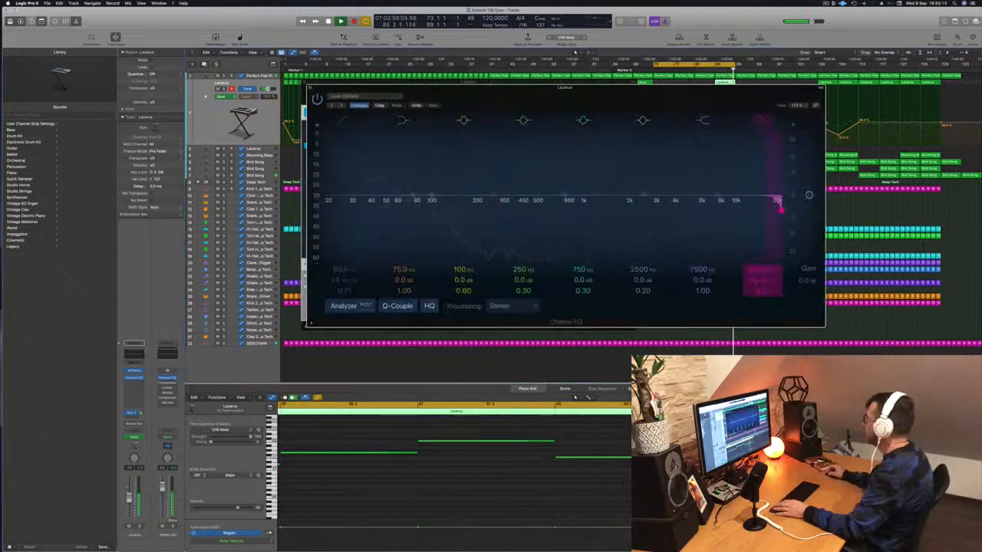
drag(780, 206, 529, 210)
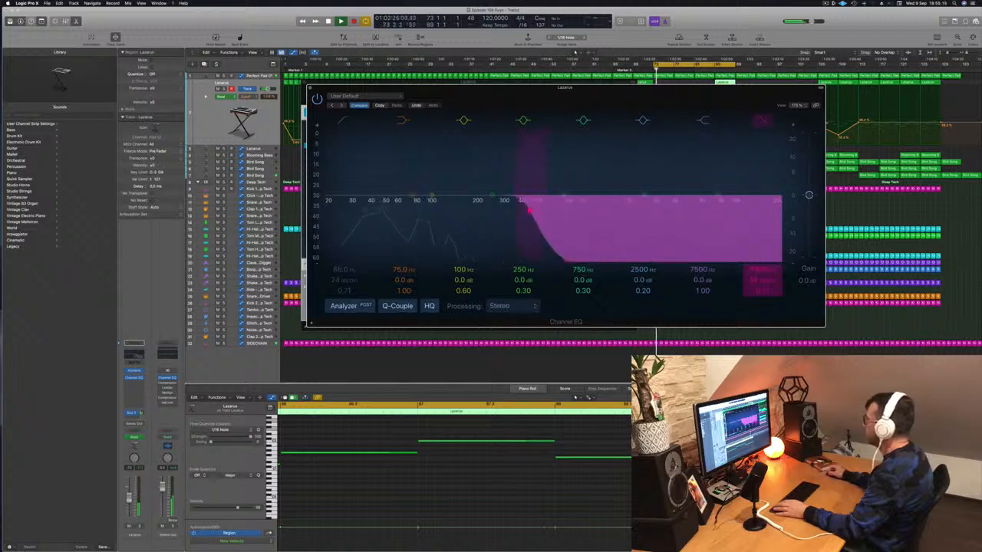
key(space)
key(space)
drag(674, 87, 450, 144)
click(709, 69)
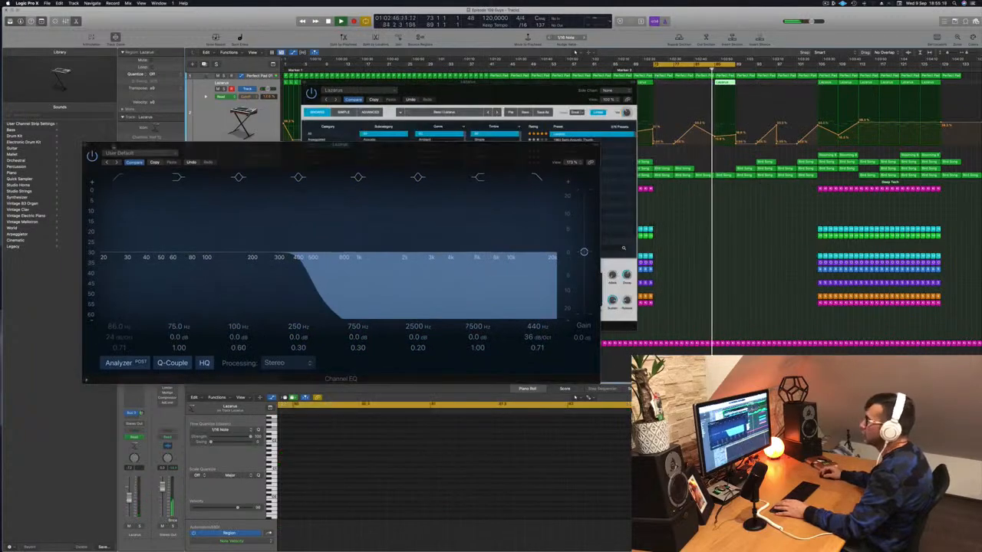
click(87, 147)
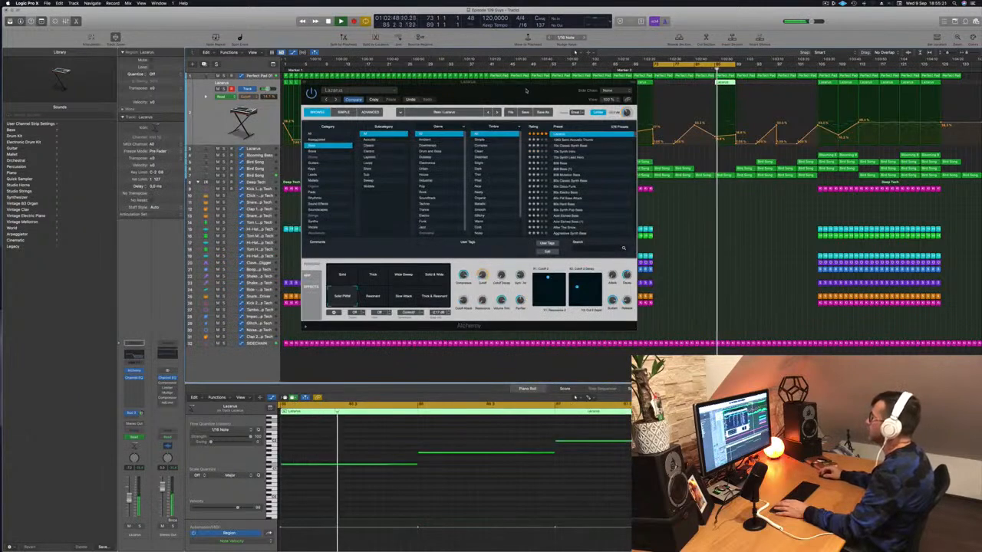
drag(522, 91, 502, 100)
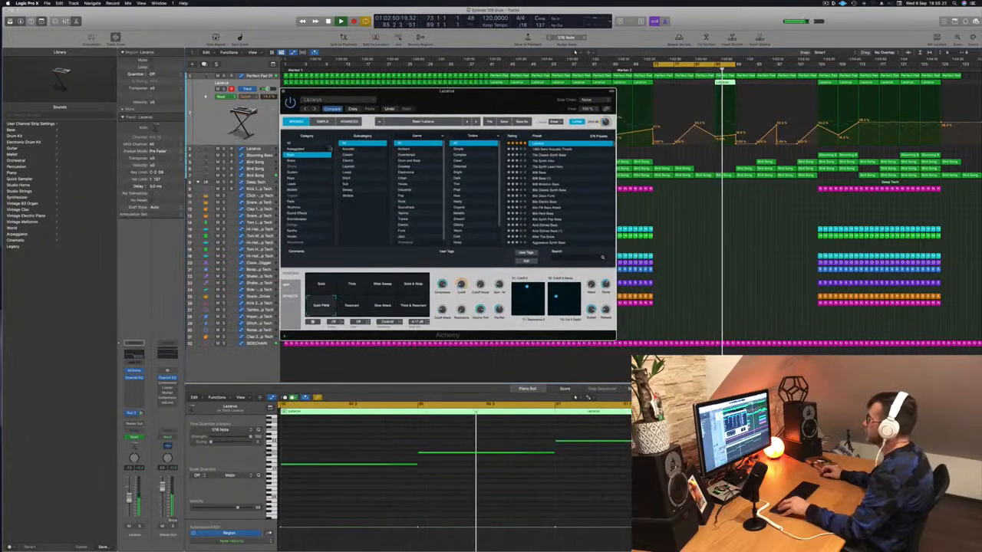
key(super+w)
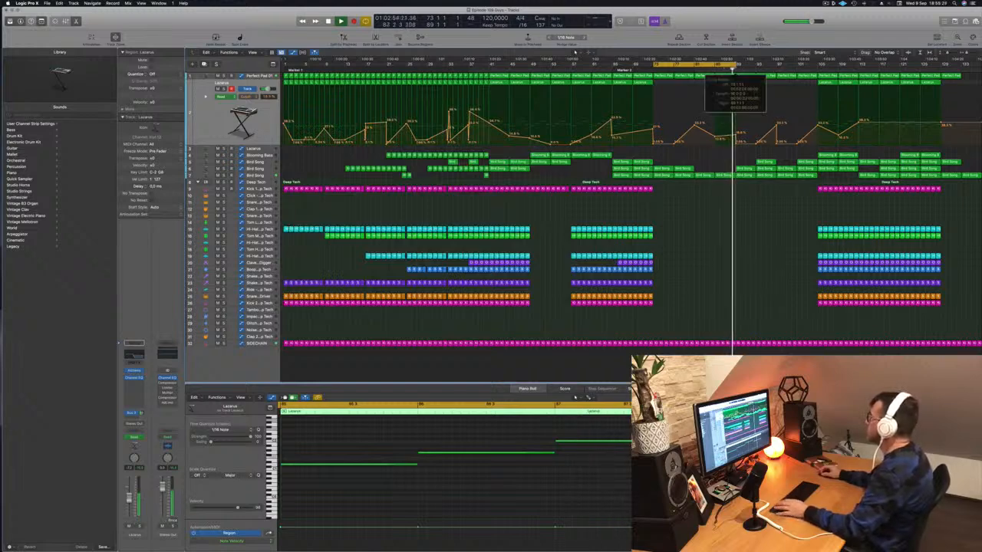
Extend the cycle range to bar 105 and copy the track 2 Lazarus region from bar 85 to bar 89.
drag(738, 64, 819, 66)
drag(721, 84, 742, 89)
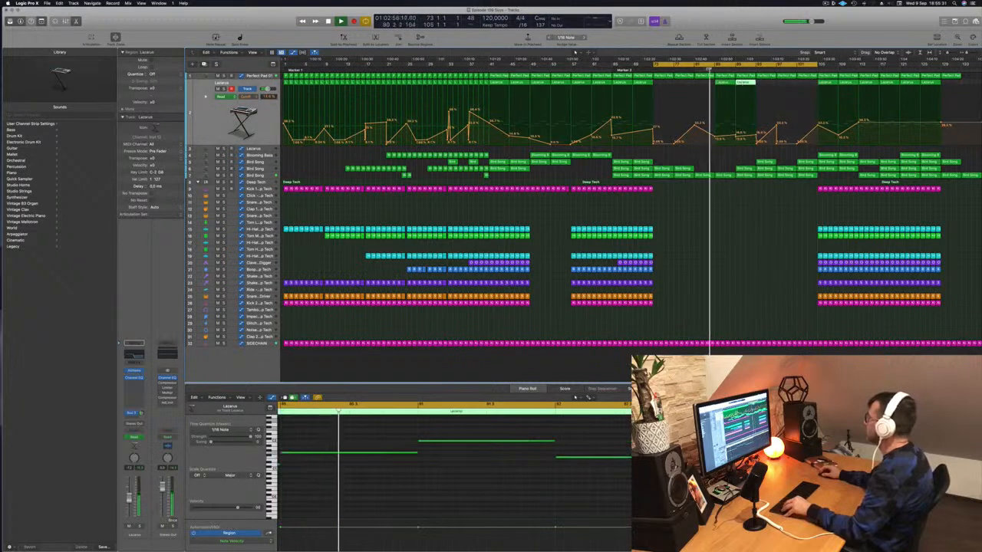
double_click(736, 136)
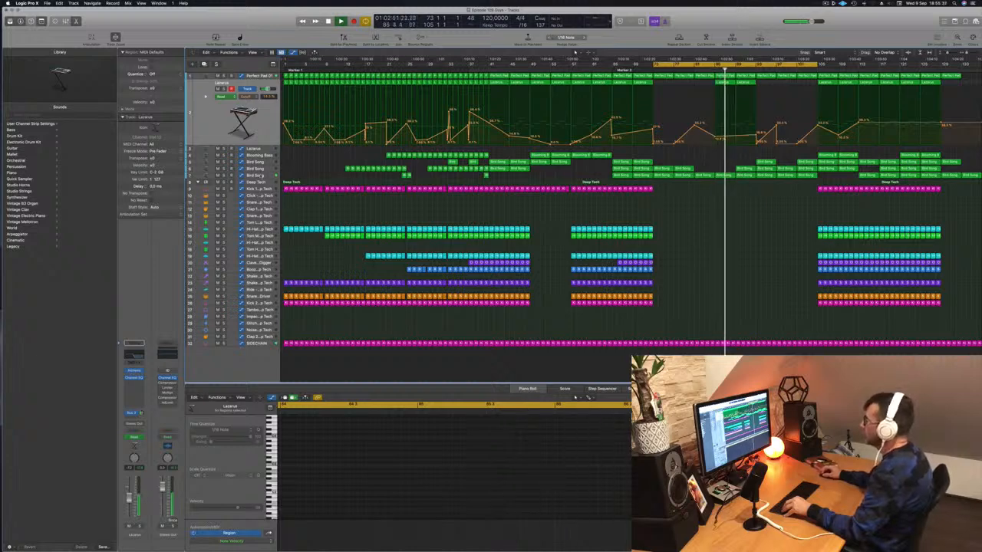
Set the track 7 Bird Song's Channel EQ low cut to 197 Hz and raise its volume automation at bars 81 and 89.
click(262, 176)
key(shift+comma)
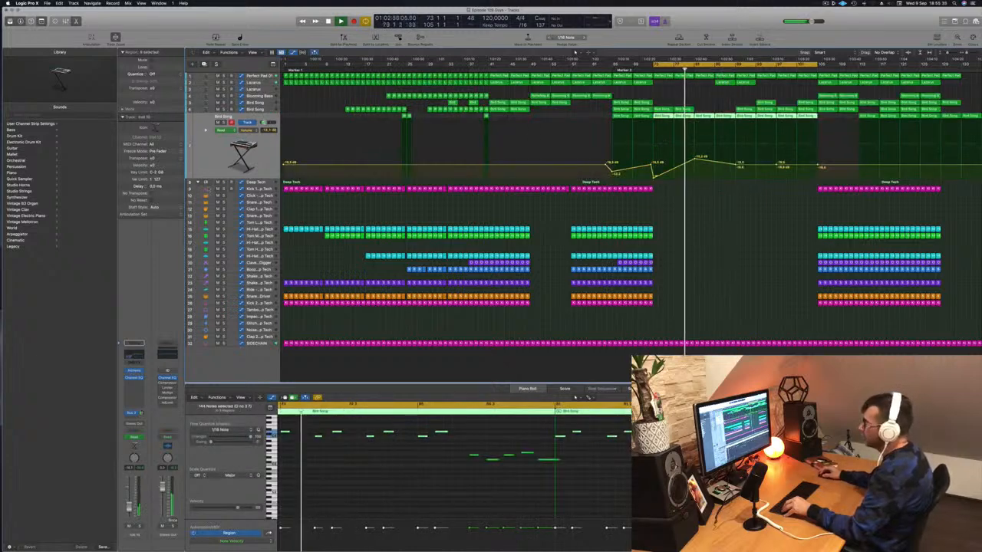
click(132, 355)
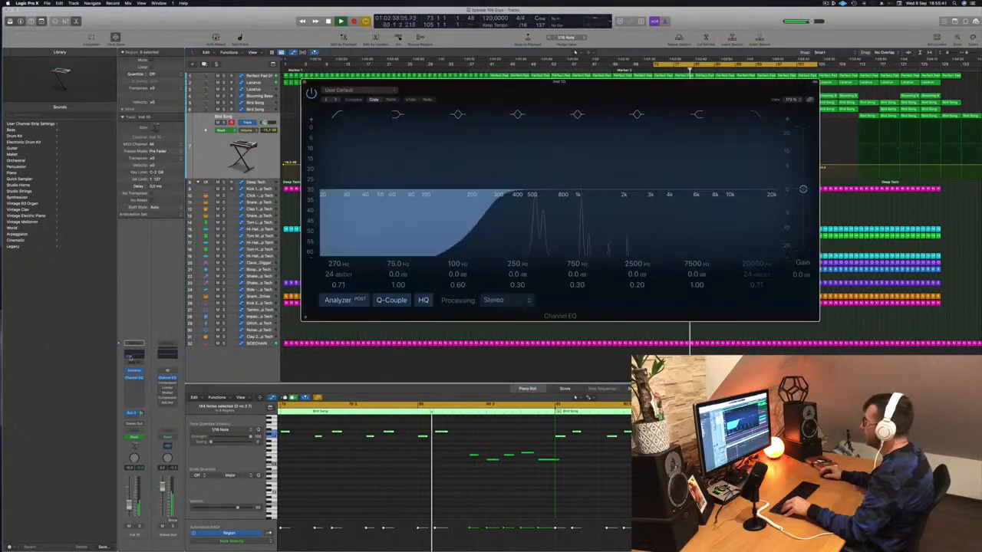
drag(488, 205, 470, 204)
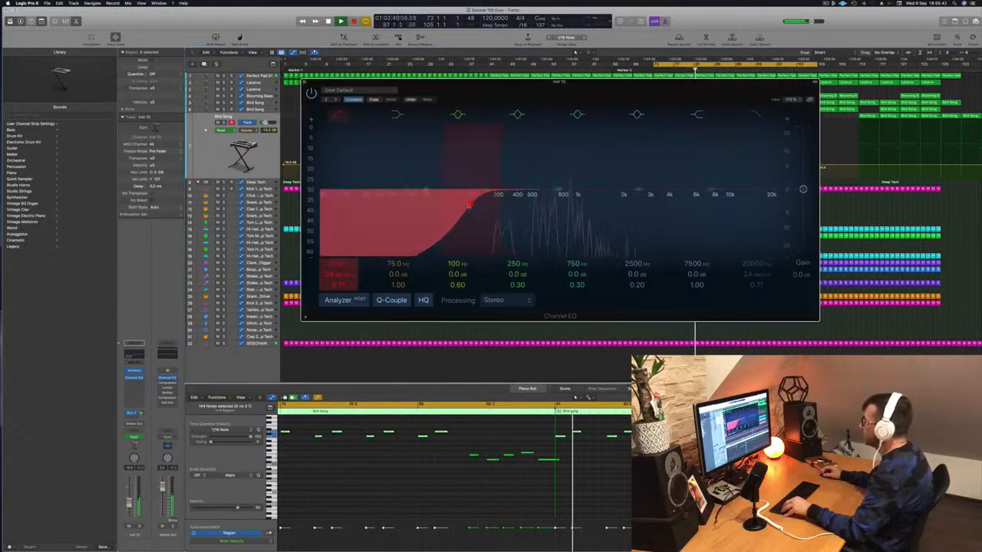
key(Return)
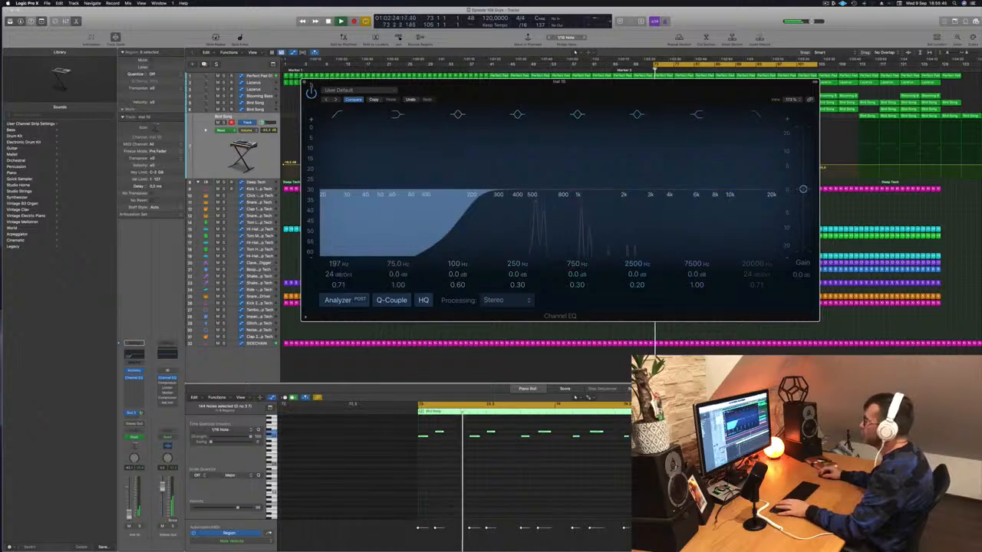
key(super+w)
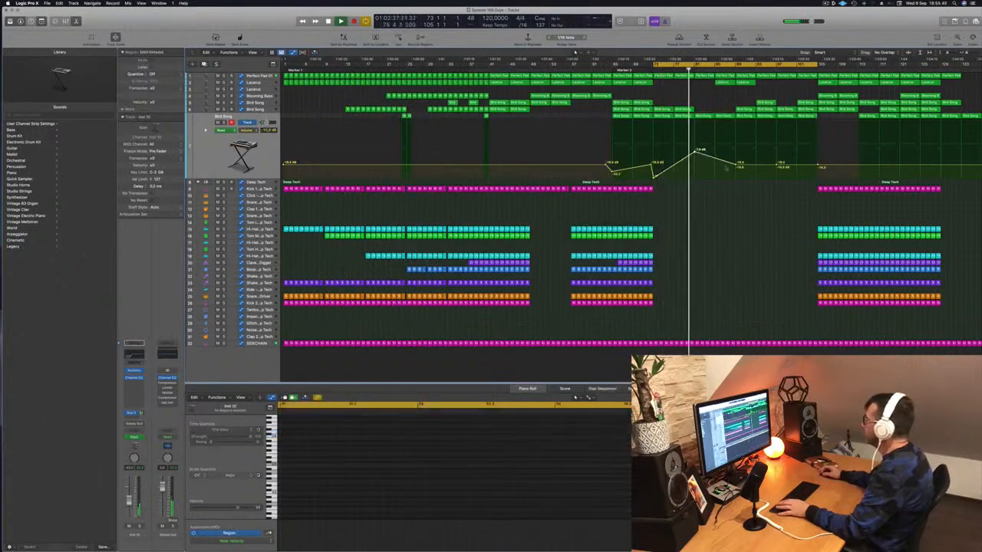
drag(736, 164, 736, 150)
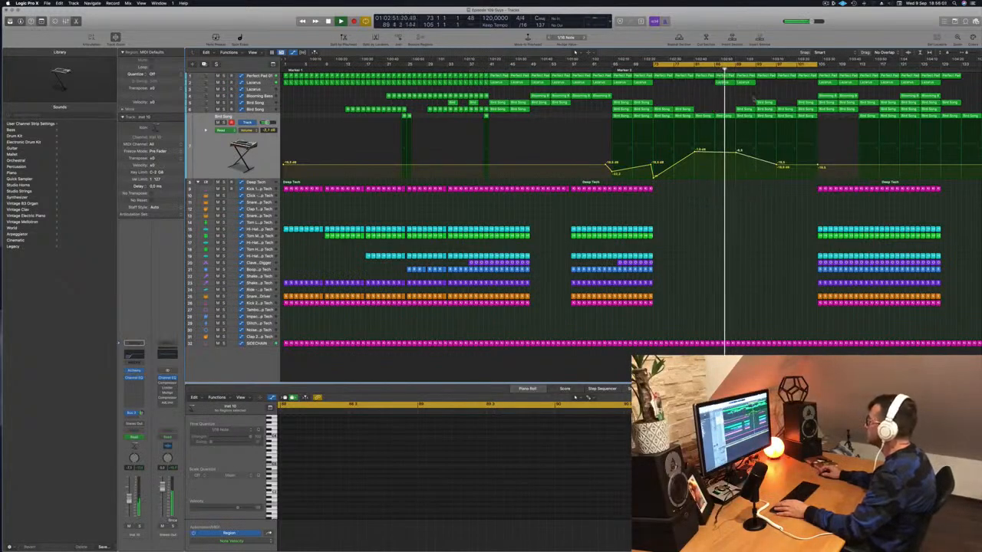
Copy the Lazarus region on track 2 from bar 89 to bar 93.
click(743, 110)
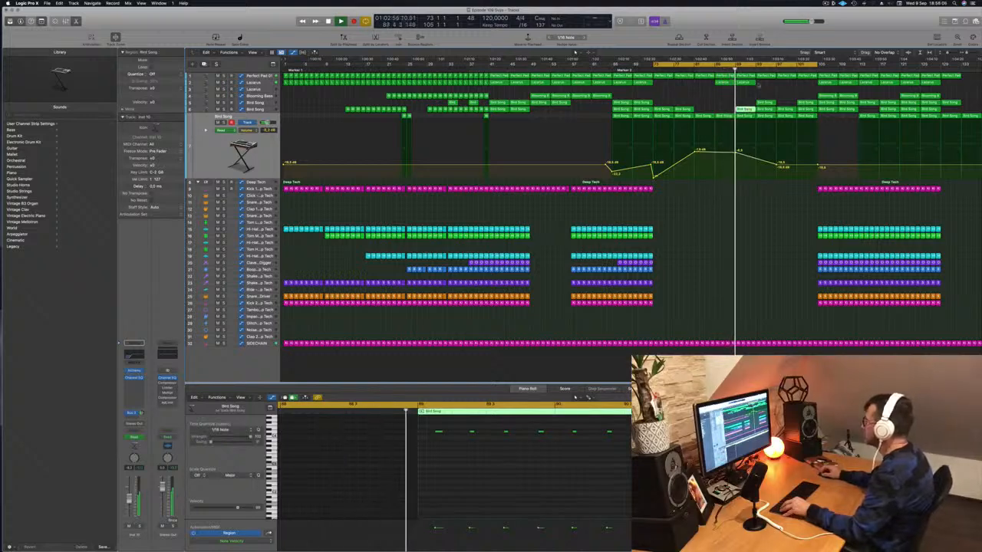
click(747, 83)
drag(747, 83, 766, 88)
Copy the Kick 1 - Deep Tech regions of bars 105 to 113 so that they start at bar 93.
click(853, 189)
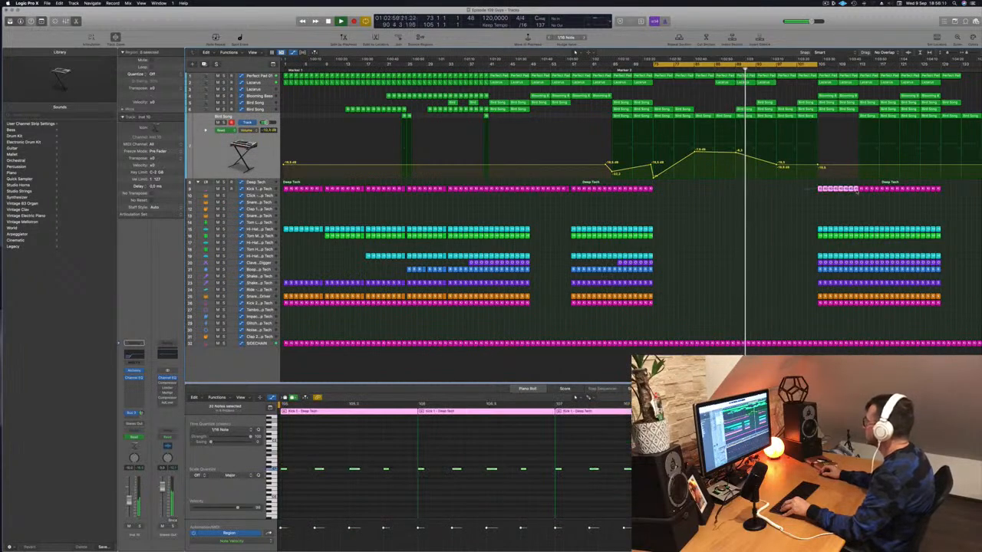
drag(820, 189, 778, 195)
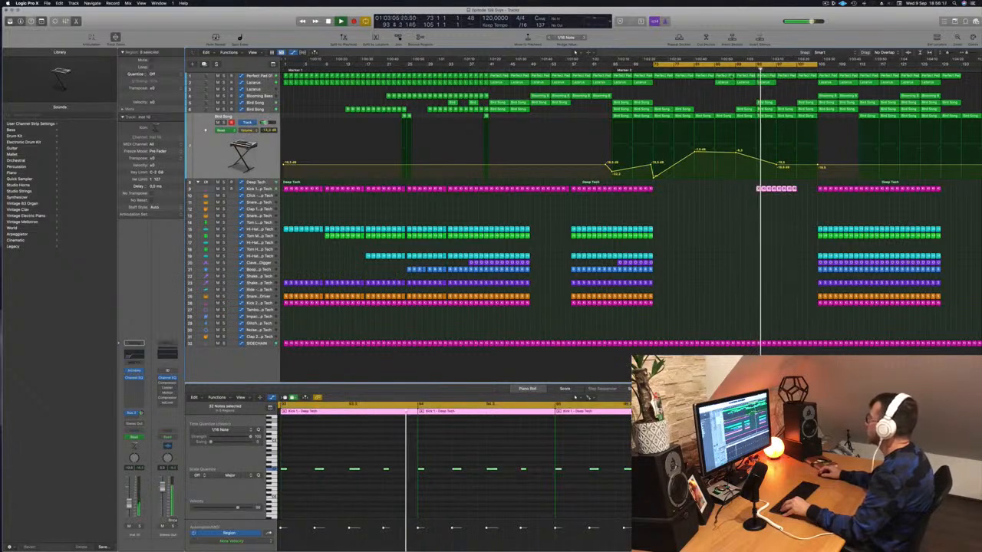
Copy Kick 1 - Deep Tech regions to fill bars 101 to 105 and the track 2 Lazarus region from bar 93 to bar 101.
click(804, 191)
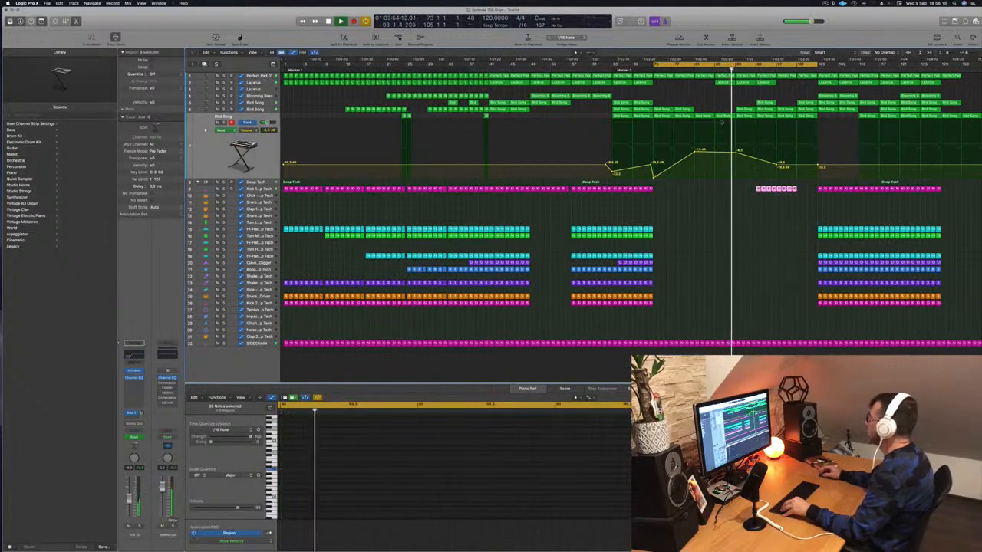
click(782, 189)
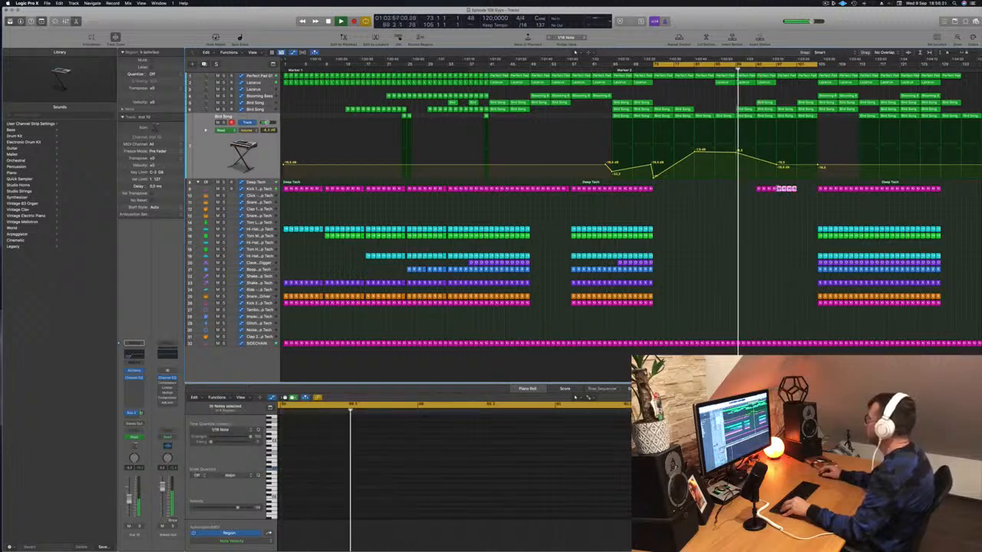
drag(782, 188, 784, 214)
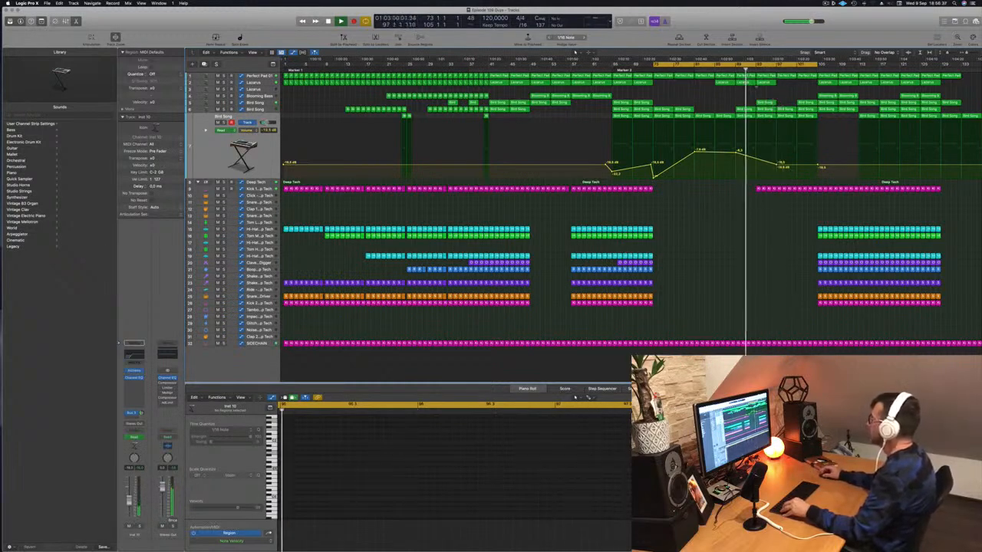
drag(763, 82, 802, 85)
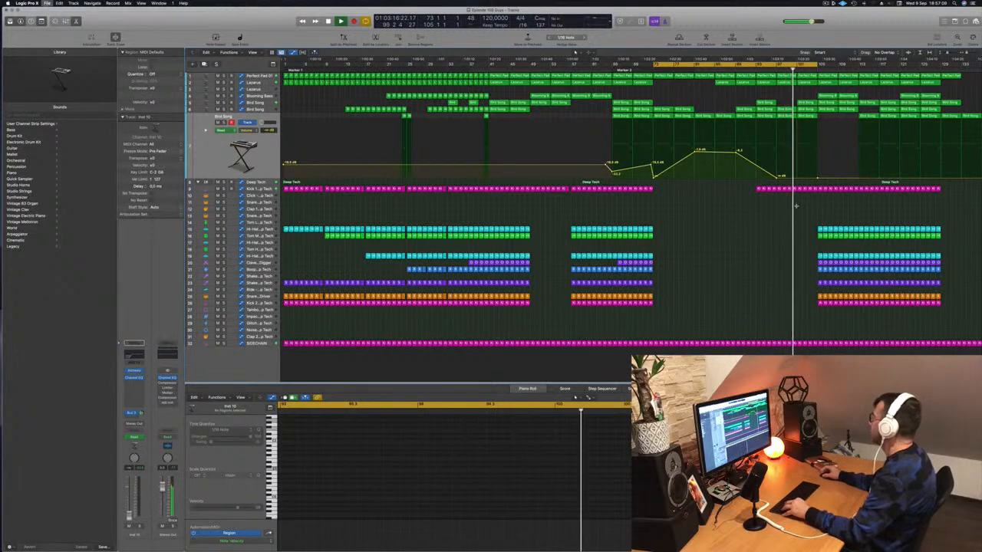
Automate the Deep Tech stack's low cut to rise from bar 97 to bar 105 and drop back to 20 Hz at bar 105.
scroll(795, 206, right, 5)
click(820, 189)
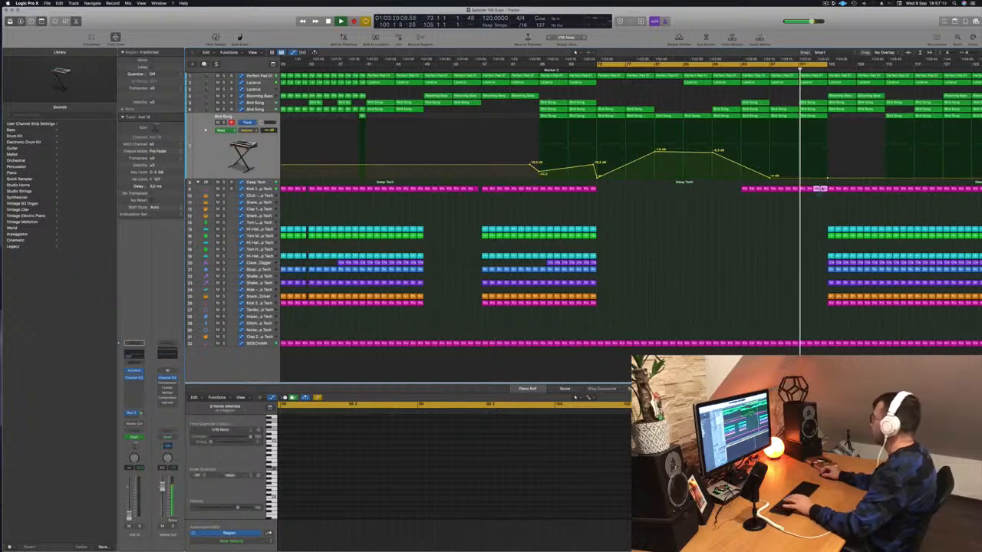
click(813, 182)
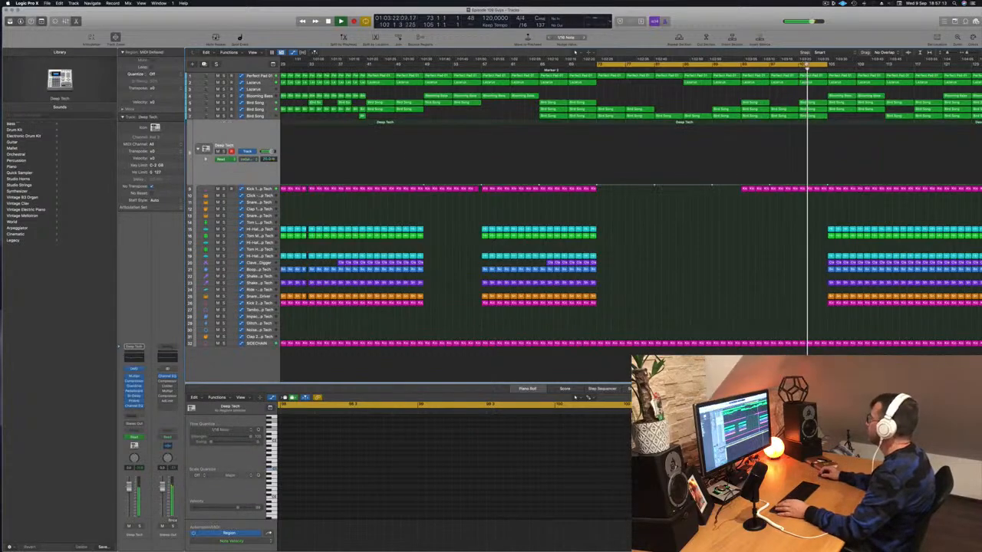
key(comma)
key(comma)
key(comma)
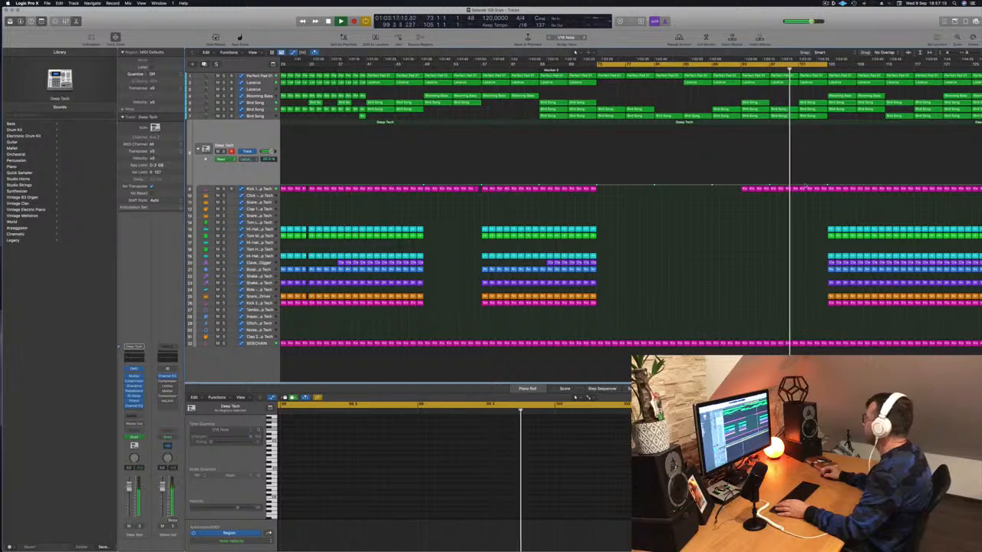
drag(805, 179, 828, 150)
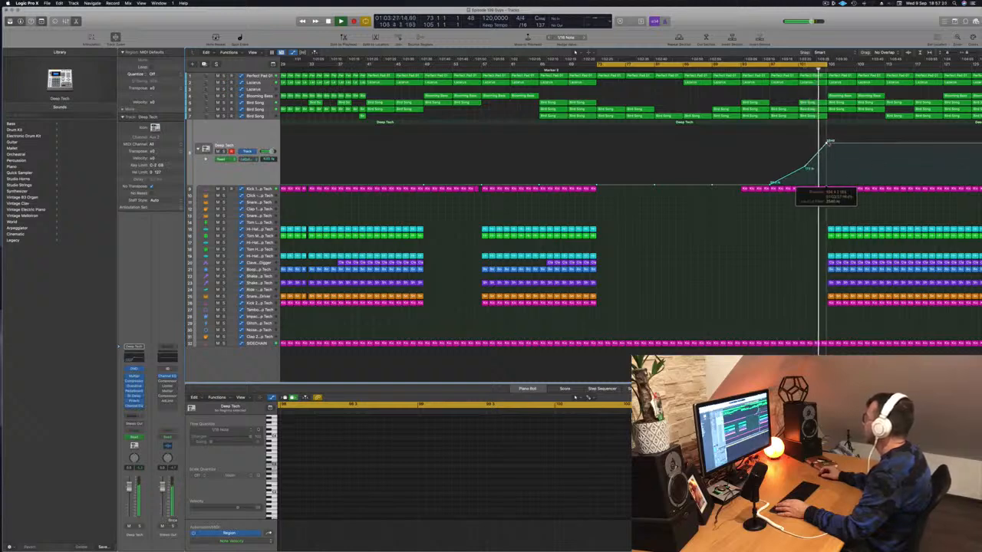
drag(829, 142, 829, 184)
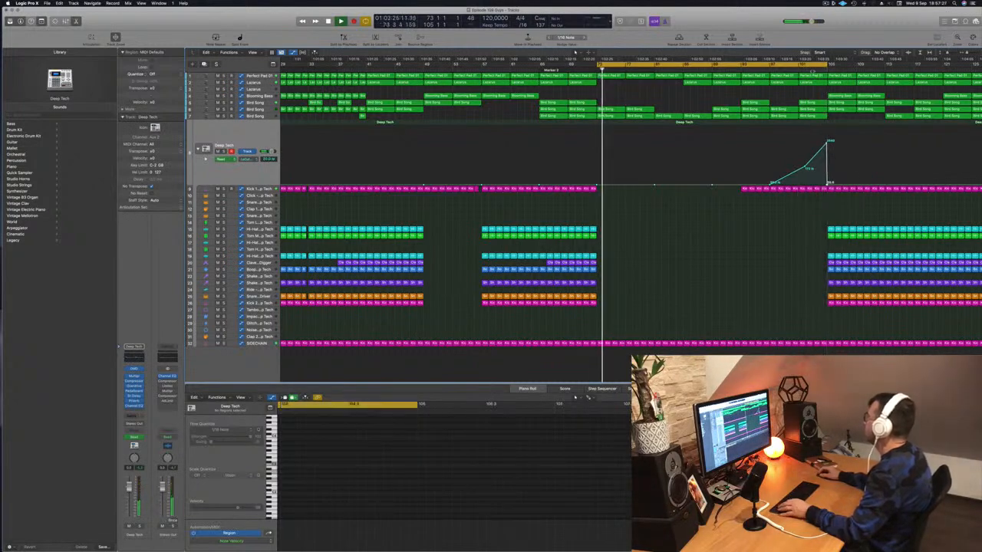
Extend the end of the cycle range from bar 105 to about bar 124.
drag(826, 64, 963, 64)
key(super+Left)
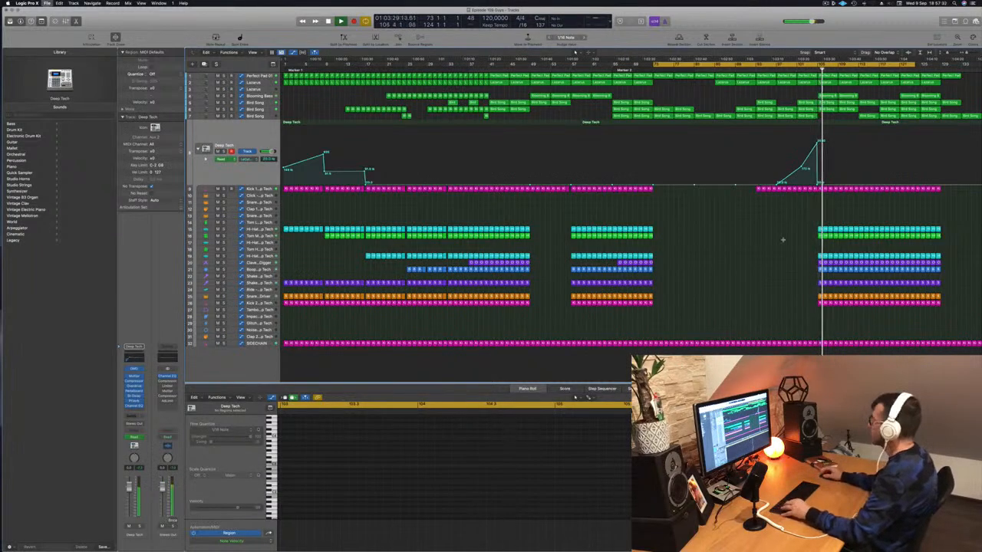
key(super+Down)
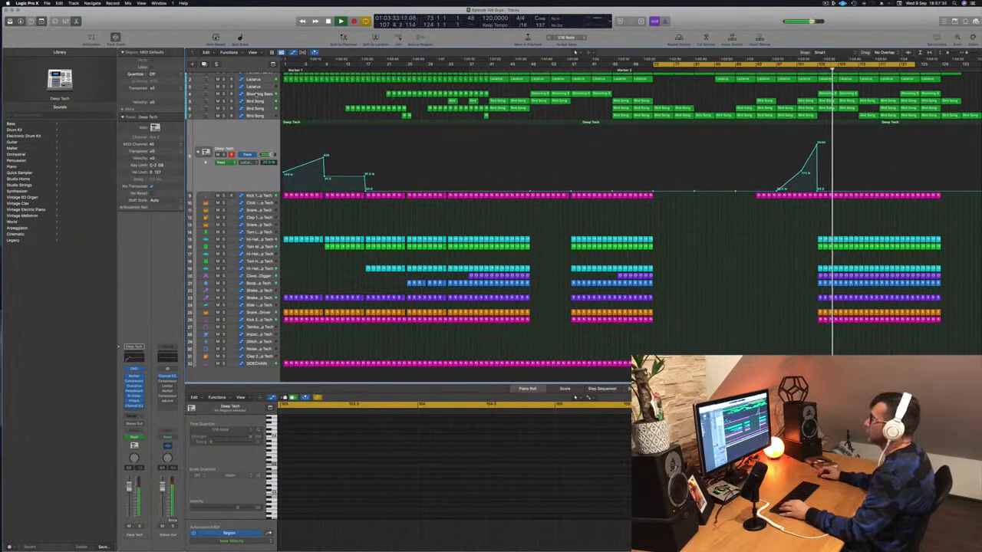
Audition the Blooming Bass track briefly in solo.
click(257, 94)
key(s)
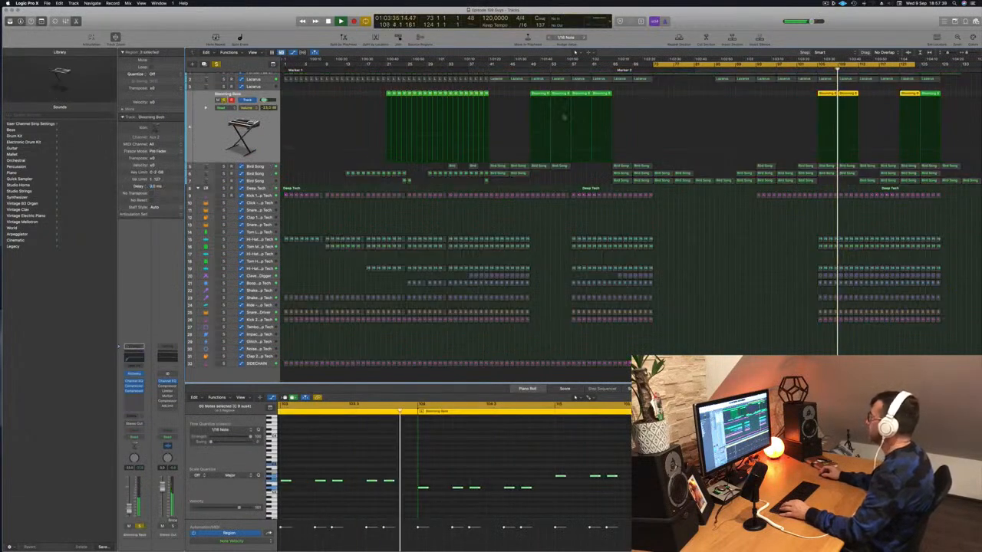
key(s)
Replay the passage before bar 105 and lower the track 2 Lazarus filter automation point at bar 105.
click(811, 70)
scroll(805, 83, up, 1)
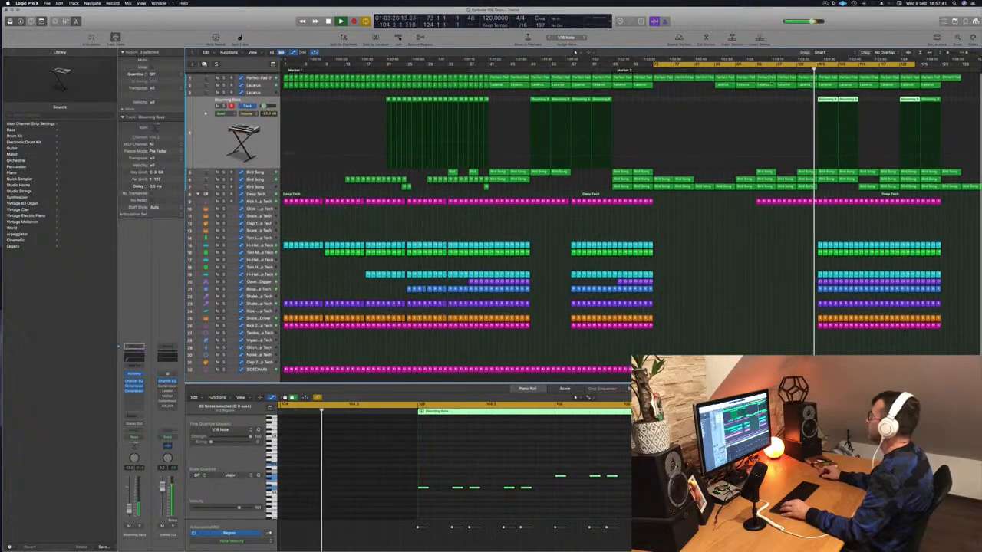
scroll(802, 83, down, 1)
click(267, 84)
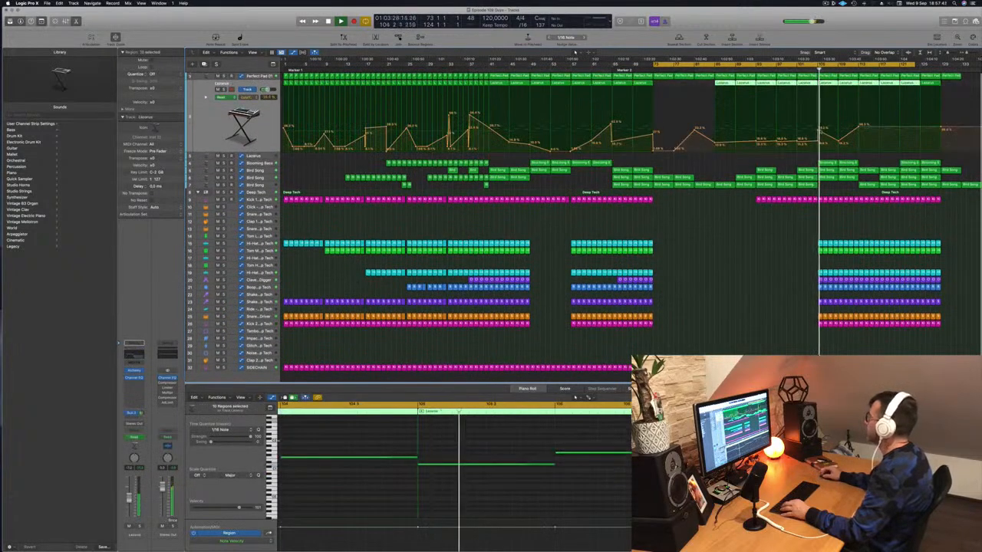
drag(819, 131, 818, 138)
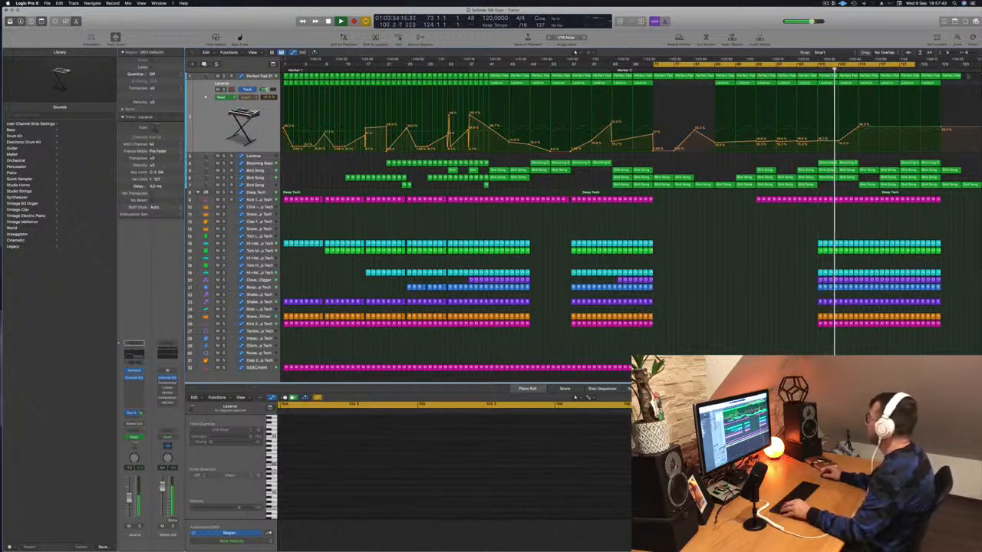
Delete the Perfect Pad 01 and Bird Song regions lying beyond bar 129 and stop playback.
click(949, 77)
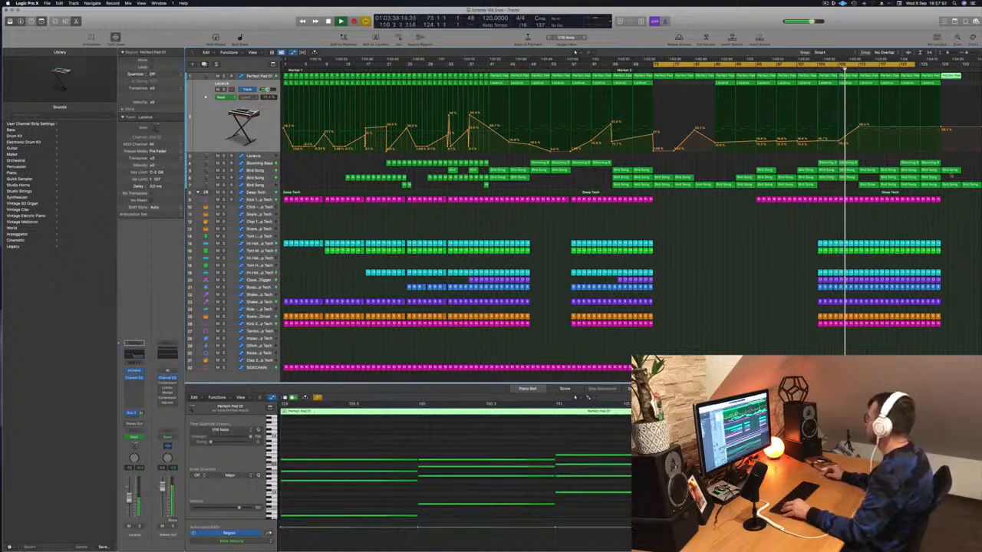
key(Delete)
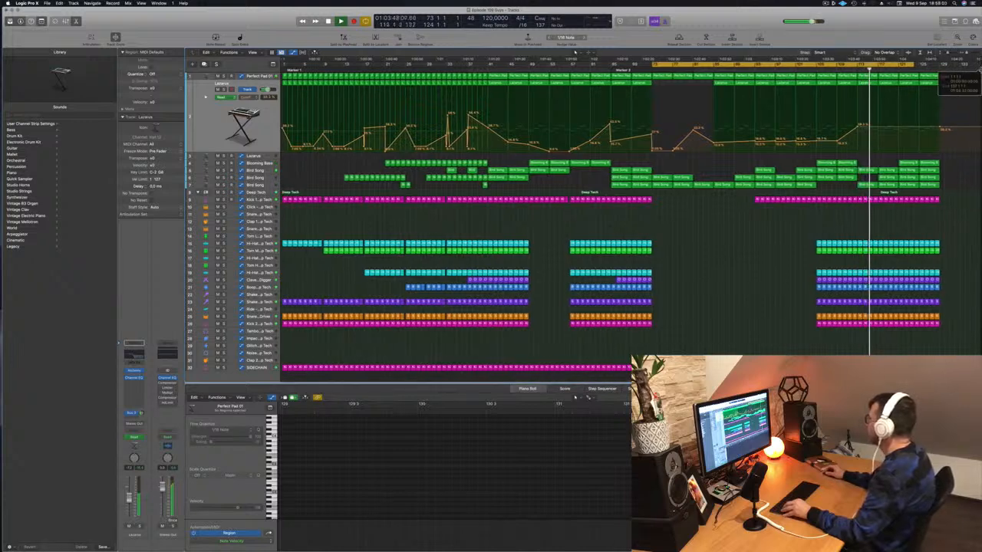
key(space)
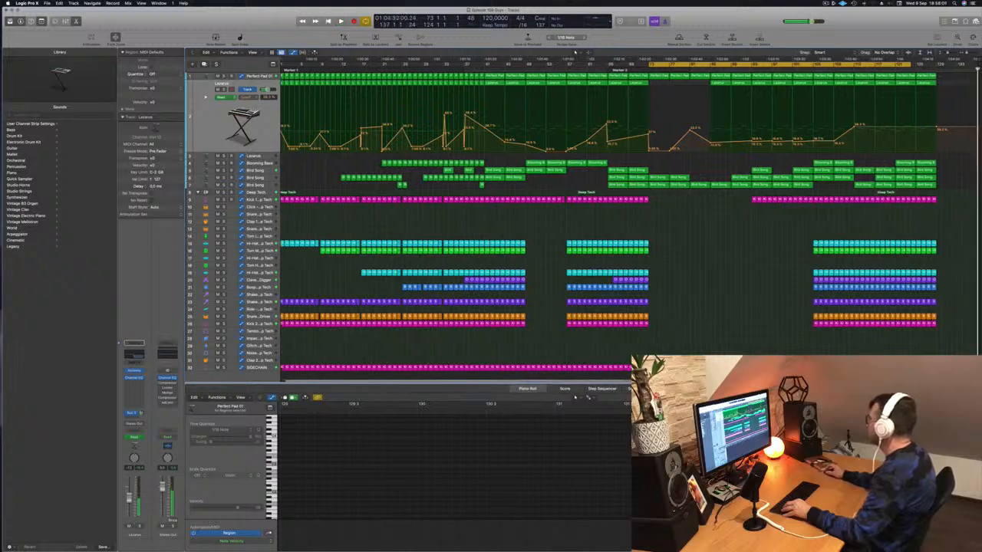
mouse_move(979, 69)
mouse_down()
mouse_move(879, 69)
mouse_move(979, 69)
mouse_up()
scroll(920, 194, right, 1)
scroll(921, 191, left, 1)
drag(979, 69, 979, 69)
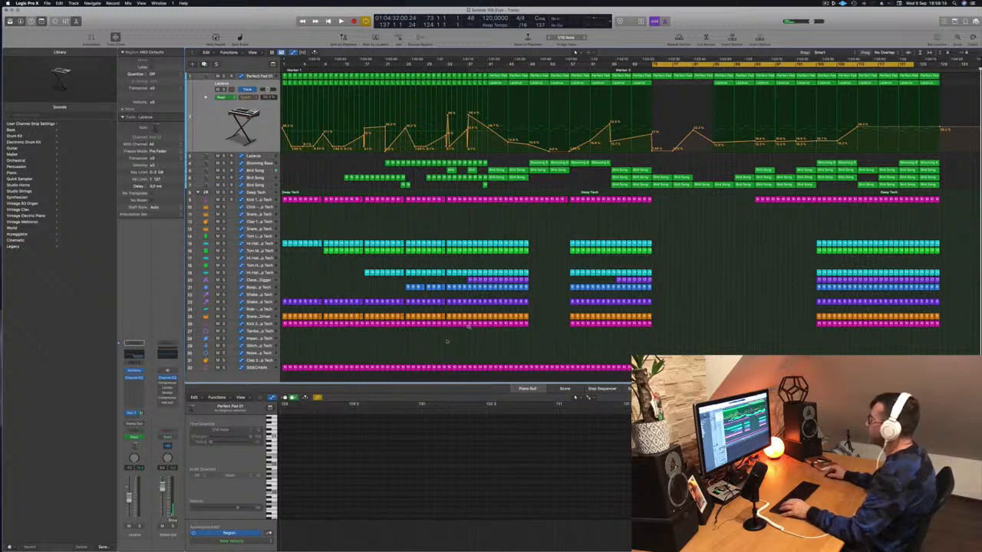
key(space)
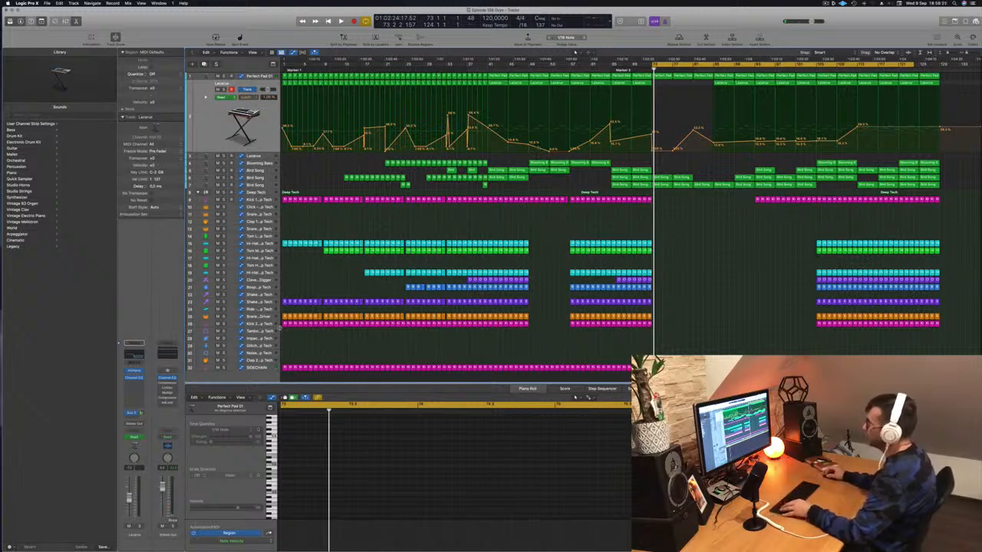
Copy all regions of bars 1 to 33, except those on the SIDECHAIN track, so that they start at bar 129.
drag(282, 332, 447, 70)
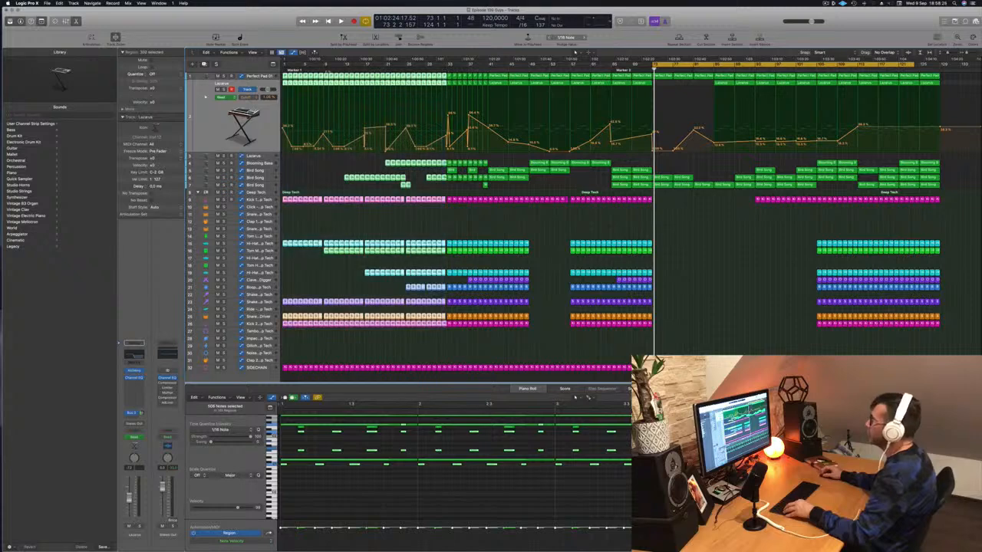
drag(286, 81, 951, 79)
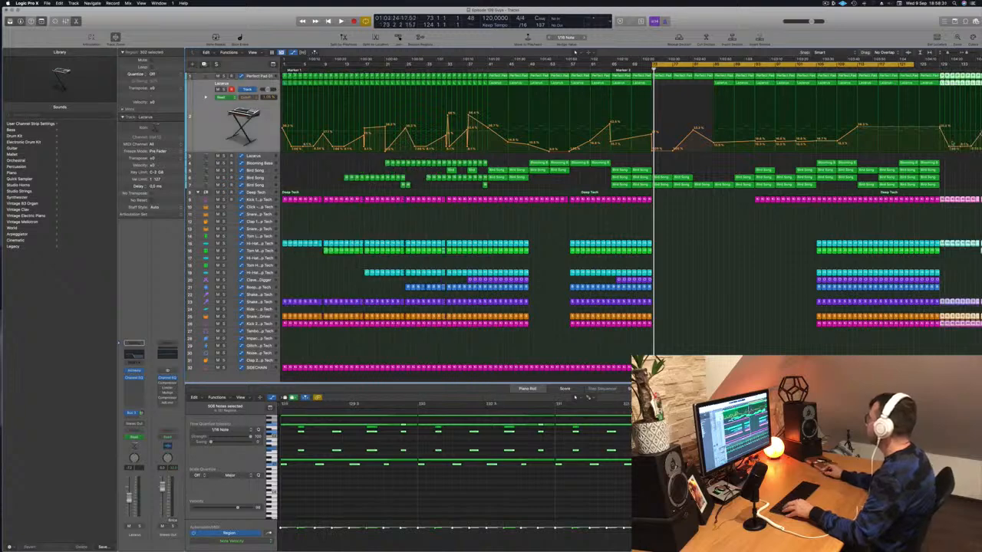
scroll(955, 154, right, 3)
scroll(955, 154, down, 2)
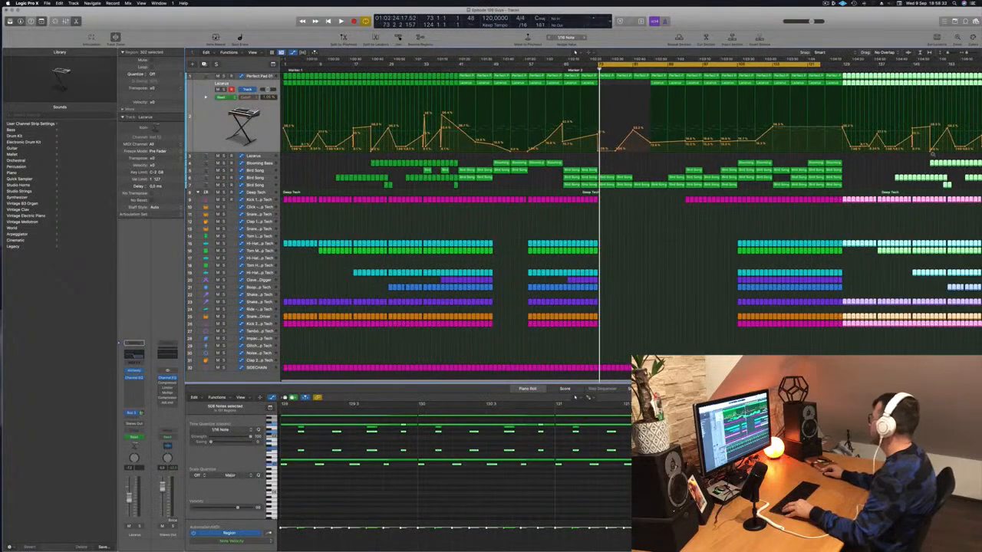
scroll(891, 156, right, 1)
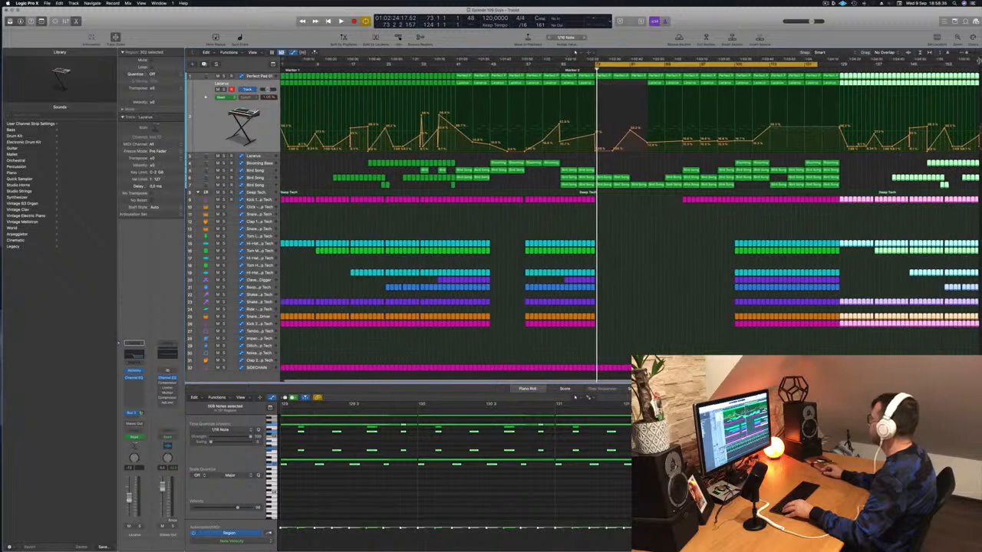
drag(978, 60, 978, 59)
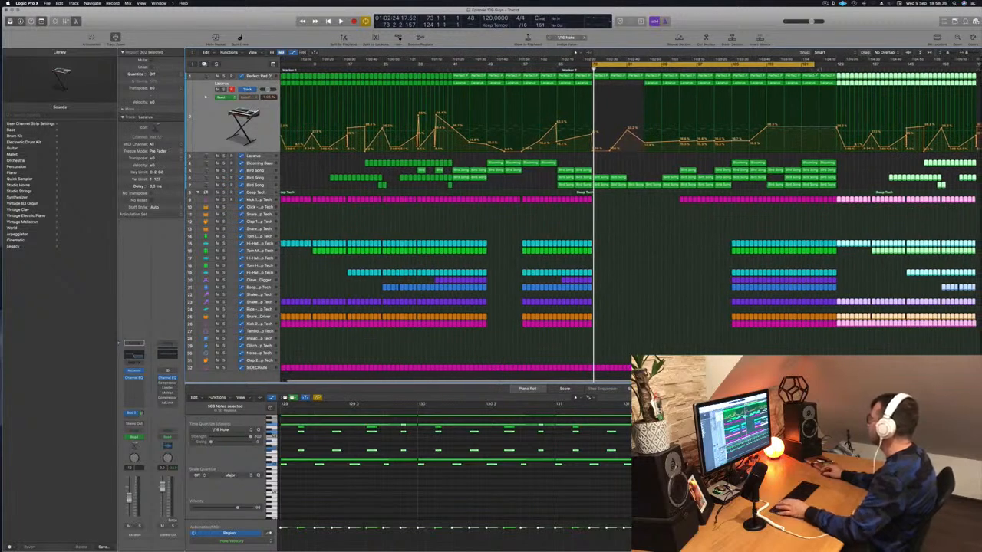
Extend the cycle range past bar 129 and play the transition into the copied section at bar 129.
drag(813, 64, 848, 65)
key(space)
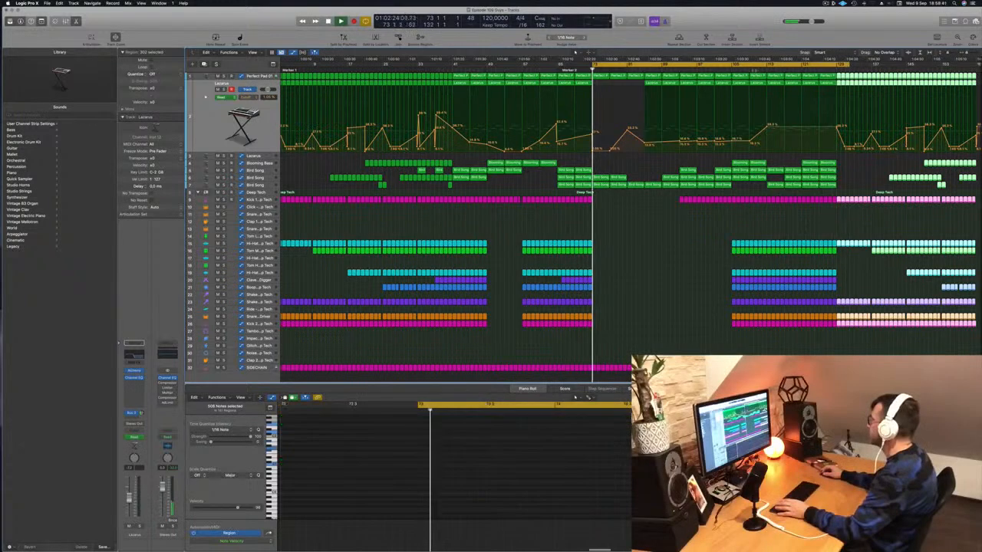
click(732, 69)
click(833, 68)
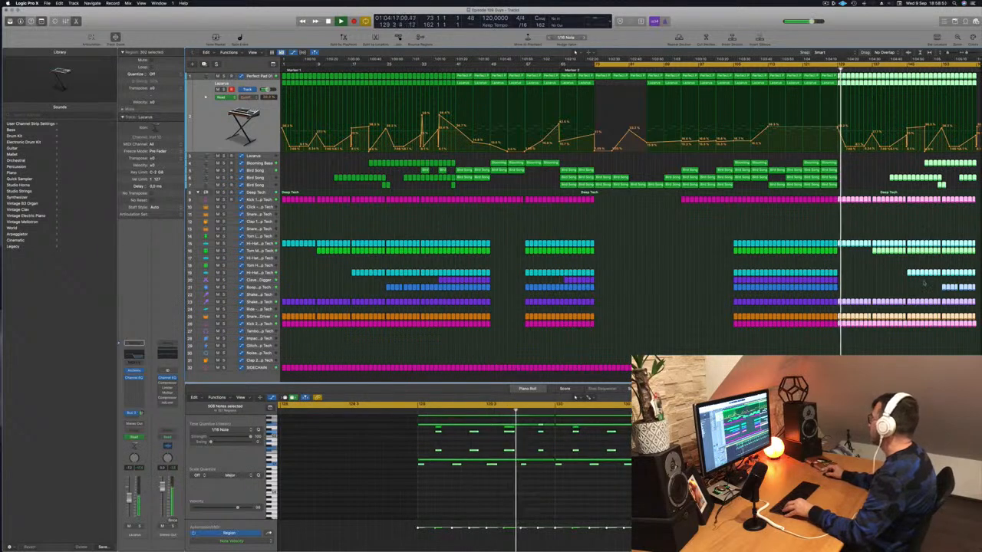
Fill the Blooming Bass track from bar 129 to bar 149 with copies of its regions from bars 149 to 161.
drag(907, 161, 849, 168)
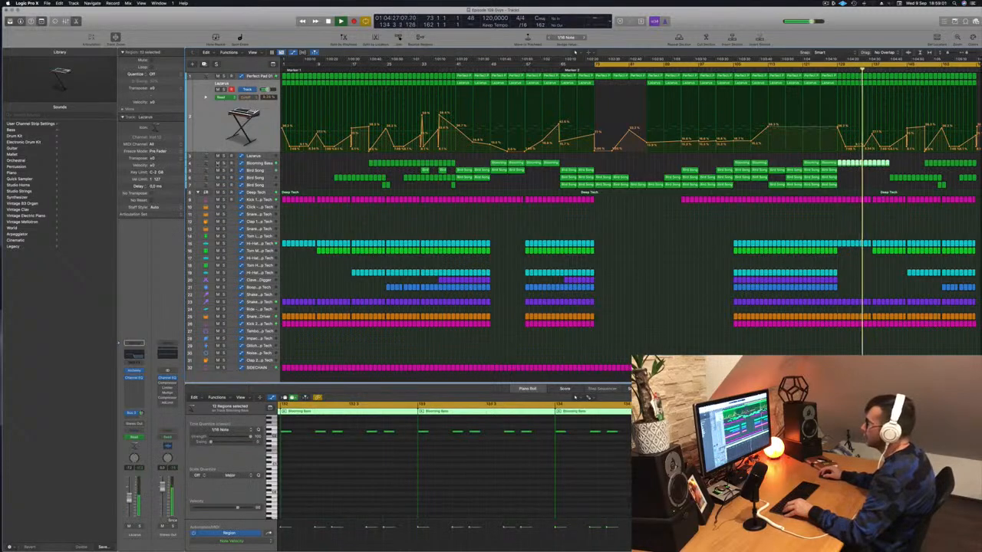
key(ctrl+s)
key(ctrl+s)
mouse_move(902, 161)
mouse_down()
mouse_move(838, 164)
mouse_move(891, 166)
mouse_up()
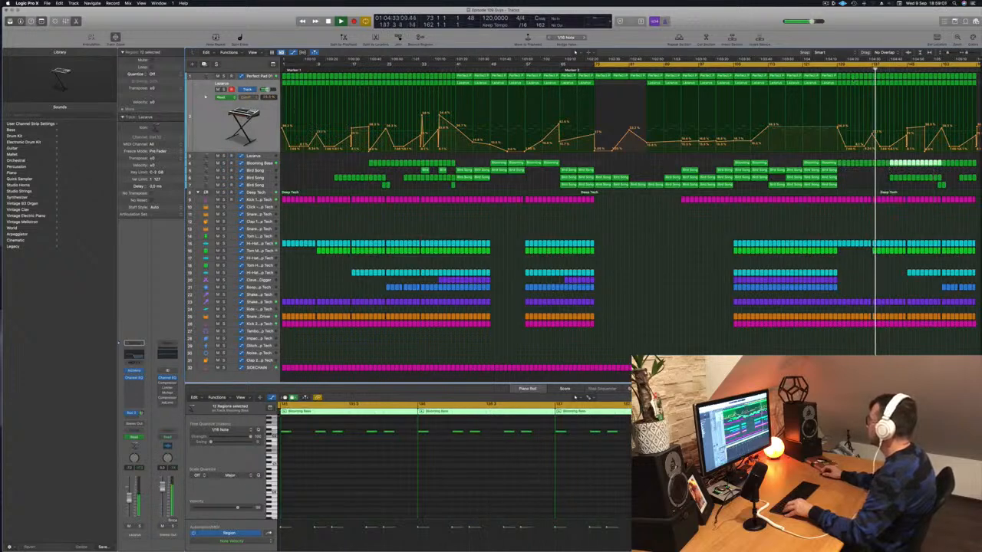
Copy the Deep Tech tom, lower hi-hat, Clave and neighbouring percussion regions to fill their gaps from bar 129 onwards.
click(822, 67)
drag(869, 247, 829, 260)
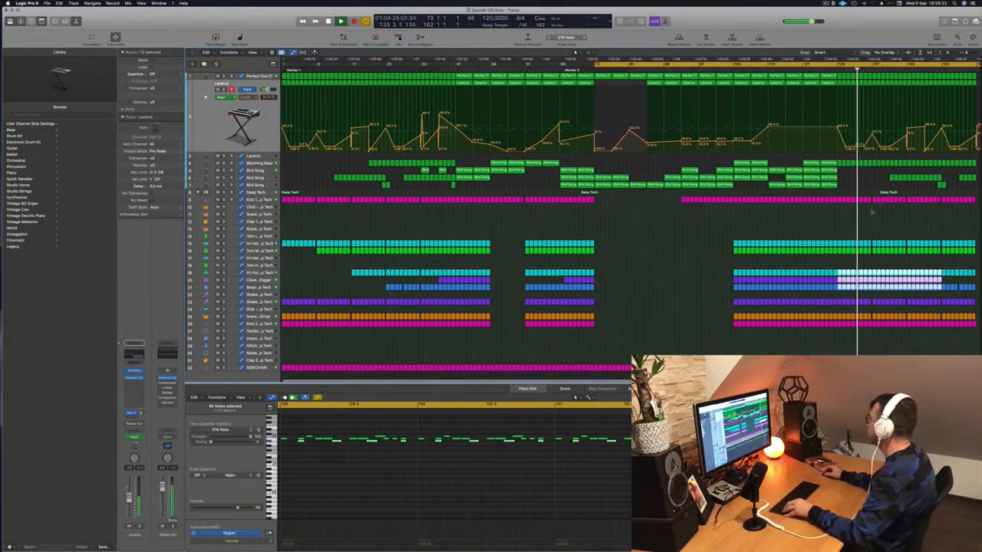
click(873, 215)
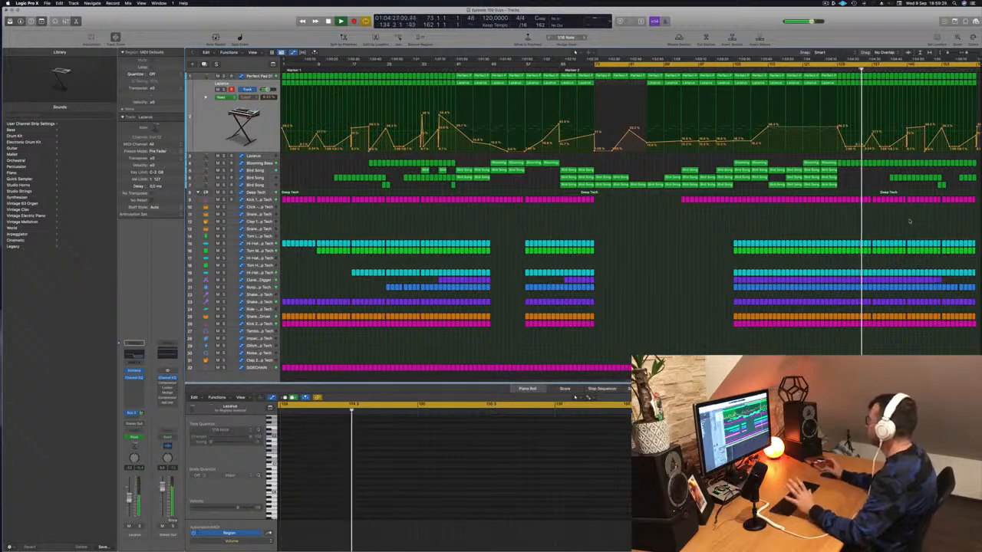